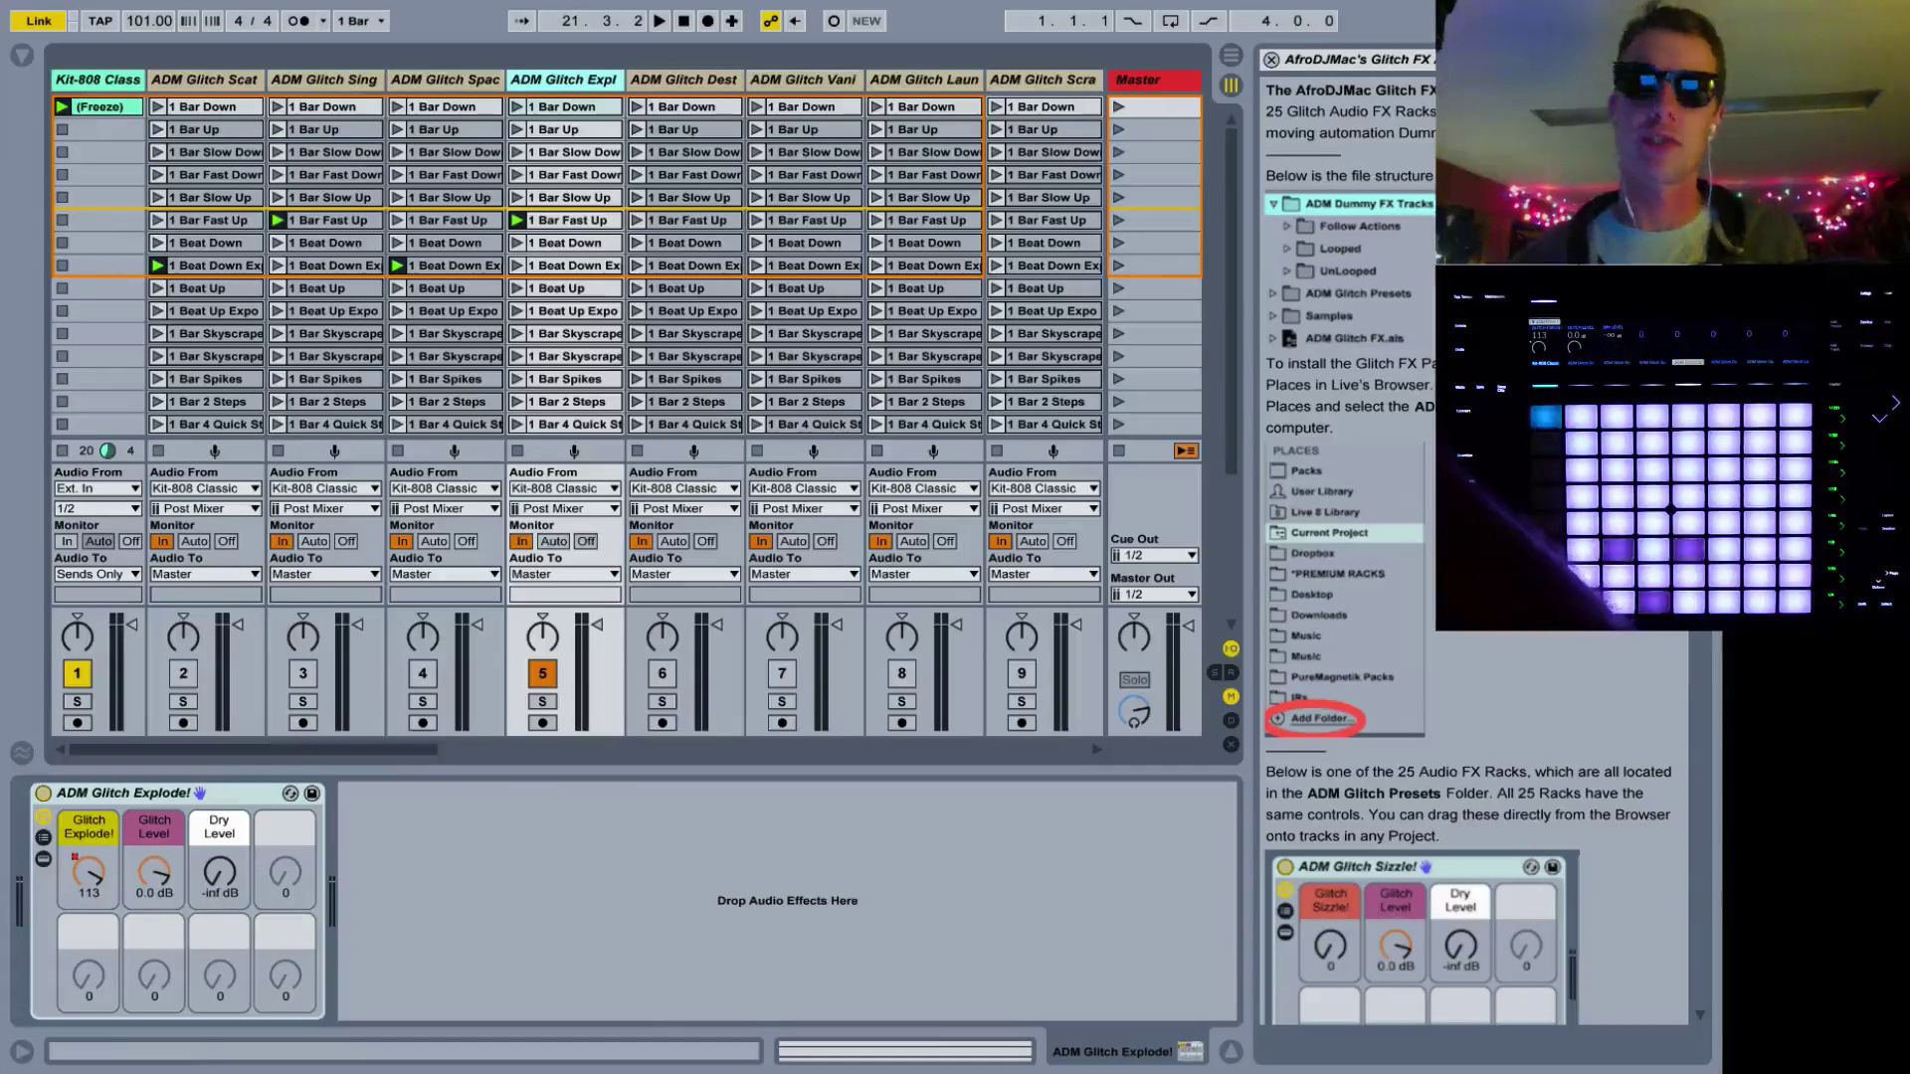
Read through the Glitch FX lesson text from the installation notes to the closing section and return to its beginning
scroll(1467, 552, down, 10)
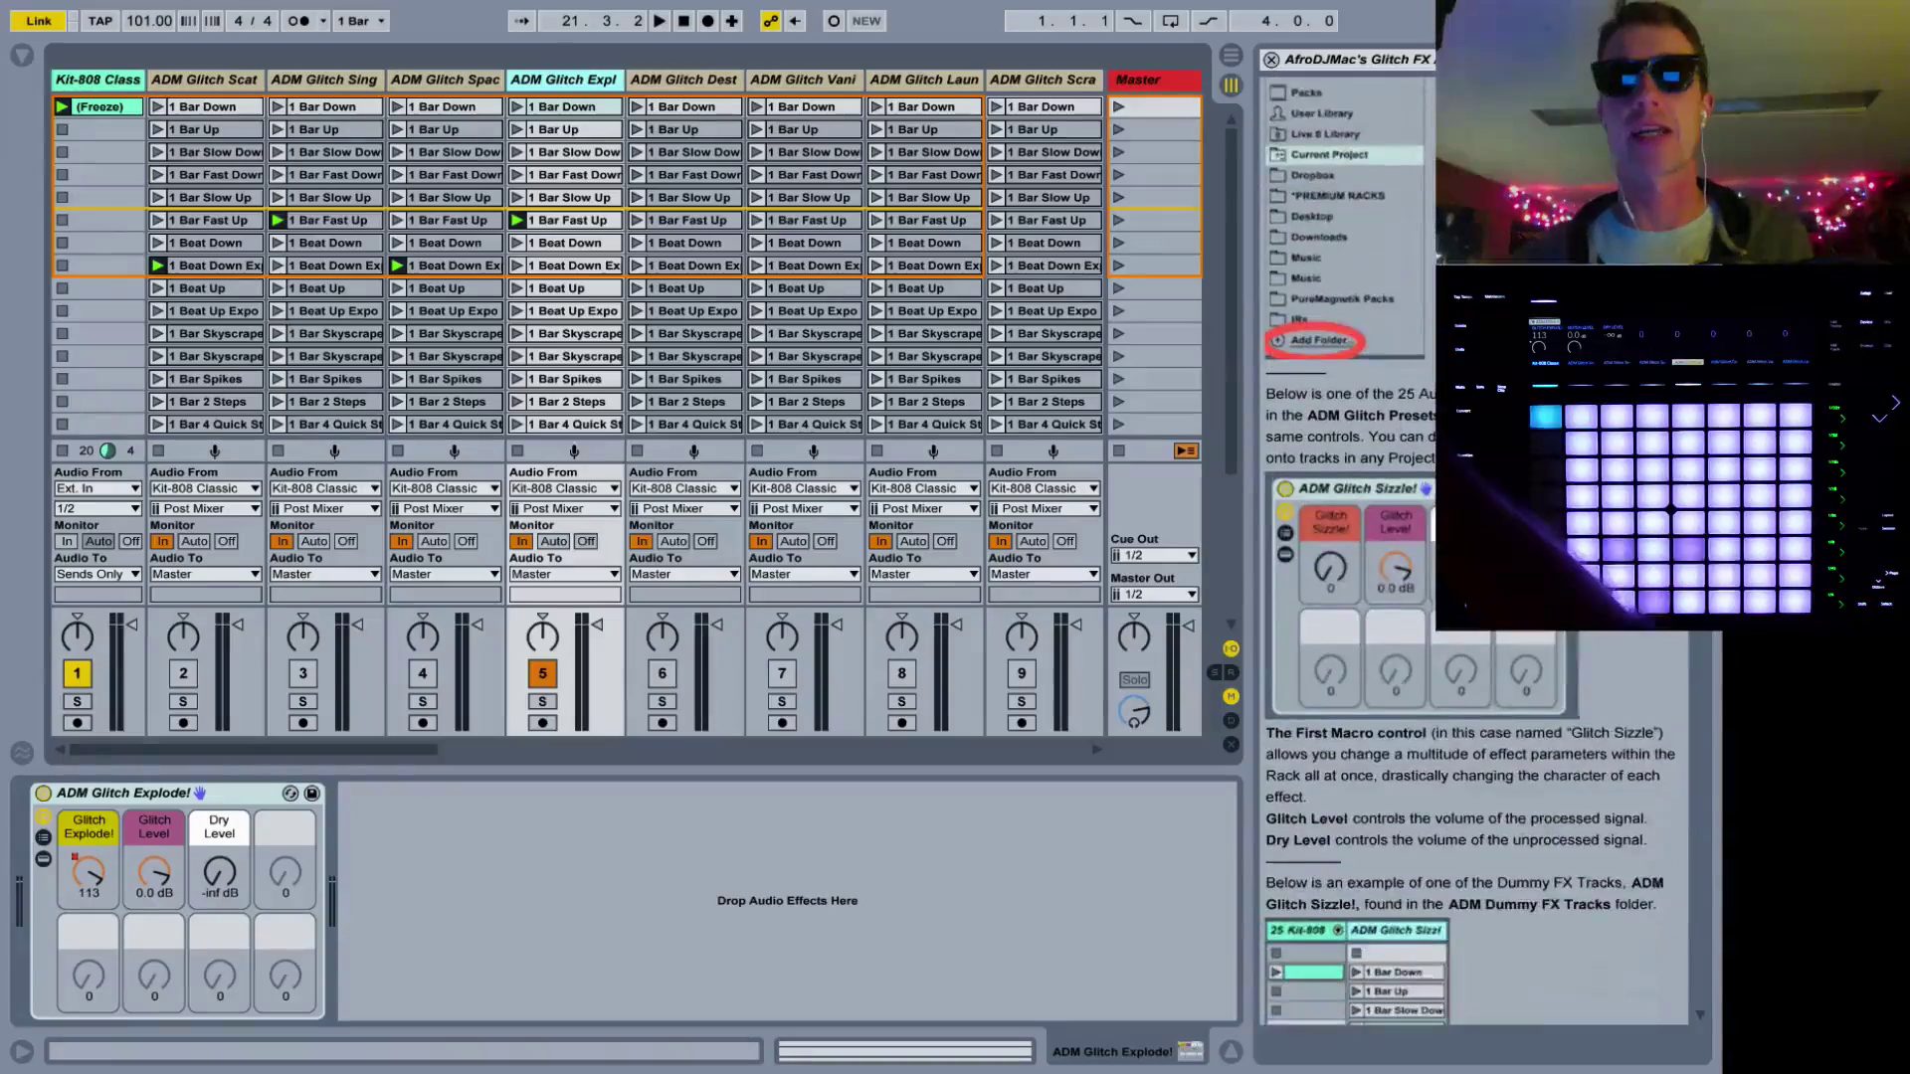
scroll(1472, 552, down, 15)
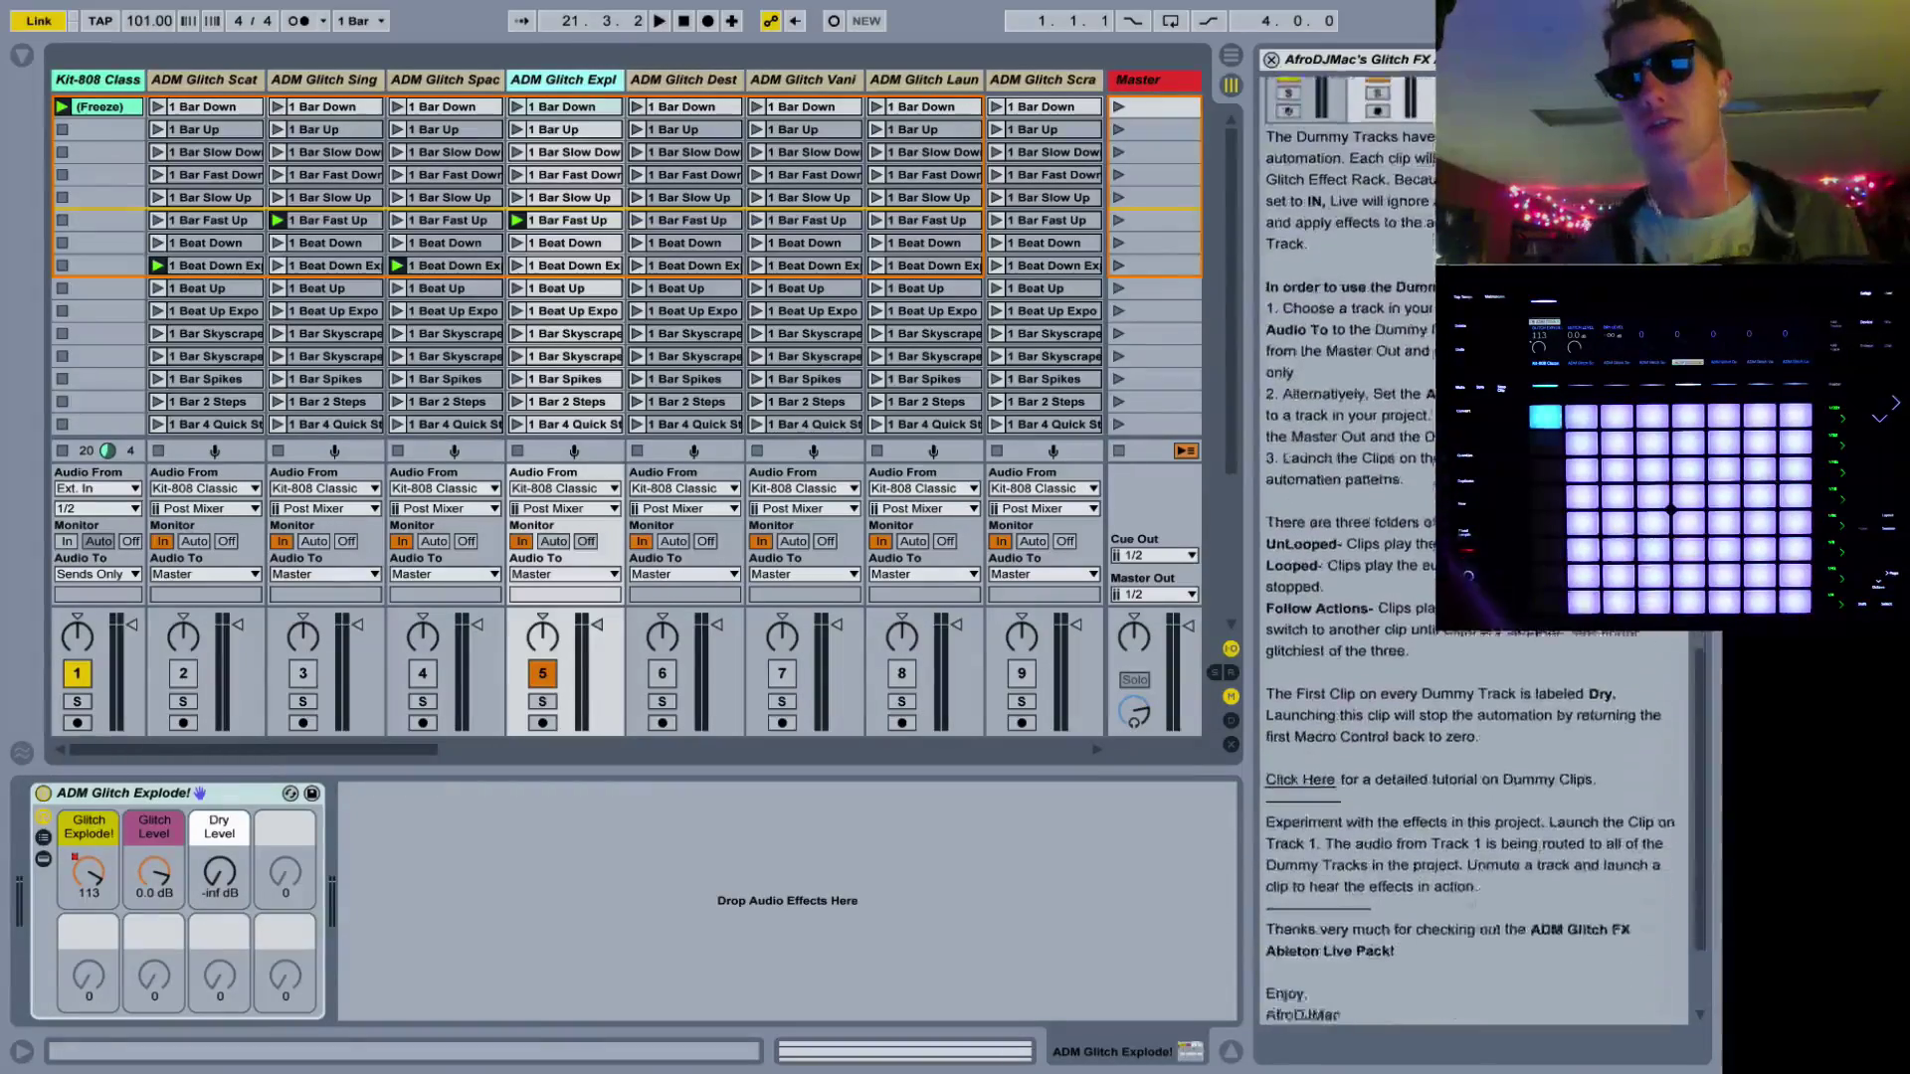
scroll(1473, 552, up, 13)
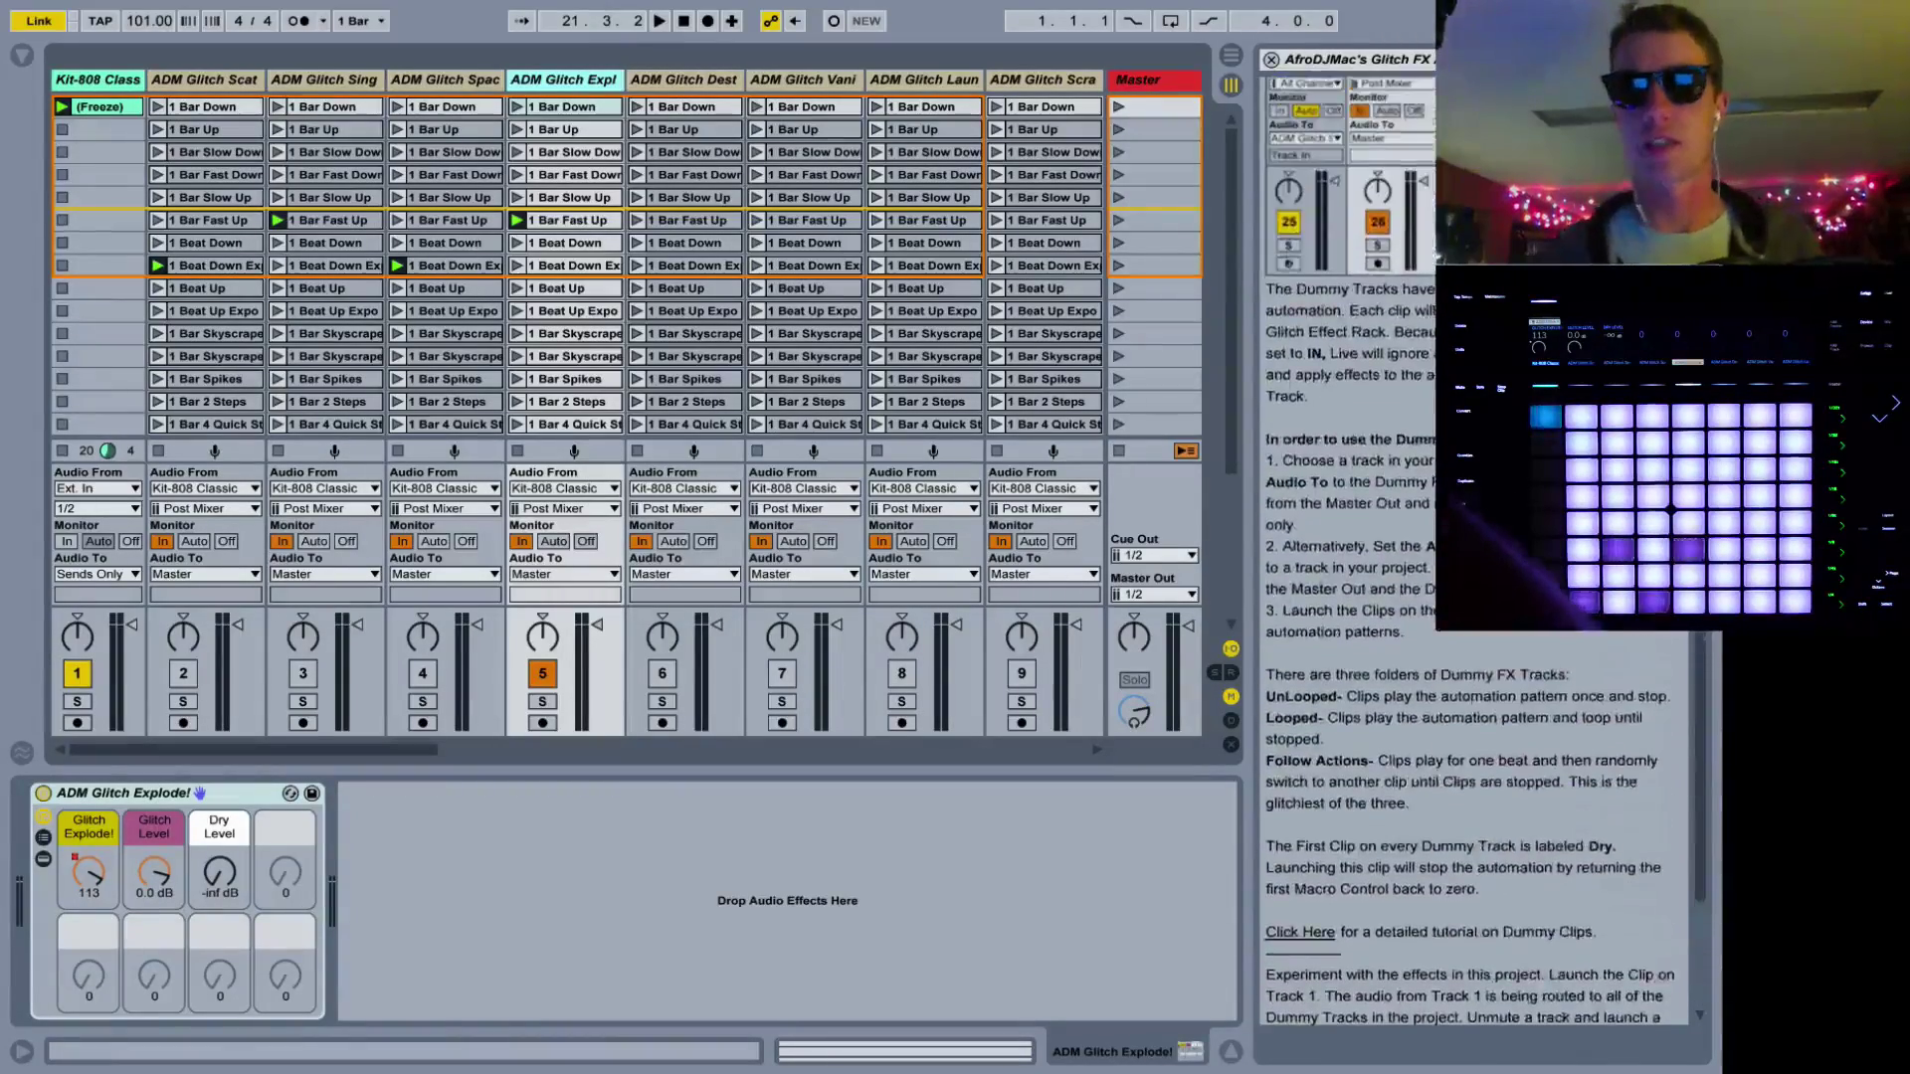
scroll(1472, 552, up, 13)
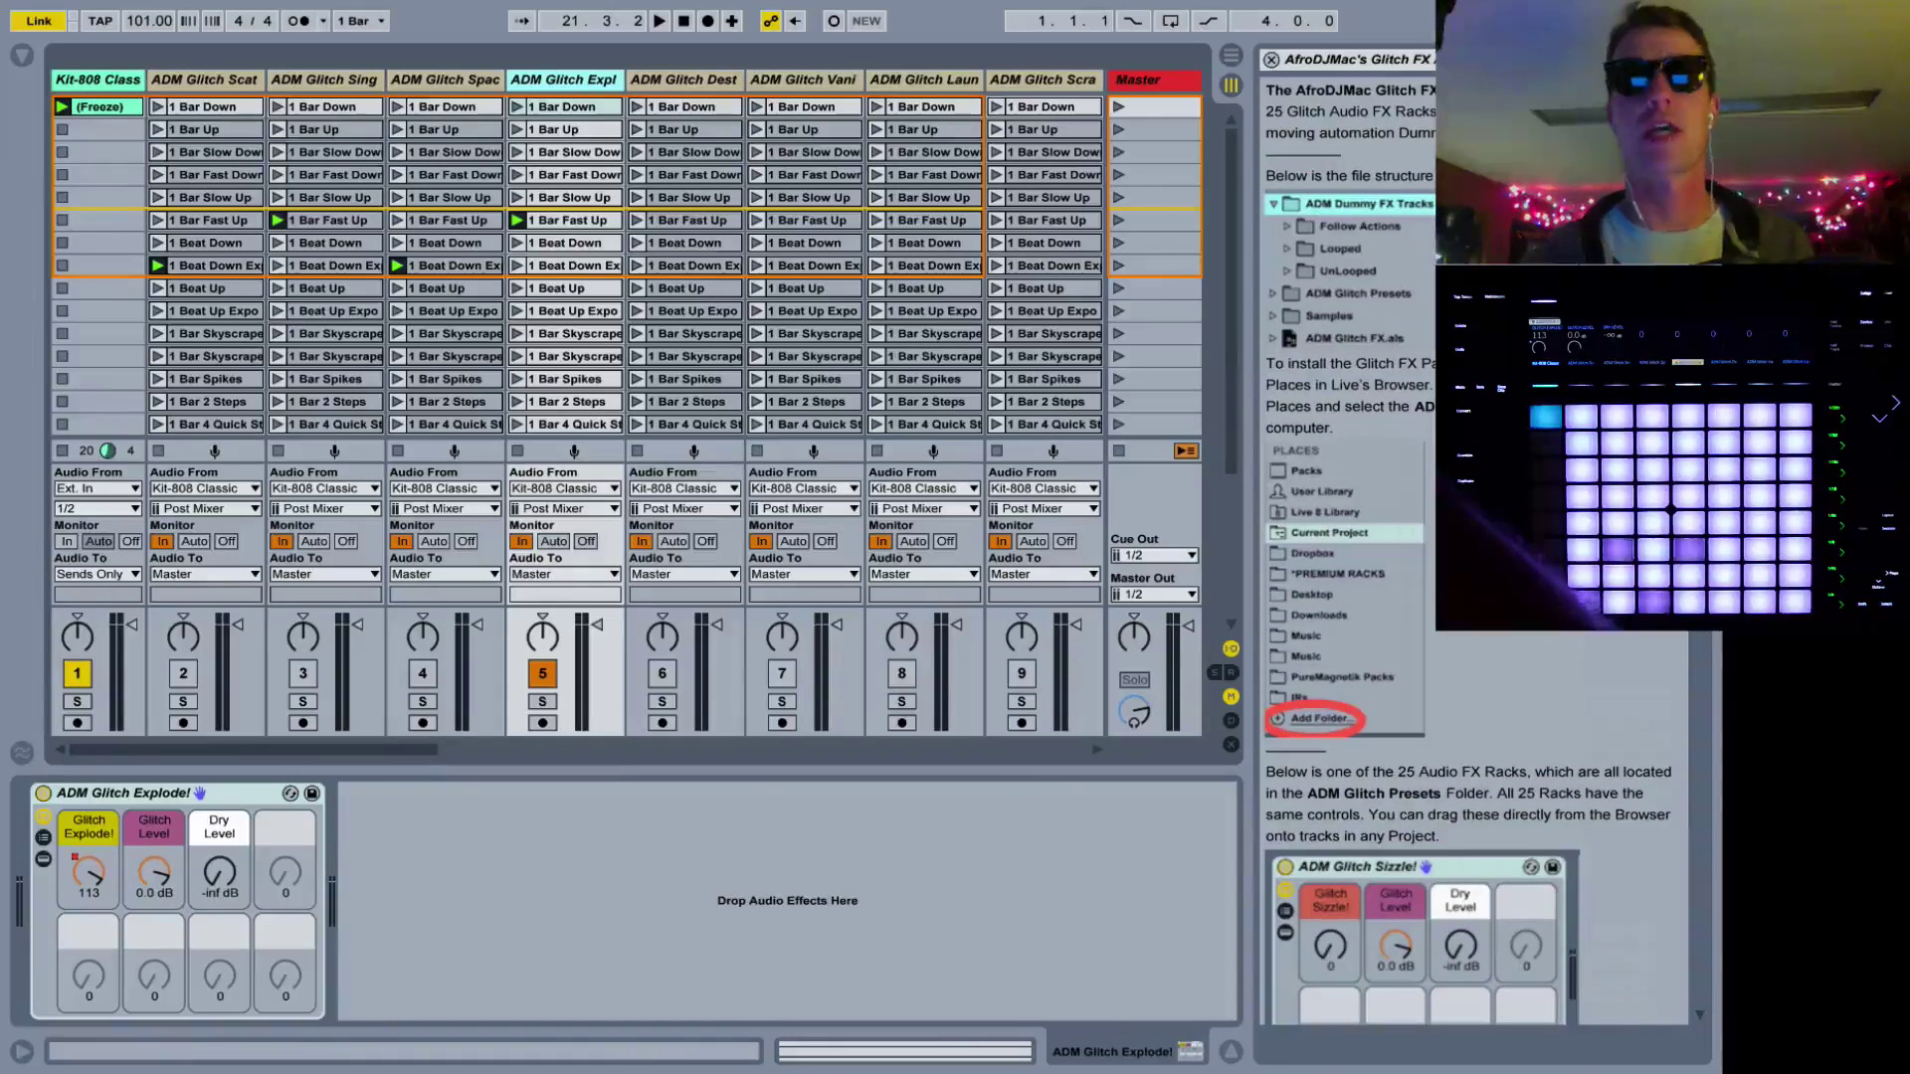
Show the chains and devices inside the ADM Glitch Scatter! rack and look through its effects
click(96, 84)
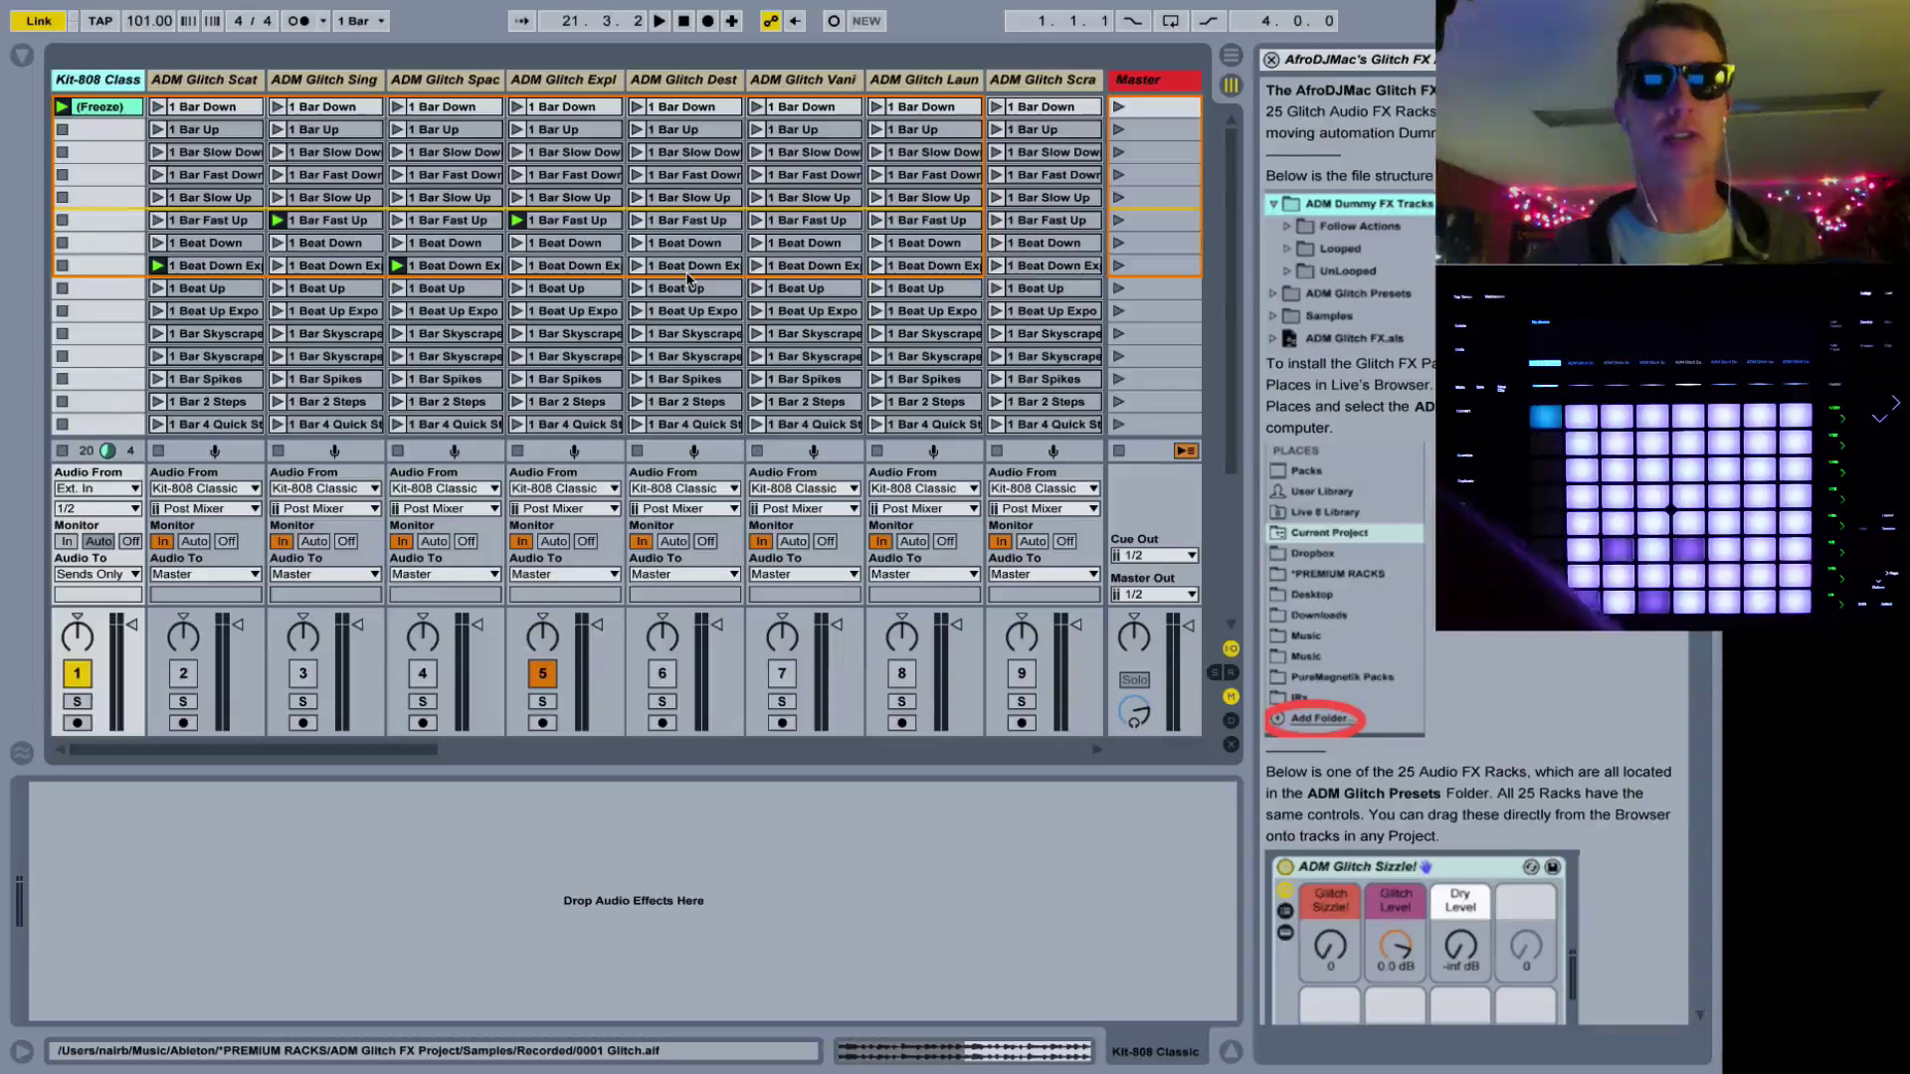
click(200, 88)
click(44, 863)
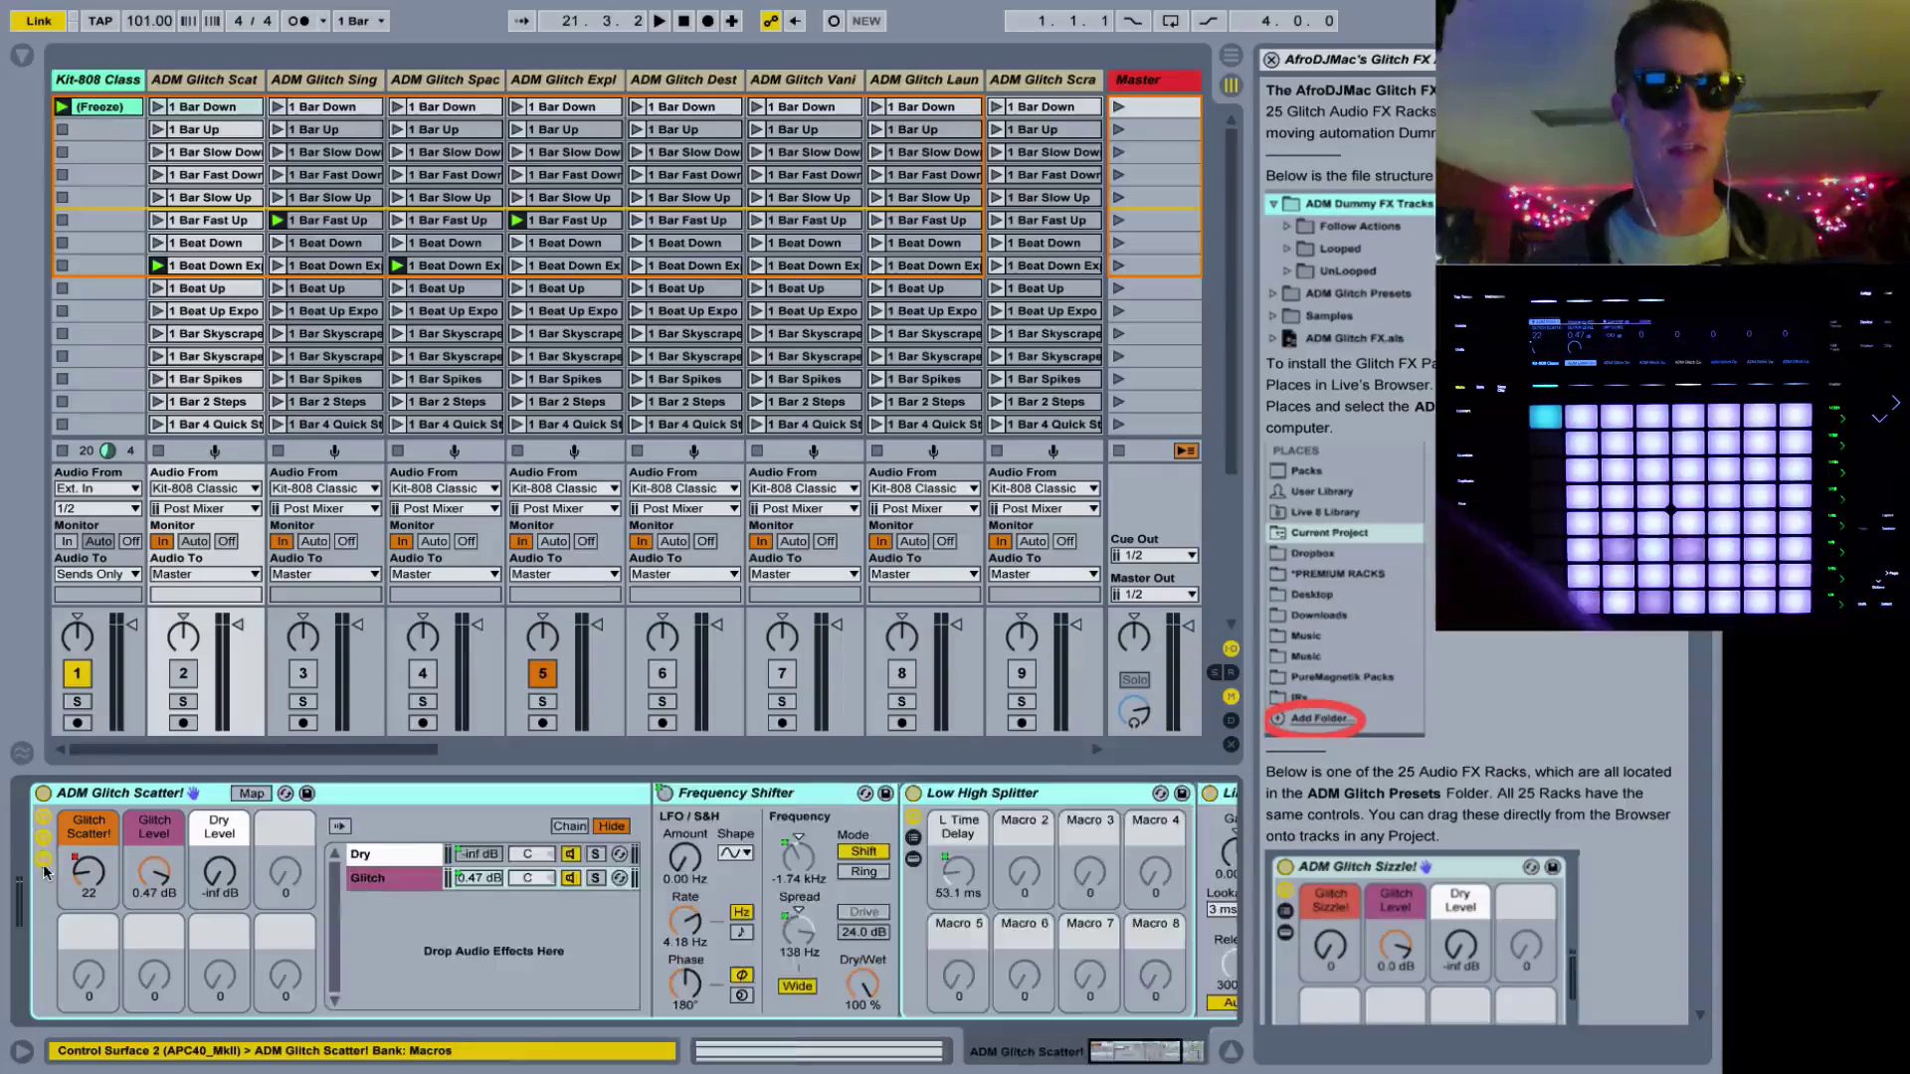
scroll(668, 837, right, 5)
scroll(668, 837, left, 5)
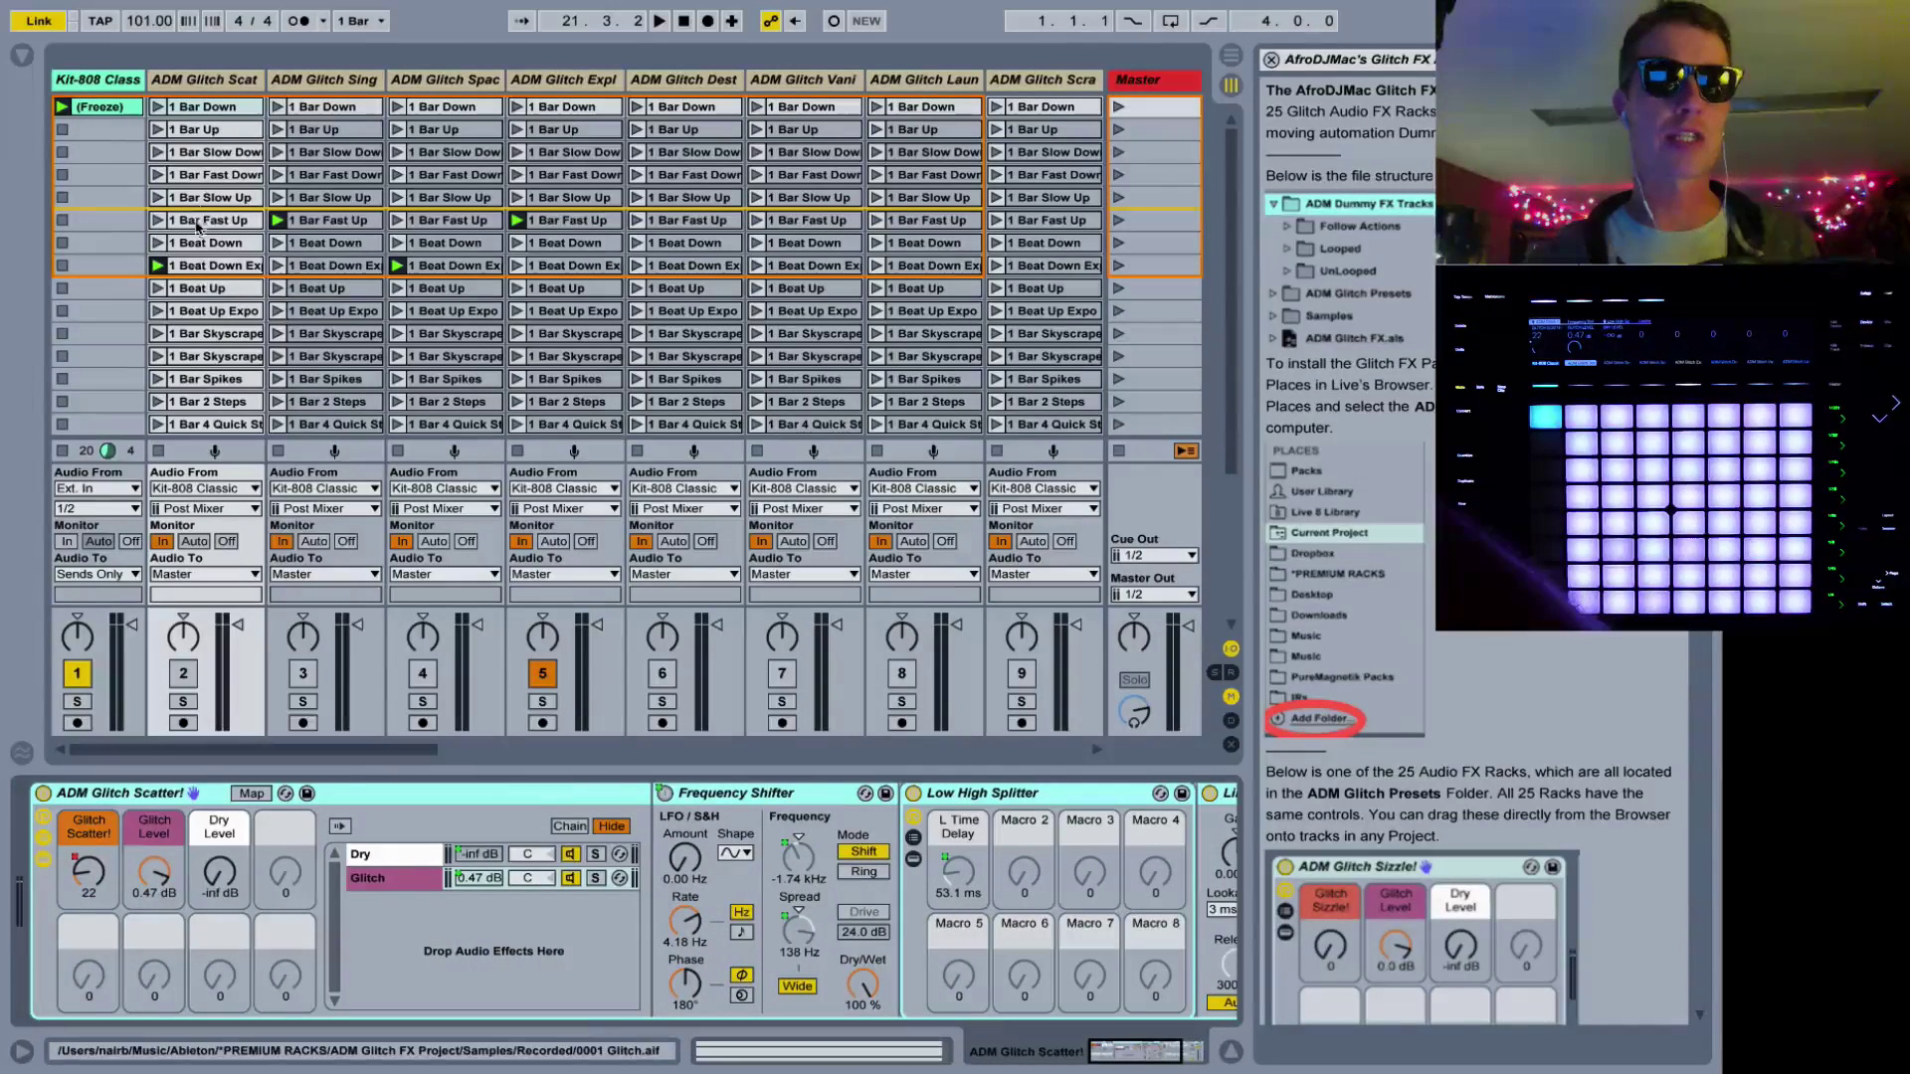
Inspect the automation envelopes of several Glitch Scatter! clips, including 1 Beat Down, 1 Bar Skyscraper, 1 Bar 2 Steps and 1 Bar 4 Quick
click(196, 269)
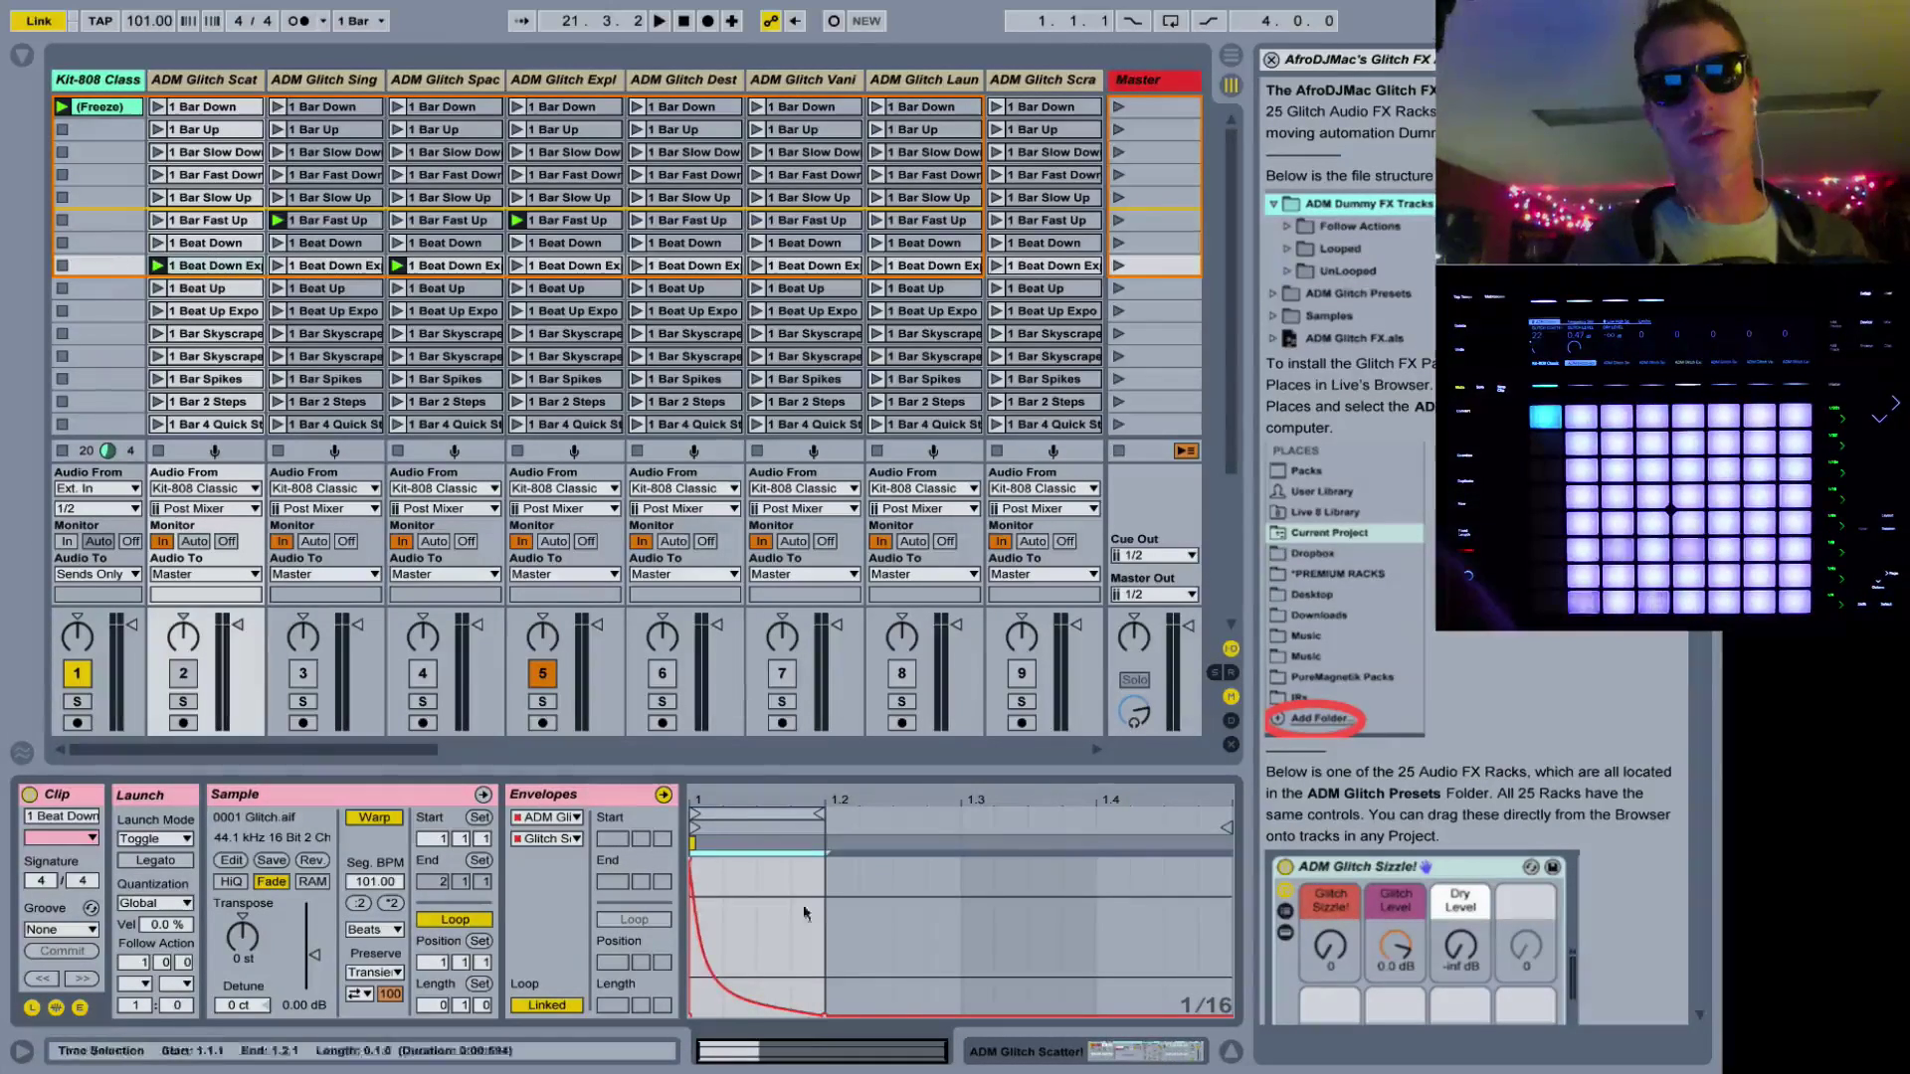
click(215, 335)
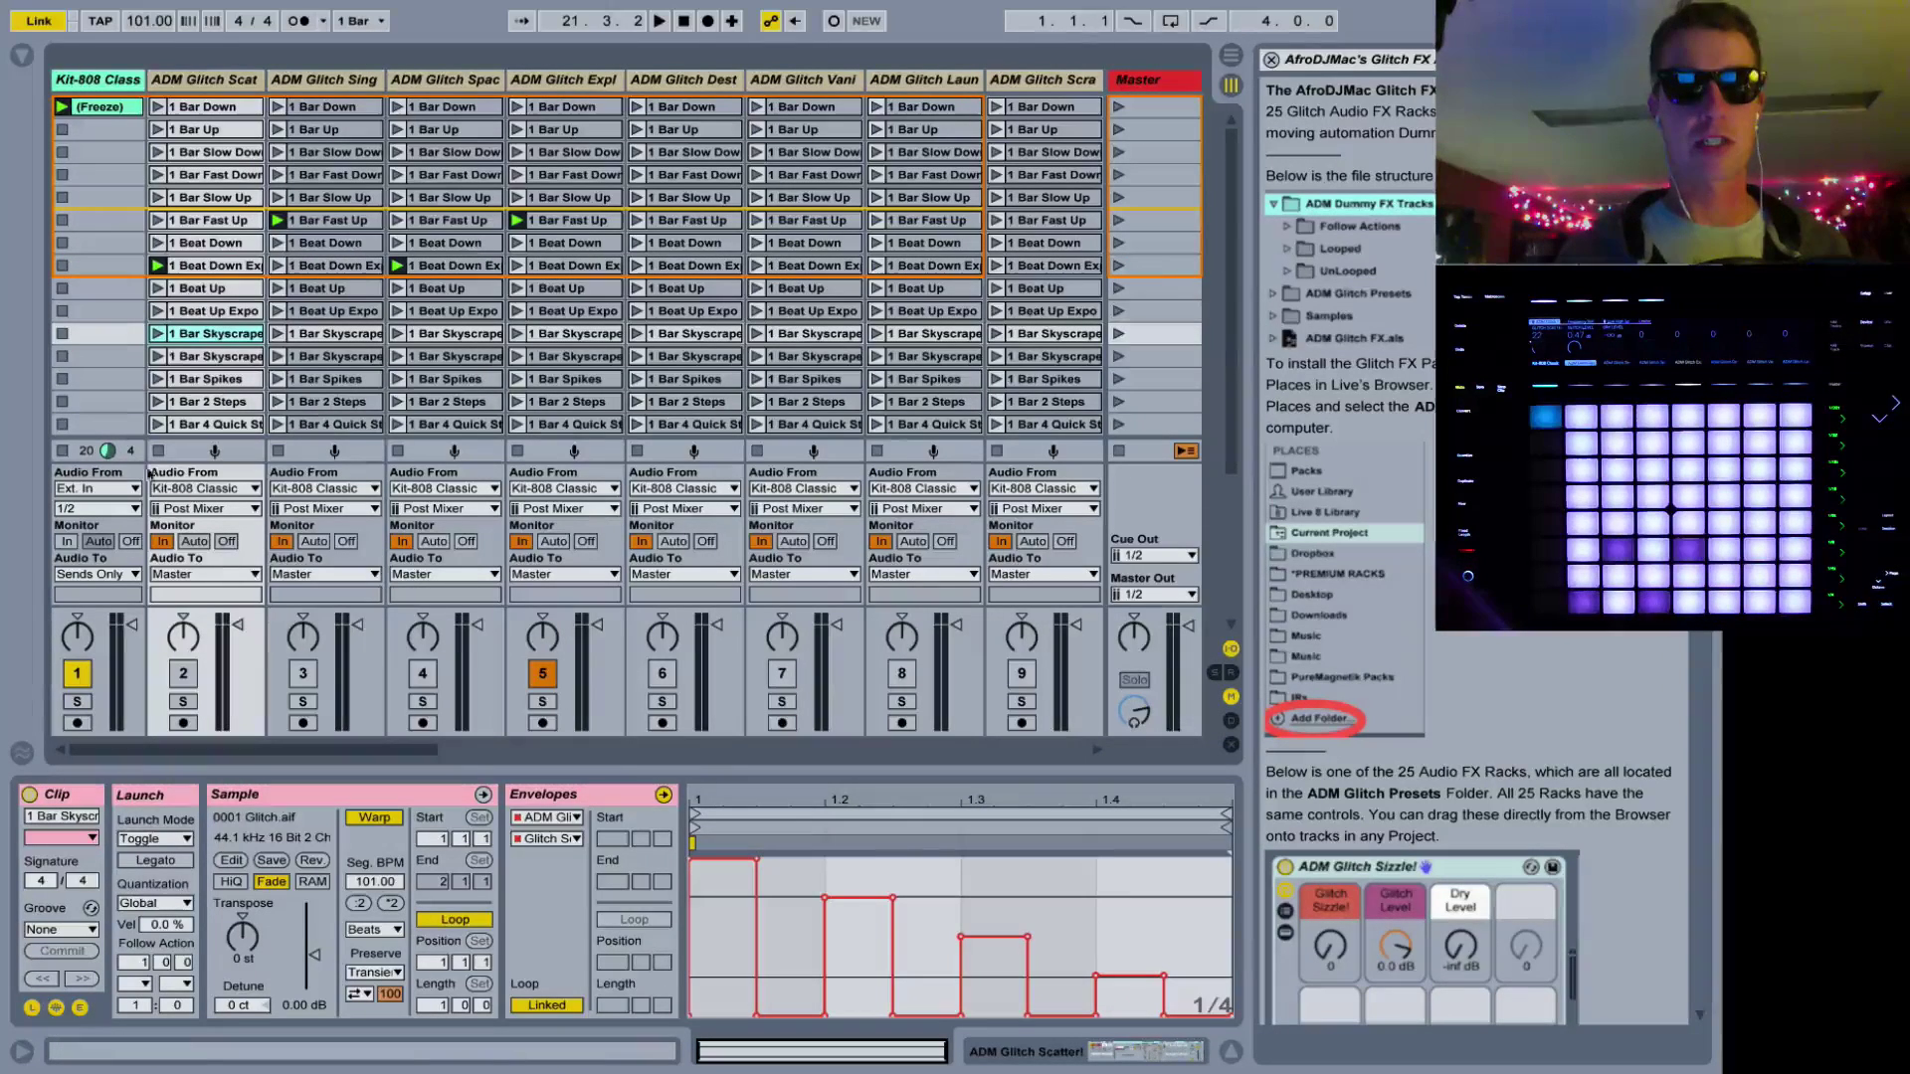
click(245, 401)
click(233, 424)
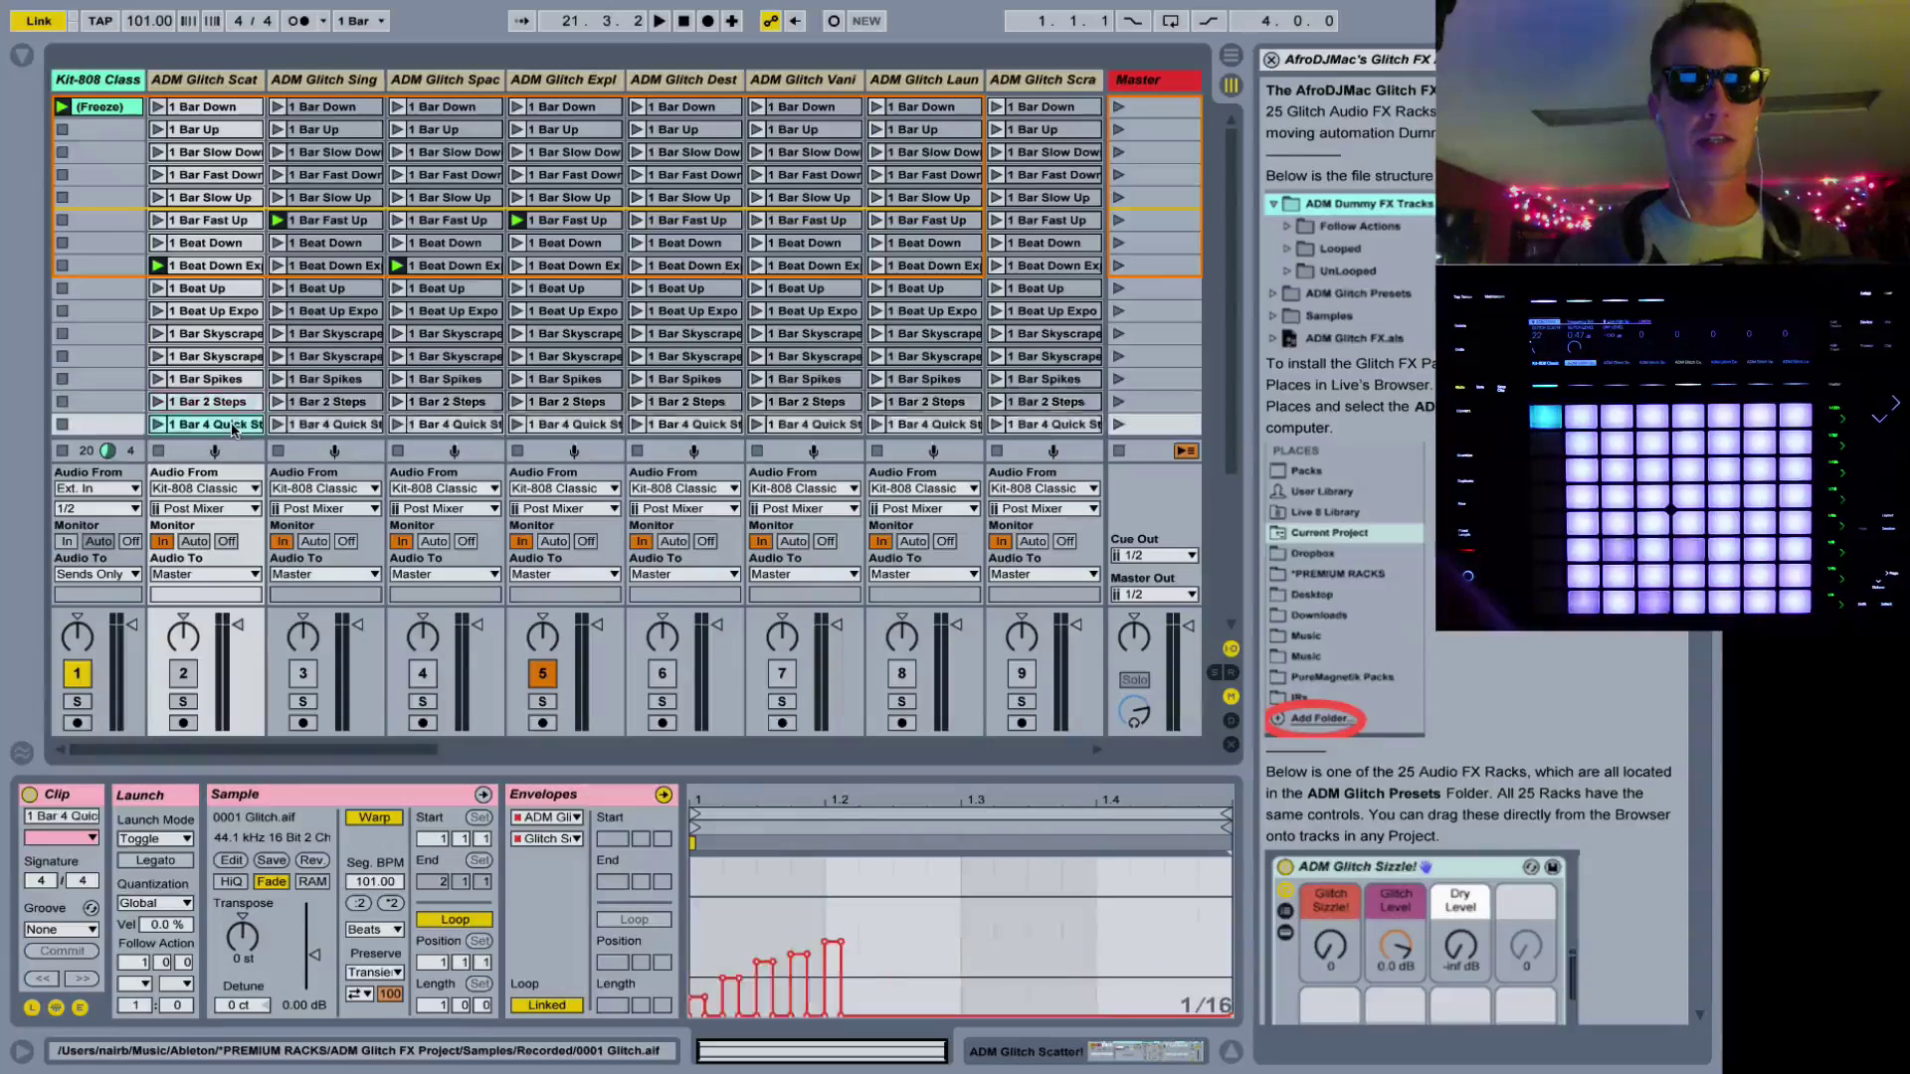
scroll(233, 428, down, 4)
scroll(232, 428, down, 1)
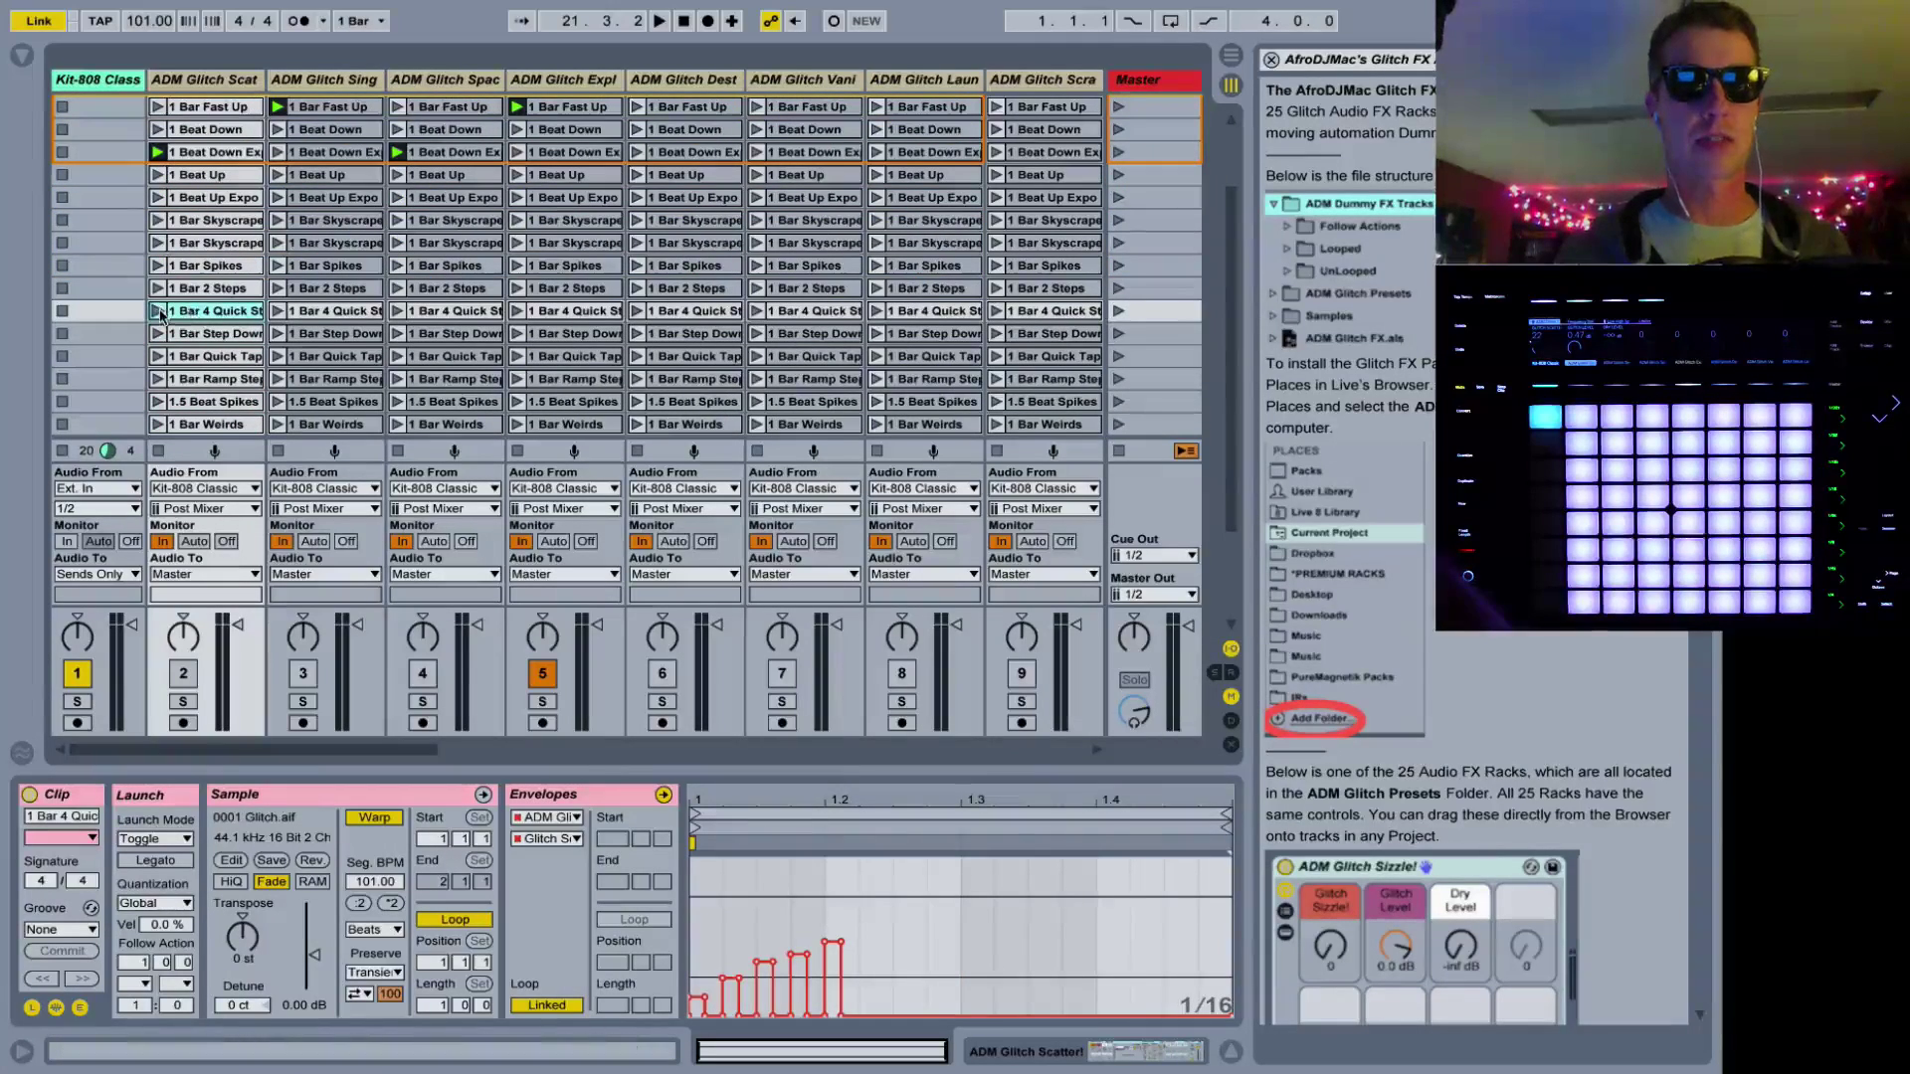
Unmute the Glitch Scatter! track, mute the Glitch Explode! track, and launch Scatter!'s 1 Bar 4 Quick clip
click(175, 677)
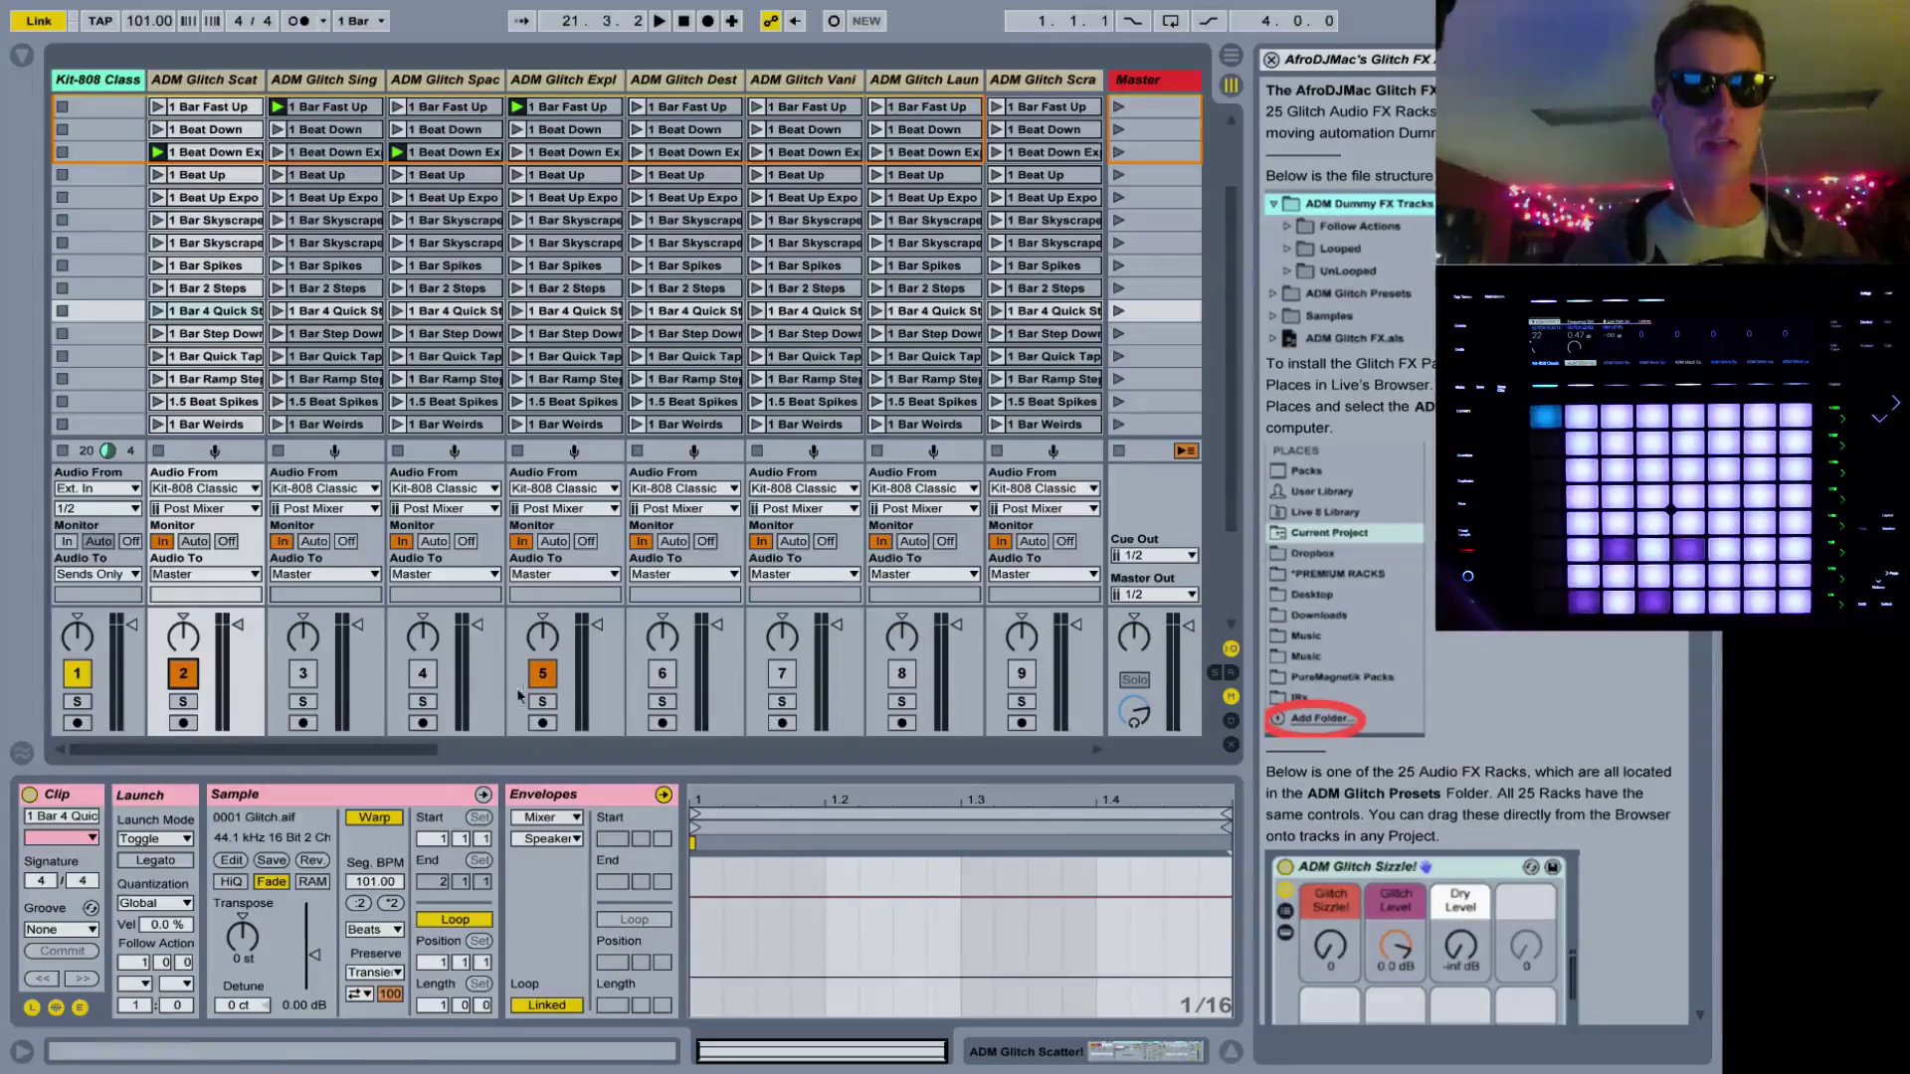
click(551, 683)
click(158, 311)
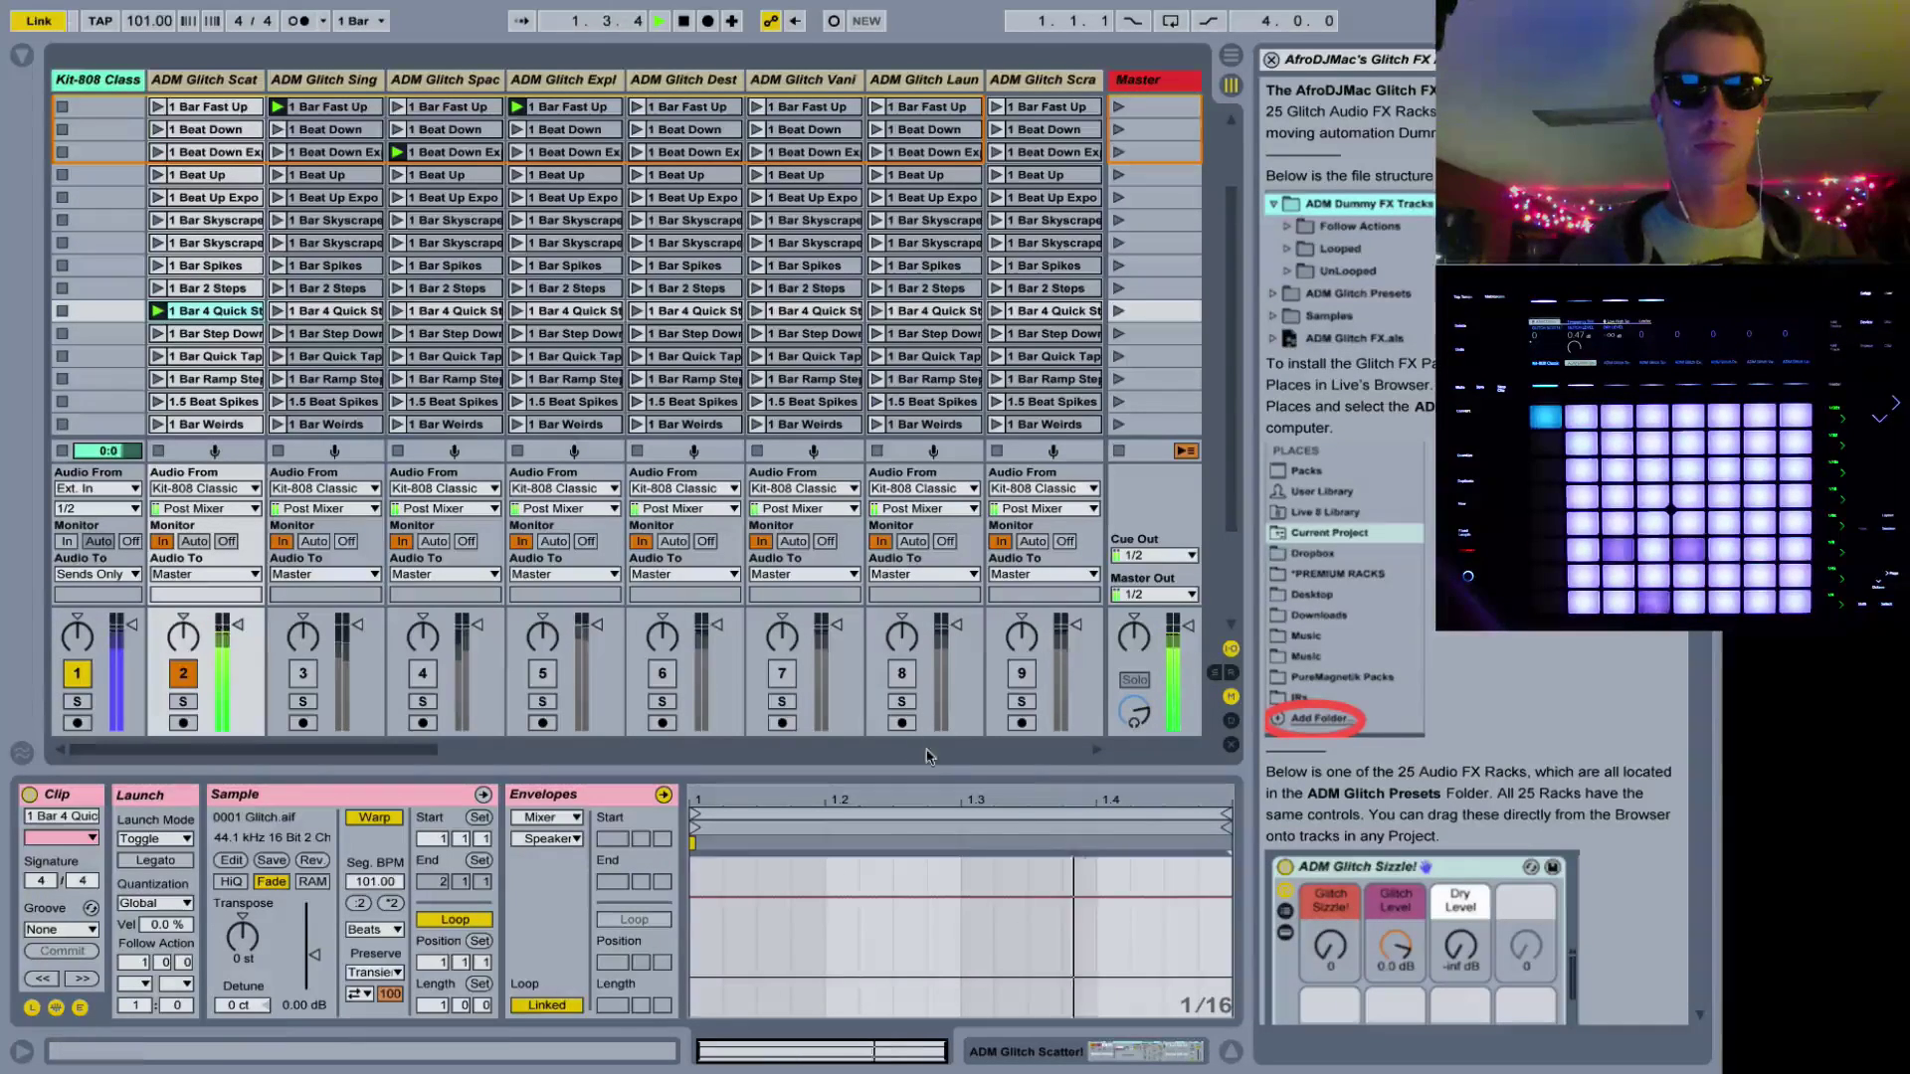
Watch the Glitch Scatter! macro during playback, and examine the envelopes of the 1 Bar 4 Quick and 1 Bar Ramp clips
click(1120, 1057)
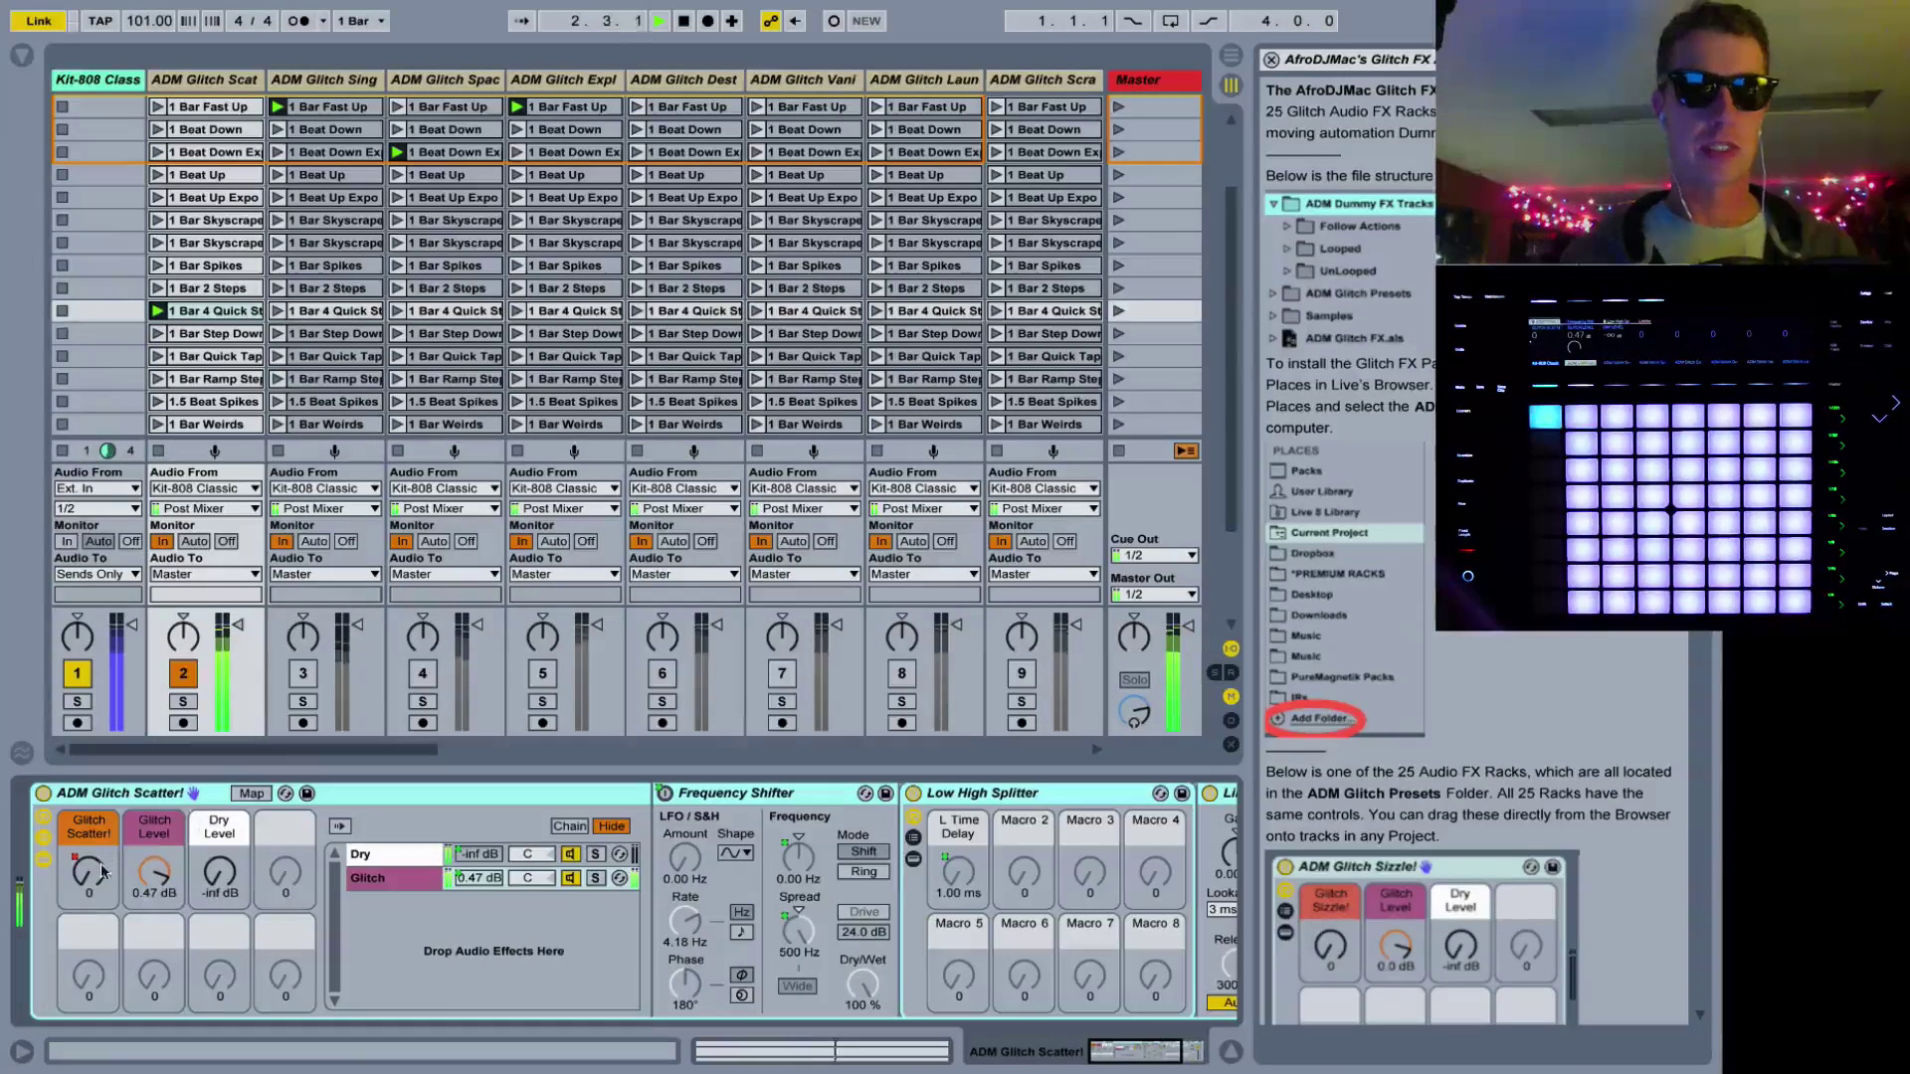
click(940, 1050)
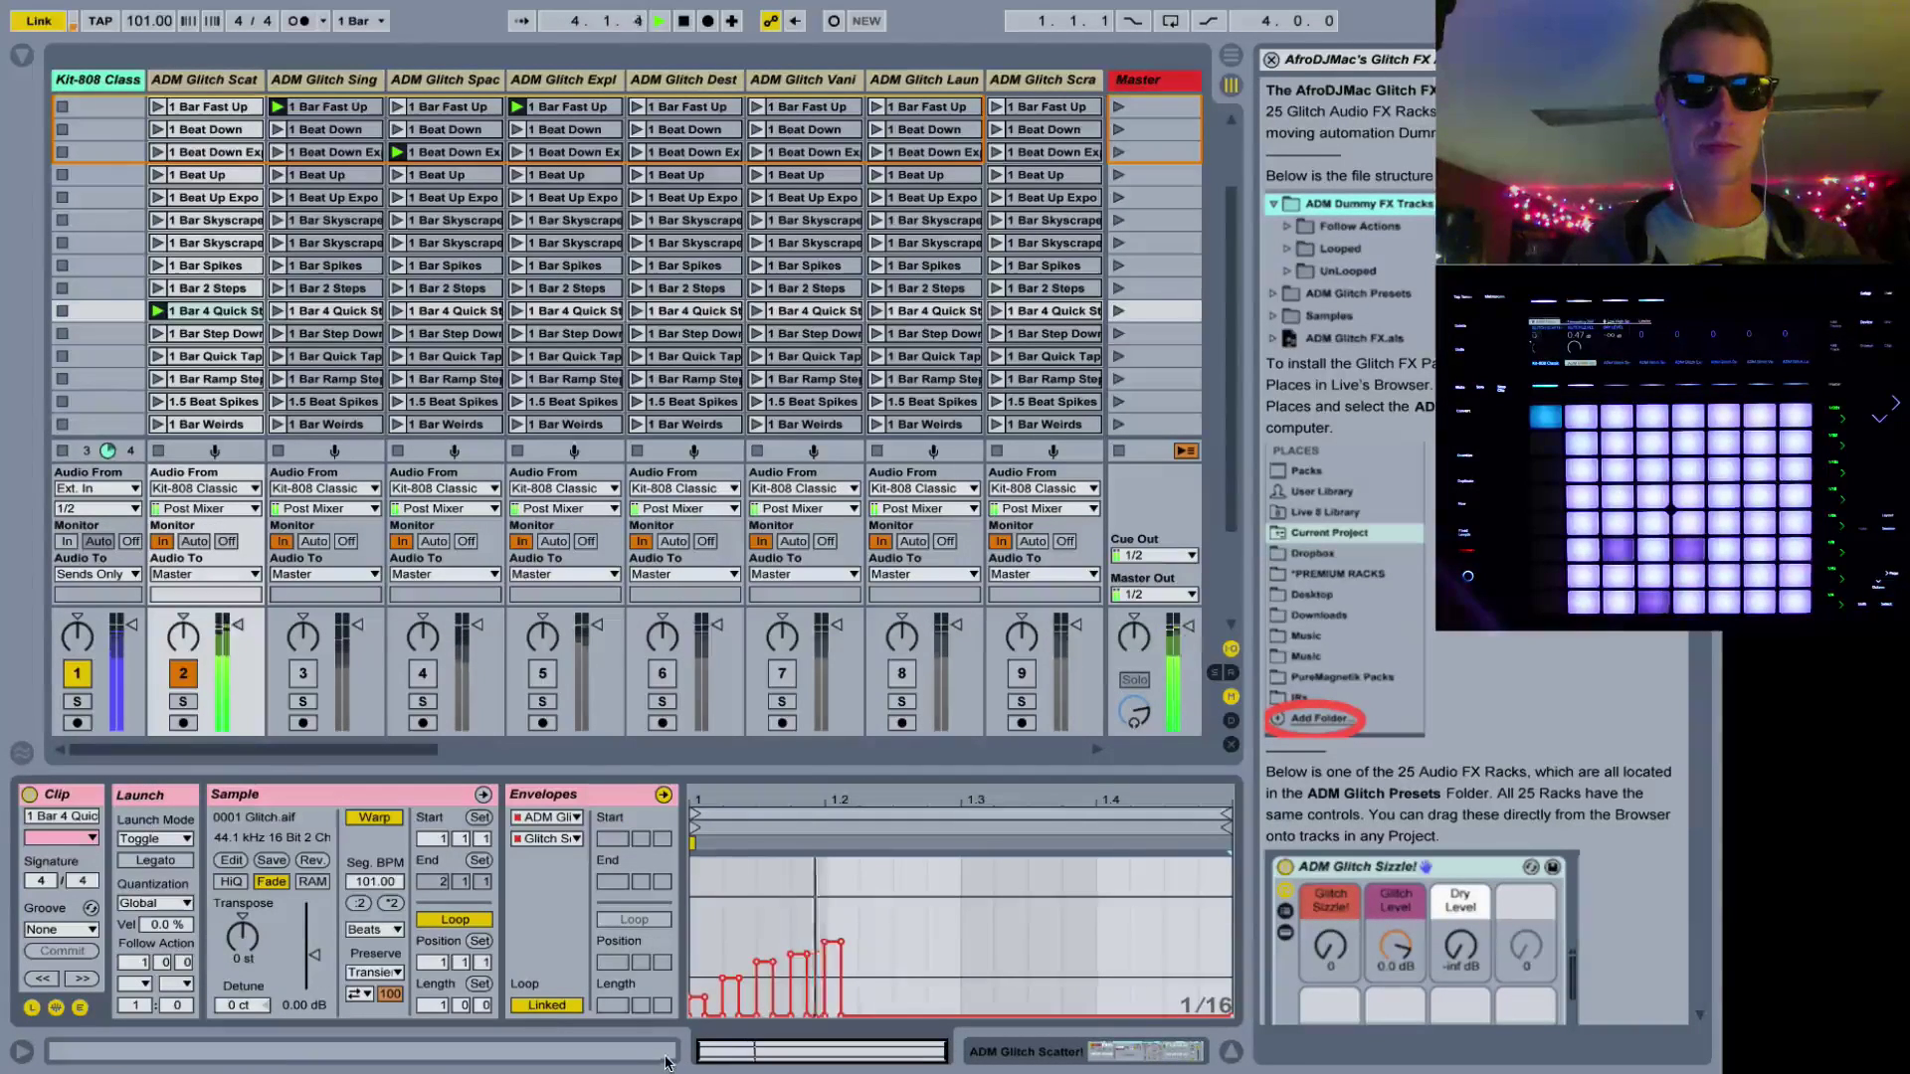
click(200, 380)
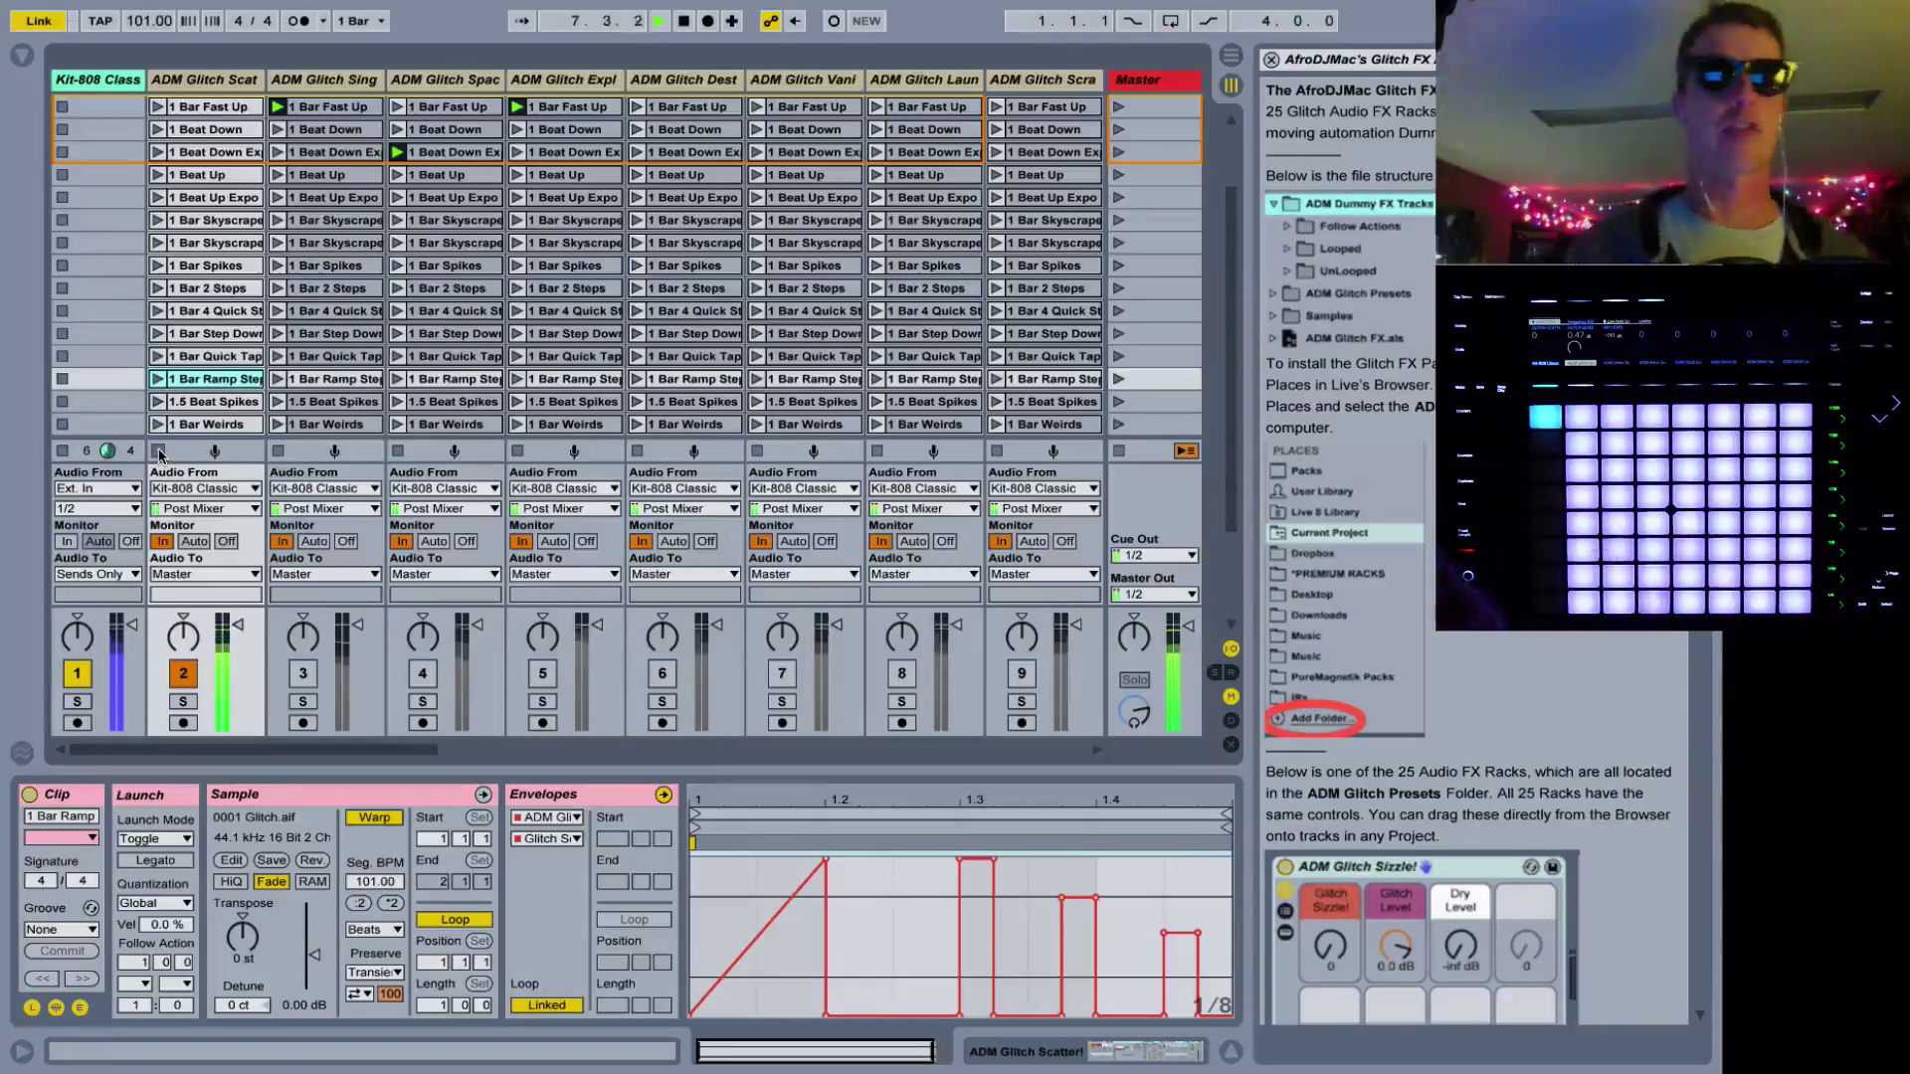
Delete all the ADM Glitch dummy tracks from Scatter! through Sizzle!, keeping only the Kit-808 Classic track
scroll(230, 243, up, 3)
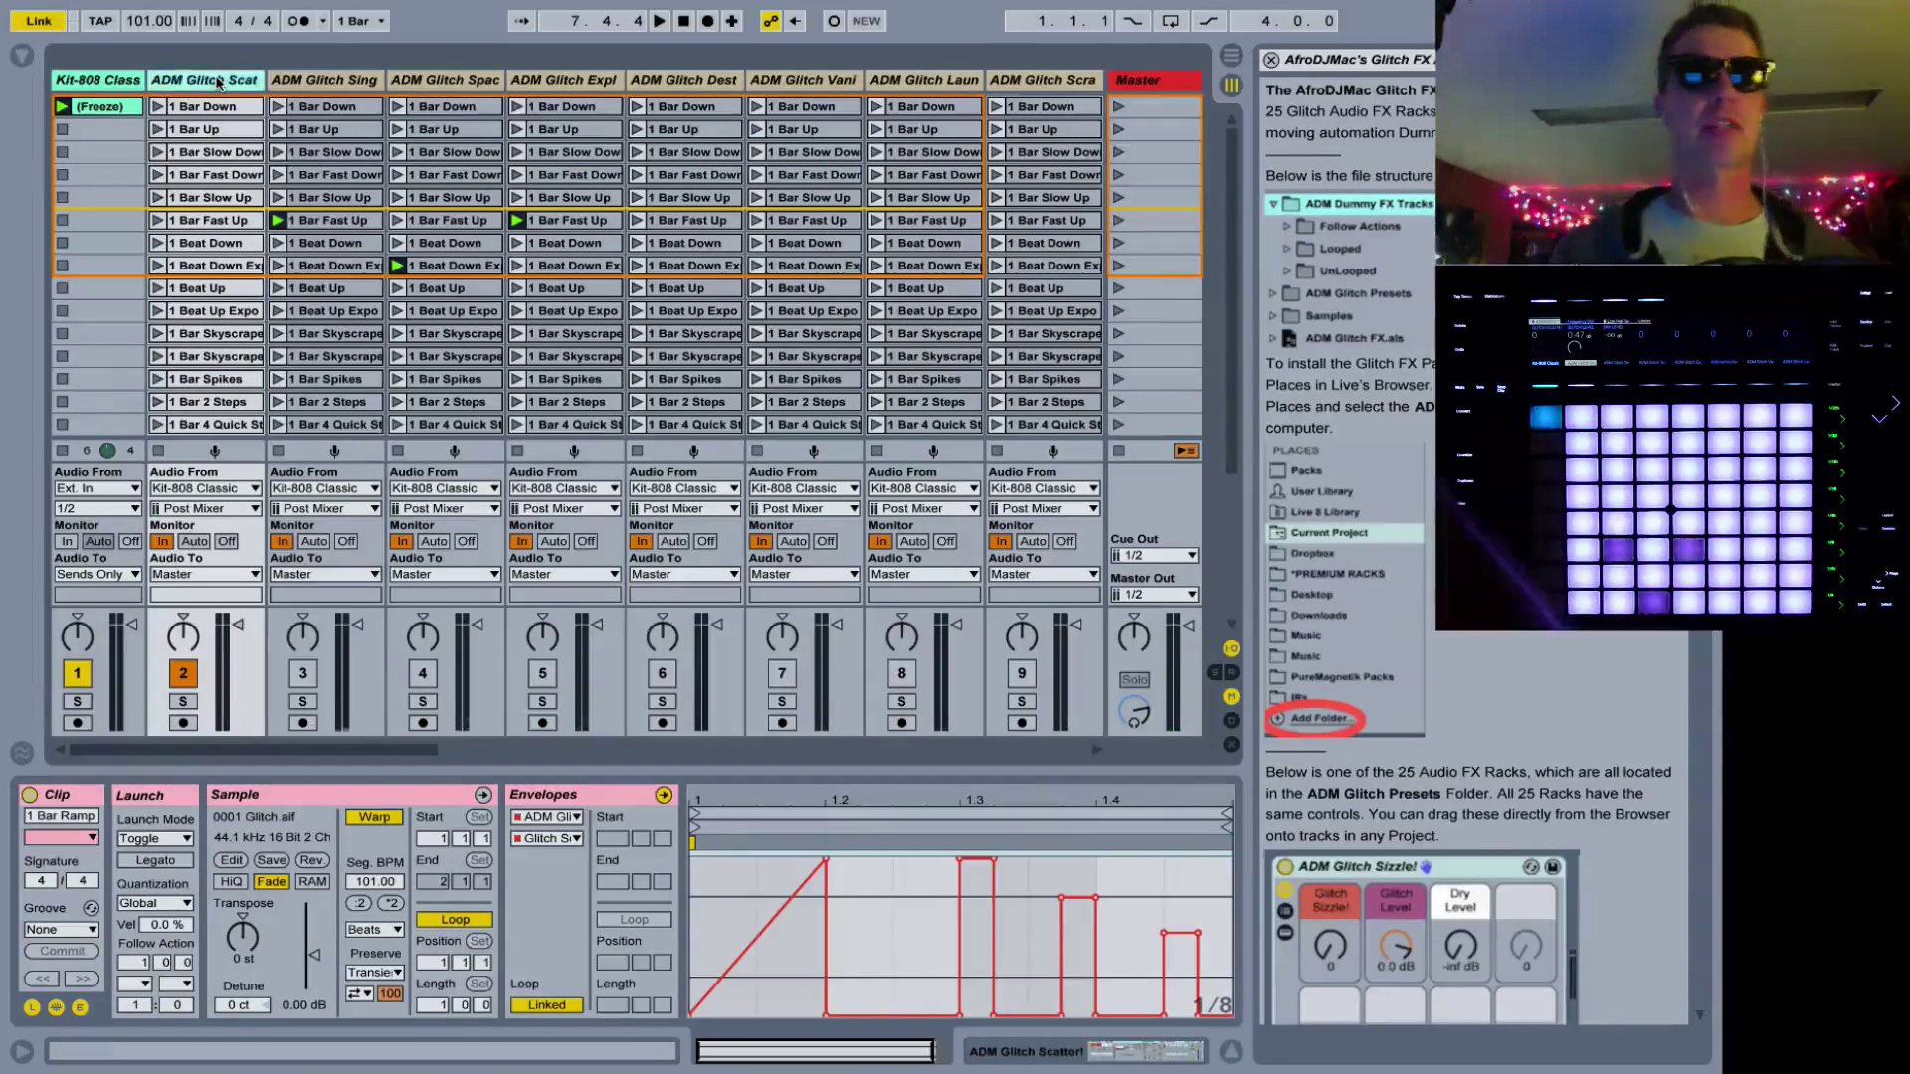
scroll(217, 84, right, 15)
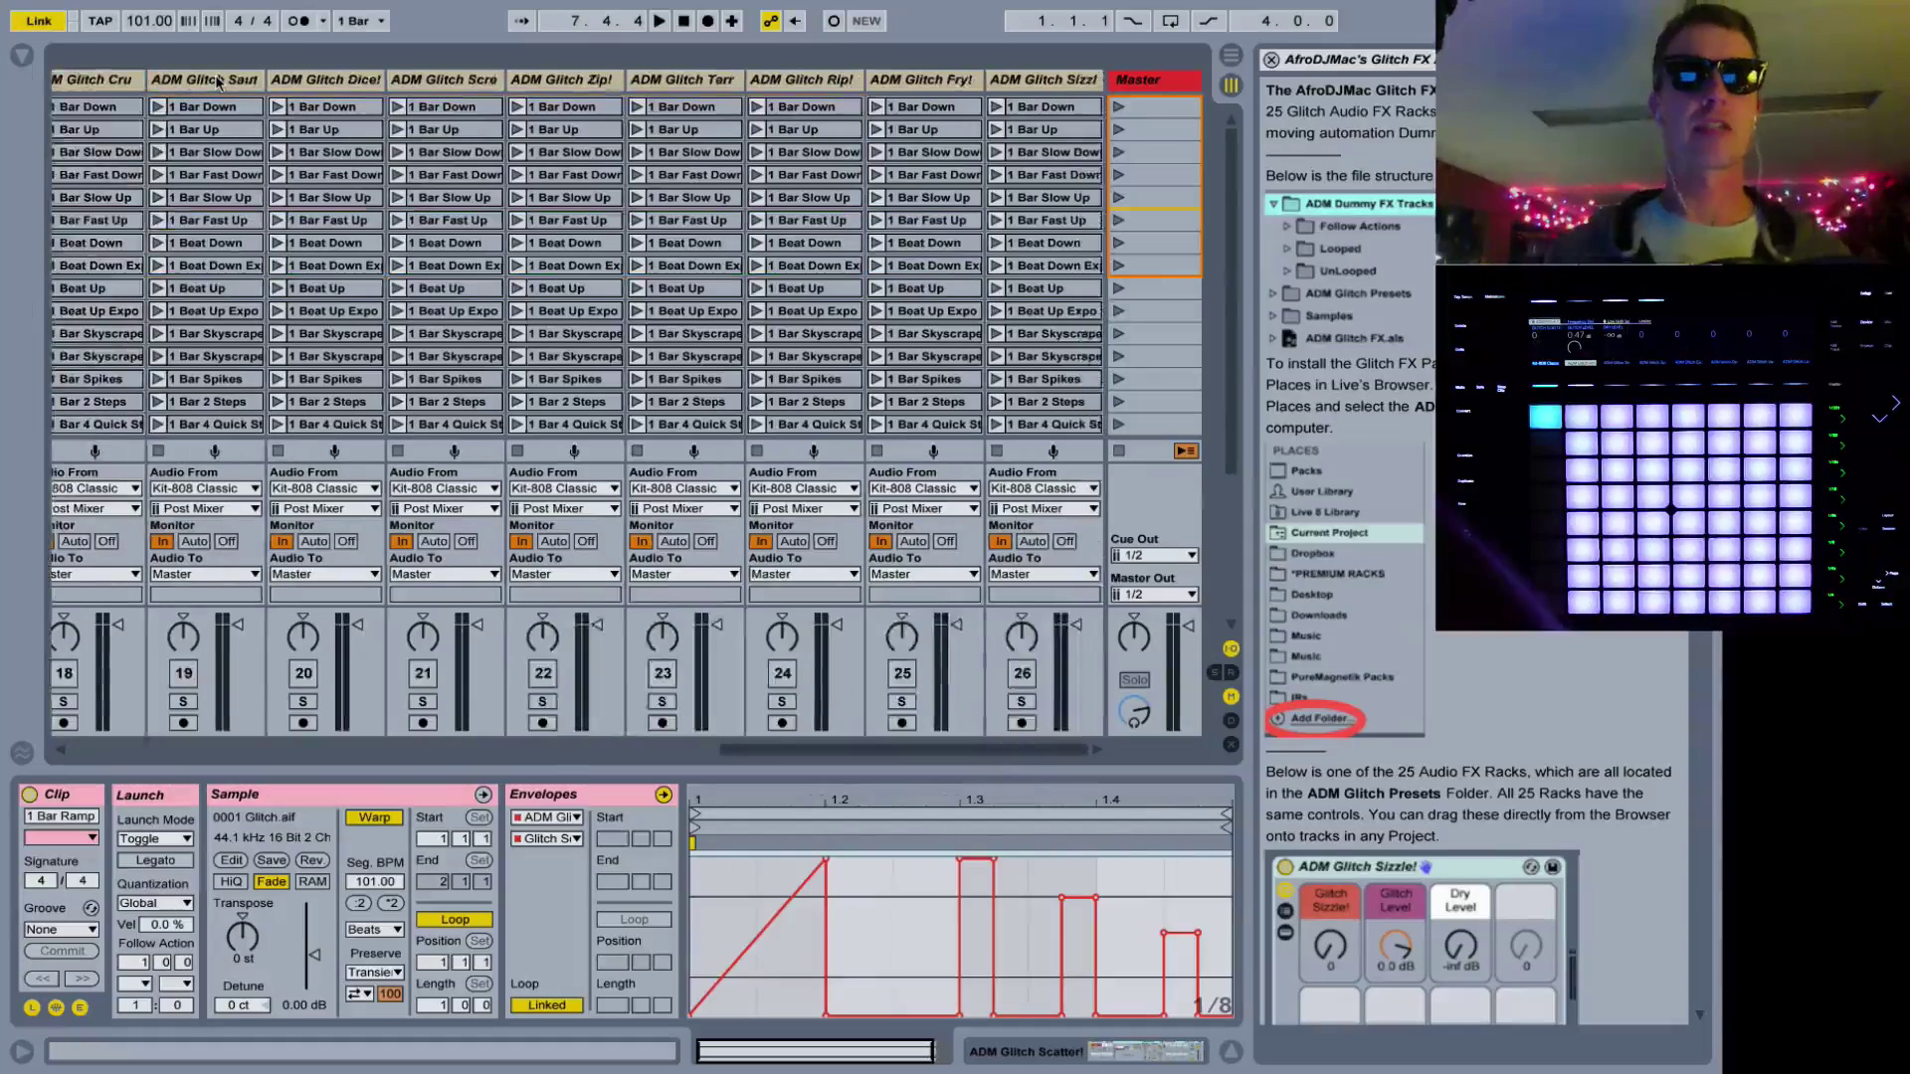
click(1079, 84)
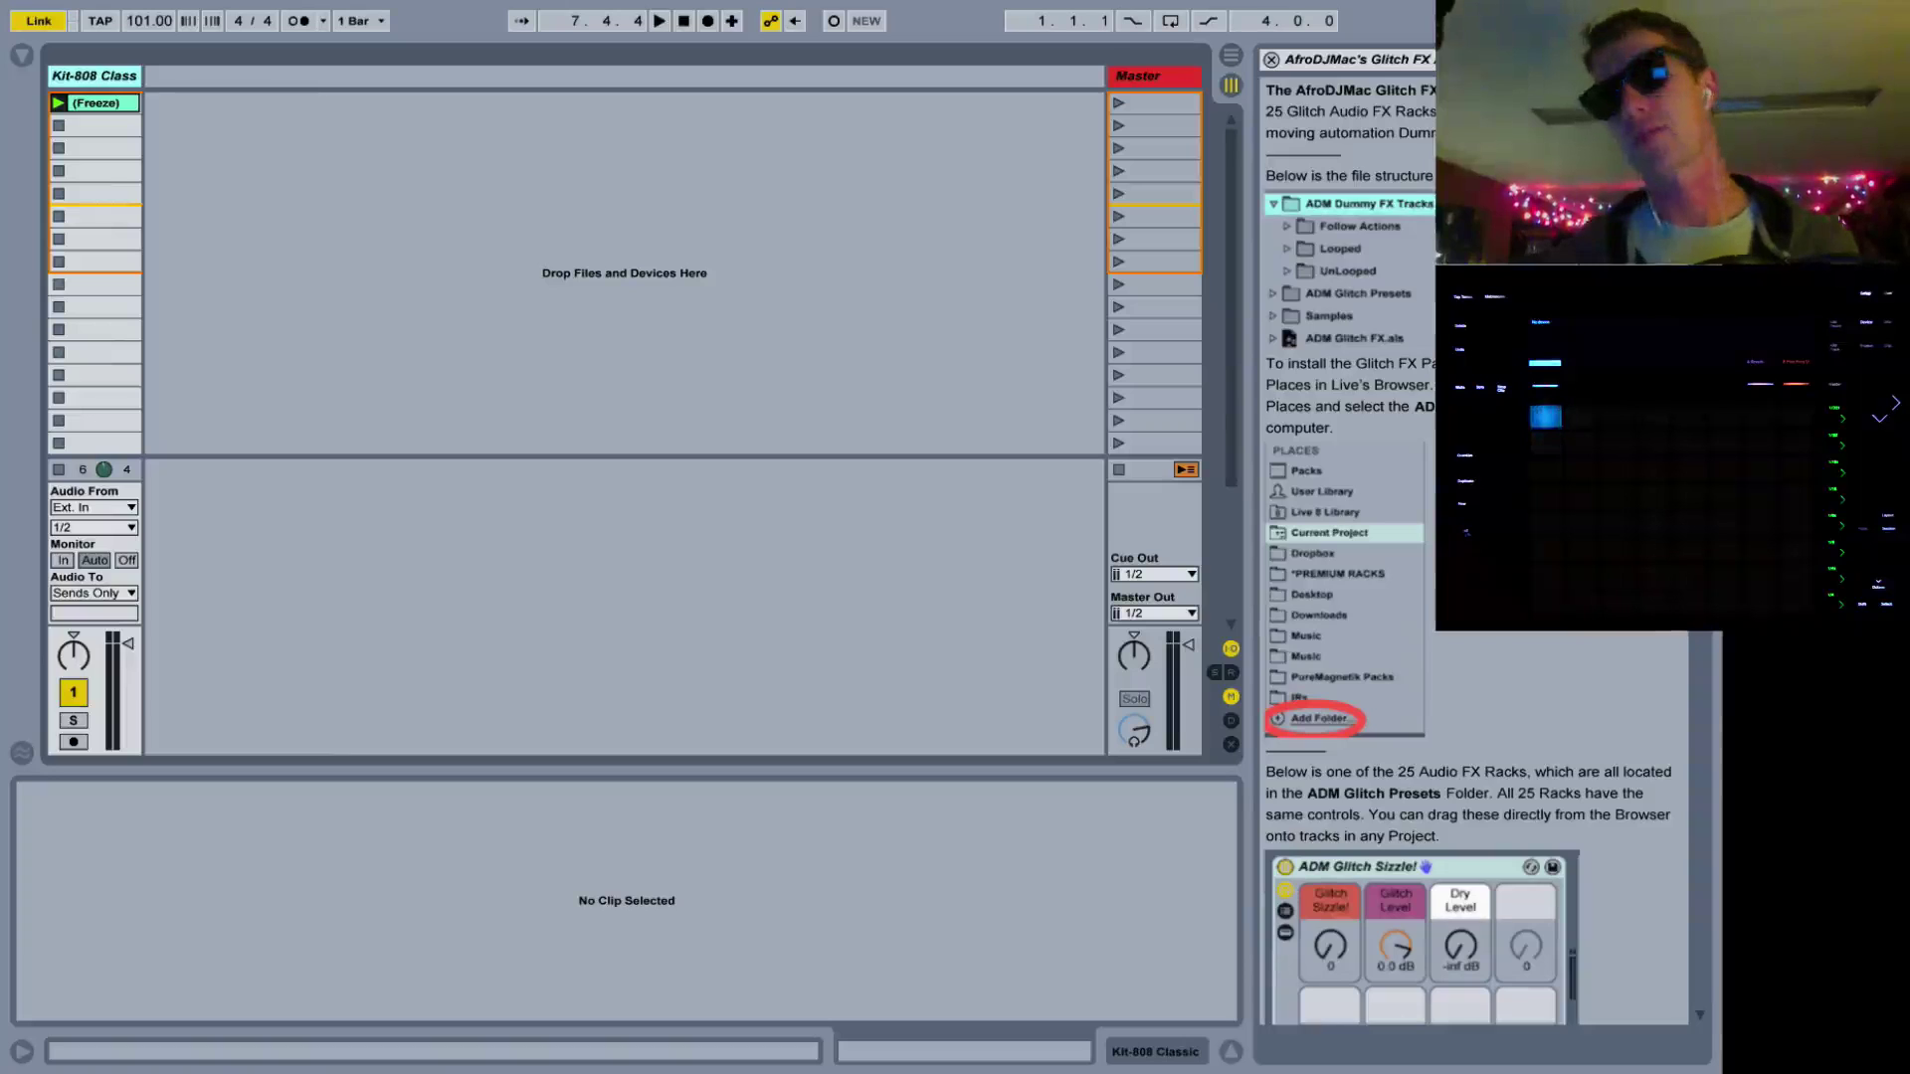
Skim the Glitch FX lesson text once more and close it
scroll(1473, 547, down, 20)
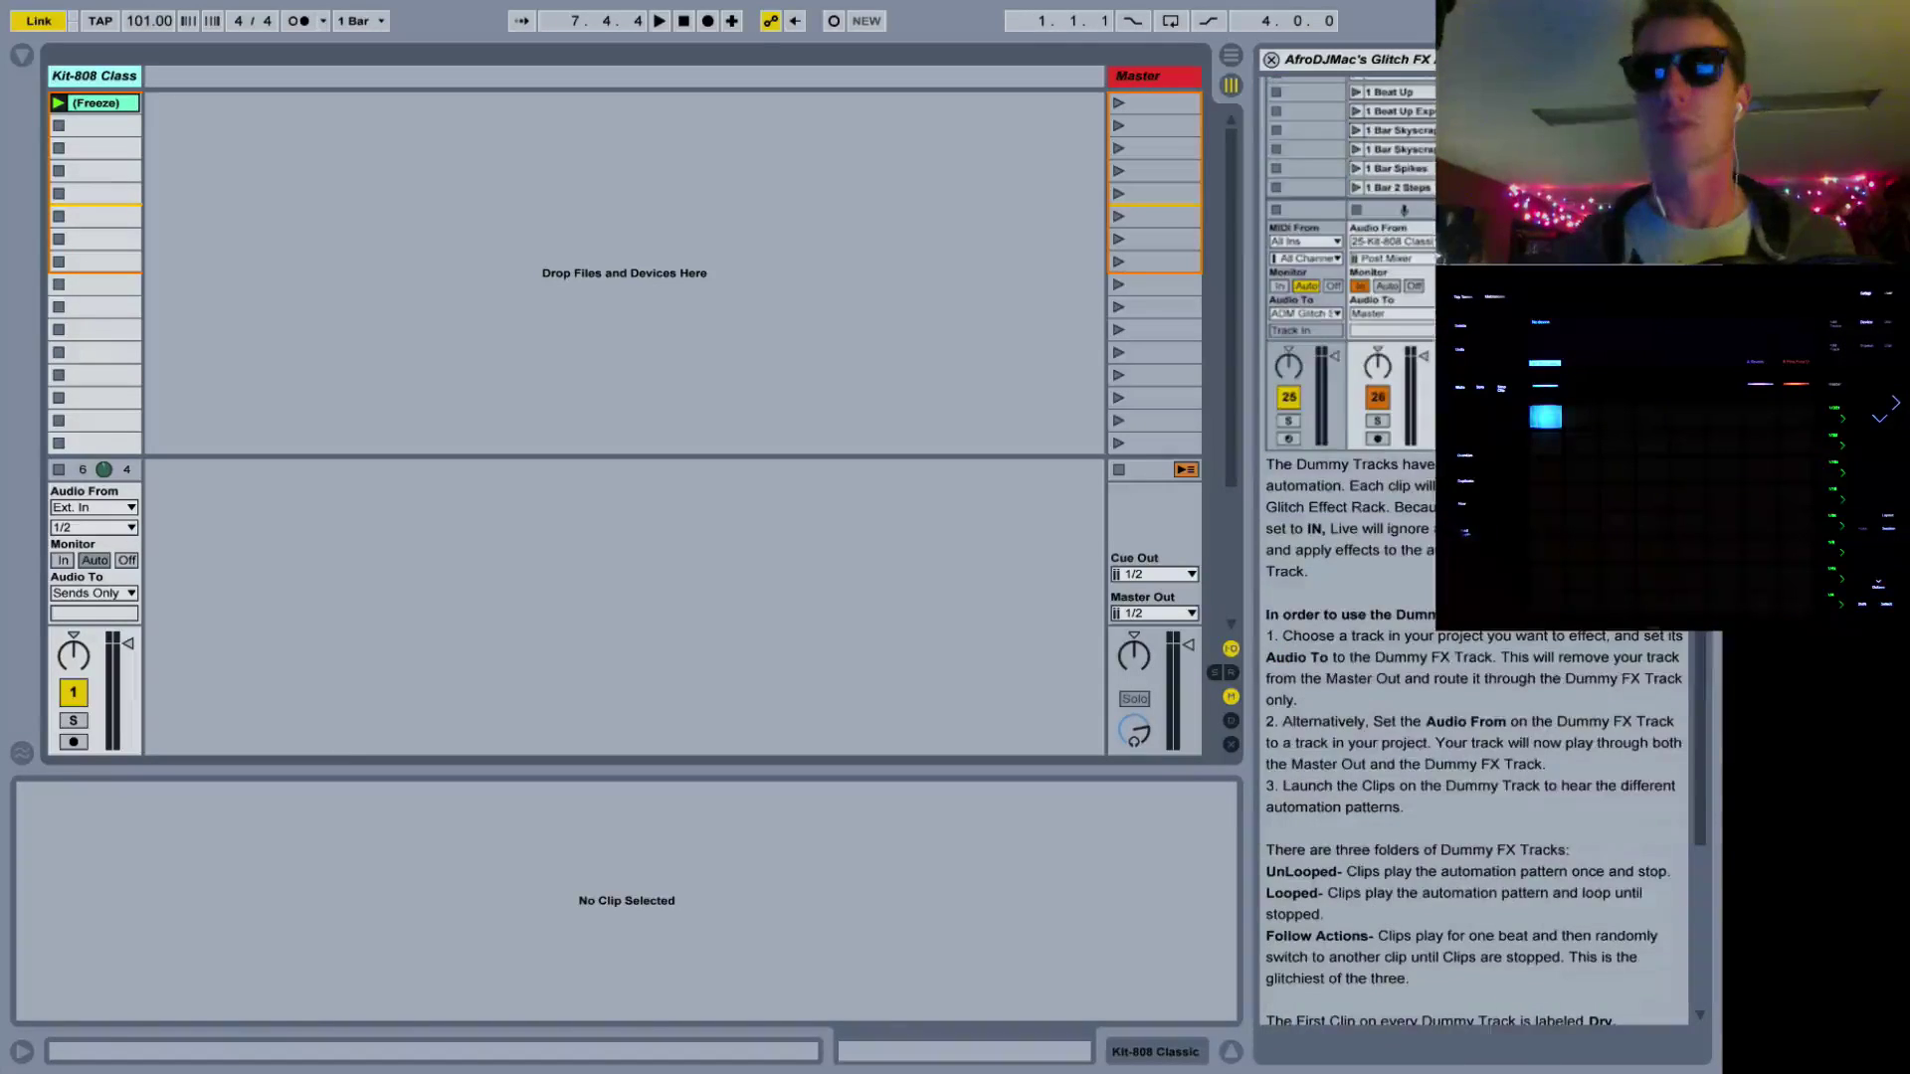
scroll(1472, 547, up, 20)
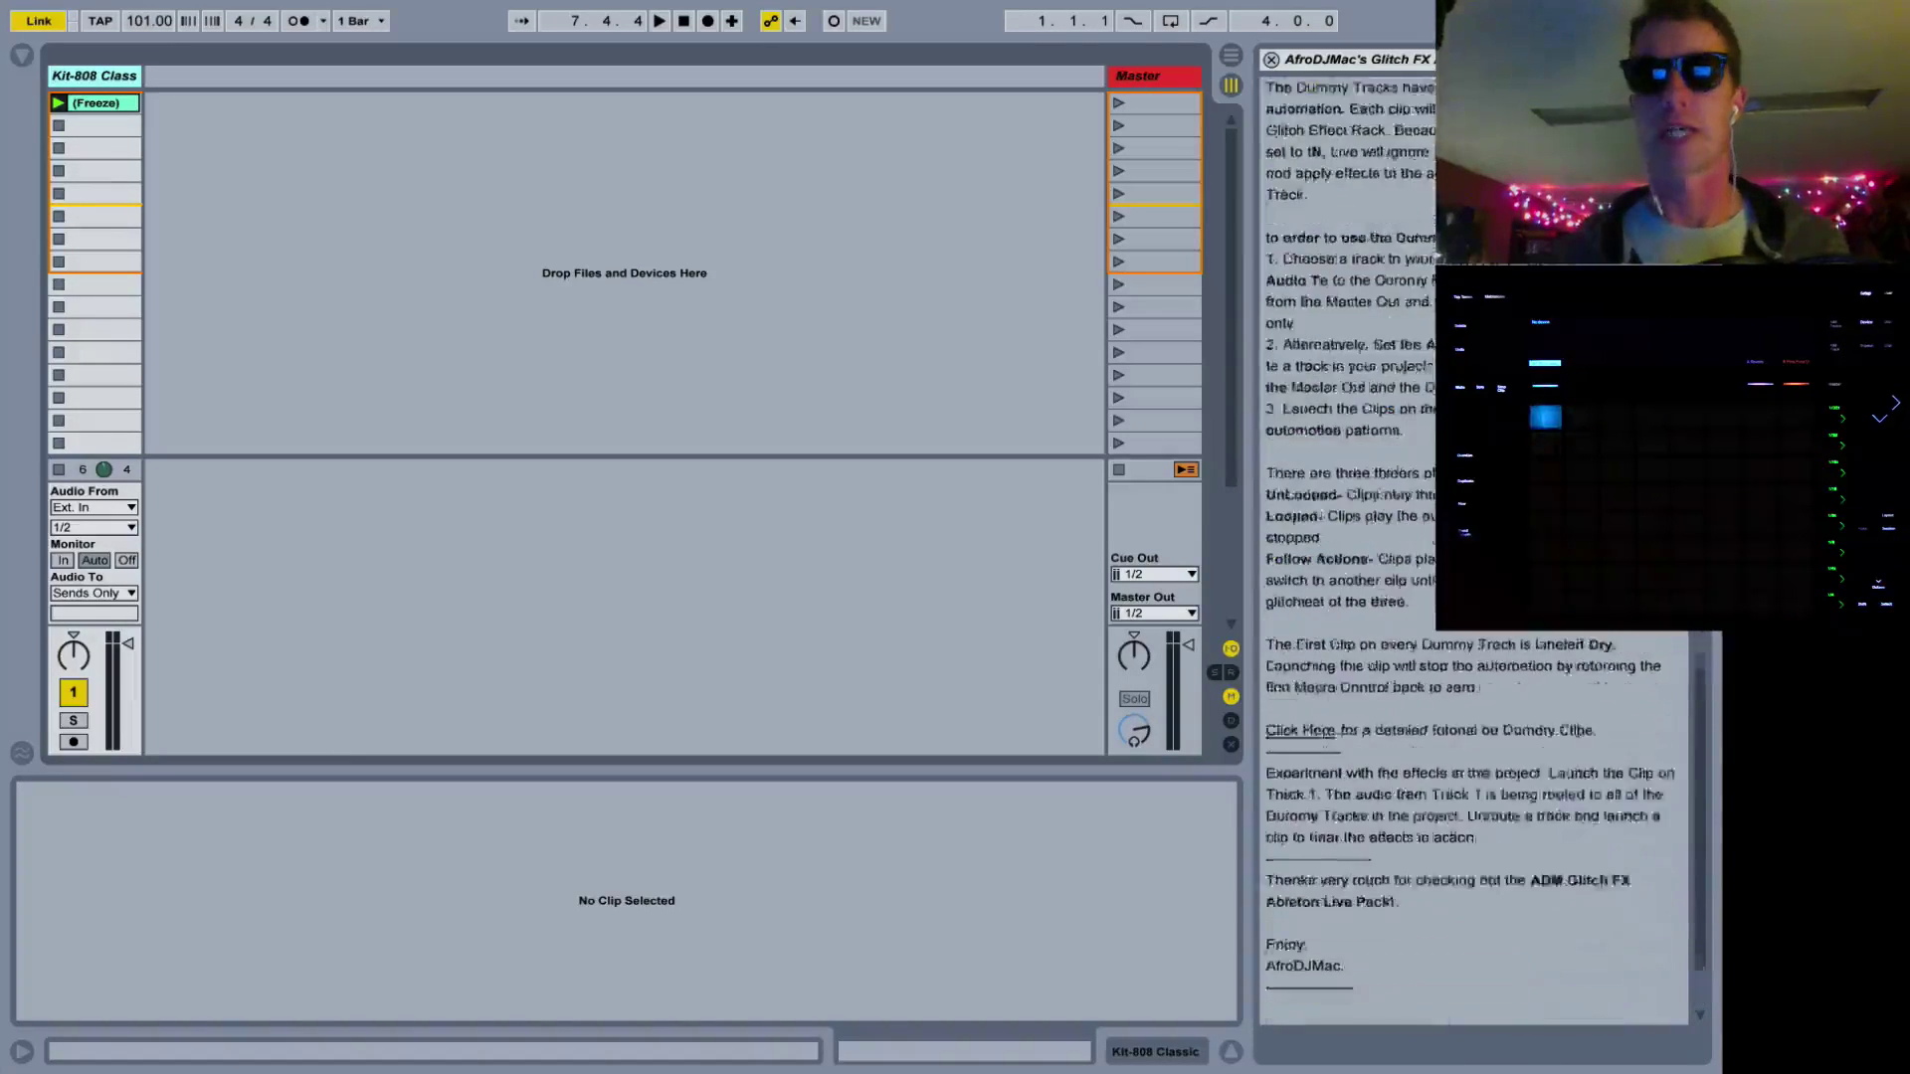
click(1273, 61)
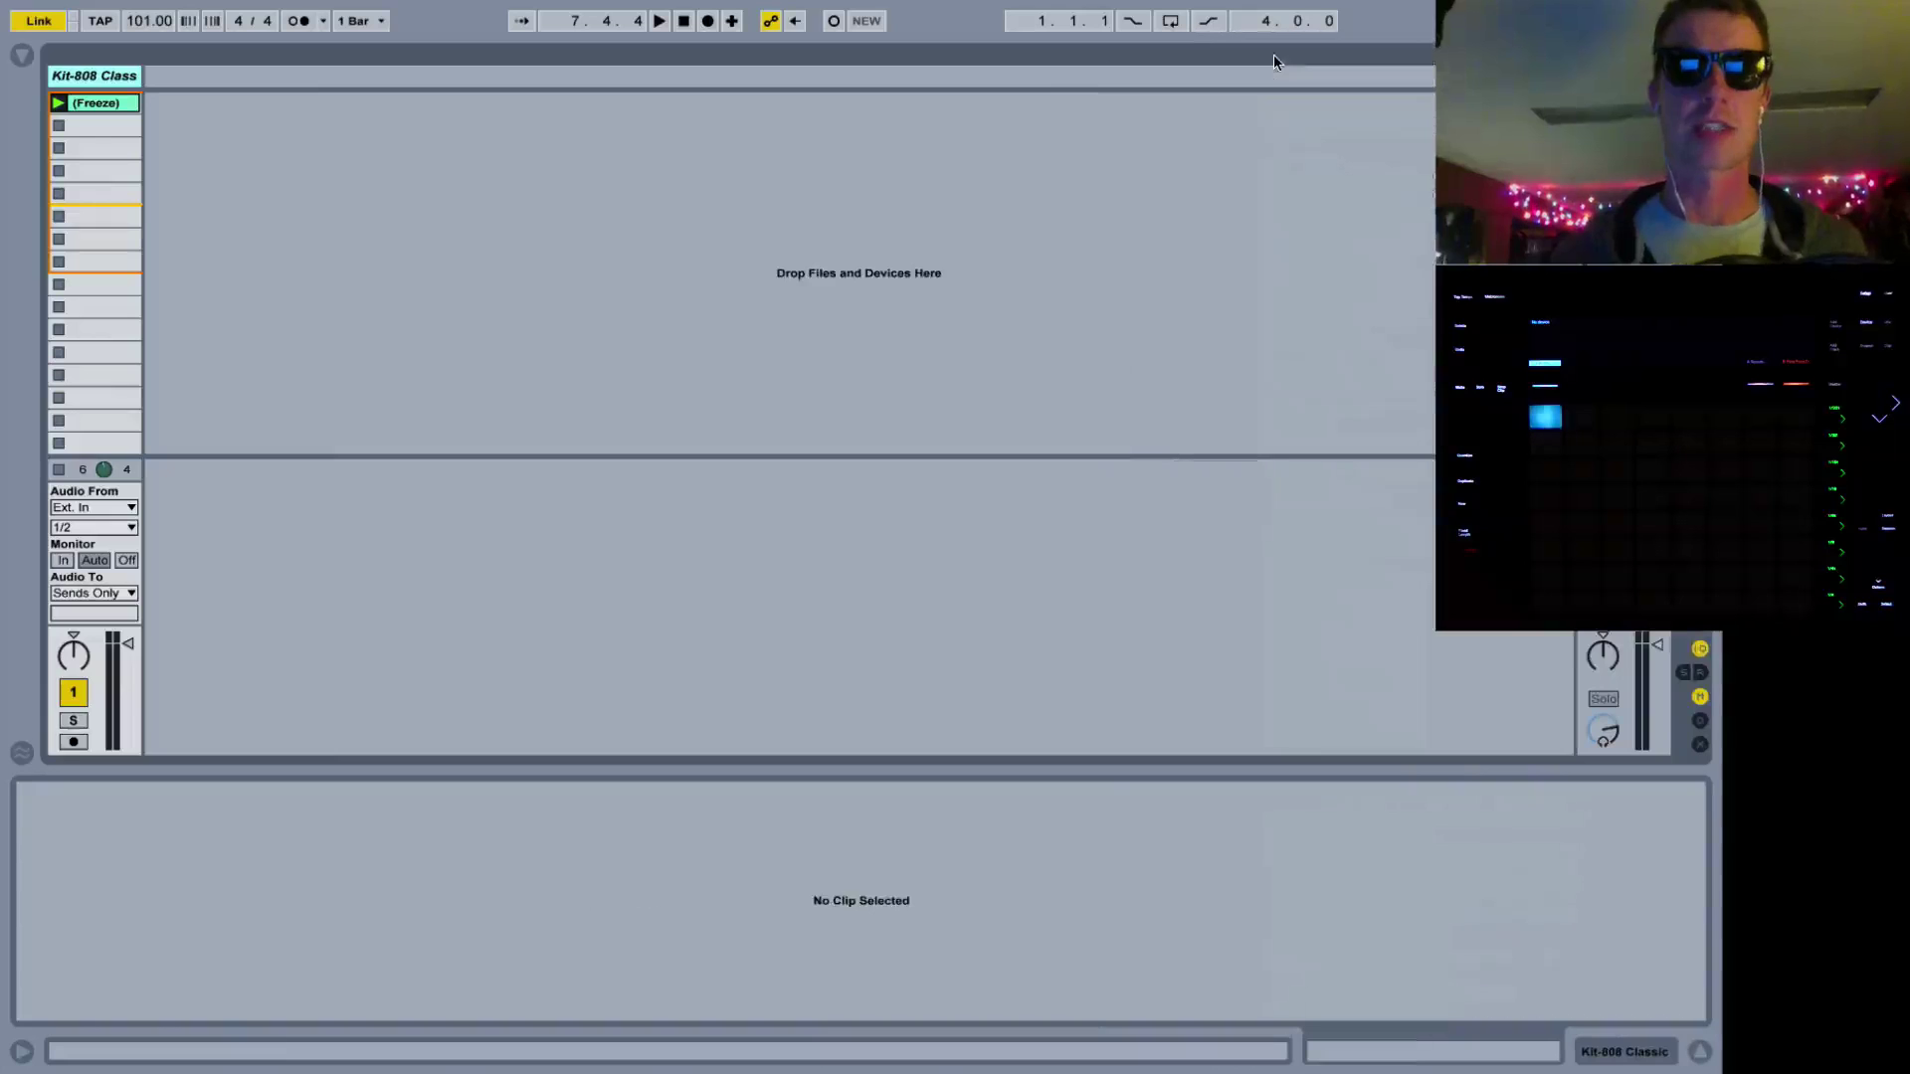
Open the browser and add the ADM Glitch FX Project folder to its Places
click(21, 57)
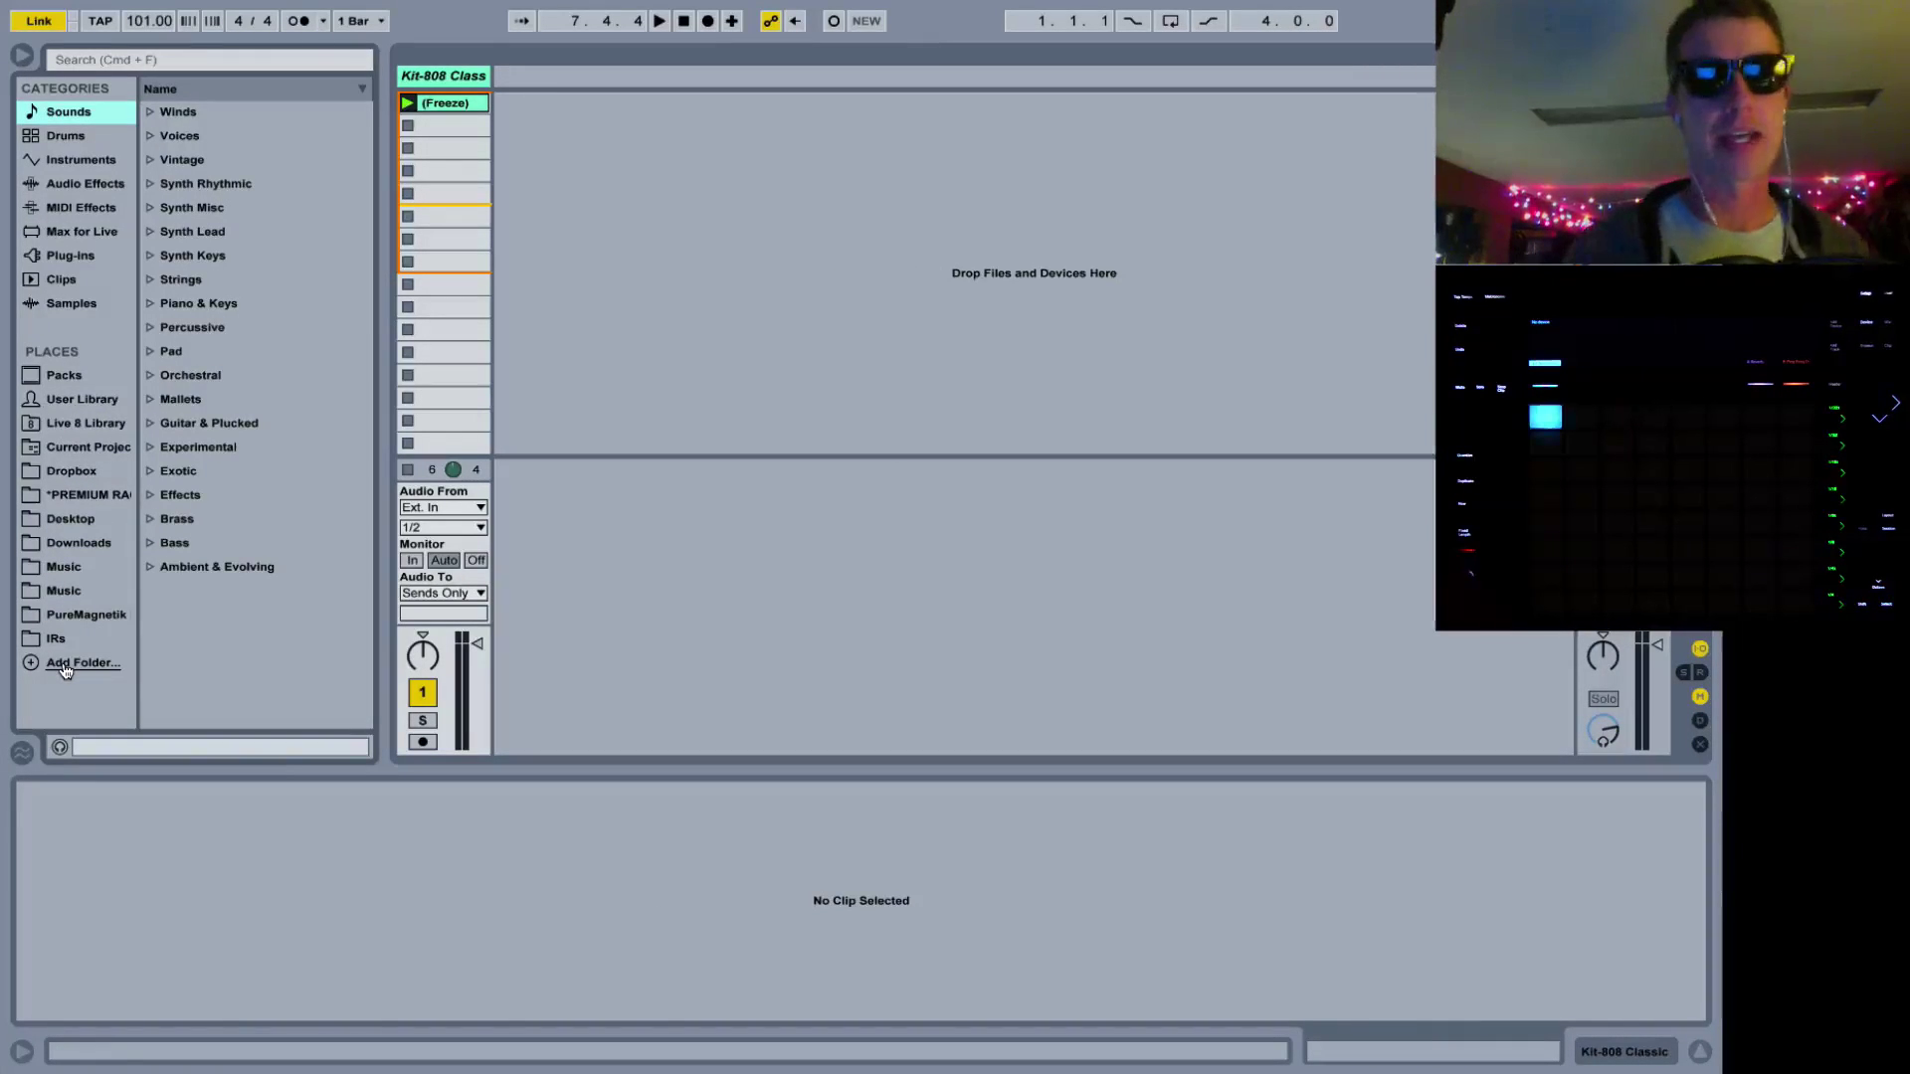
click(99, 662)
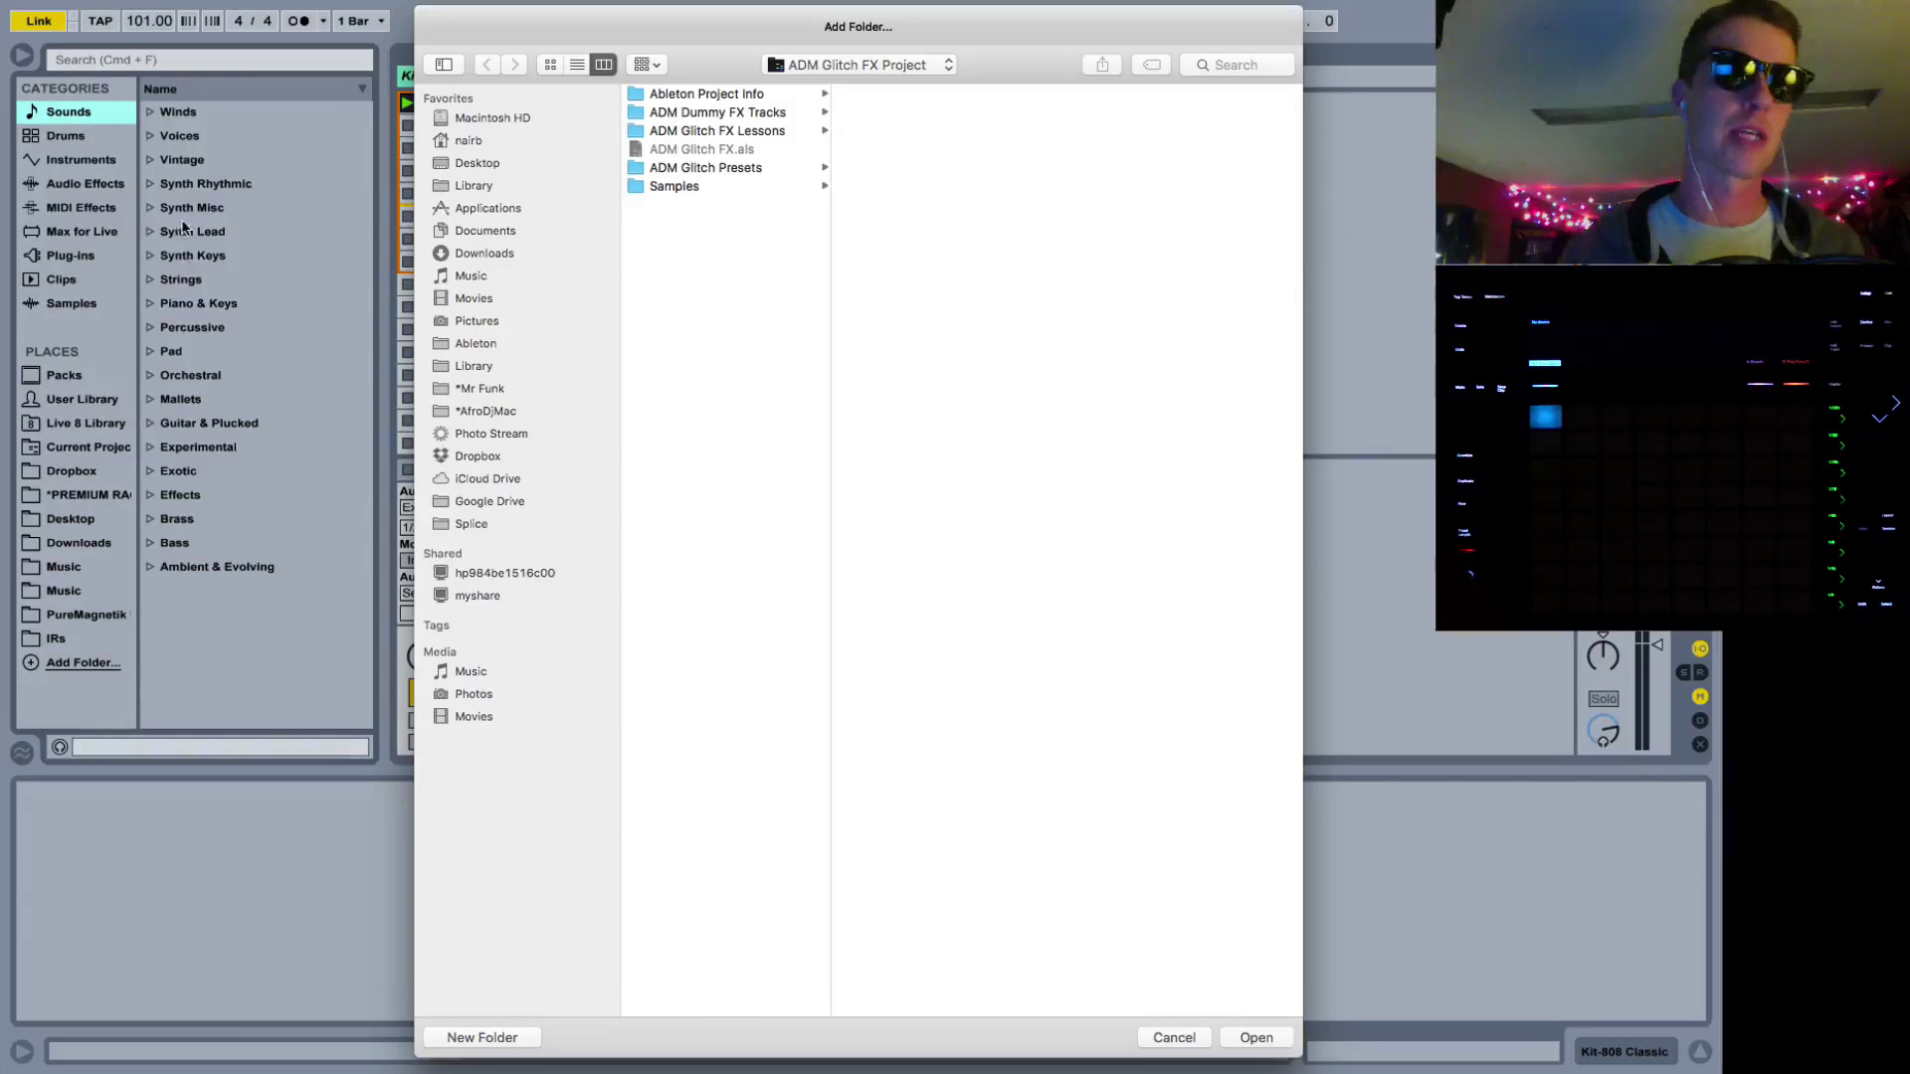
click(804, 65)
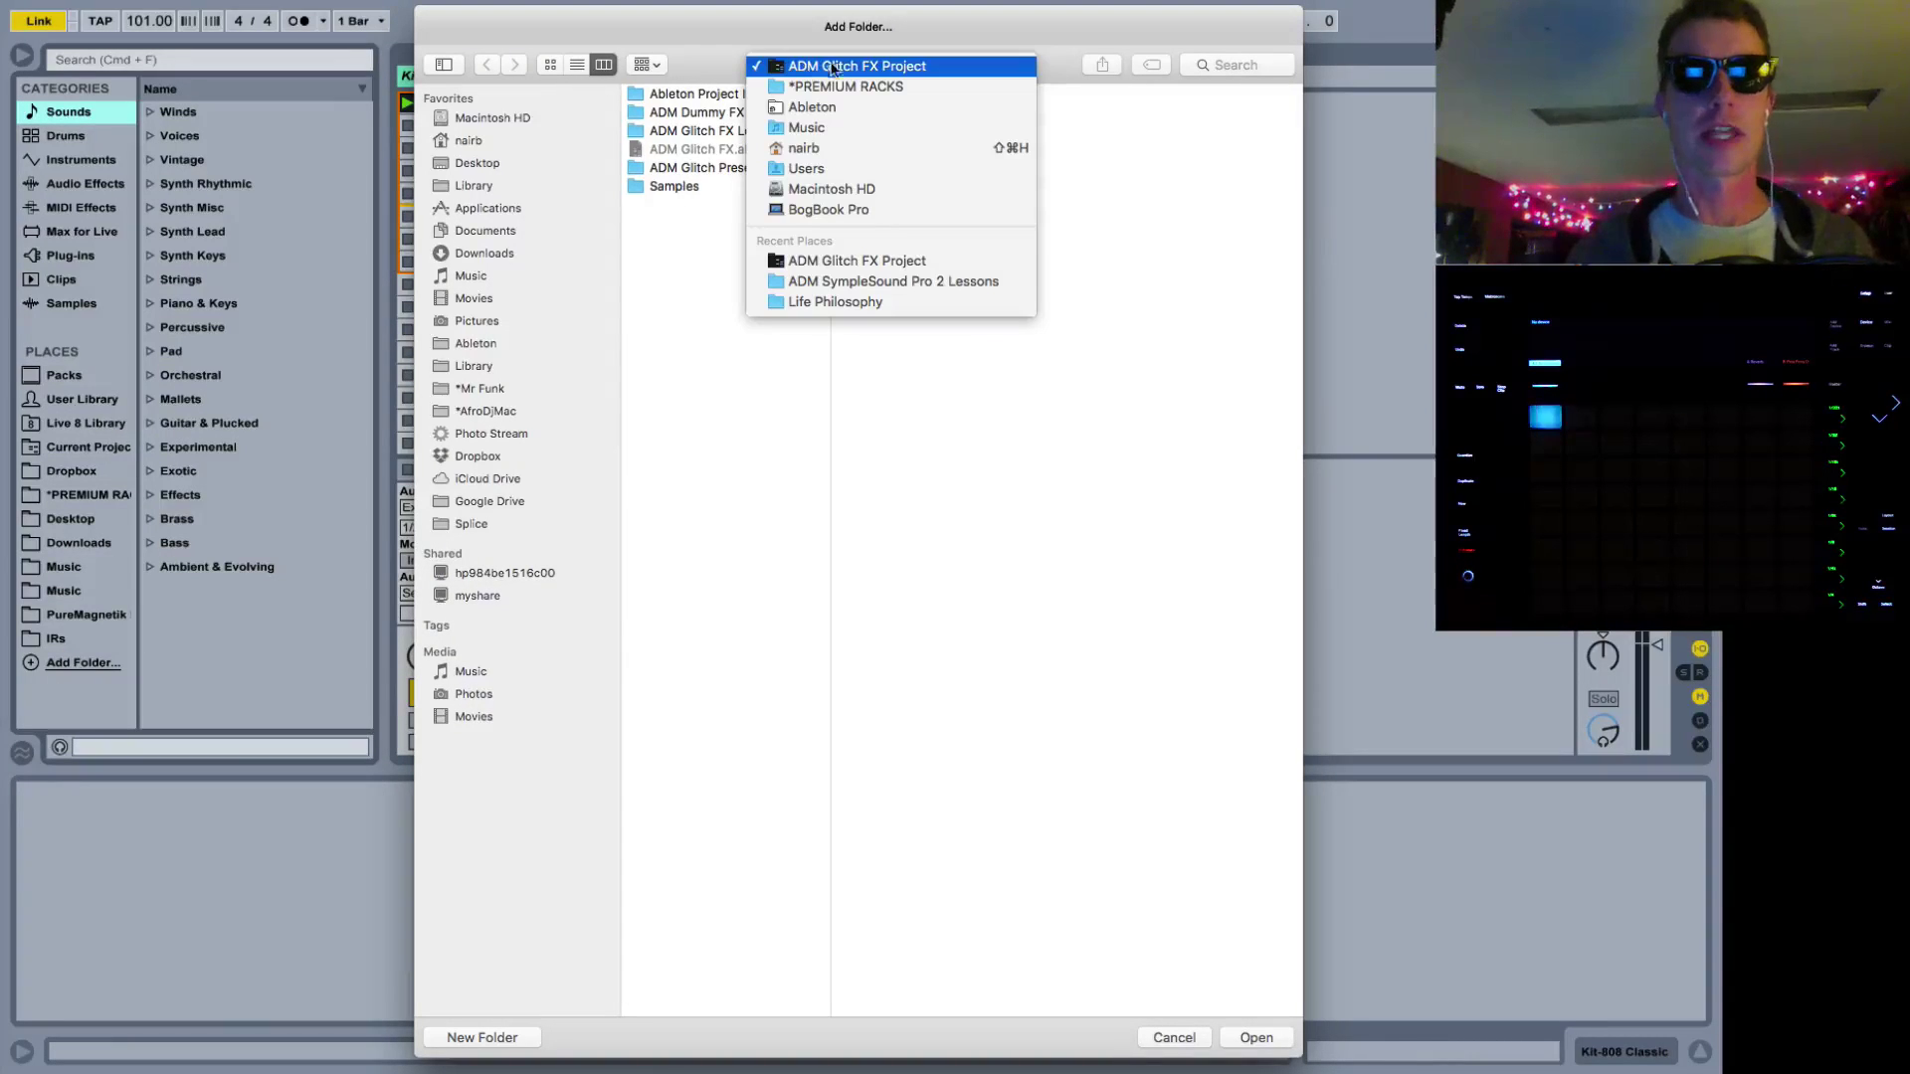
click(854, 68)
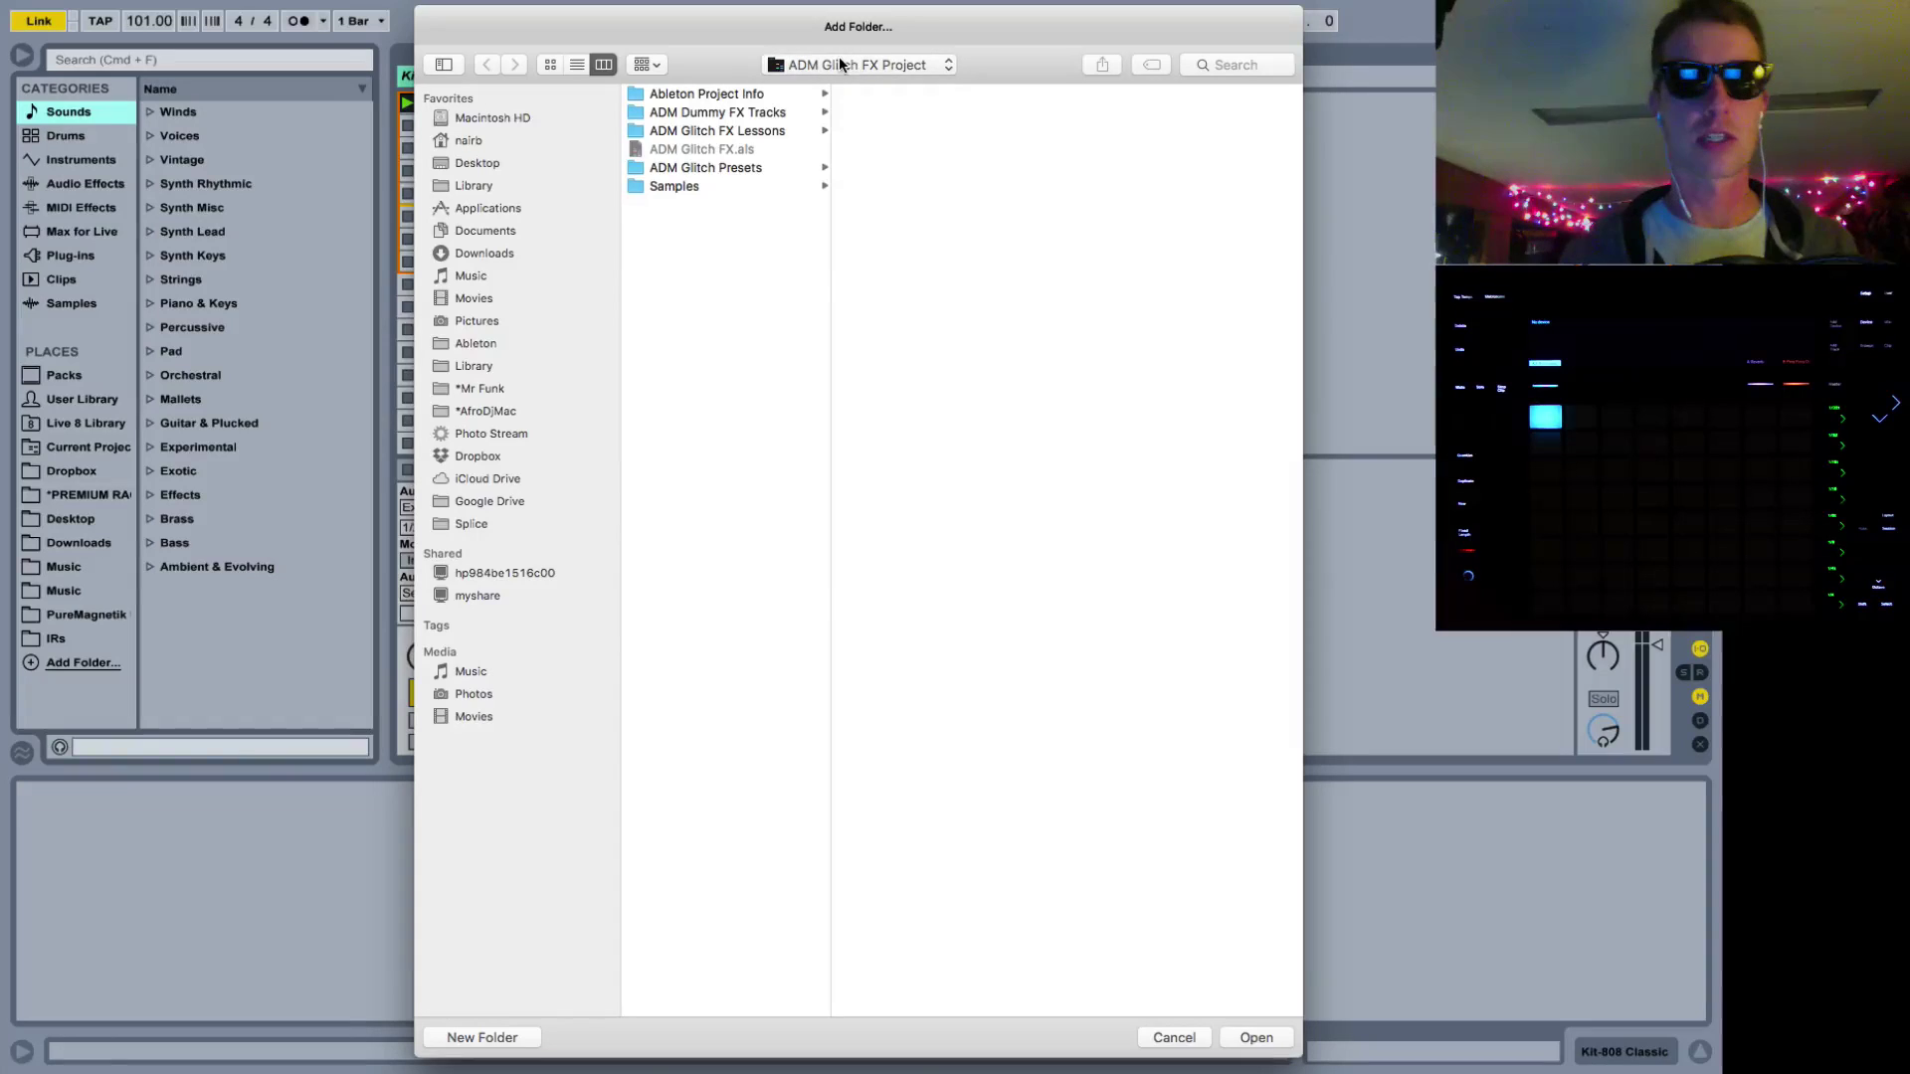
click(1241, 1038)
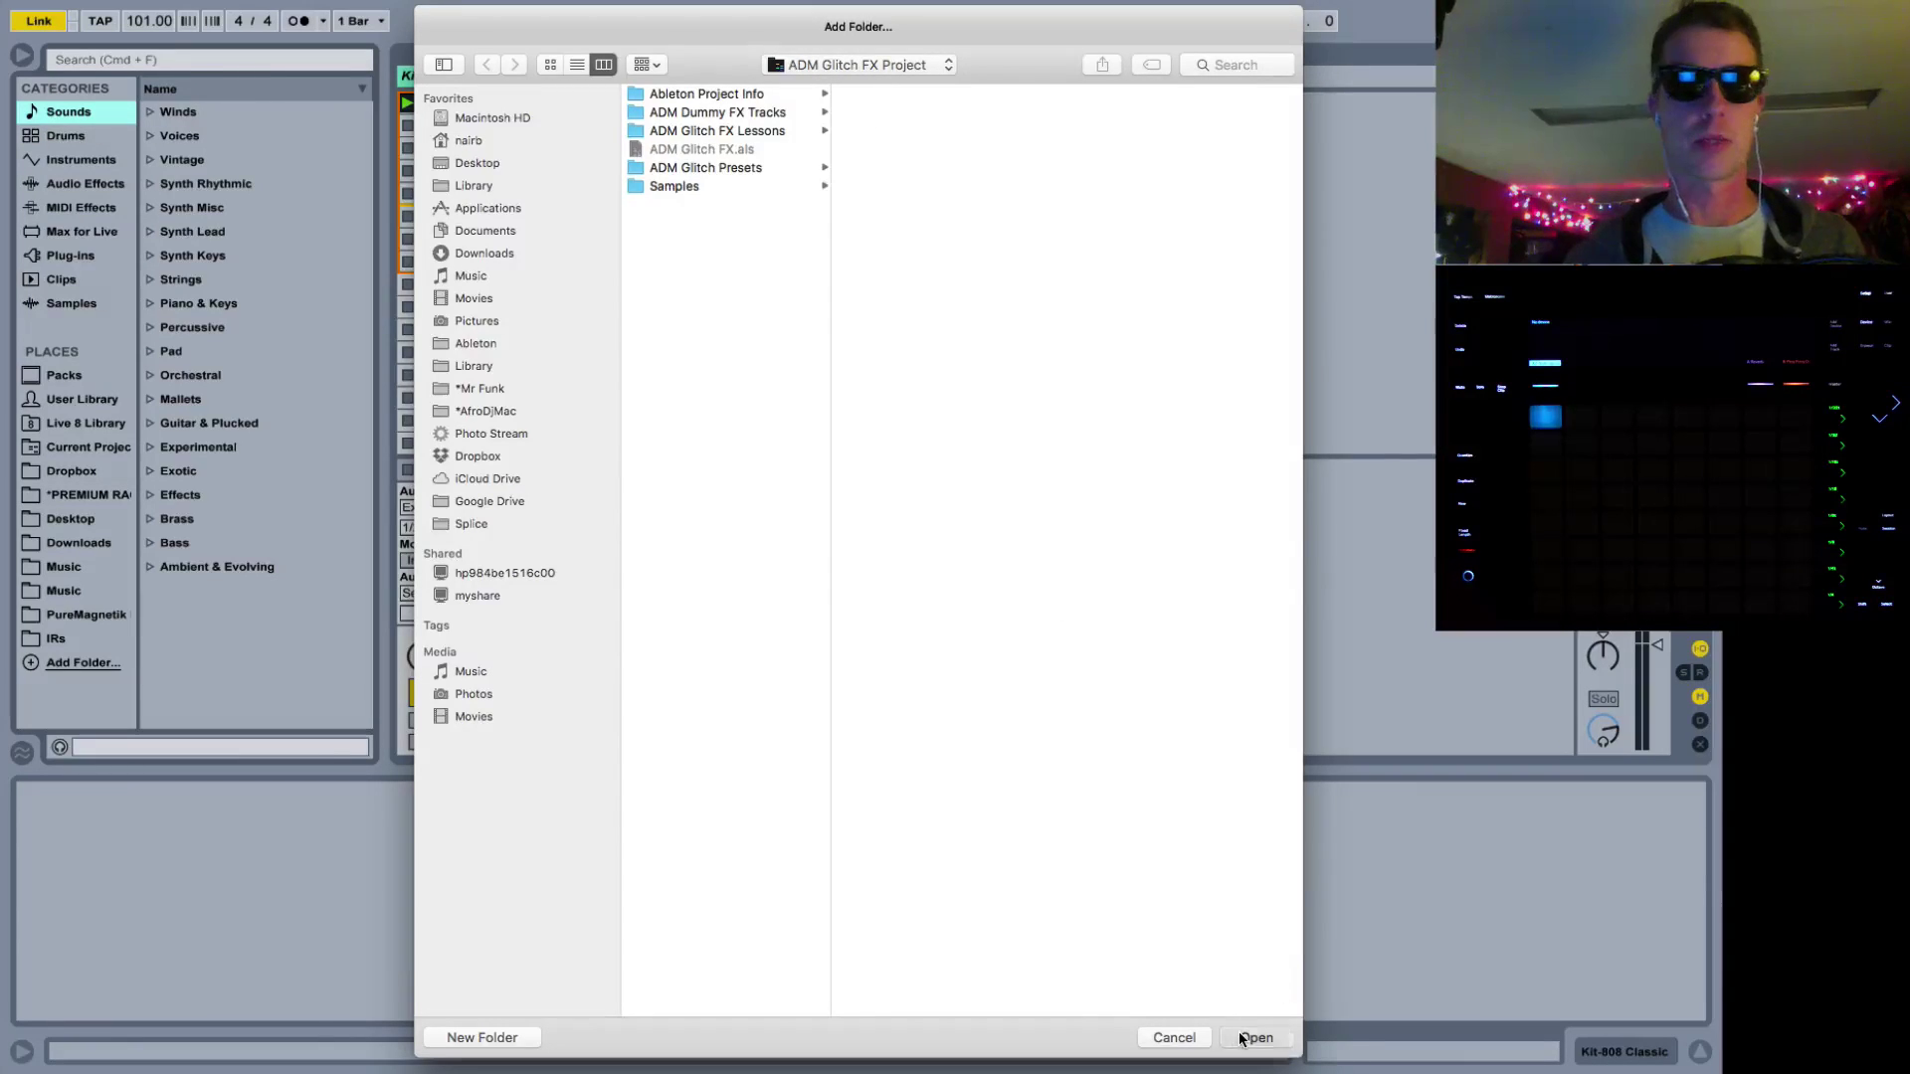
Browse the added ADM Glitch FX folder and expand ADM Glitch Presets to look through its racks
click(94, 663)
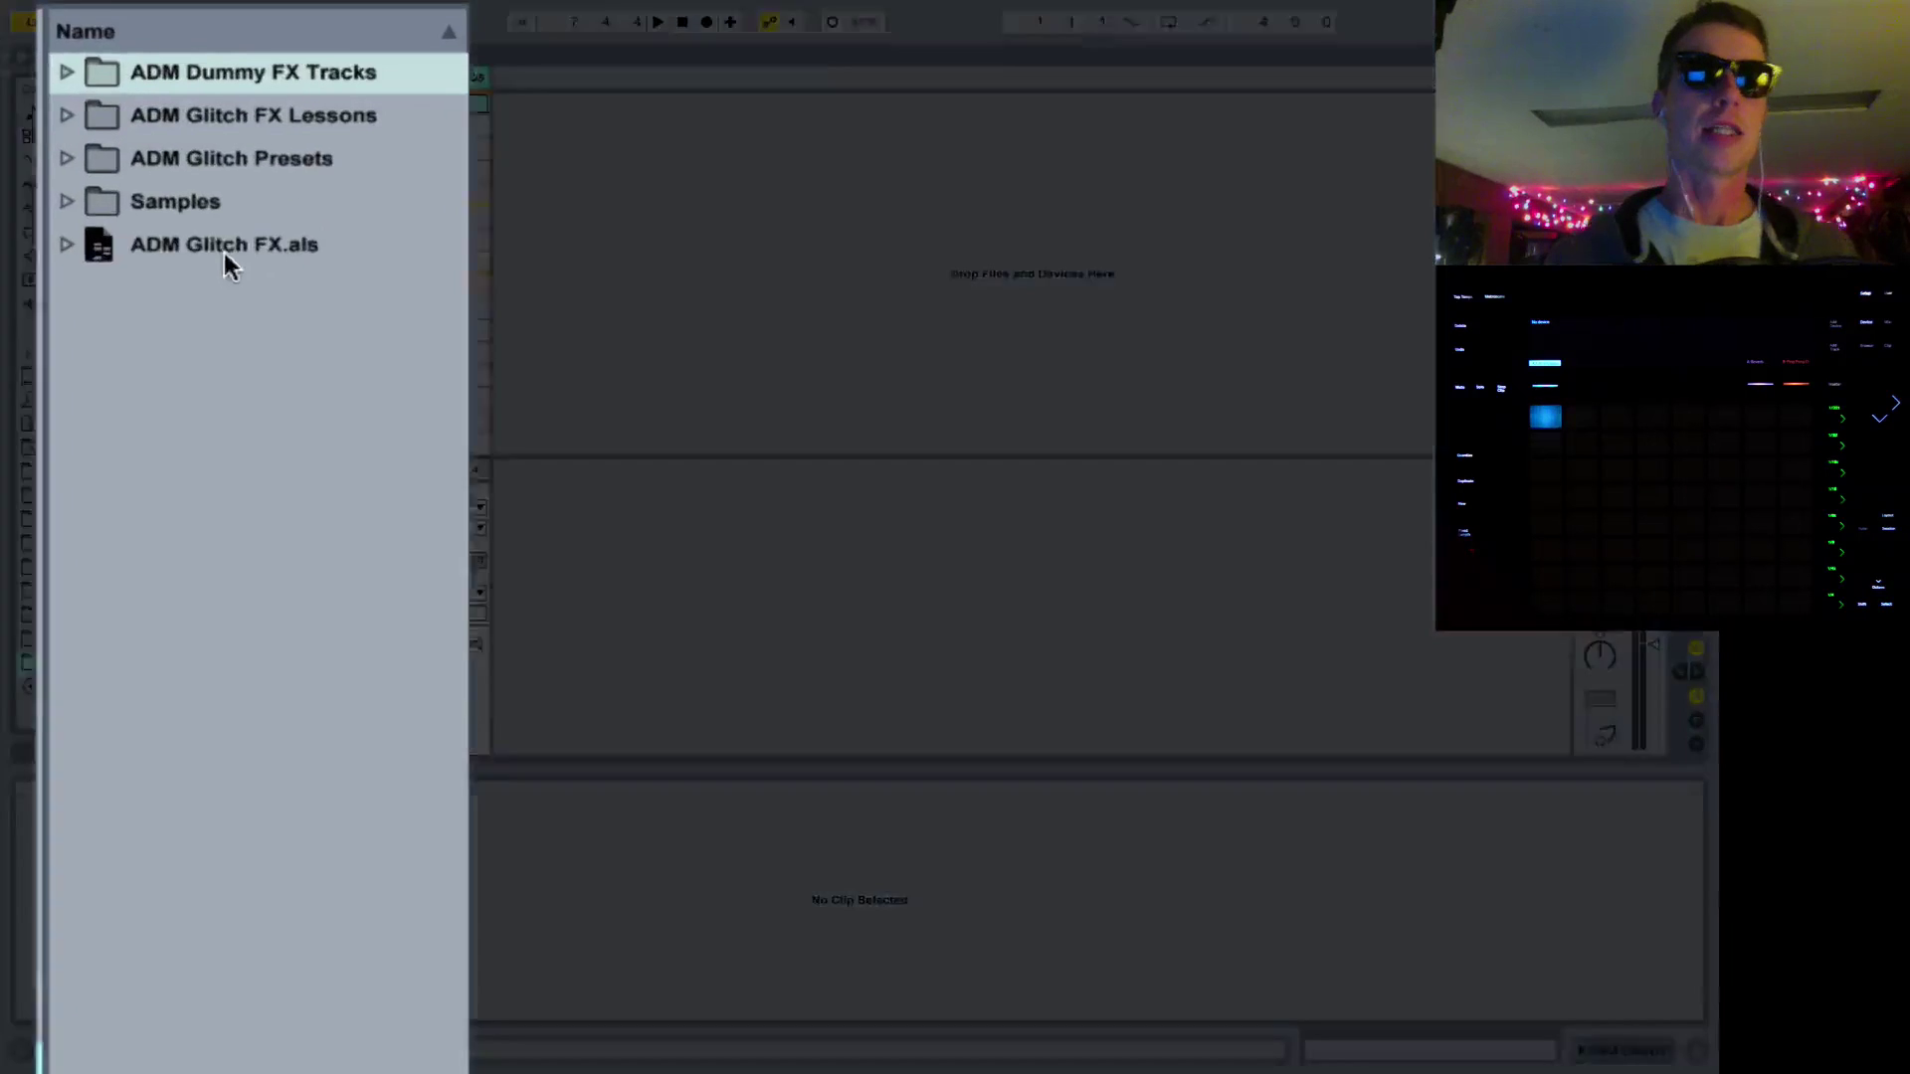
click(234, 205)
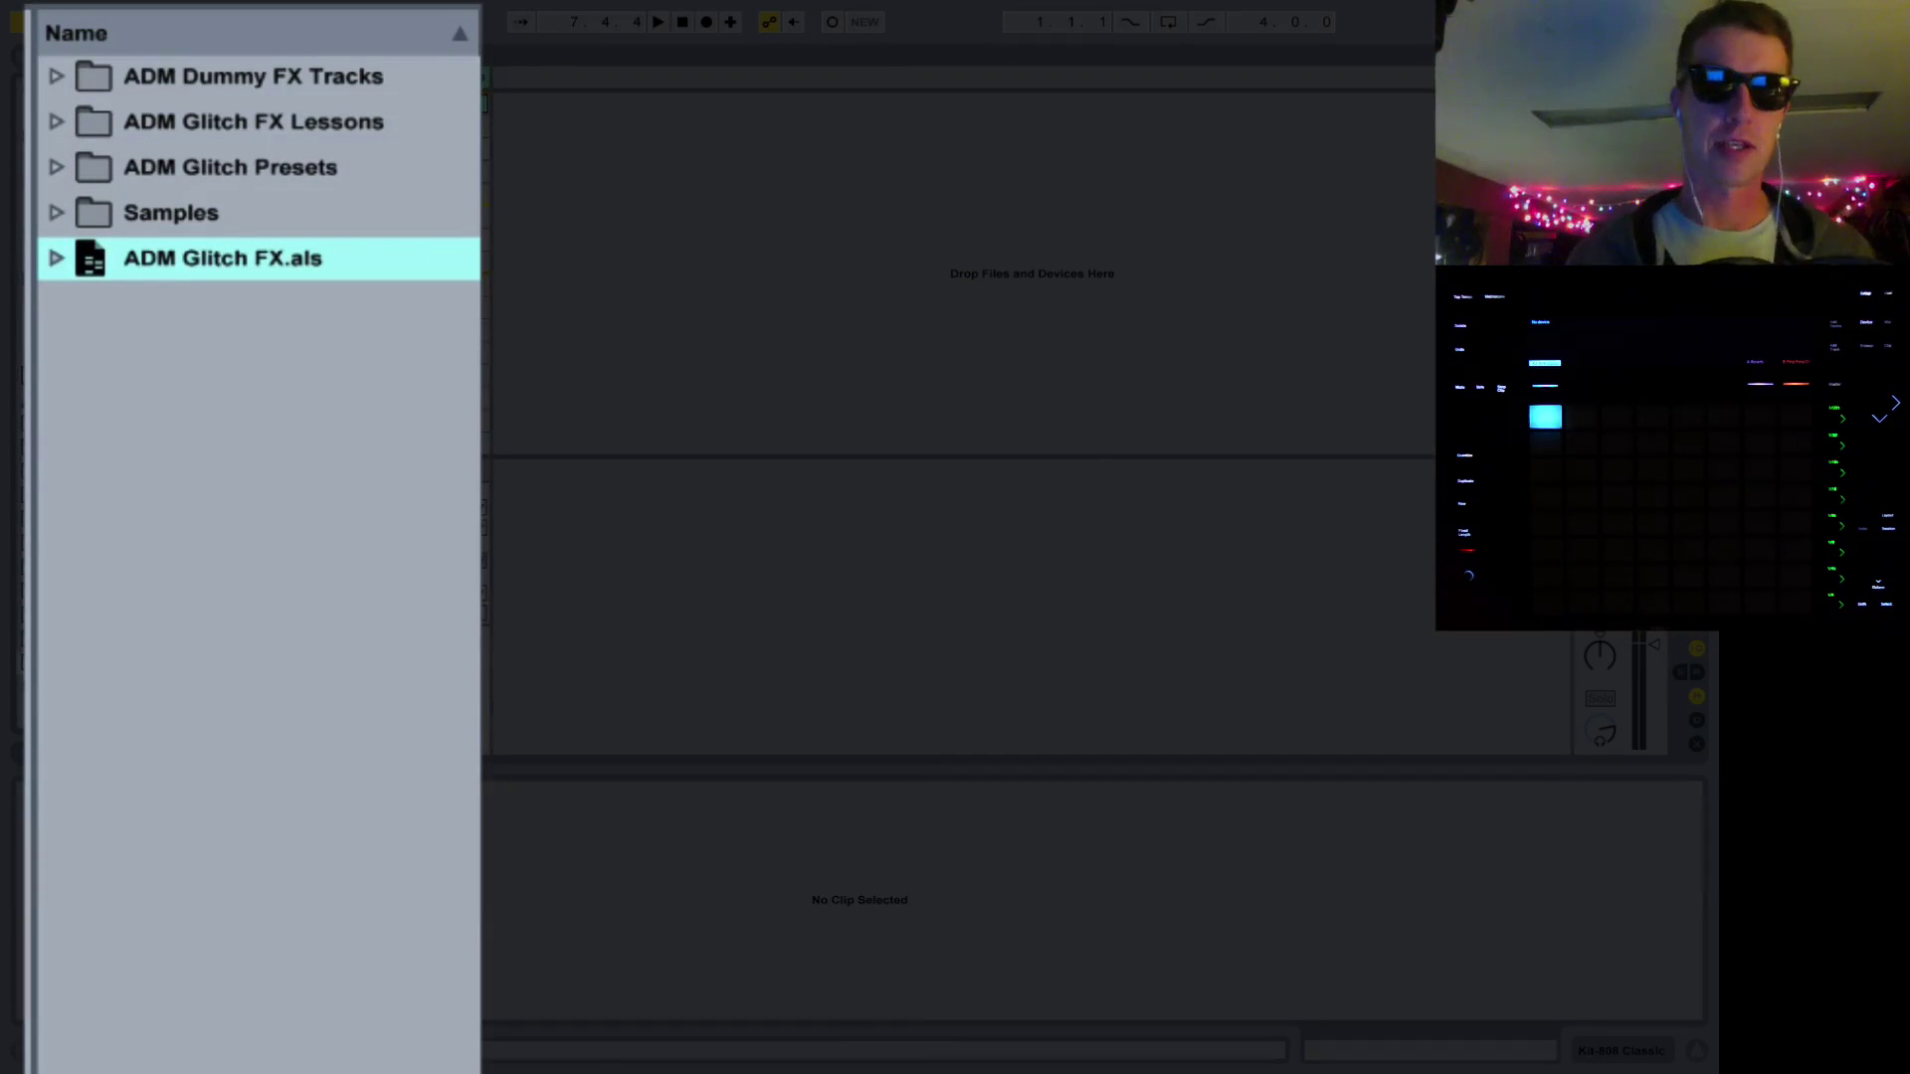
click(56, 168)
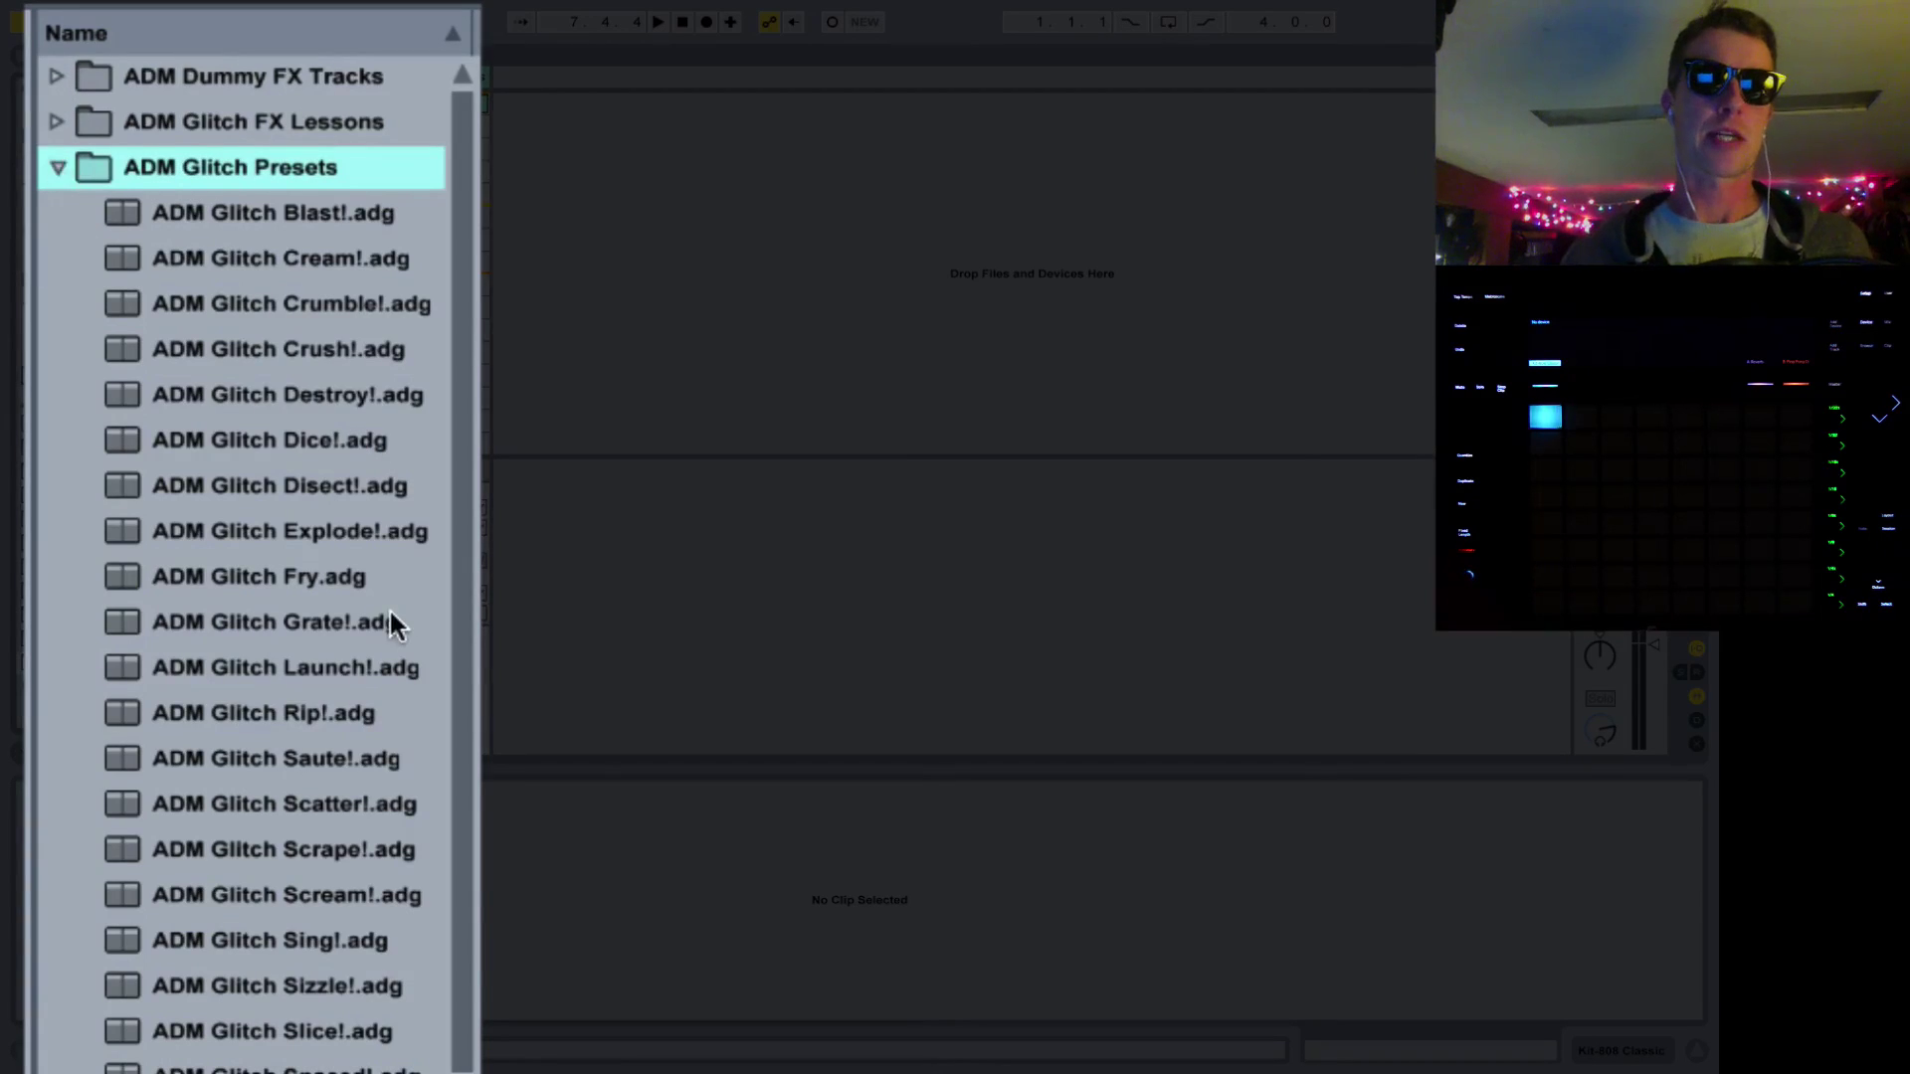
scroll(390, 607, down, 4)
scroll(388, 597, up, 4)
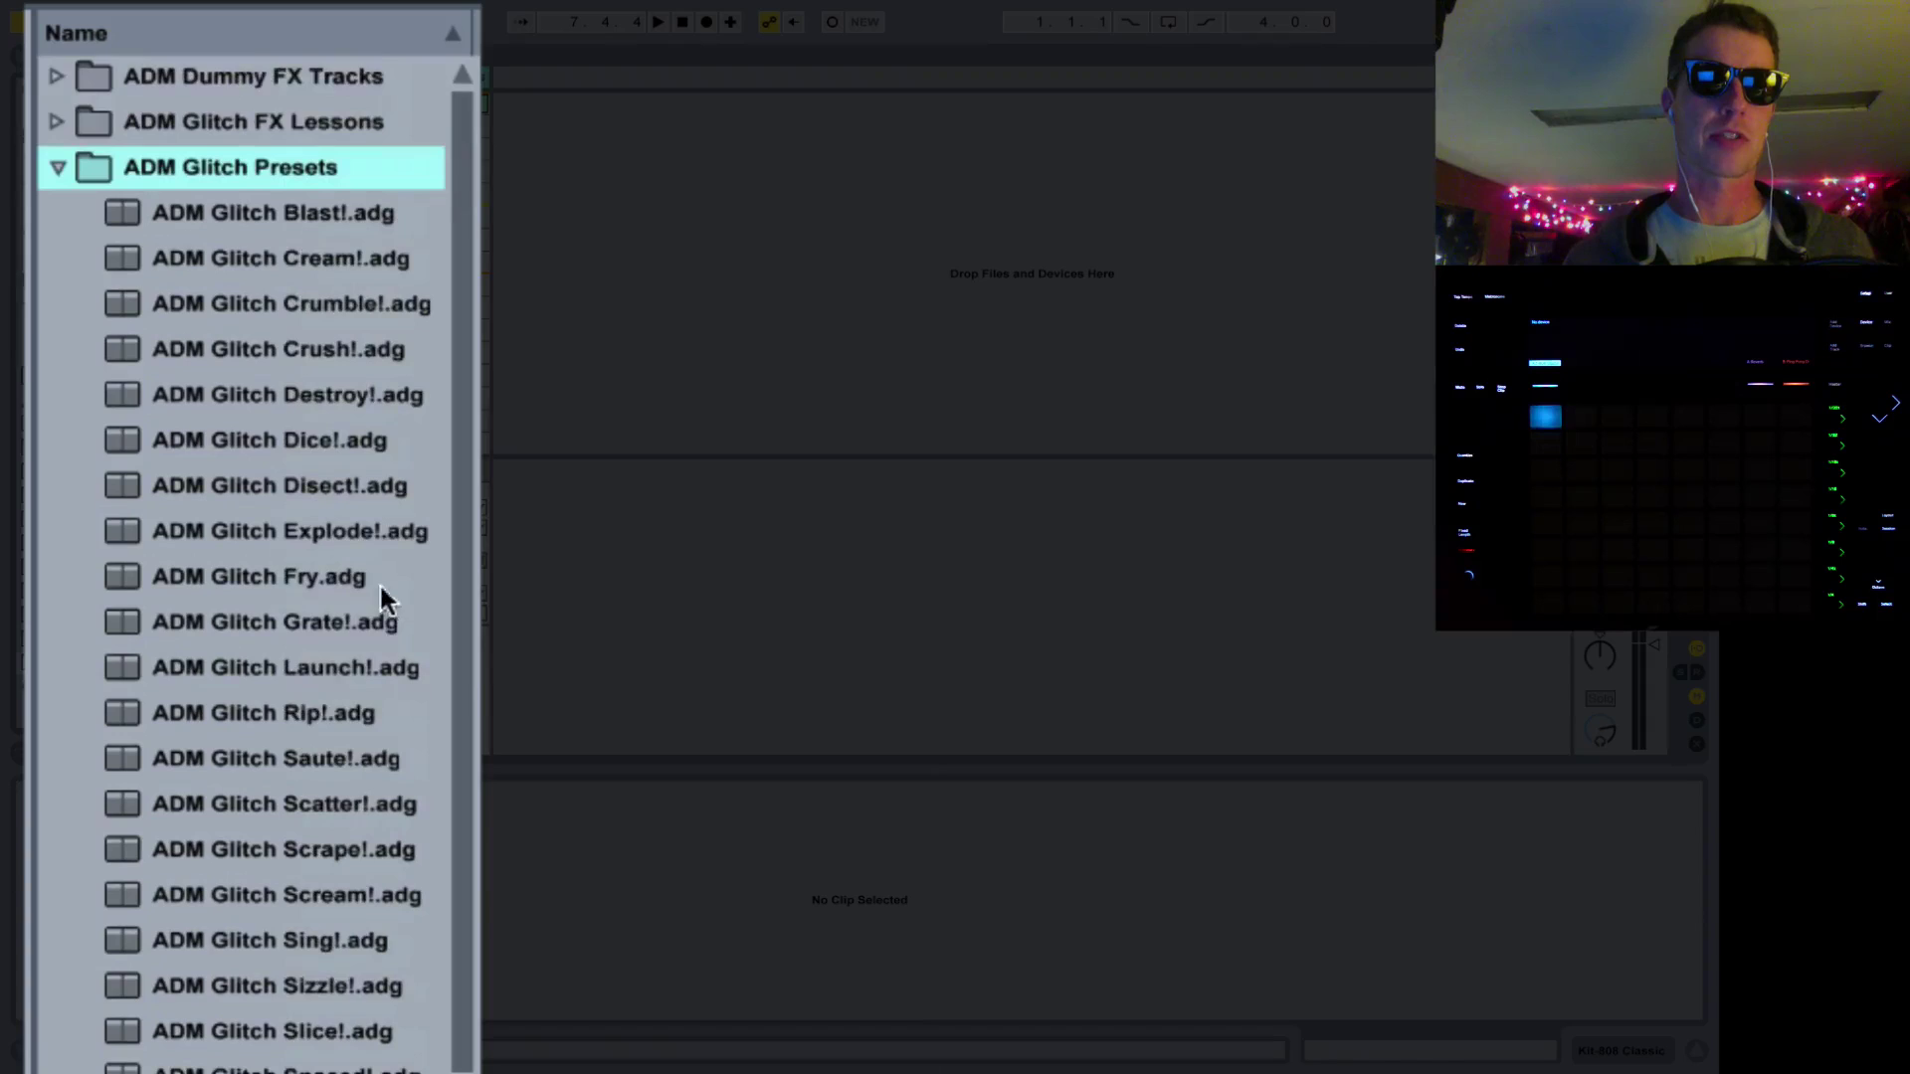
Load the ADM Glitch Blast! preset onto the Kit-808 Classic track and change the track's output routing
click(249, 220)
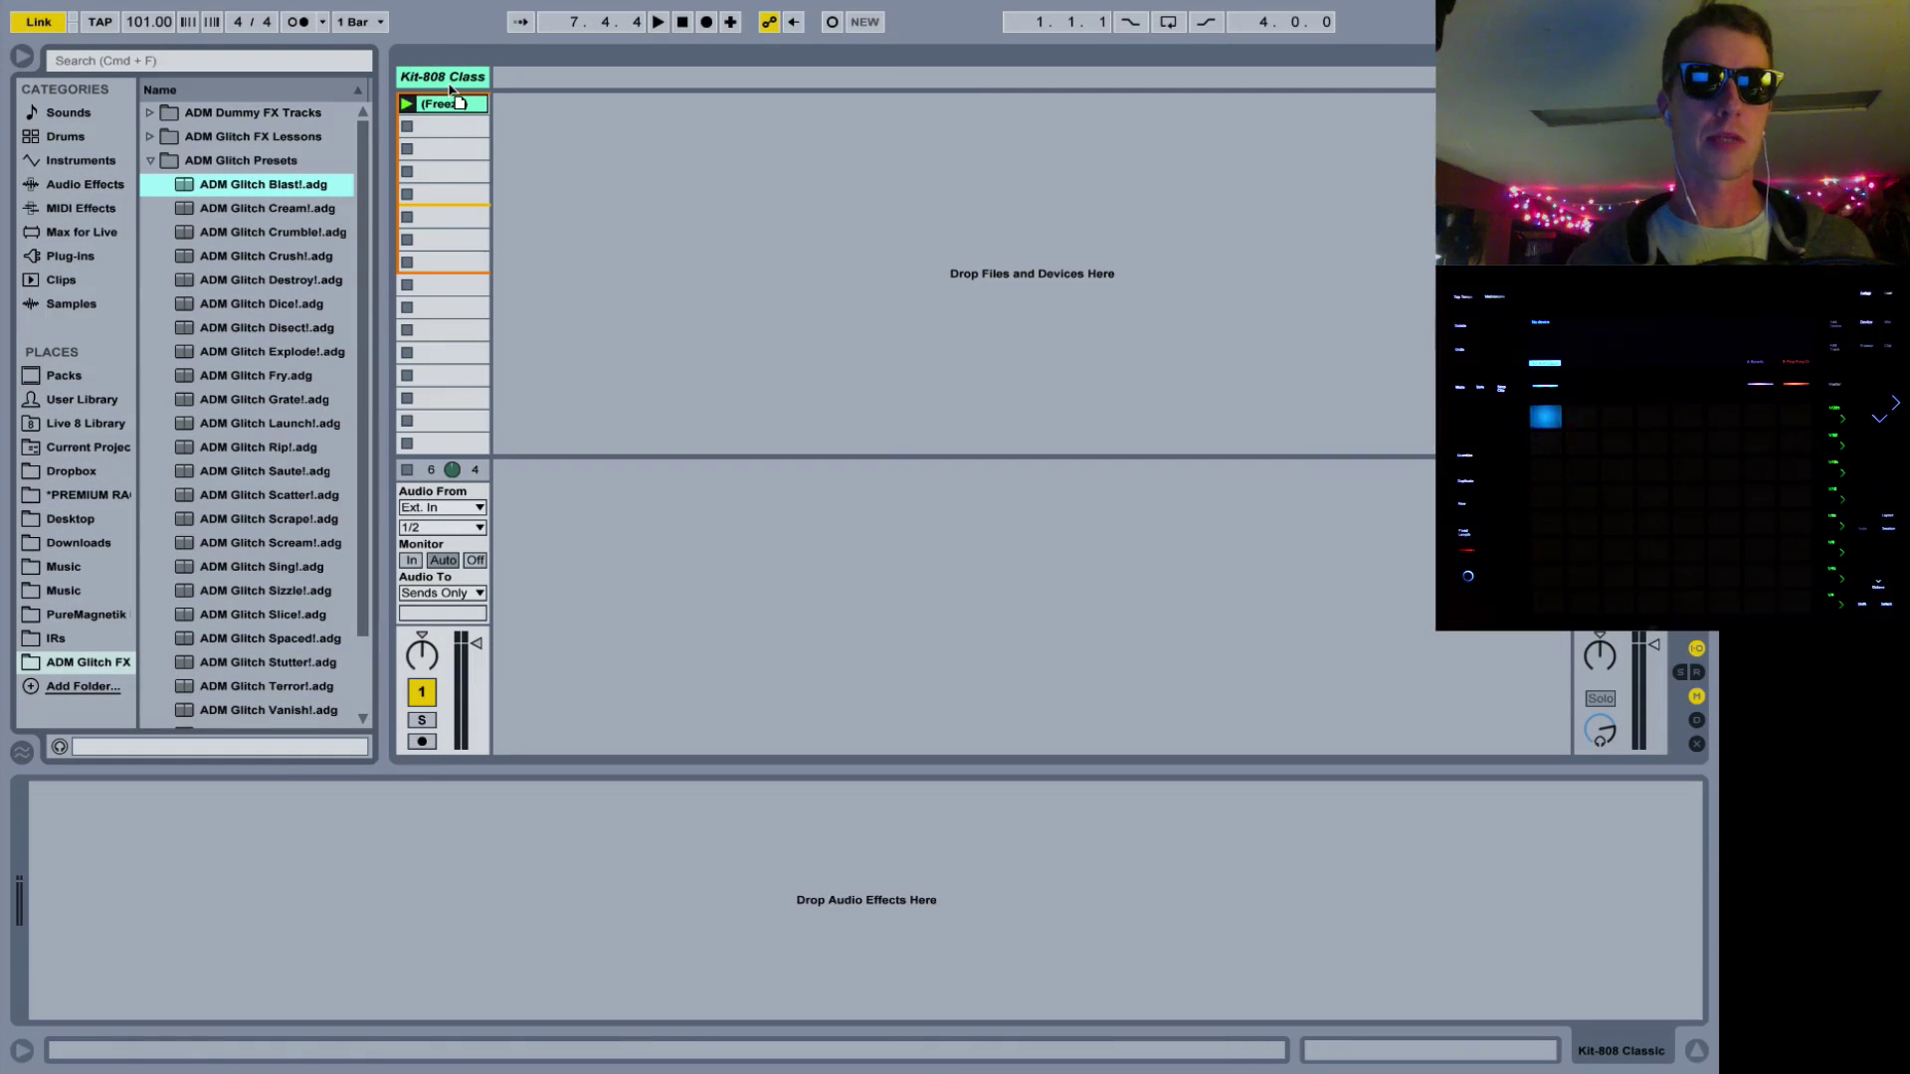
drag(448, 85, 449, 90)
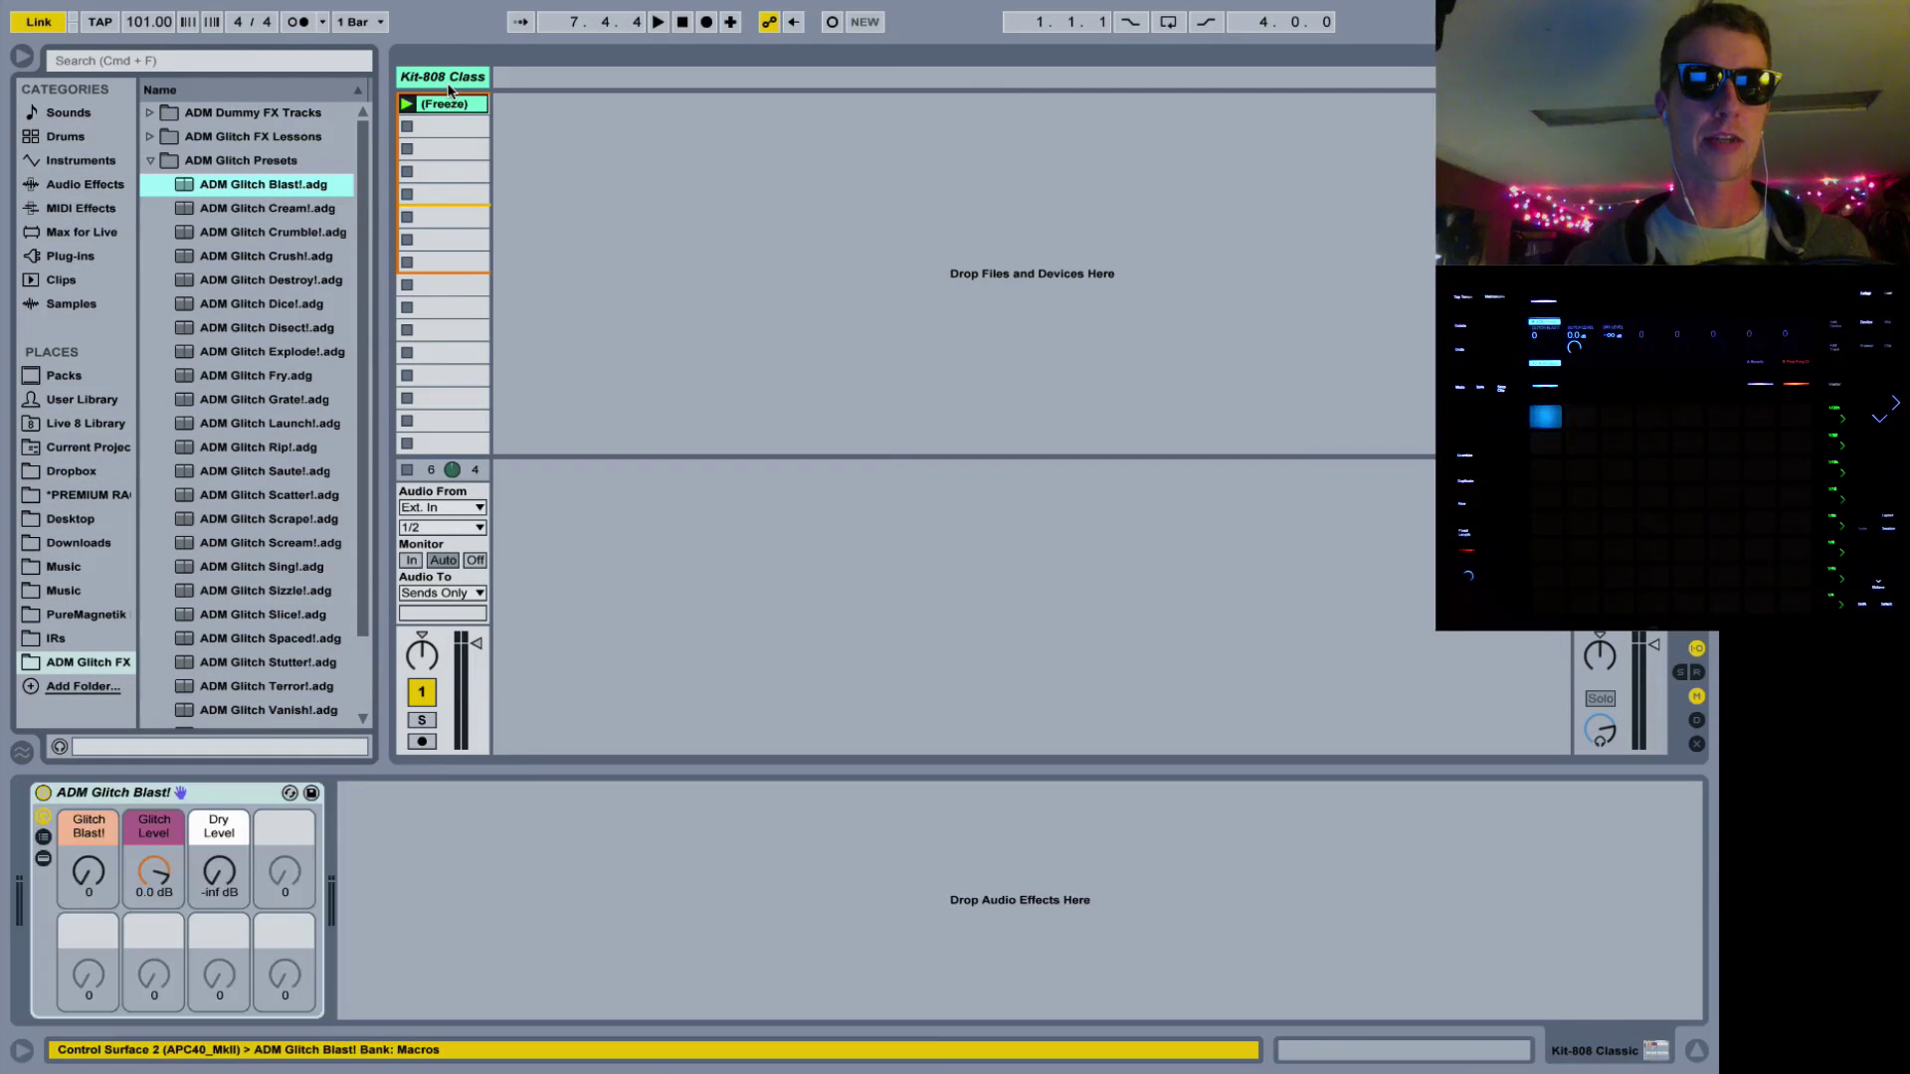
click(421, 594)
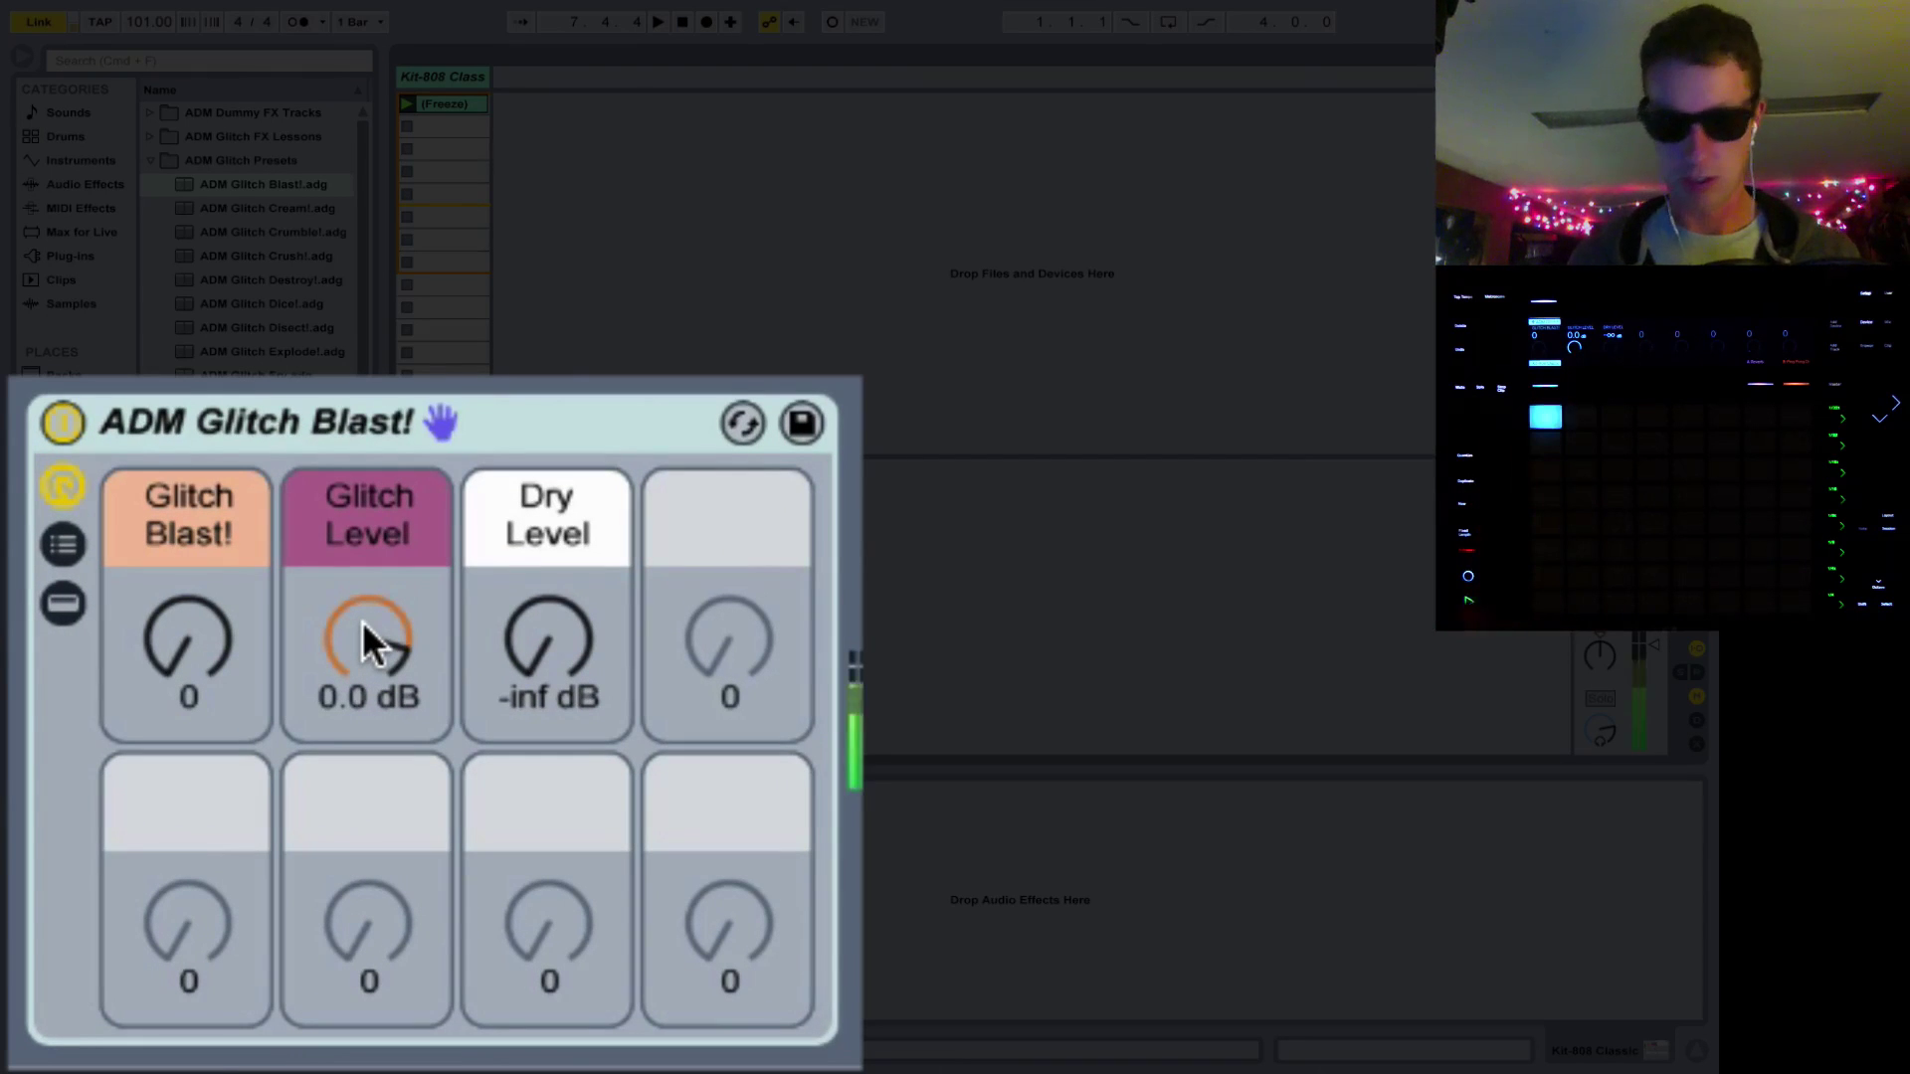
Raise the Glitch Blast! macro to about 54 and replace the rack with the ADM Glitch Sing! preset
double_click(164, 674)
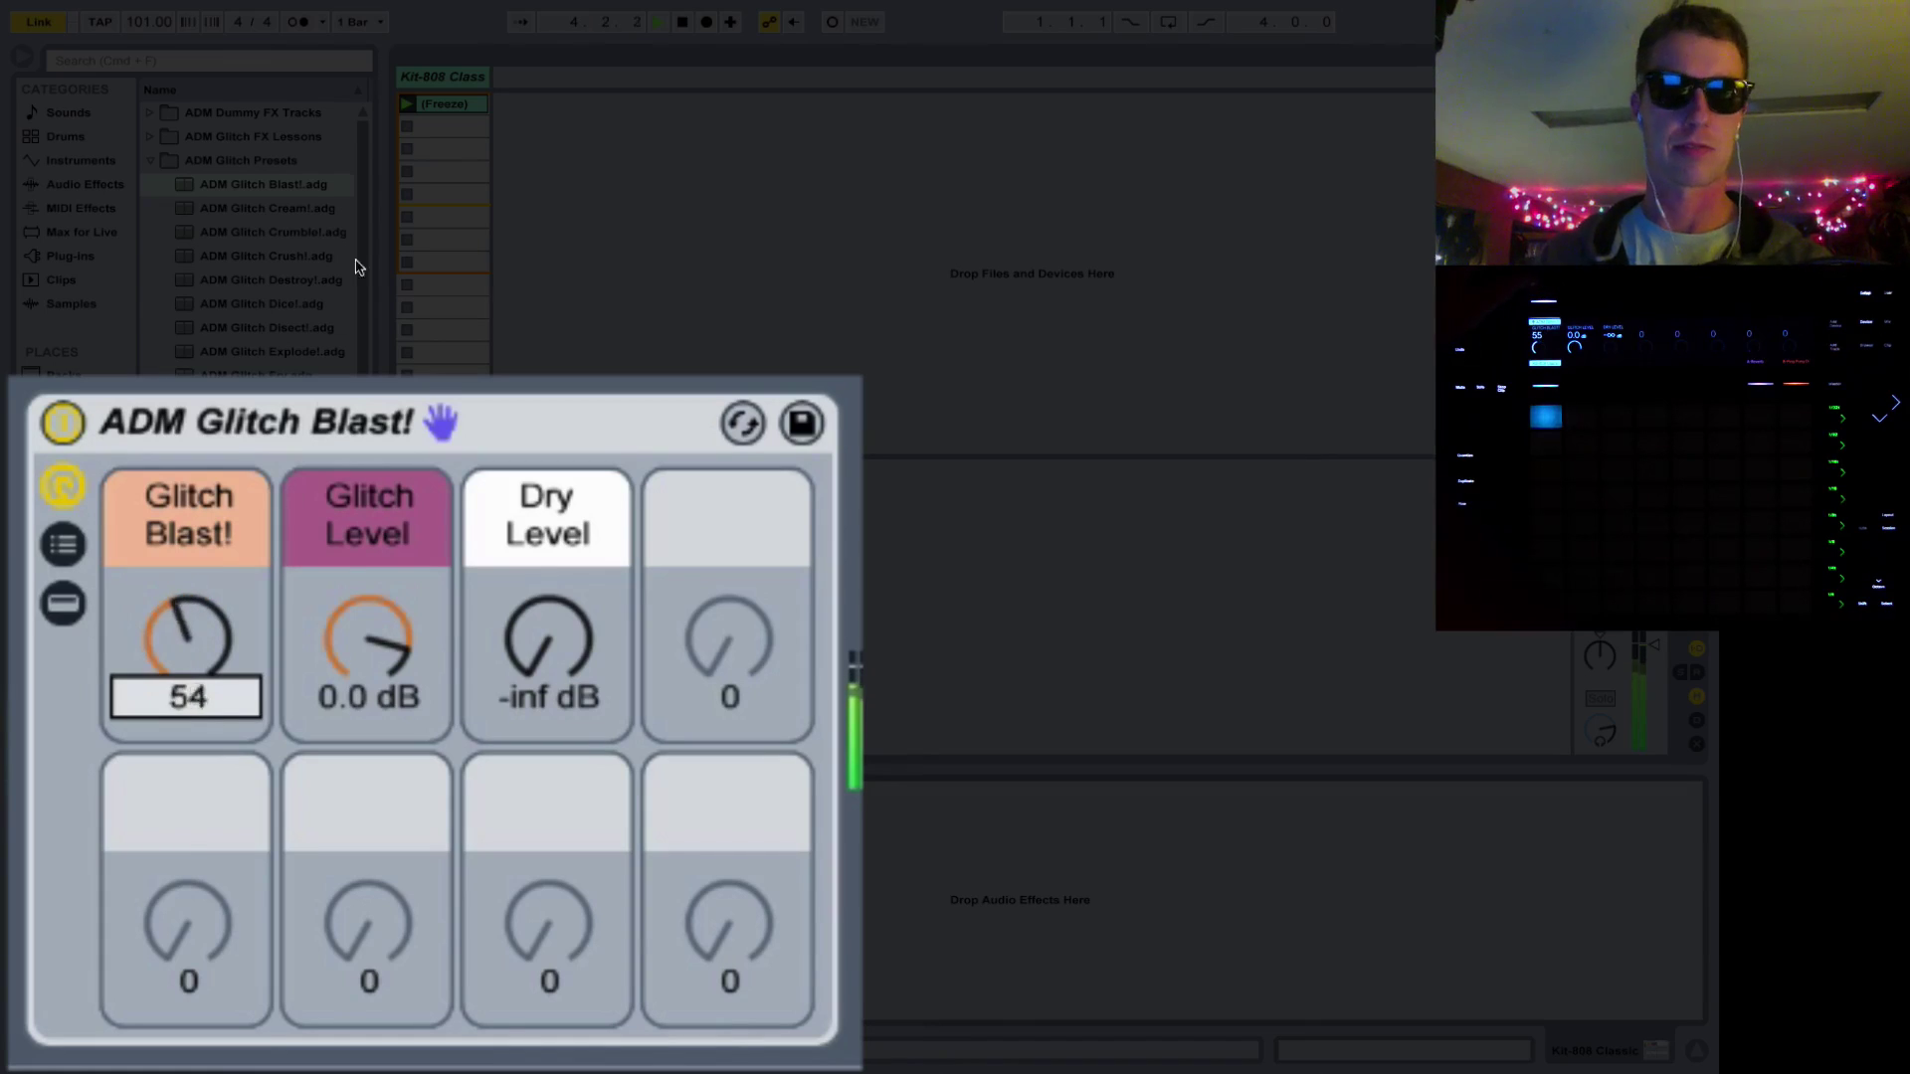
double_click(182, 211)
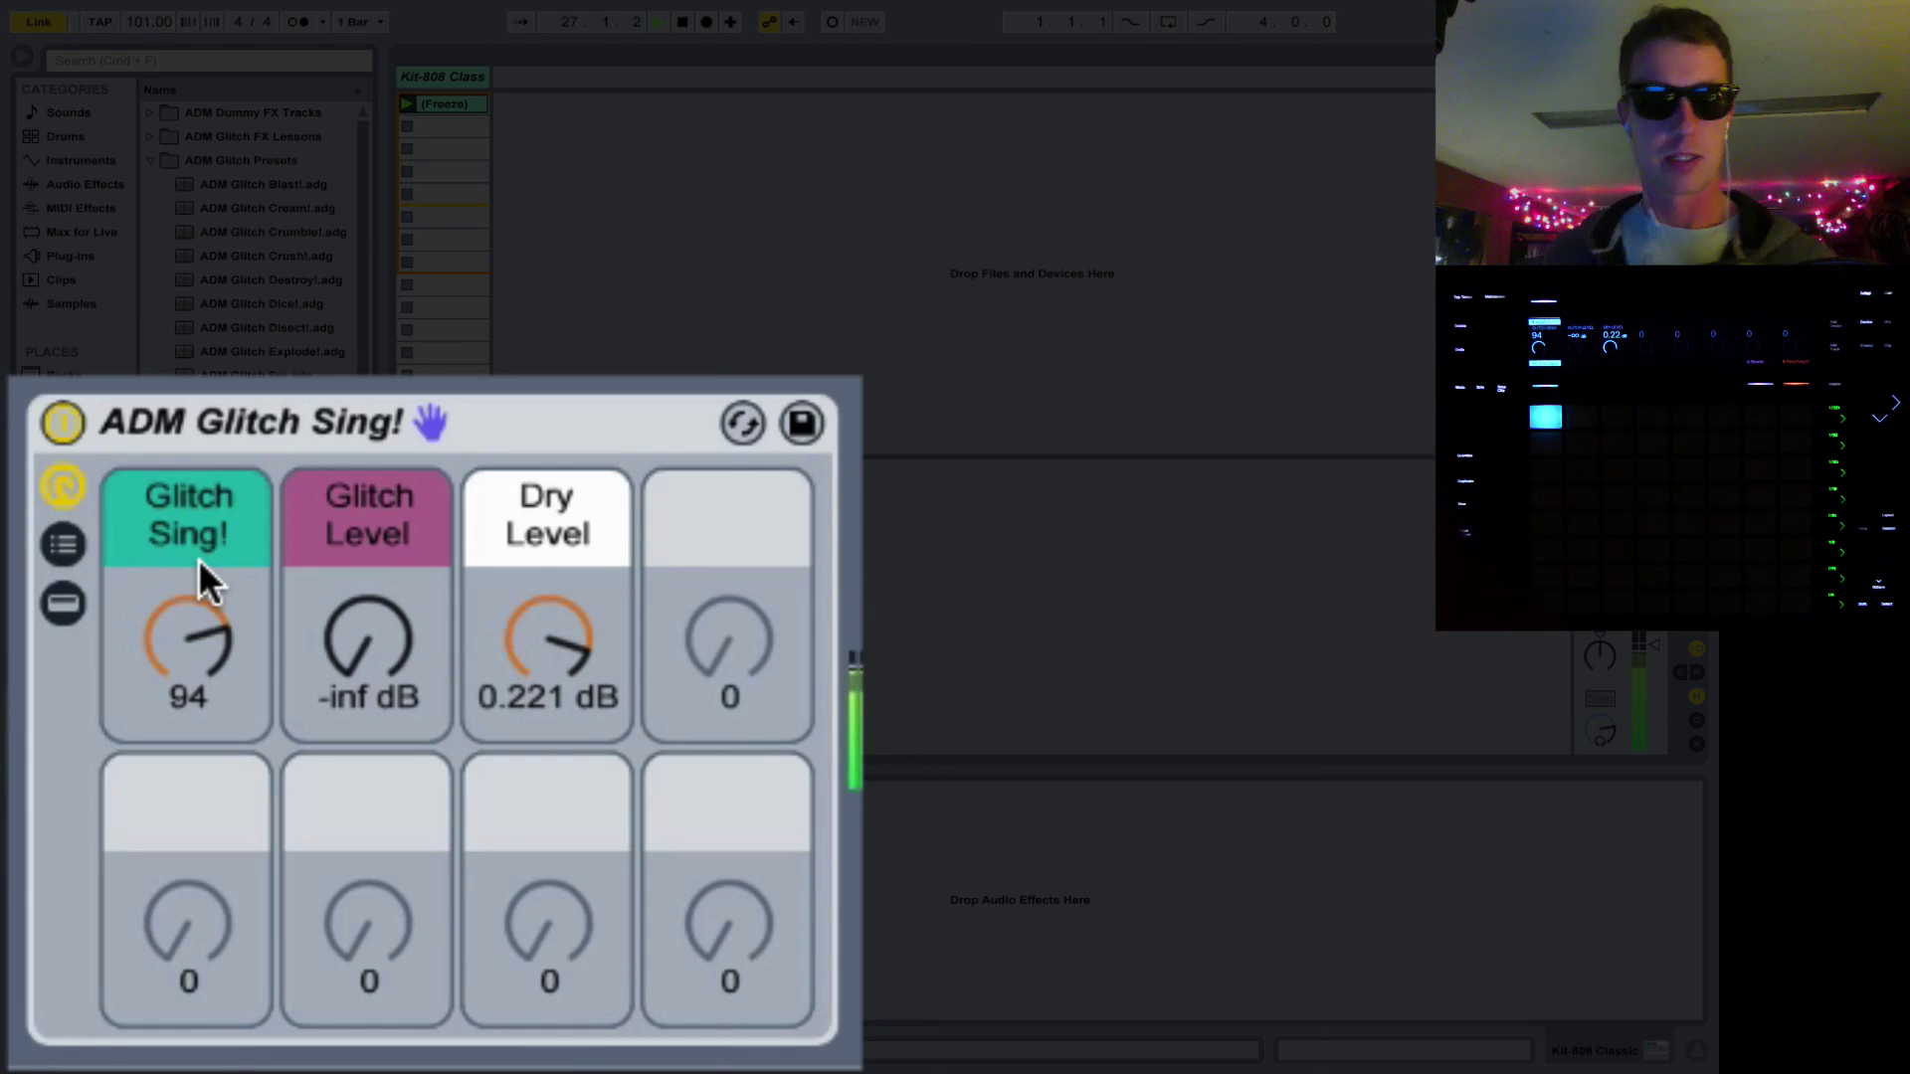
Show the ADM Glitch Sing! rack's chains and devices, and compare the contents of its Dry and Glitch chains
click(62, 544)
click(63, 603)
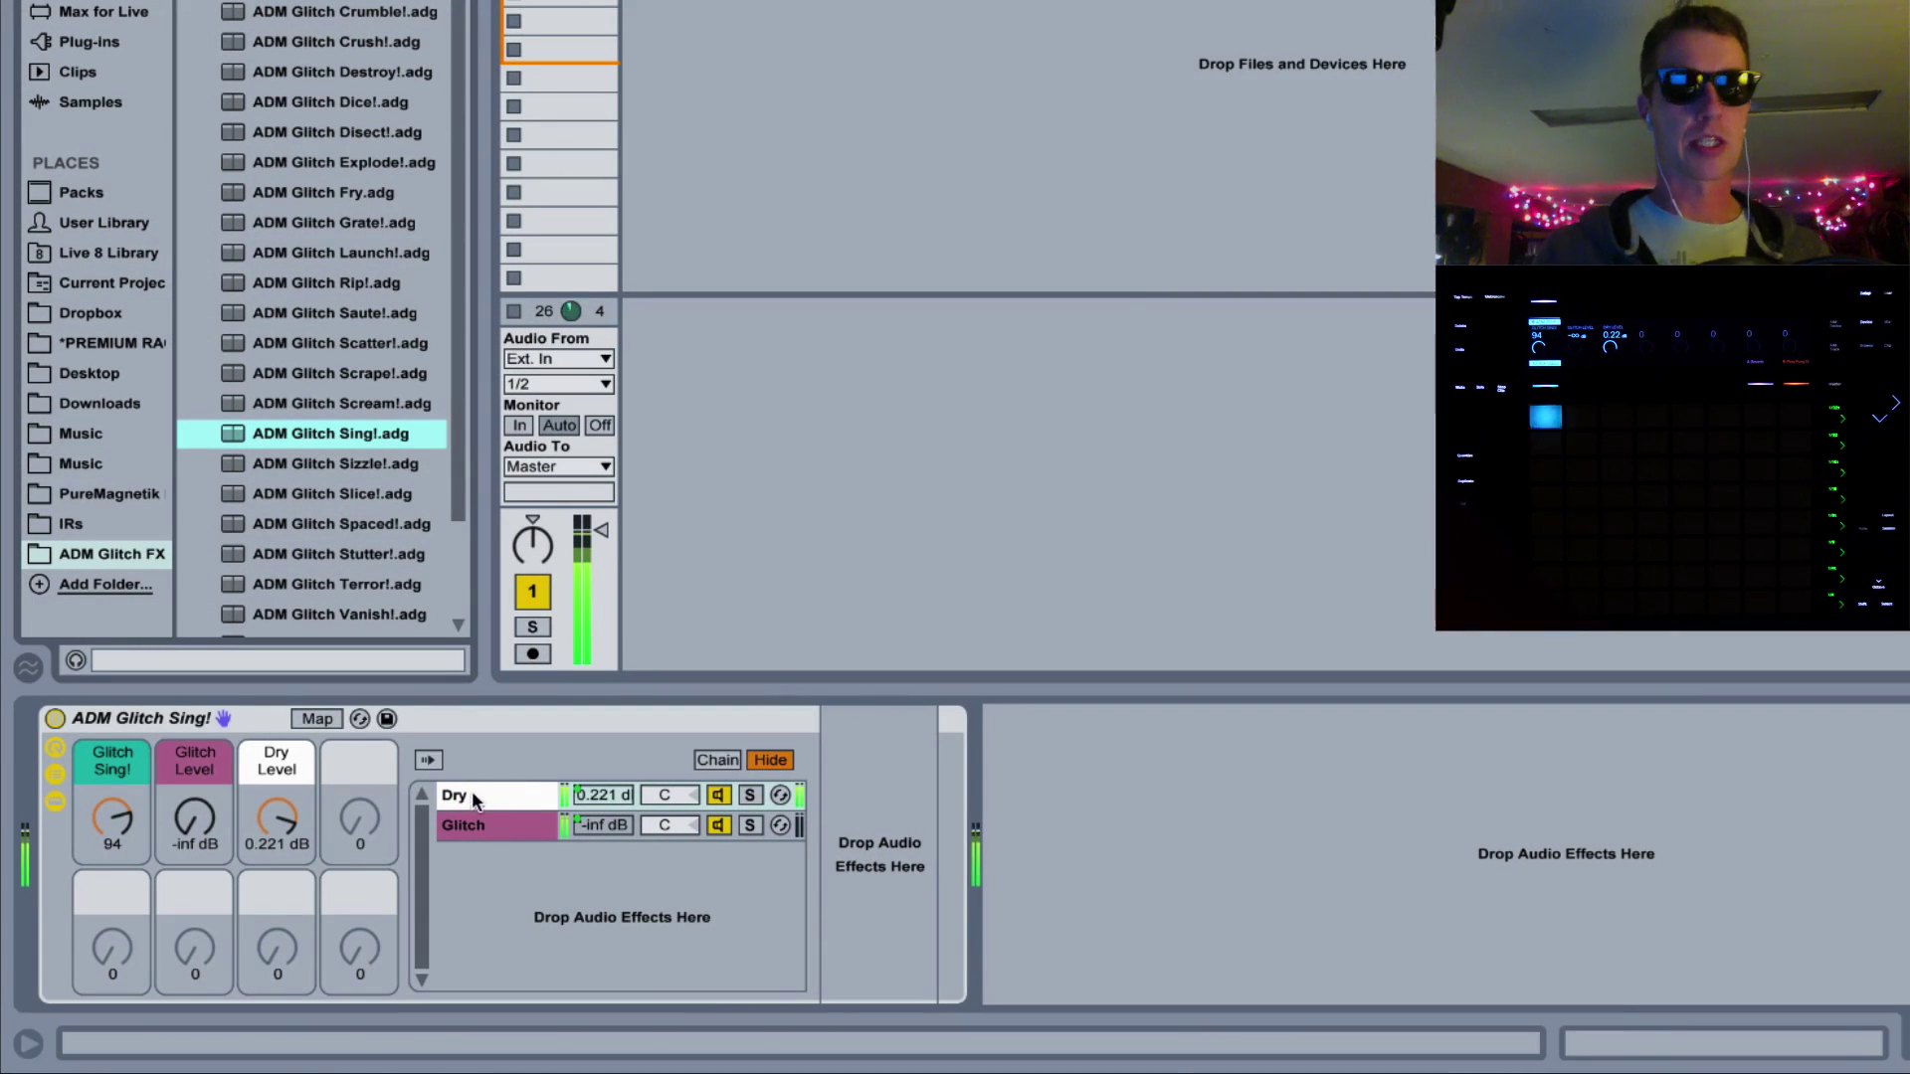
click(468, 795)
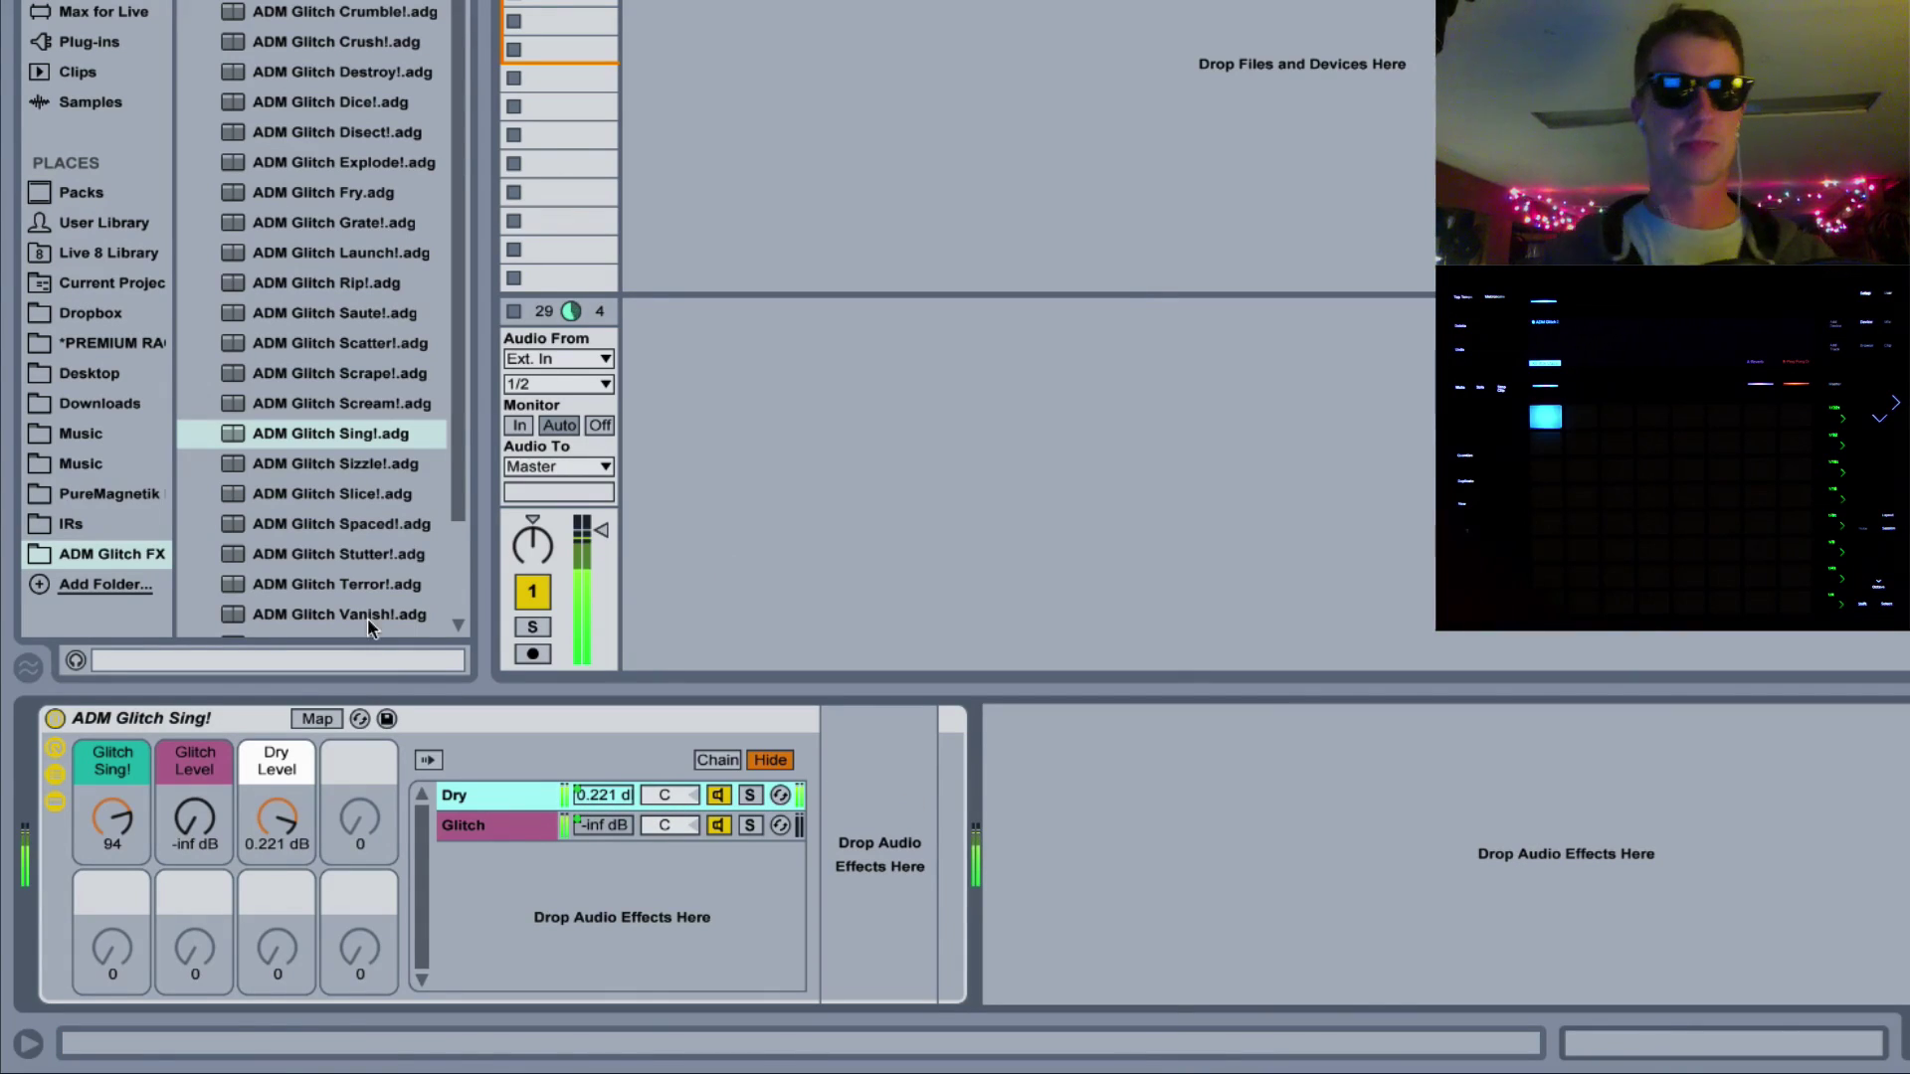
click(249, 718)
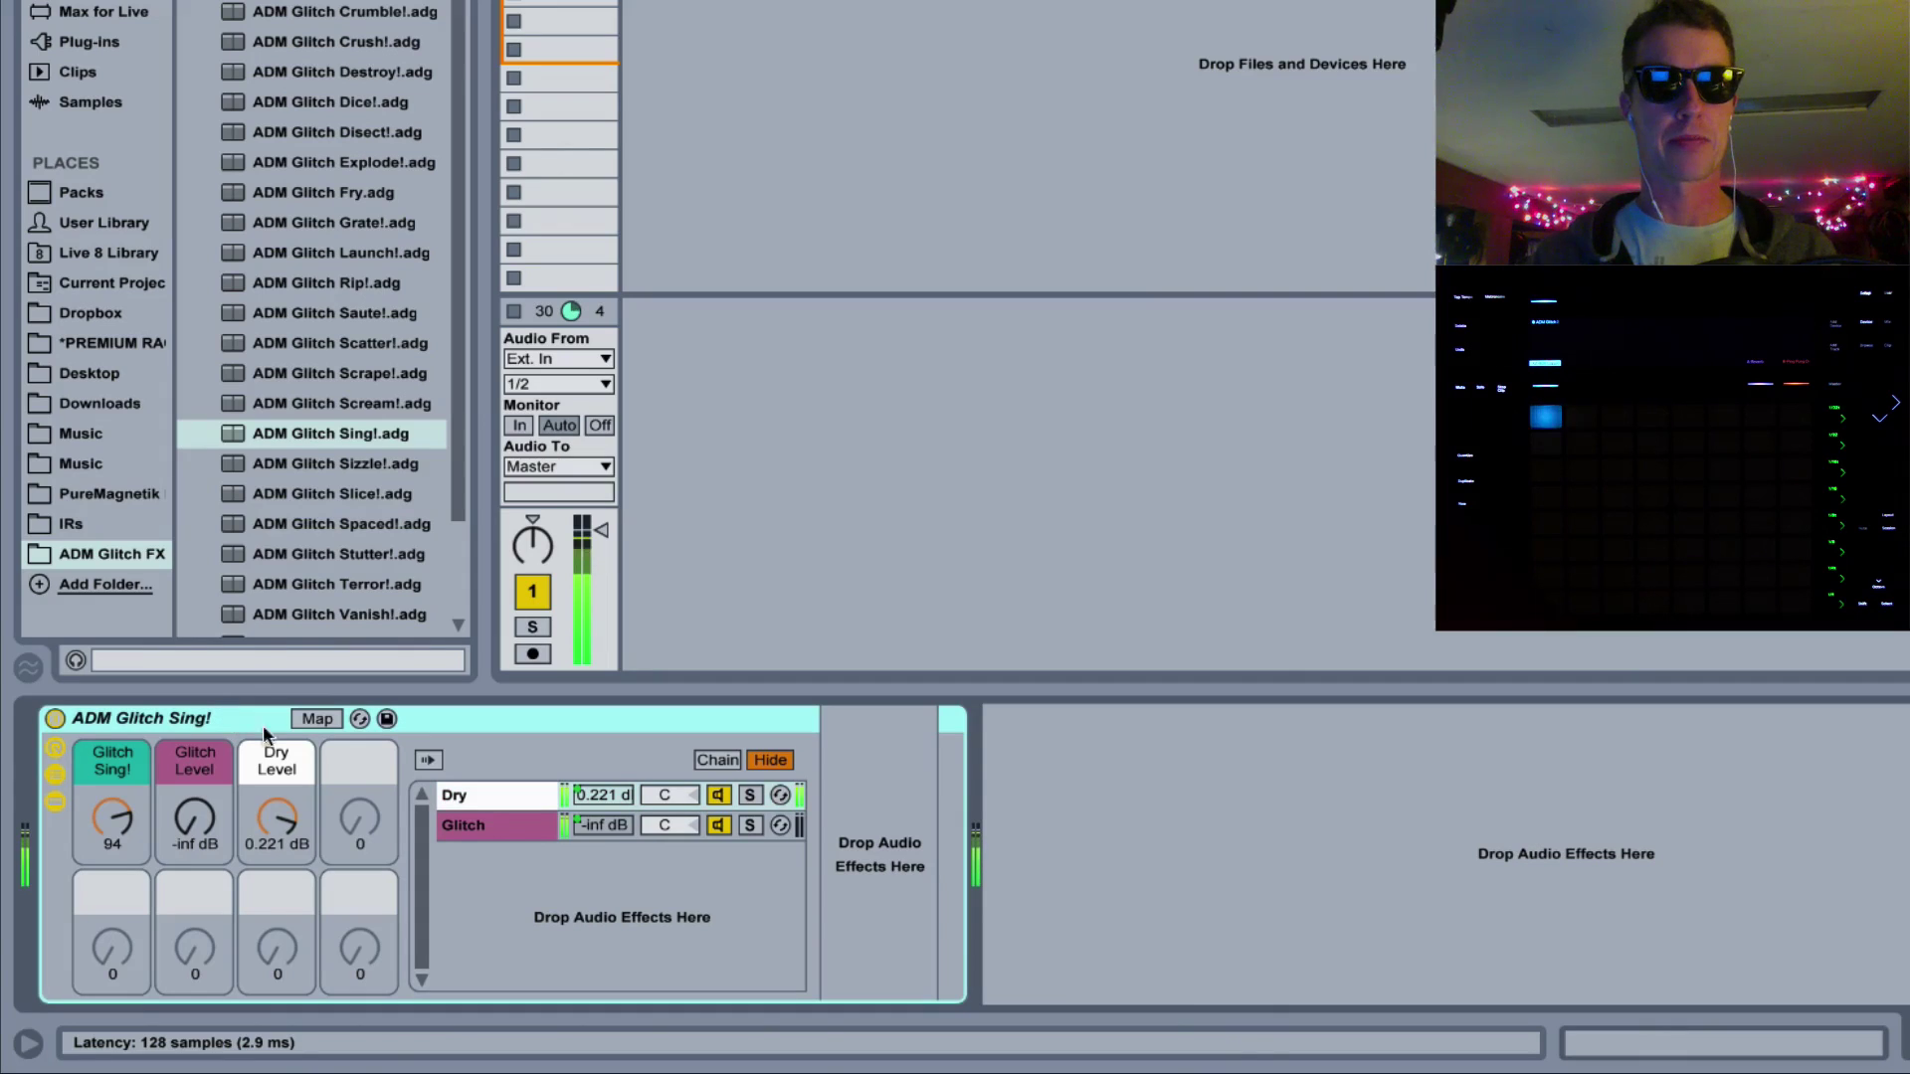
click(491, 829)
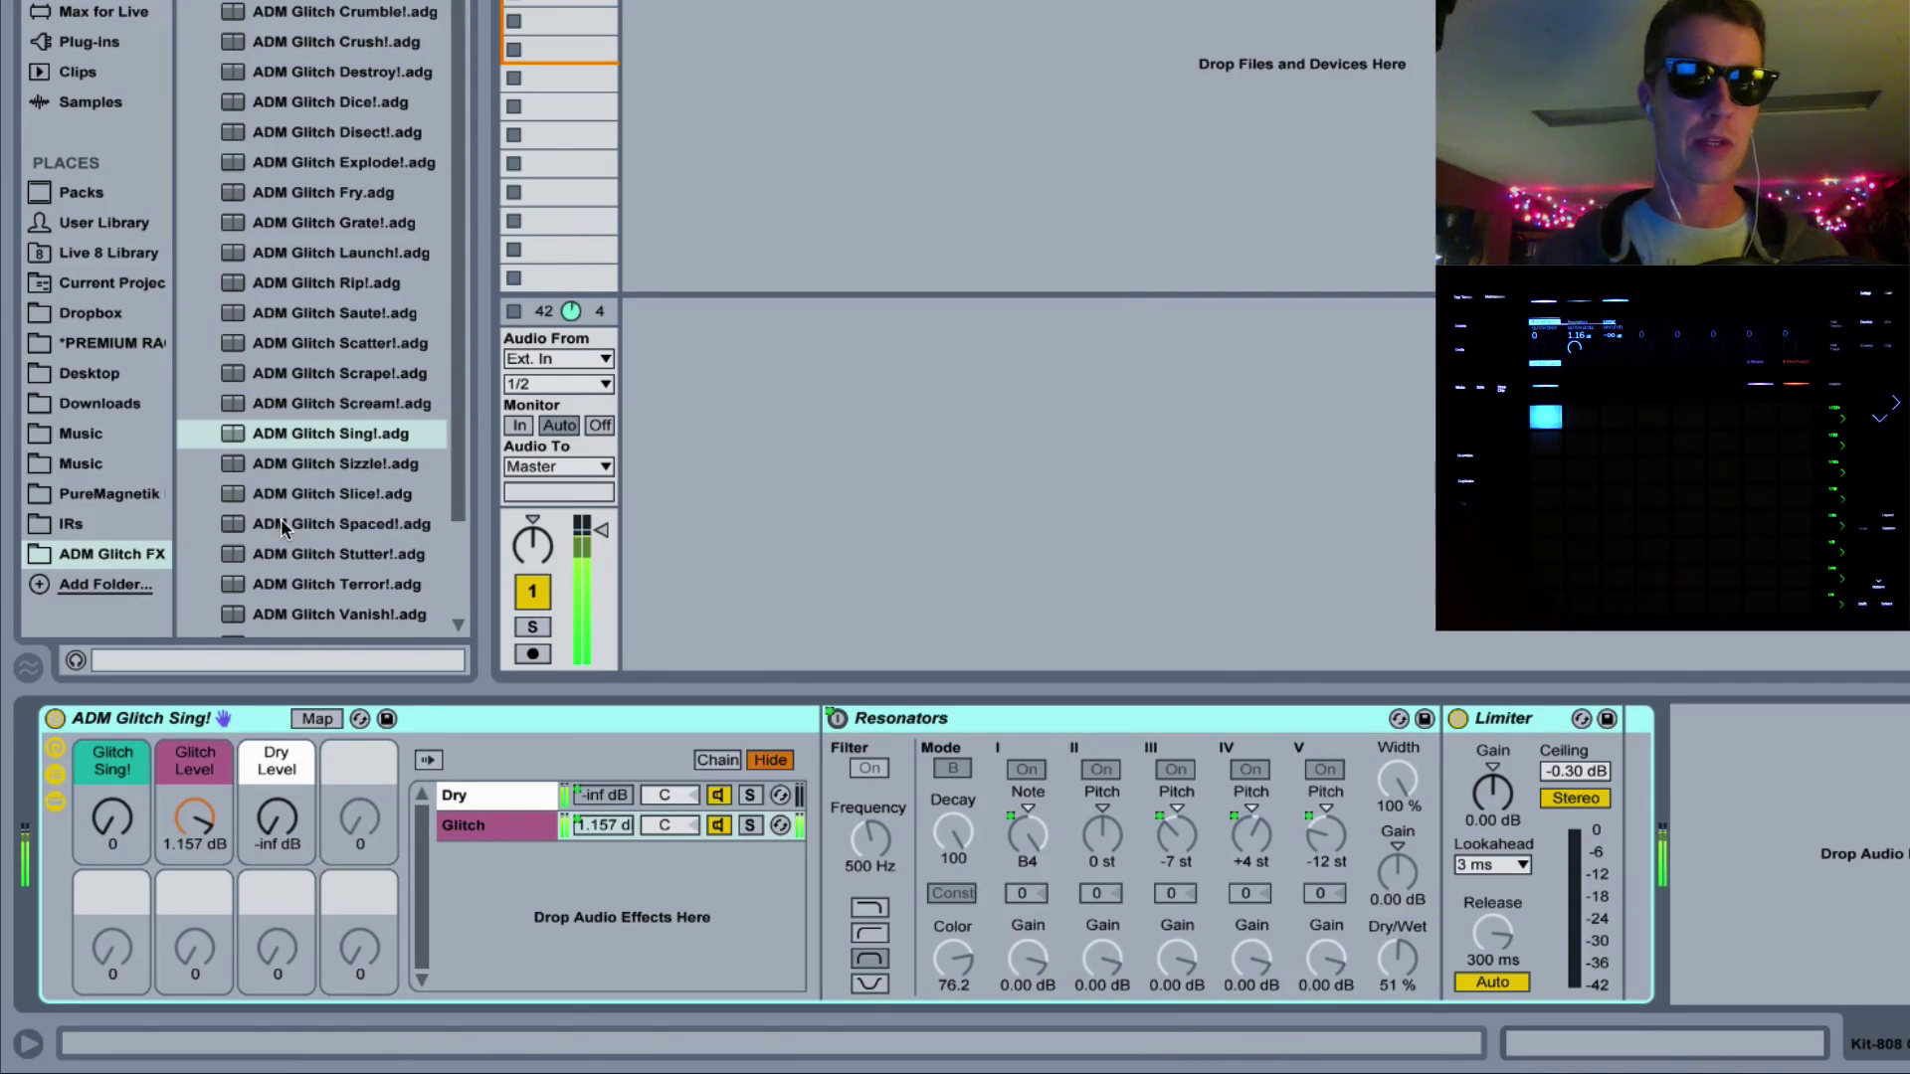
Try the ADM Glitch Spaced! and ADM Glitch Terror! presets on the Kit-808 Classic track, showing each rack's devices
drag(280, 525, 117, 766)
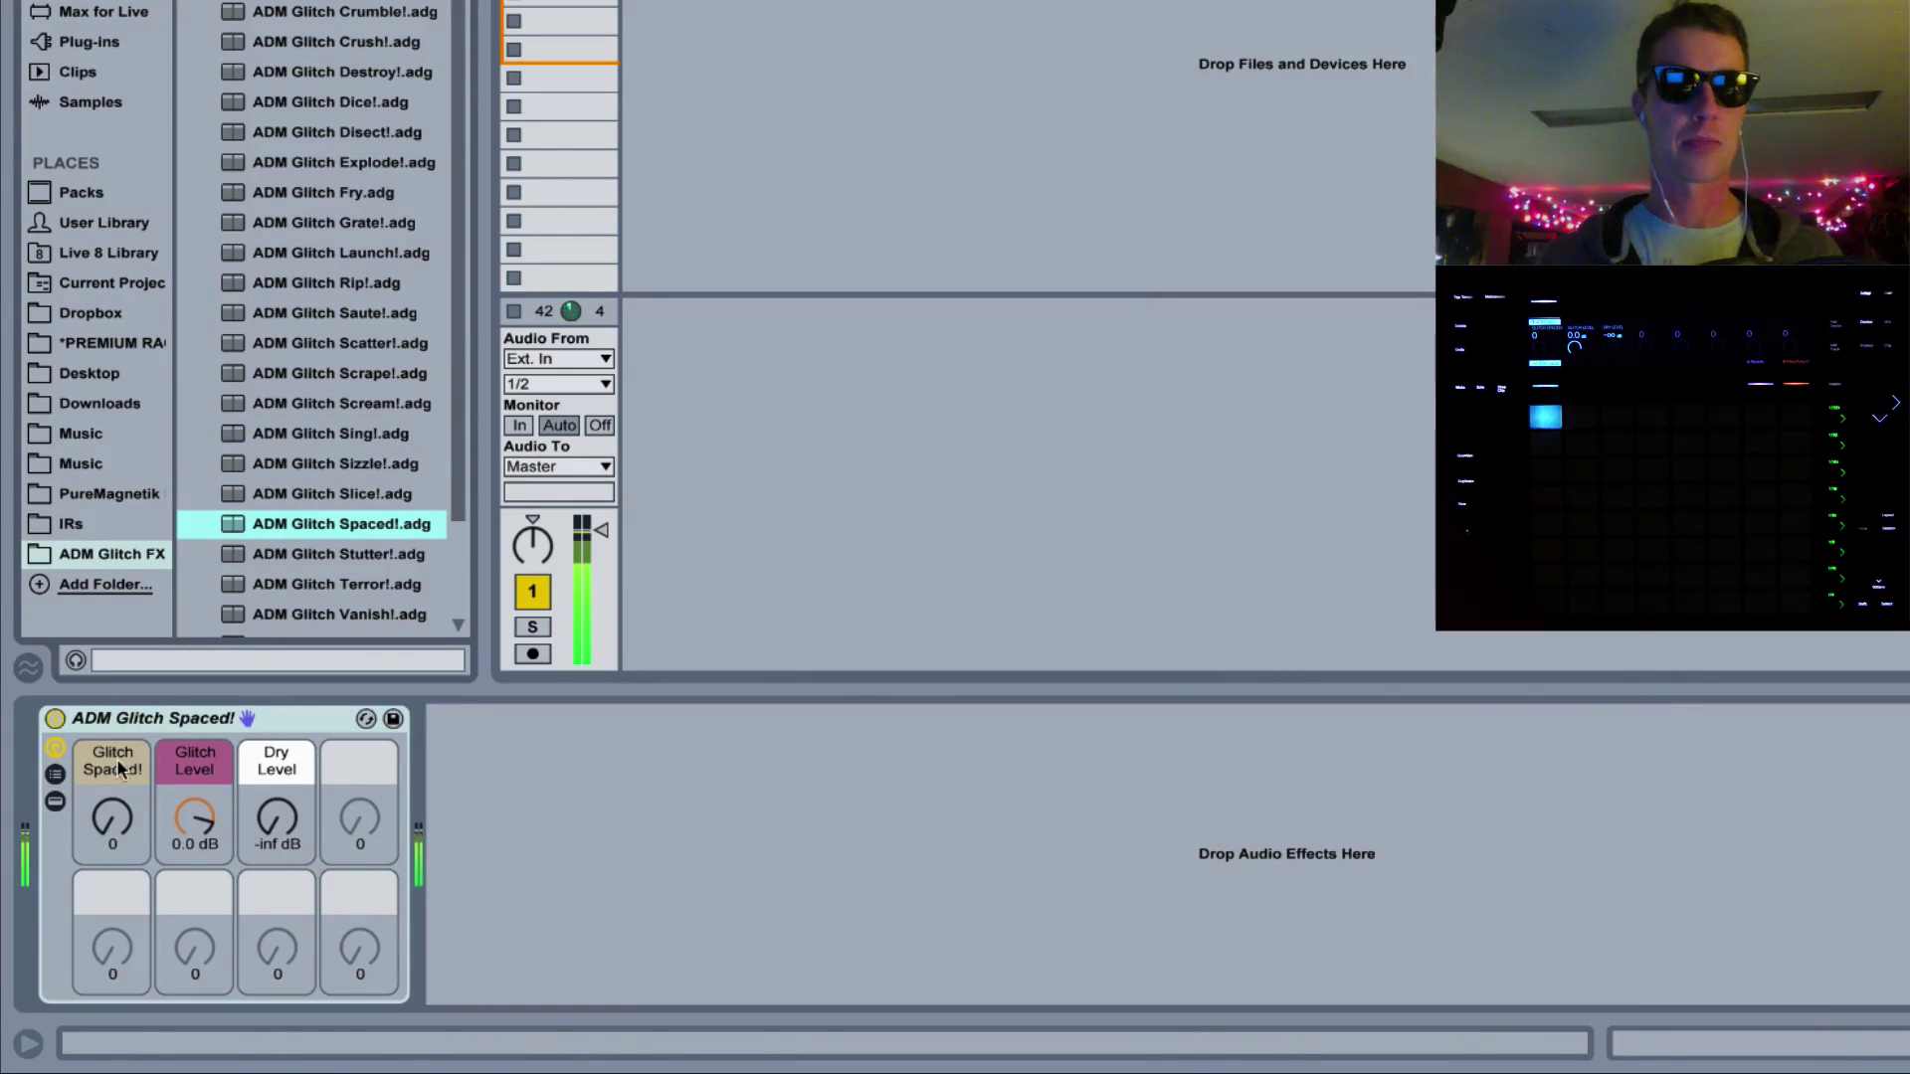
click(56, 802)
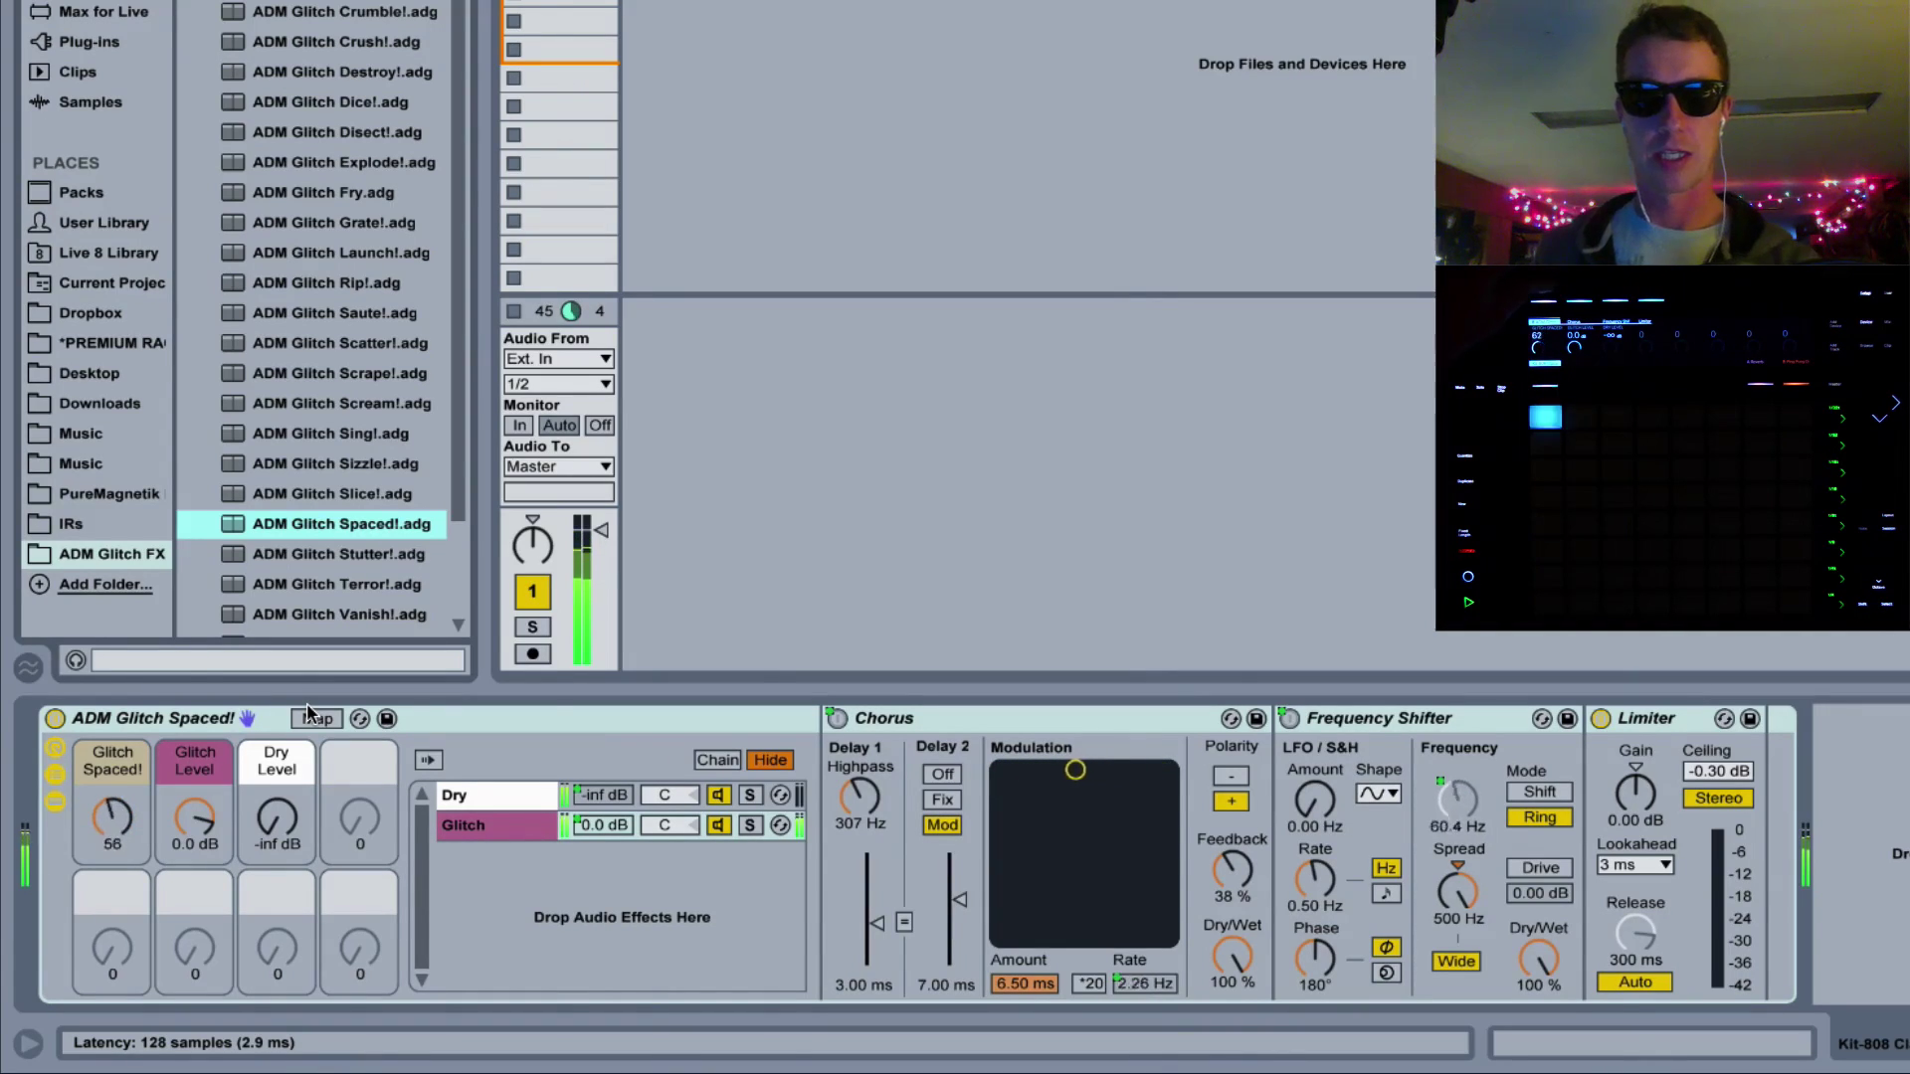
click(375, 584)
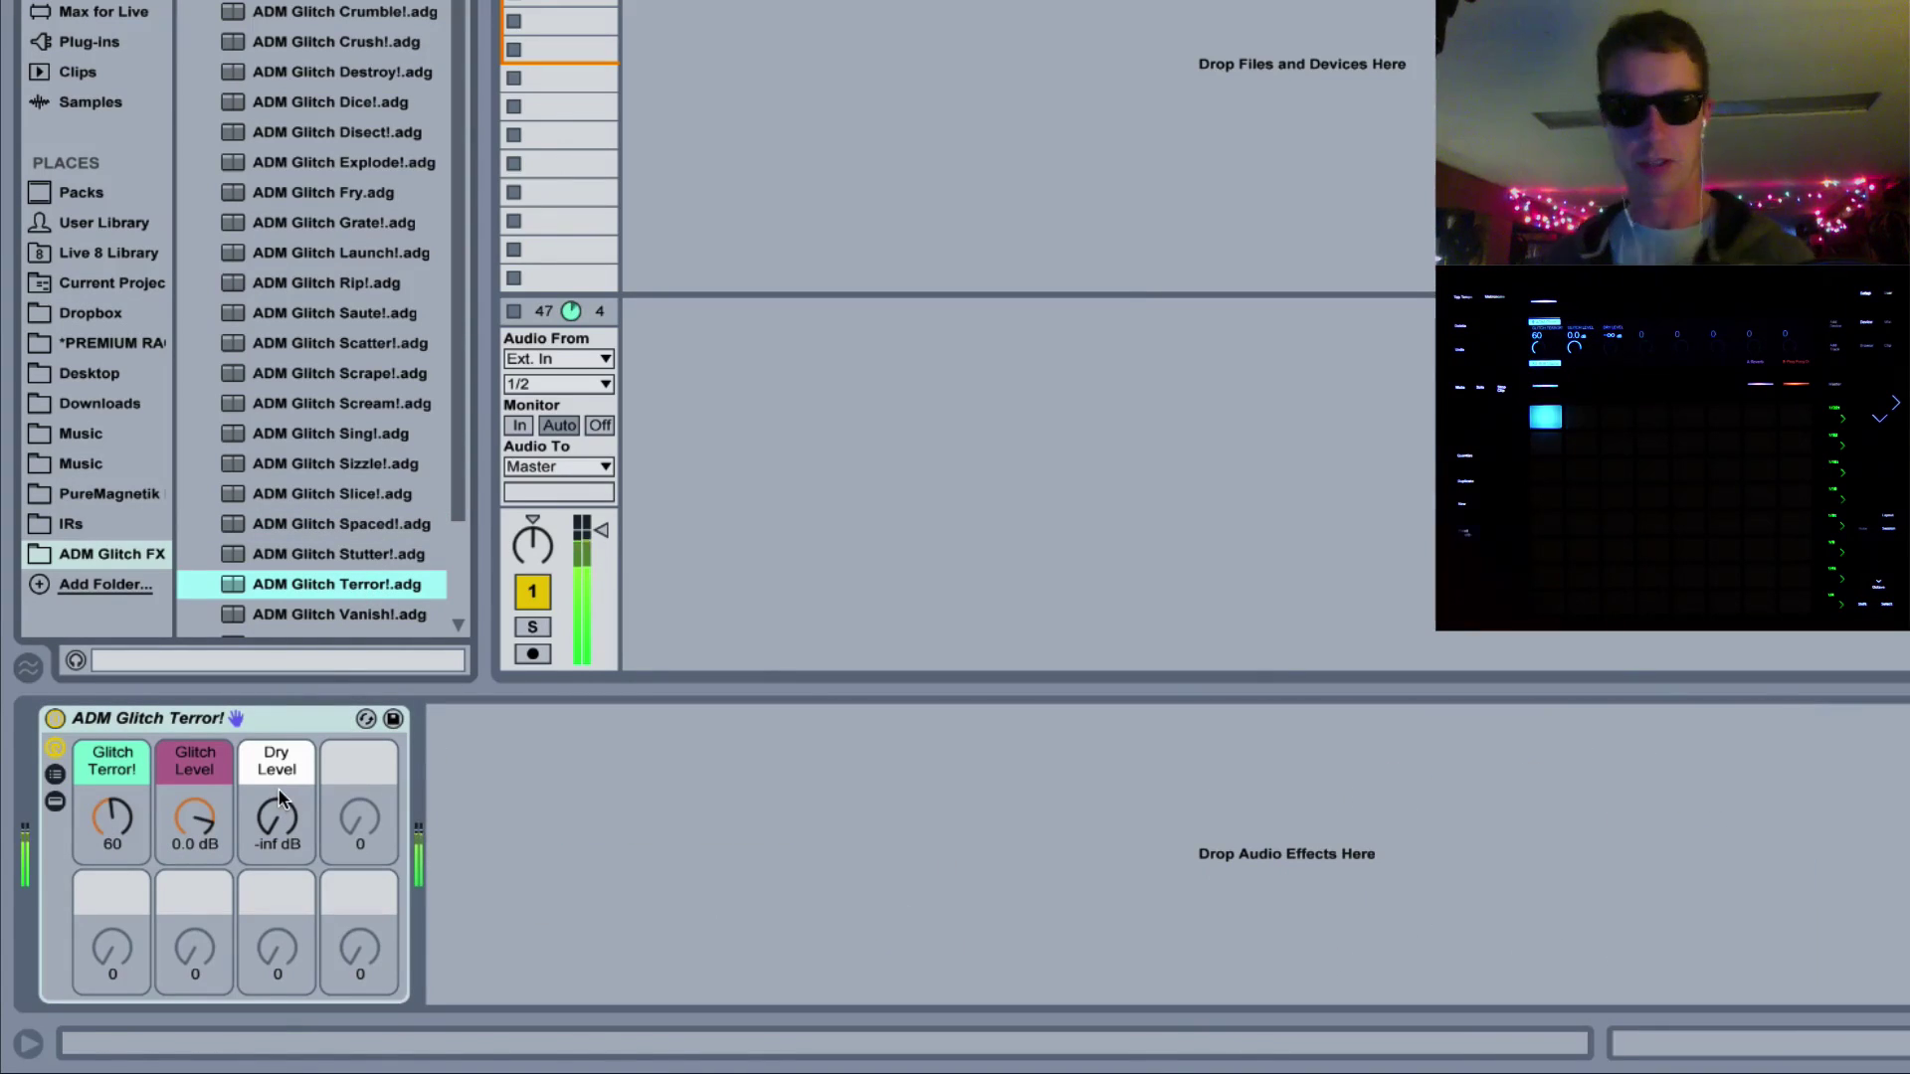
click(57, 802)
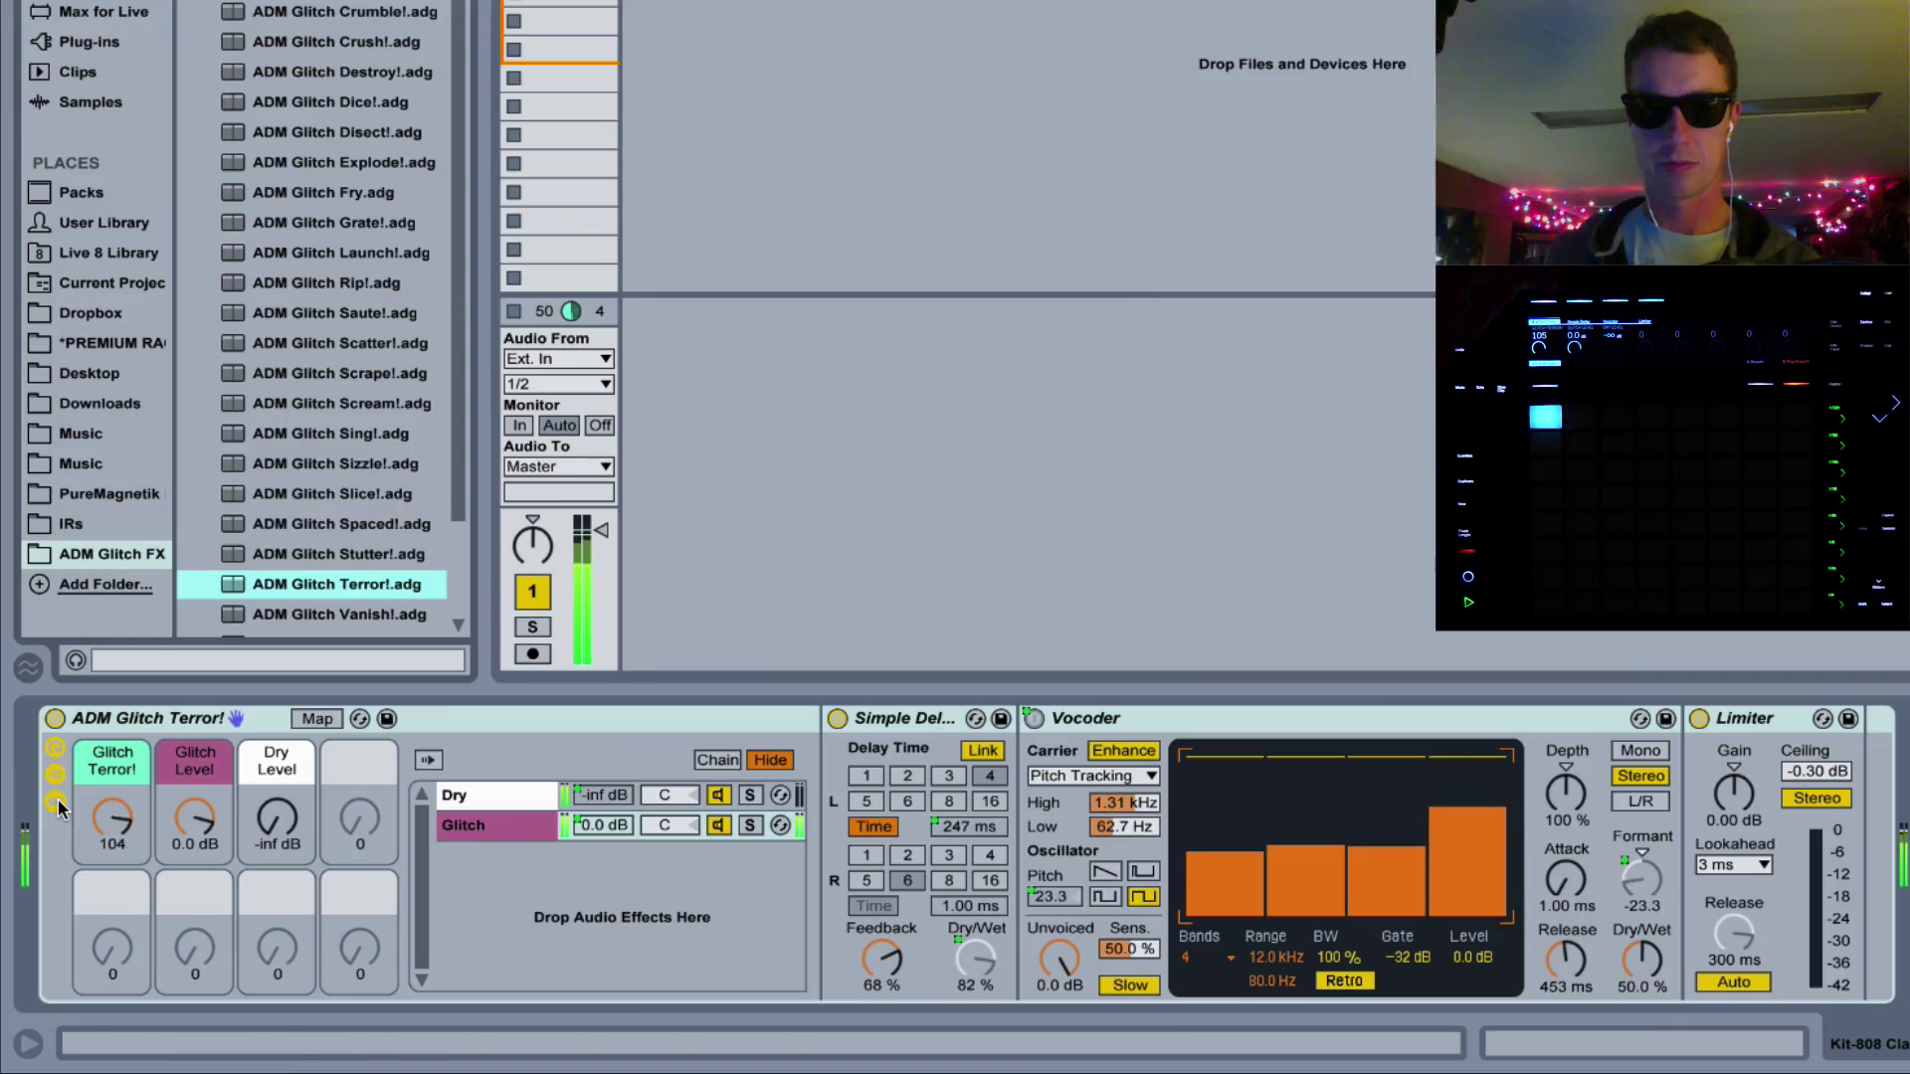
Load the ADM Glitch Vanish! preset onto the Kit-808 Classic track, look through its device chain and collapse the rack again
click(335, 615)
drag(332, 611, 258, 721)
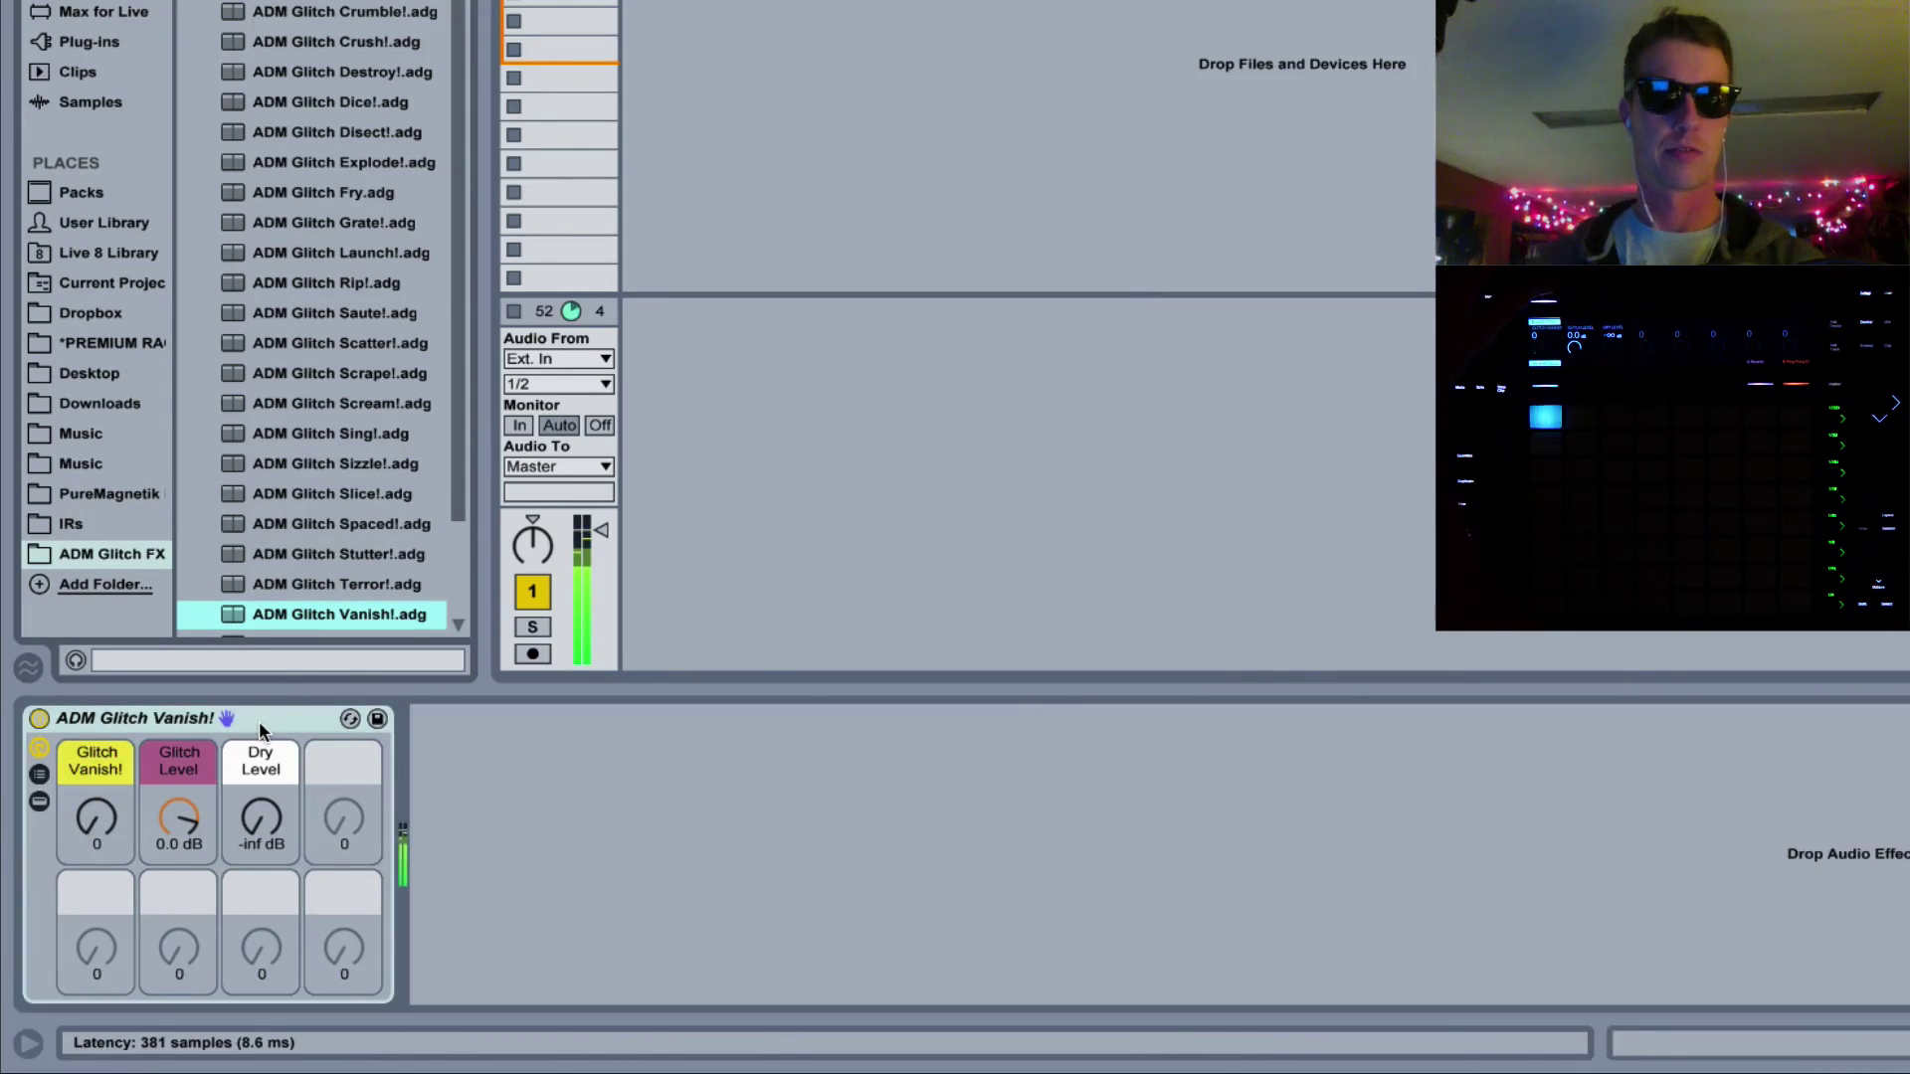
click(39, 802)
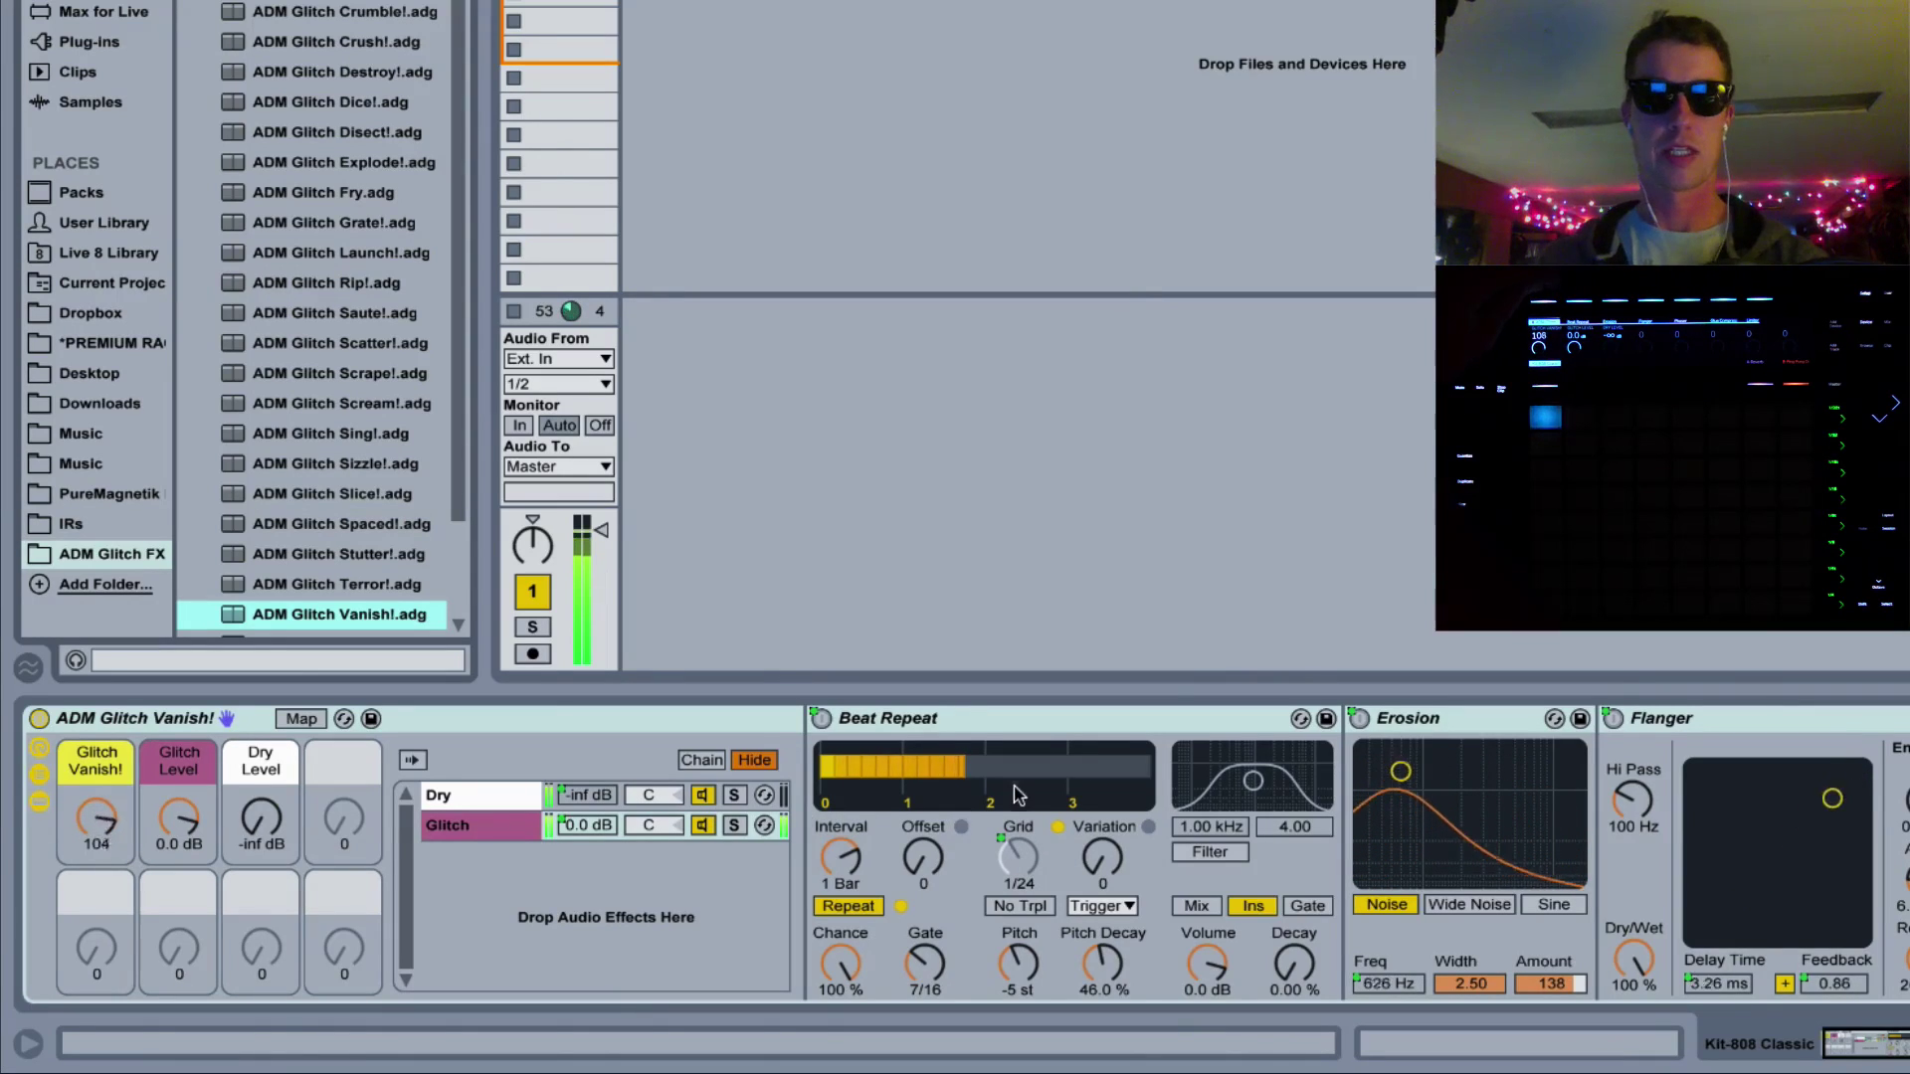
scroll(1025, 791, right, 3)
scroll(1022, 791, right, 7)
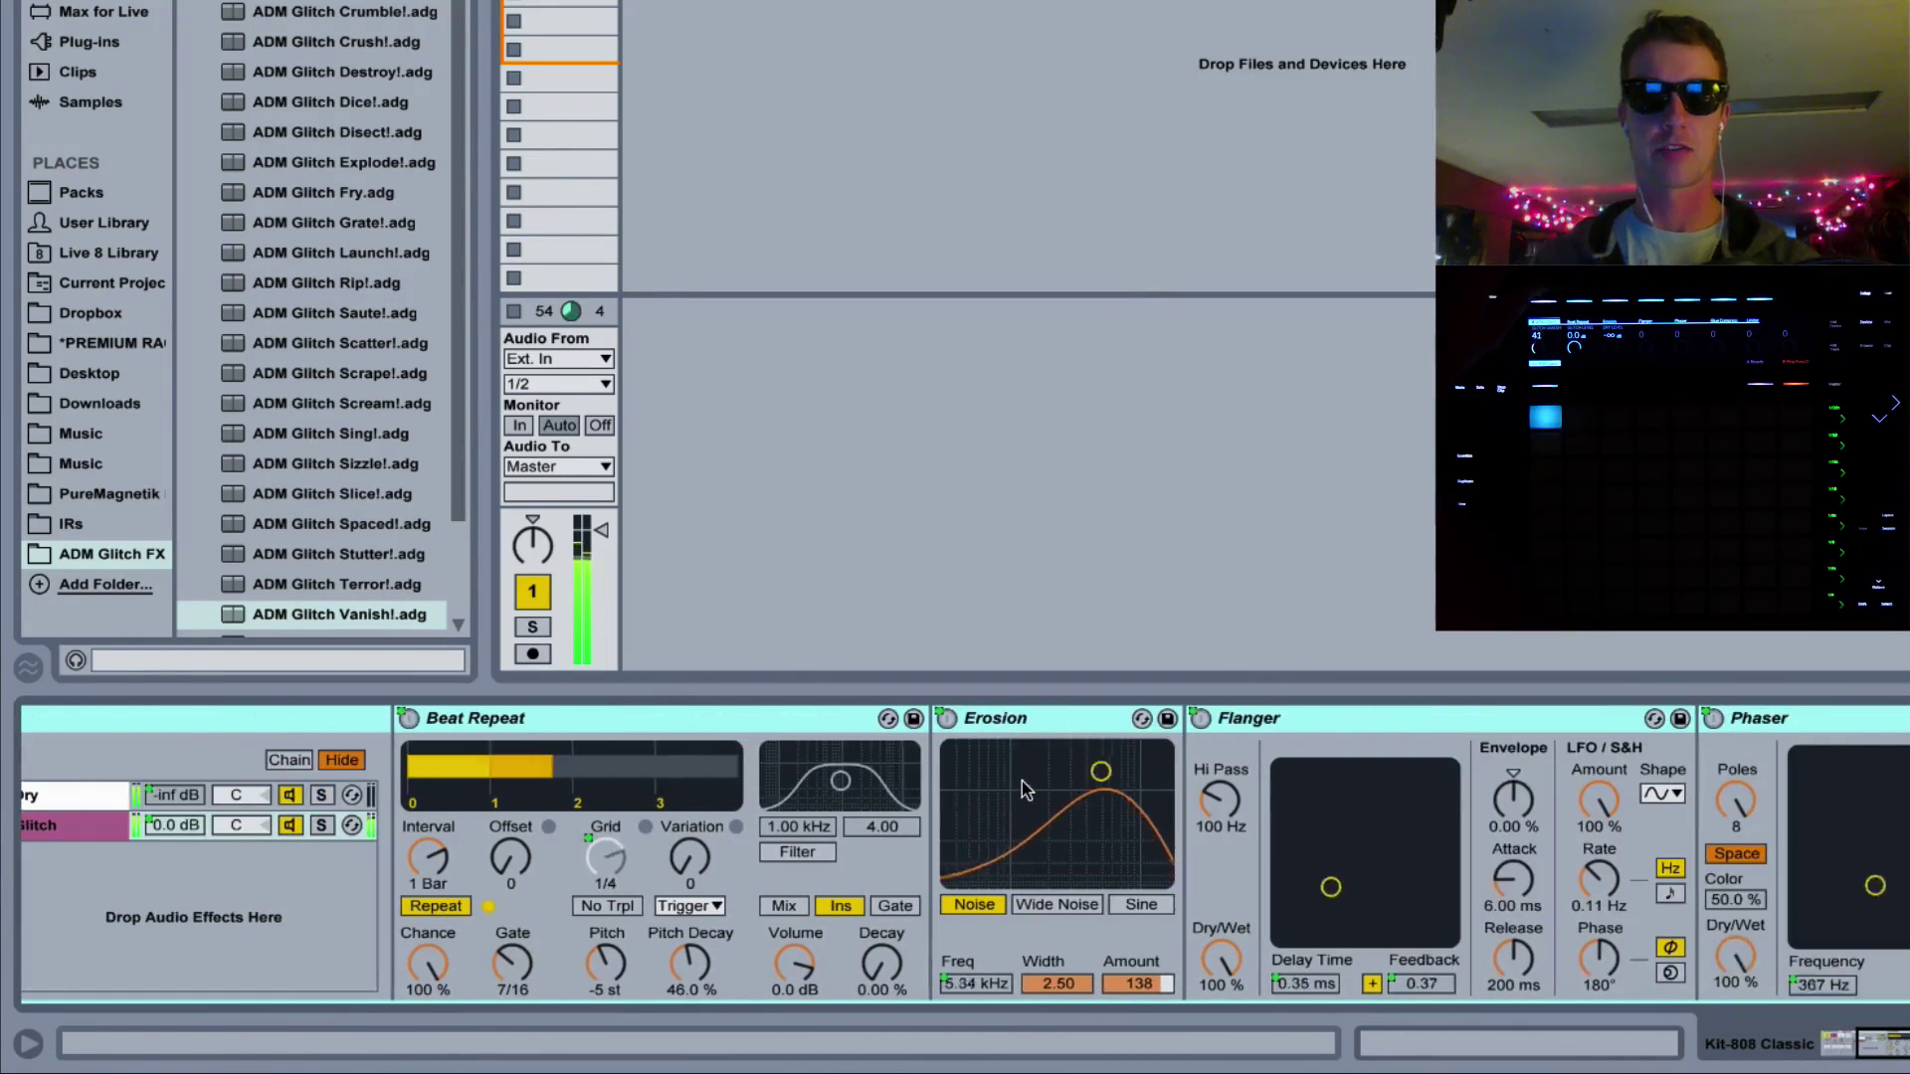
scroll(1023, 783, right, 14)
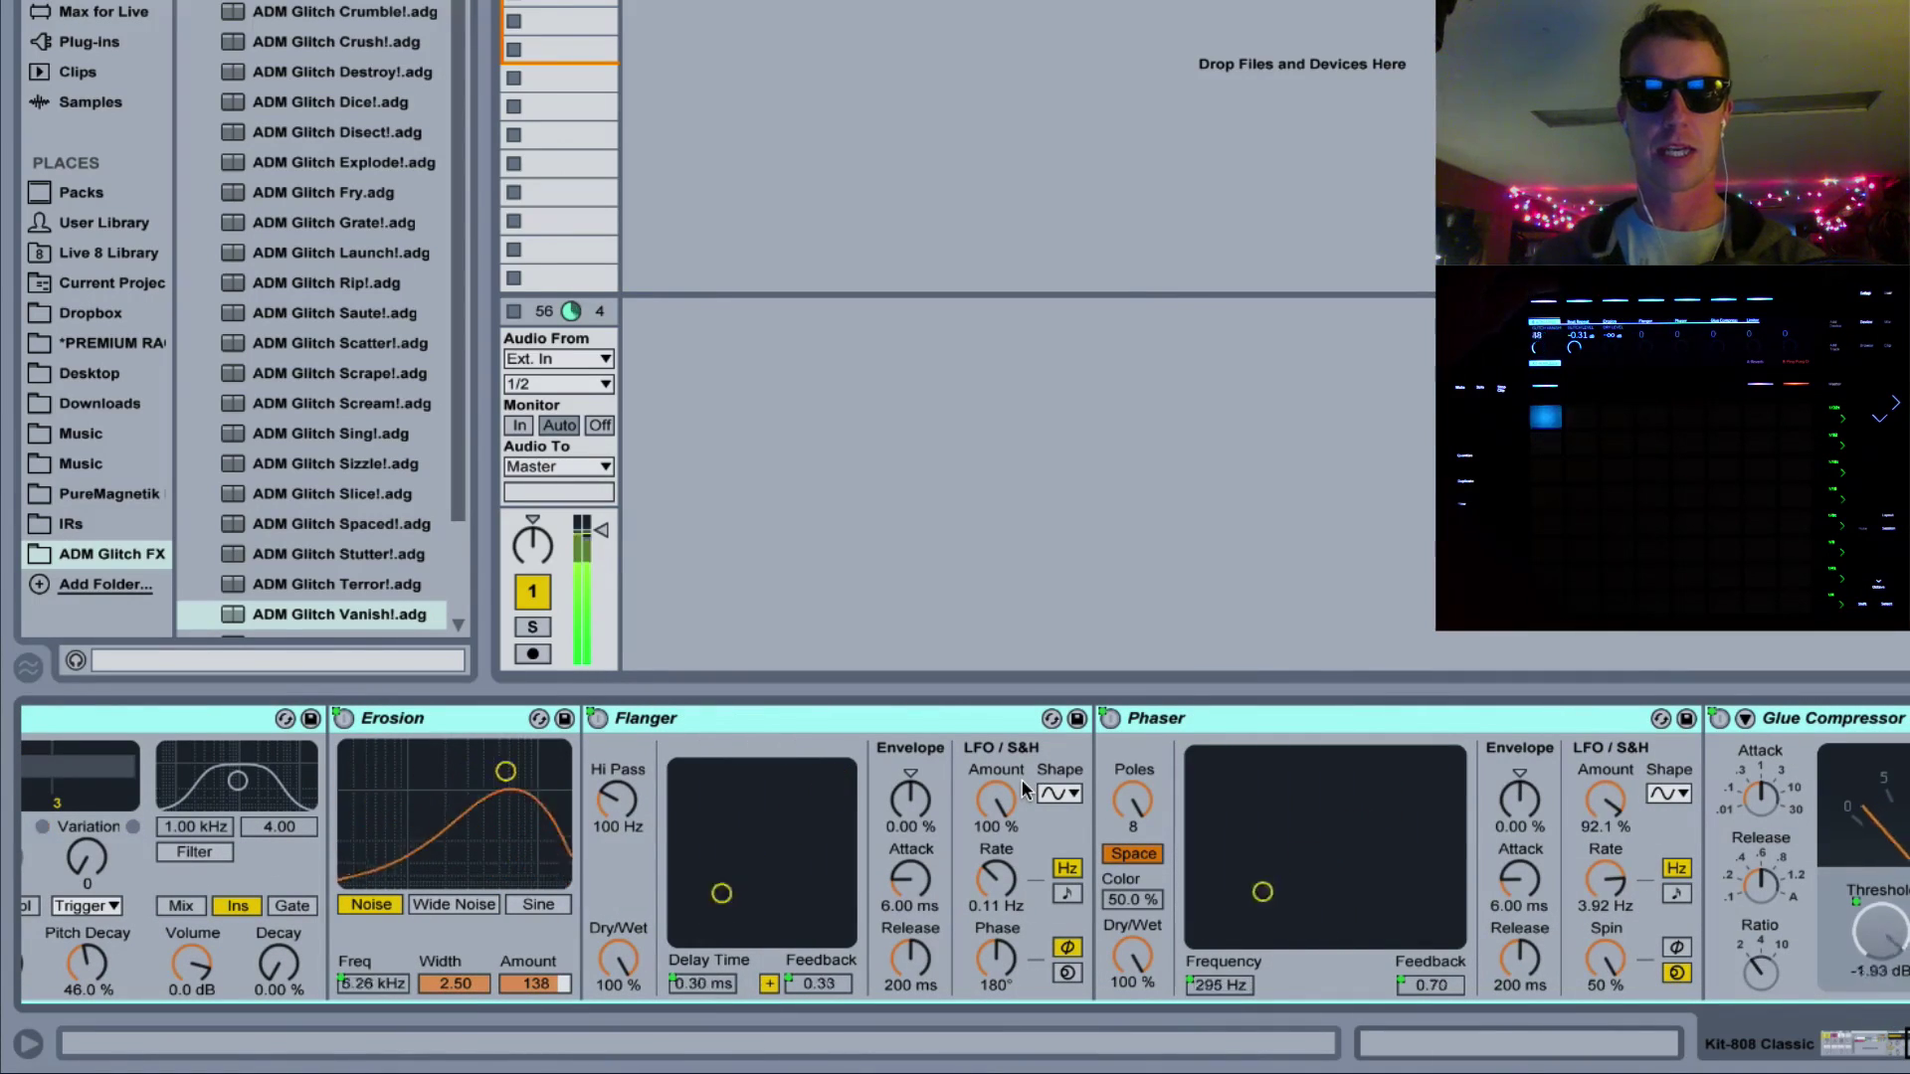
scroll(1023, 786, left, 20)
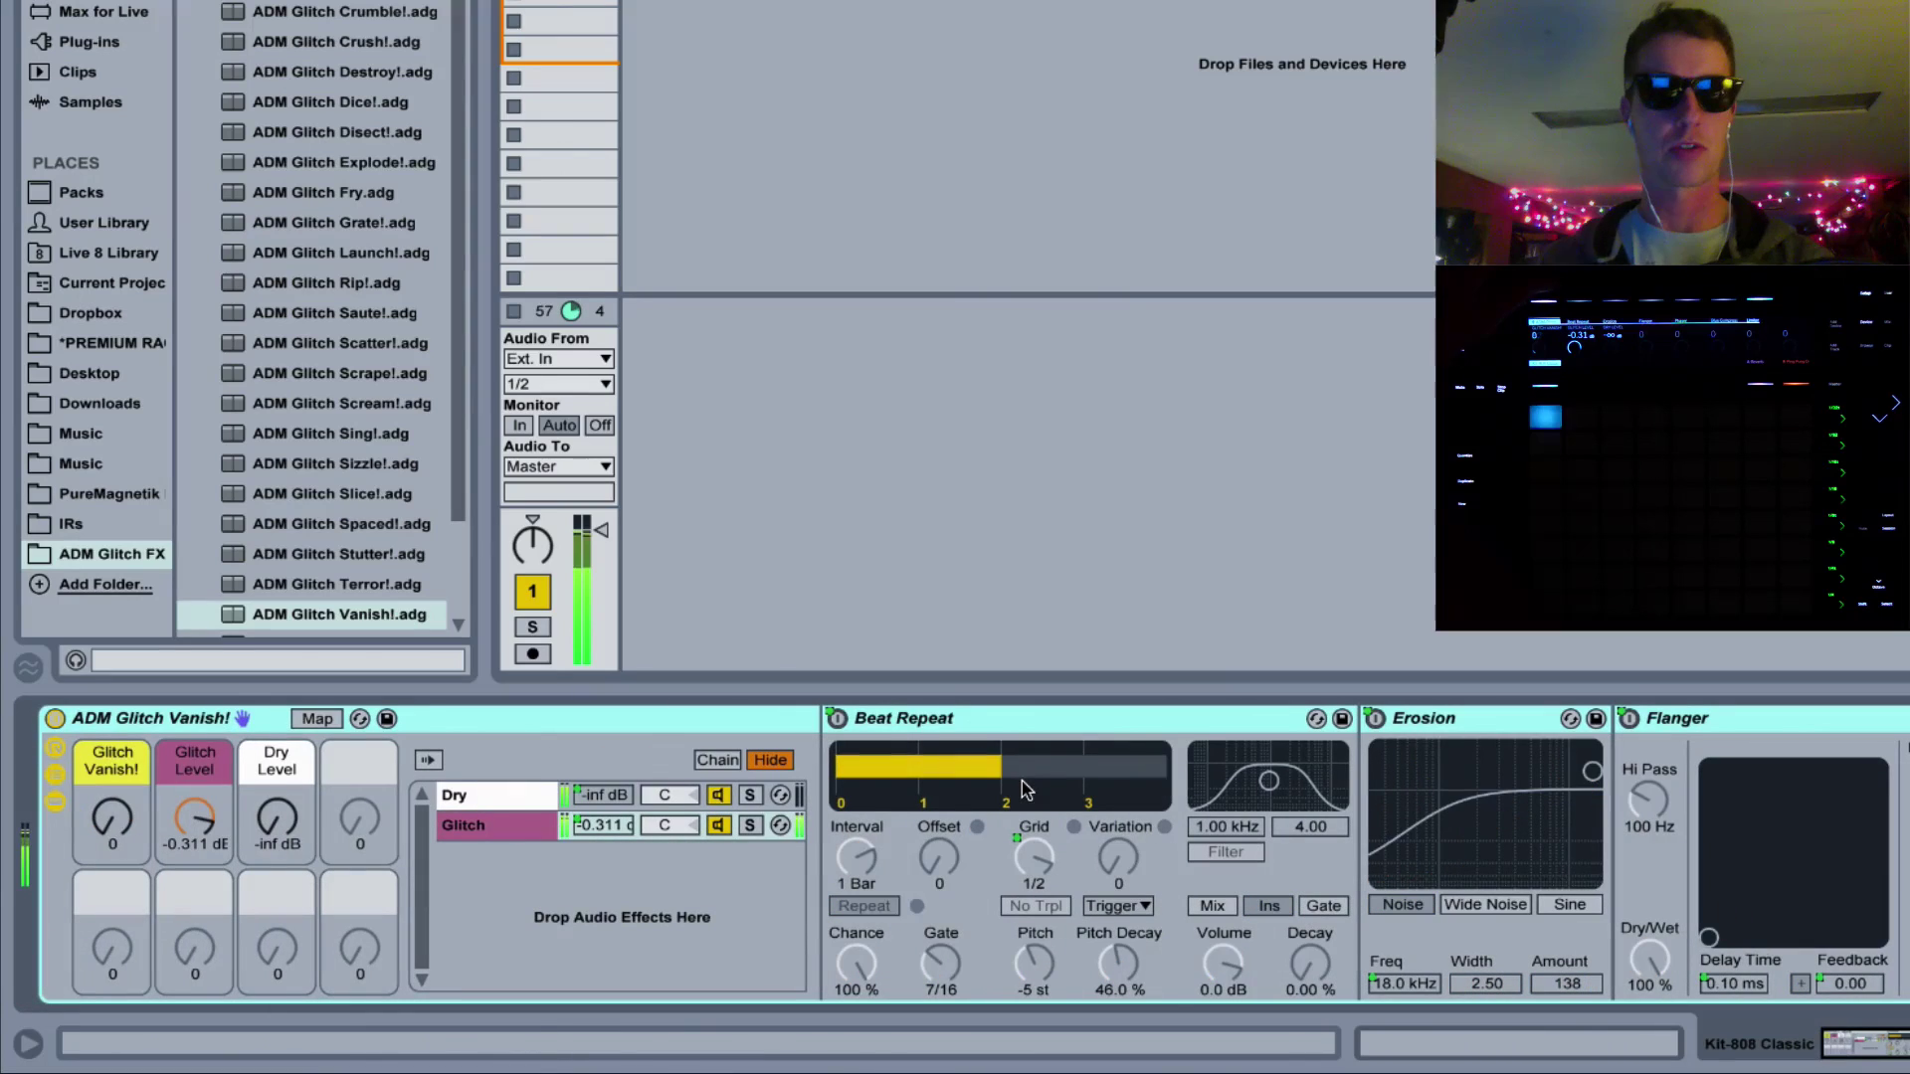
click(55, 775)
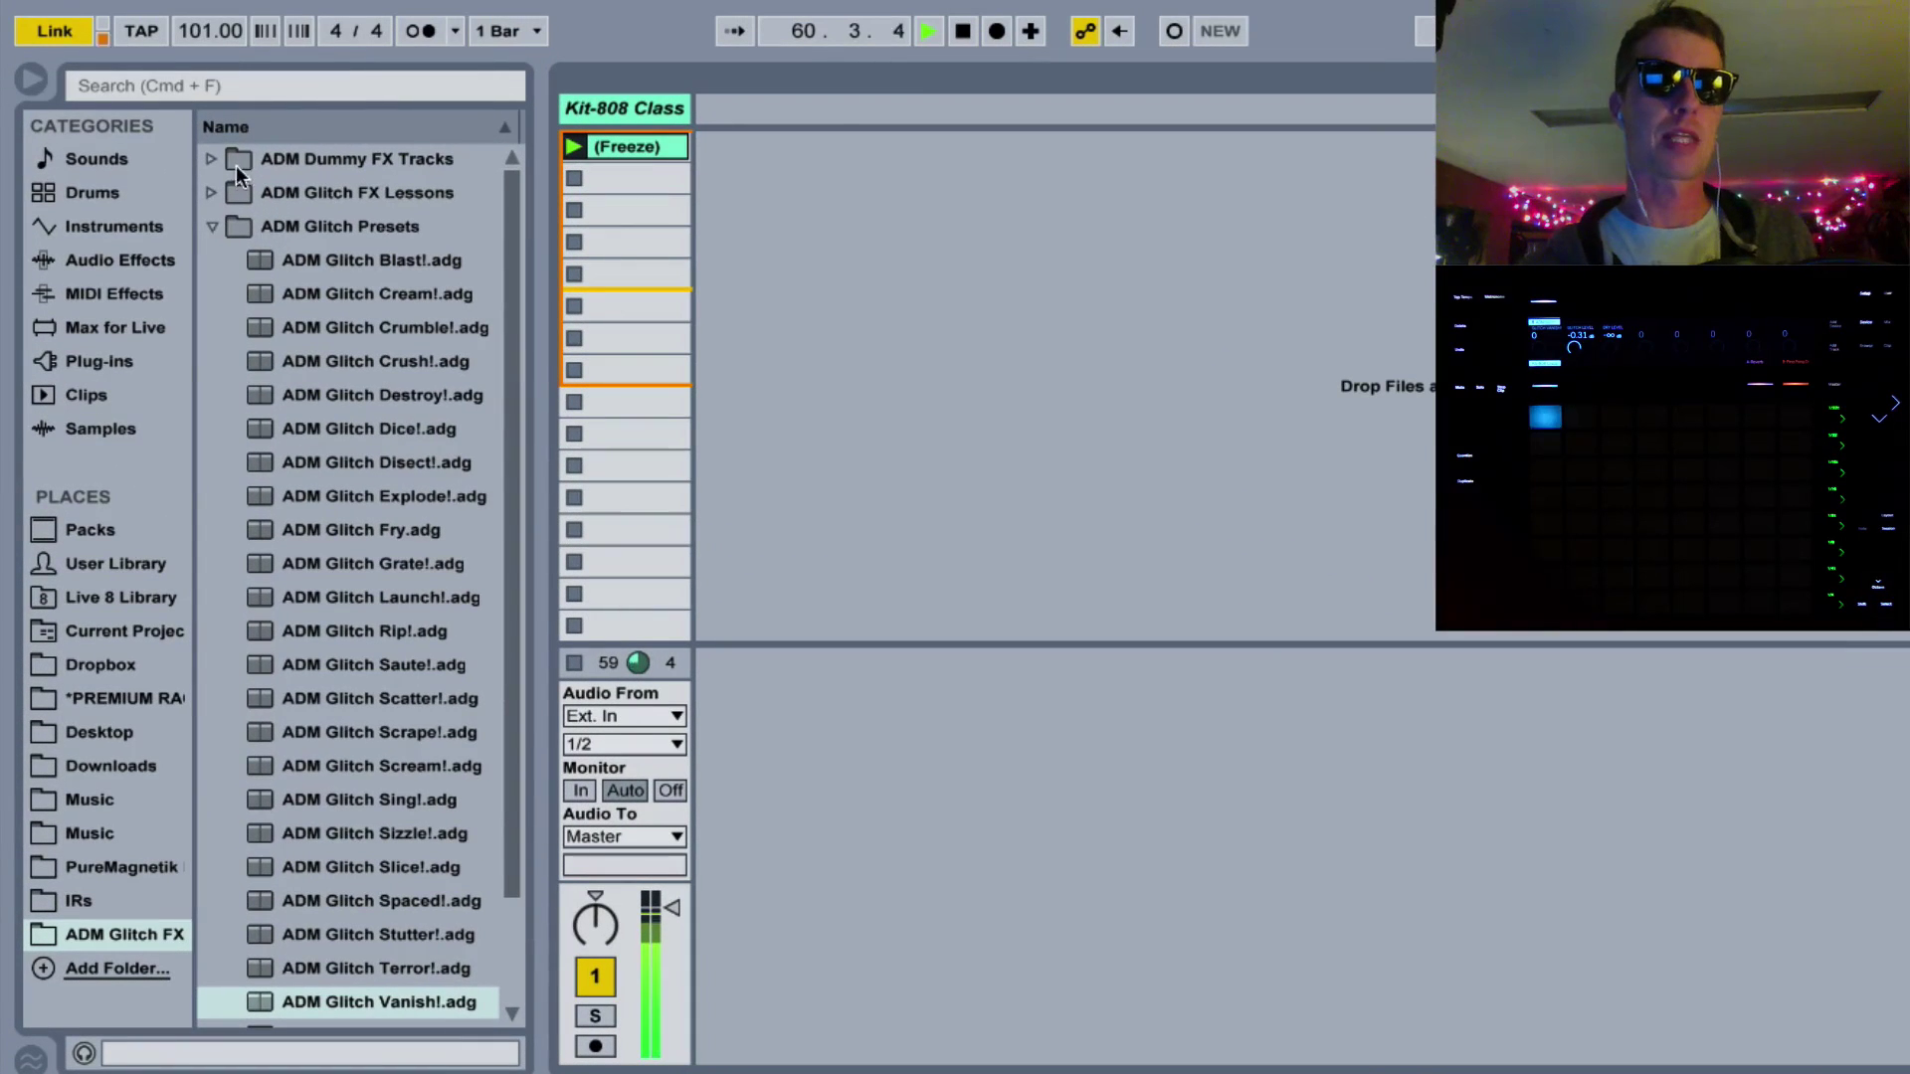
Collapse ADM Glitch Presets and expand the dummy tracks set inside the UnLooped folder of ADM Dummy FX Tracks
click(208, 220)
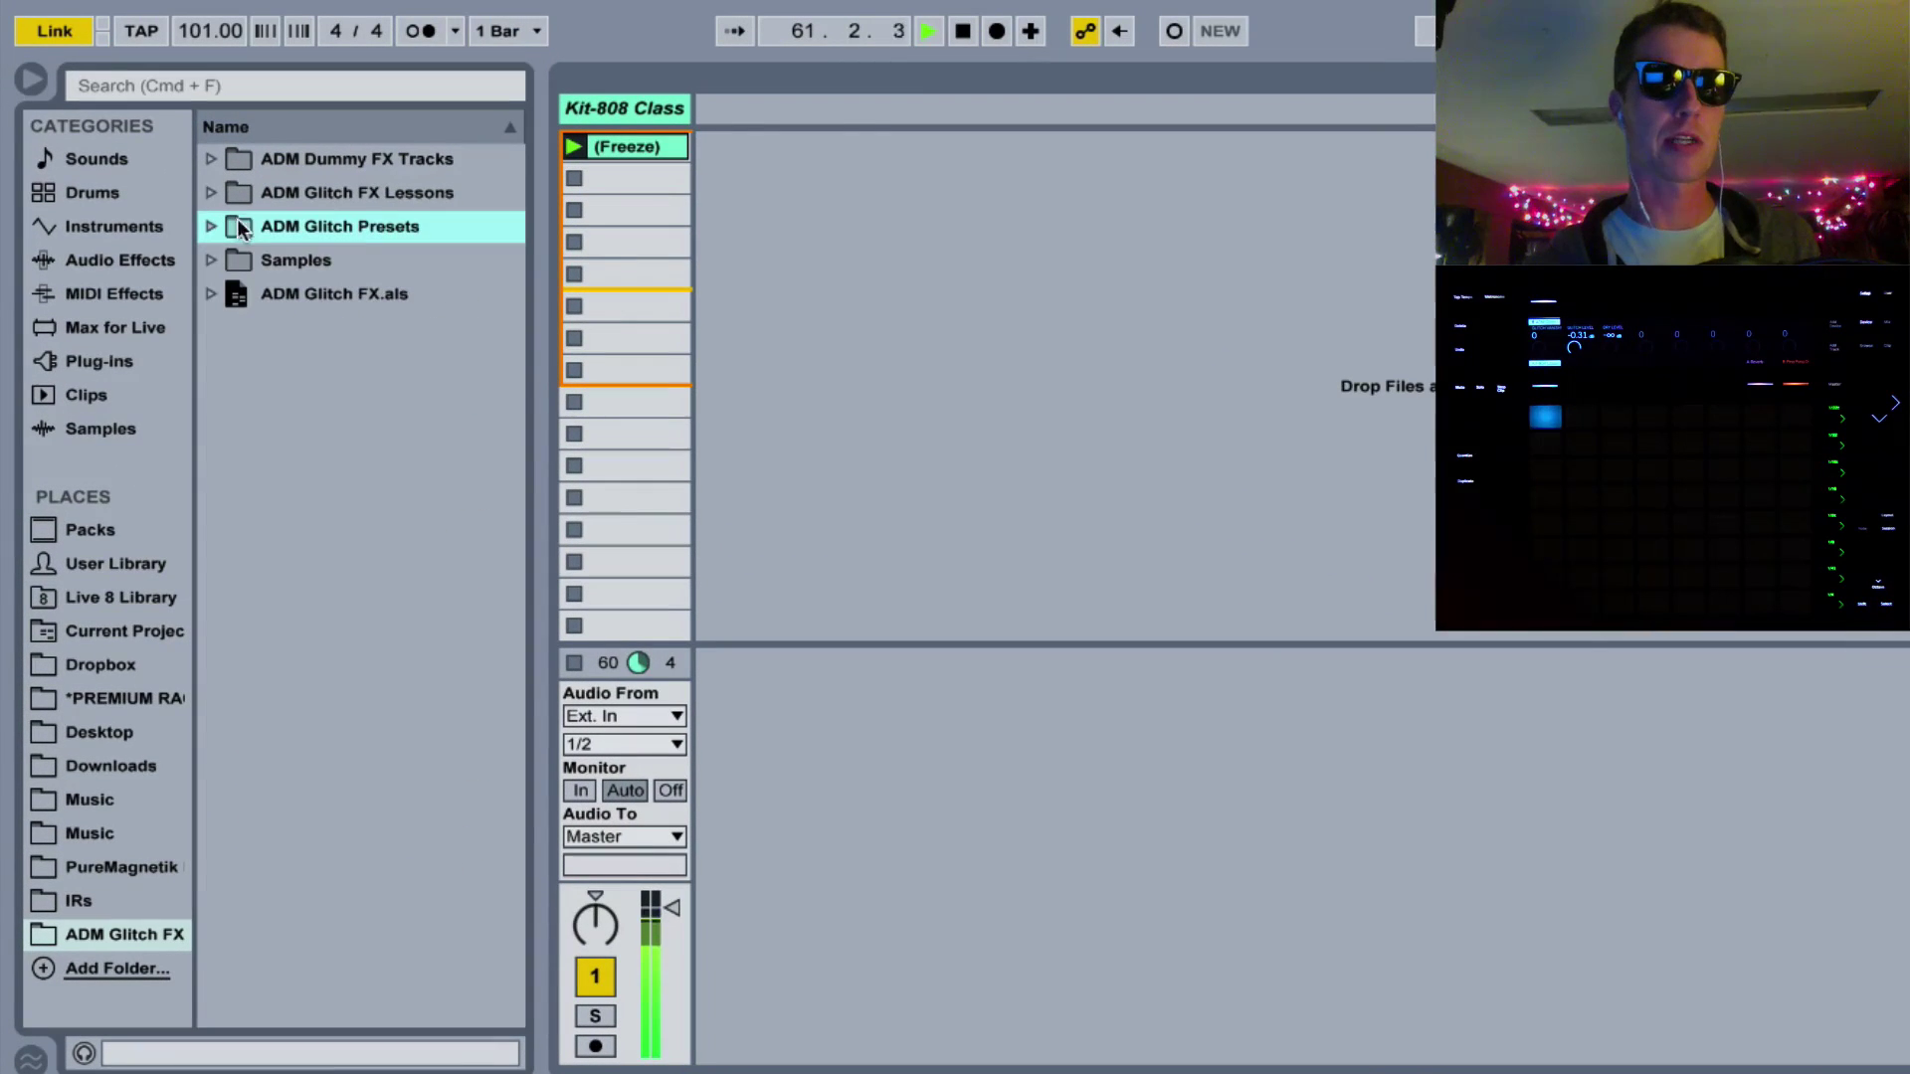
click(212, 160)
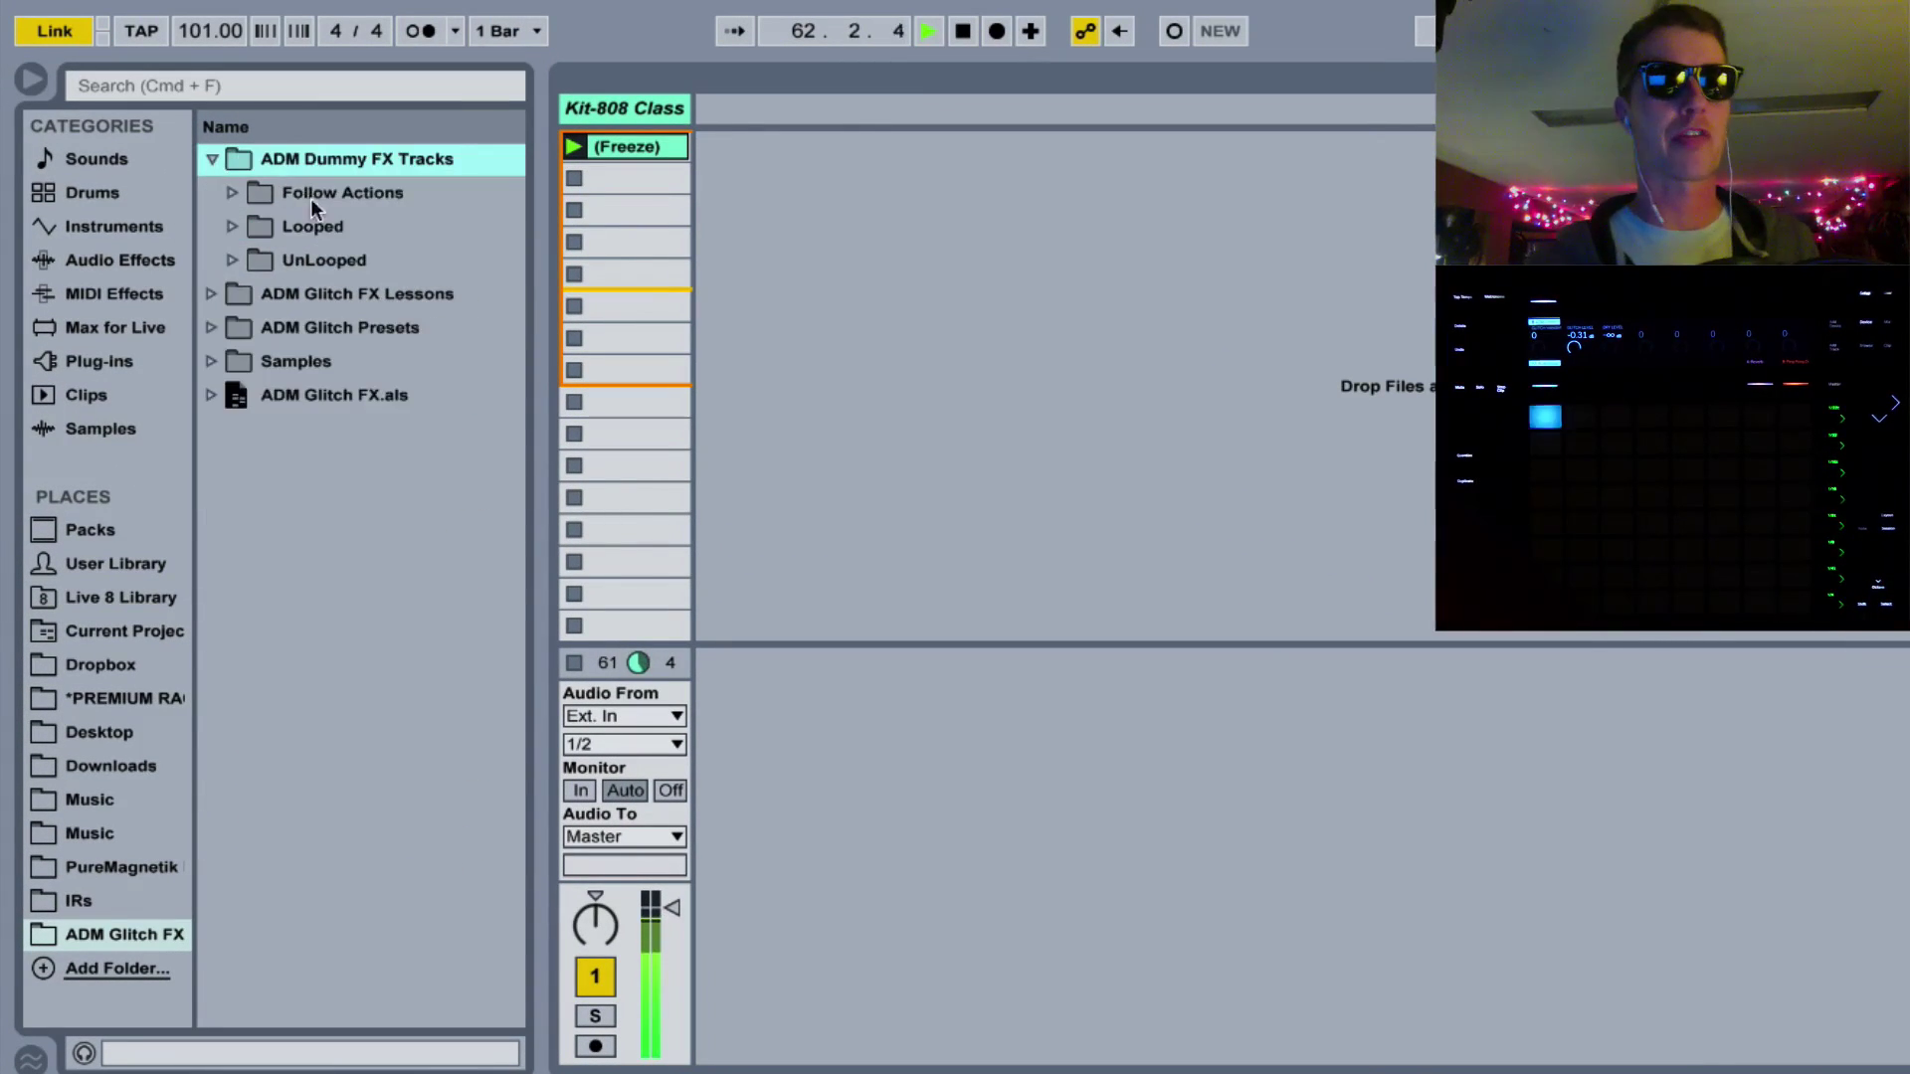
click(236, 193)
click(235, 261)
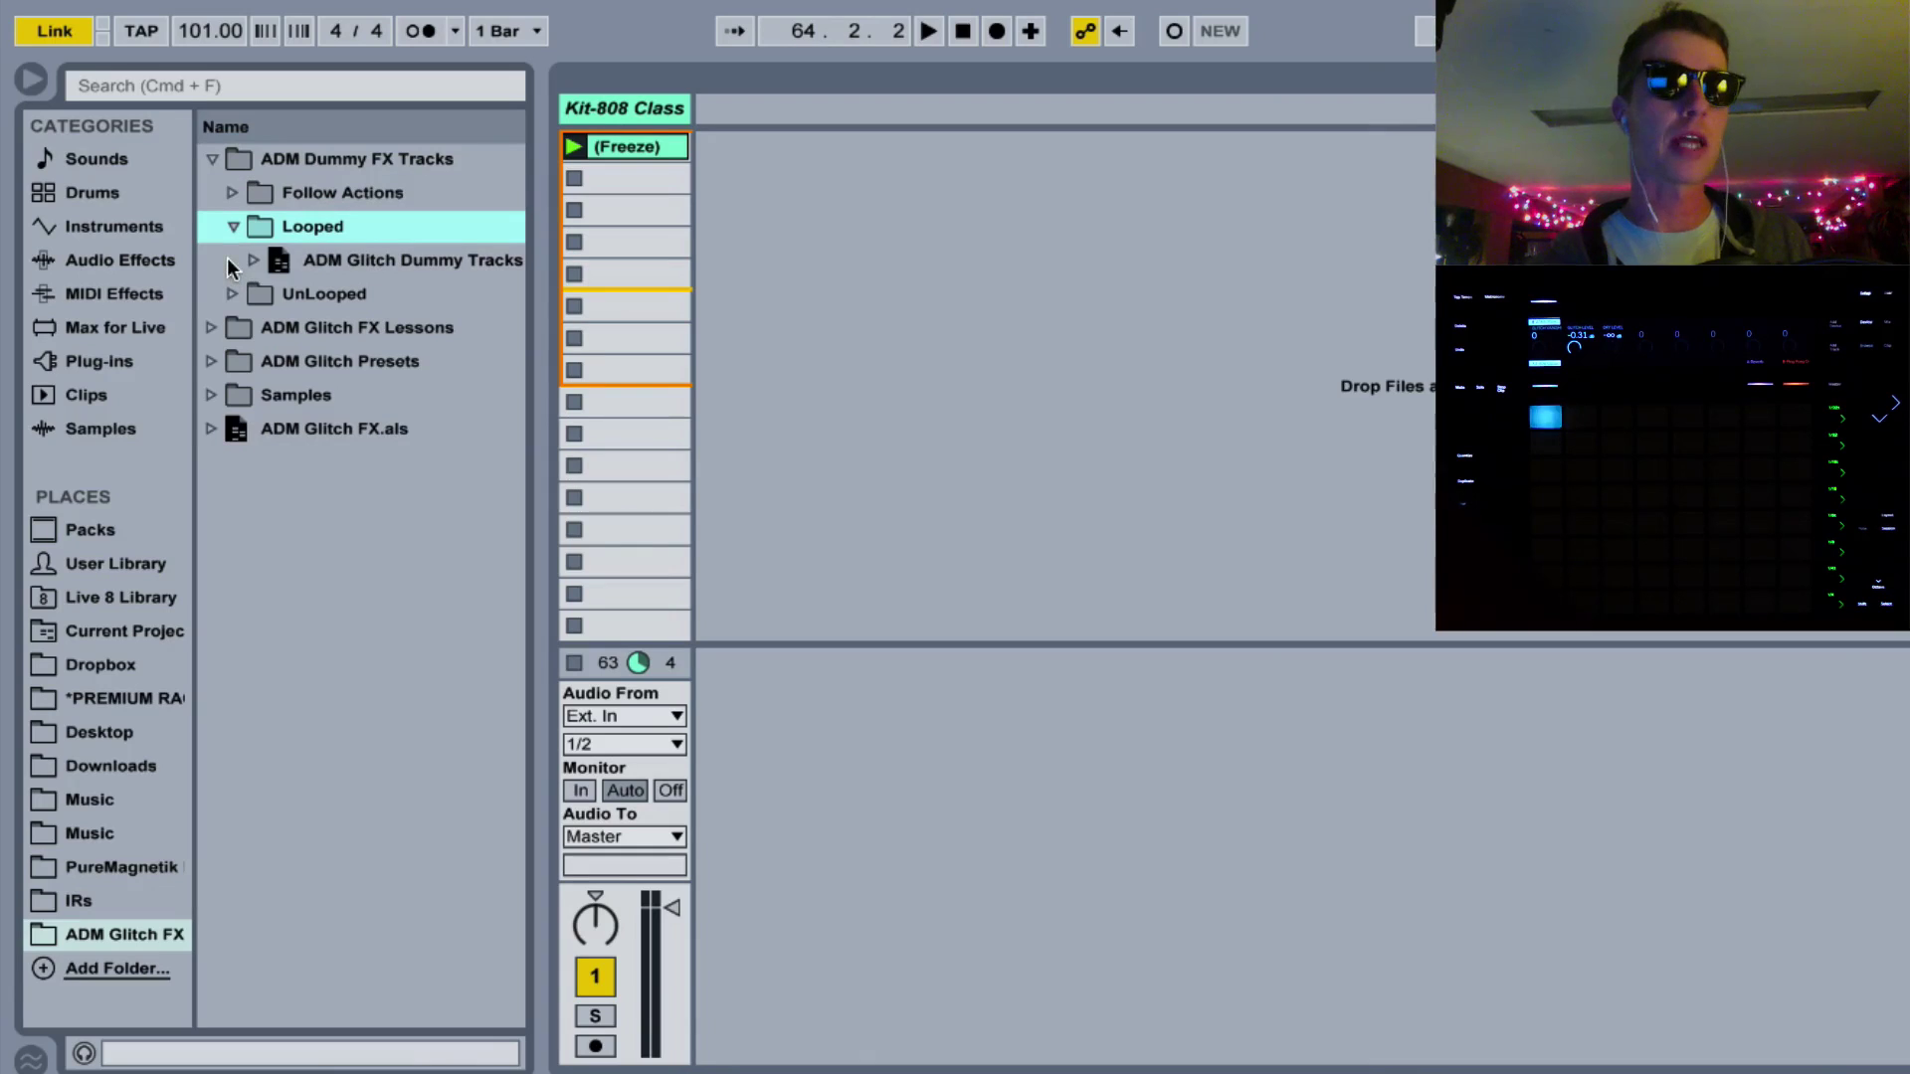
click(231, 296)
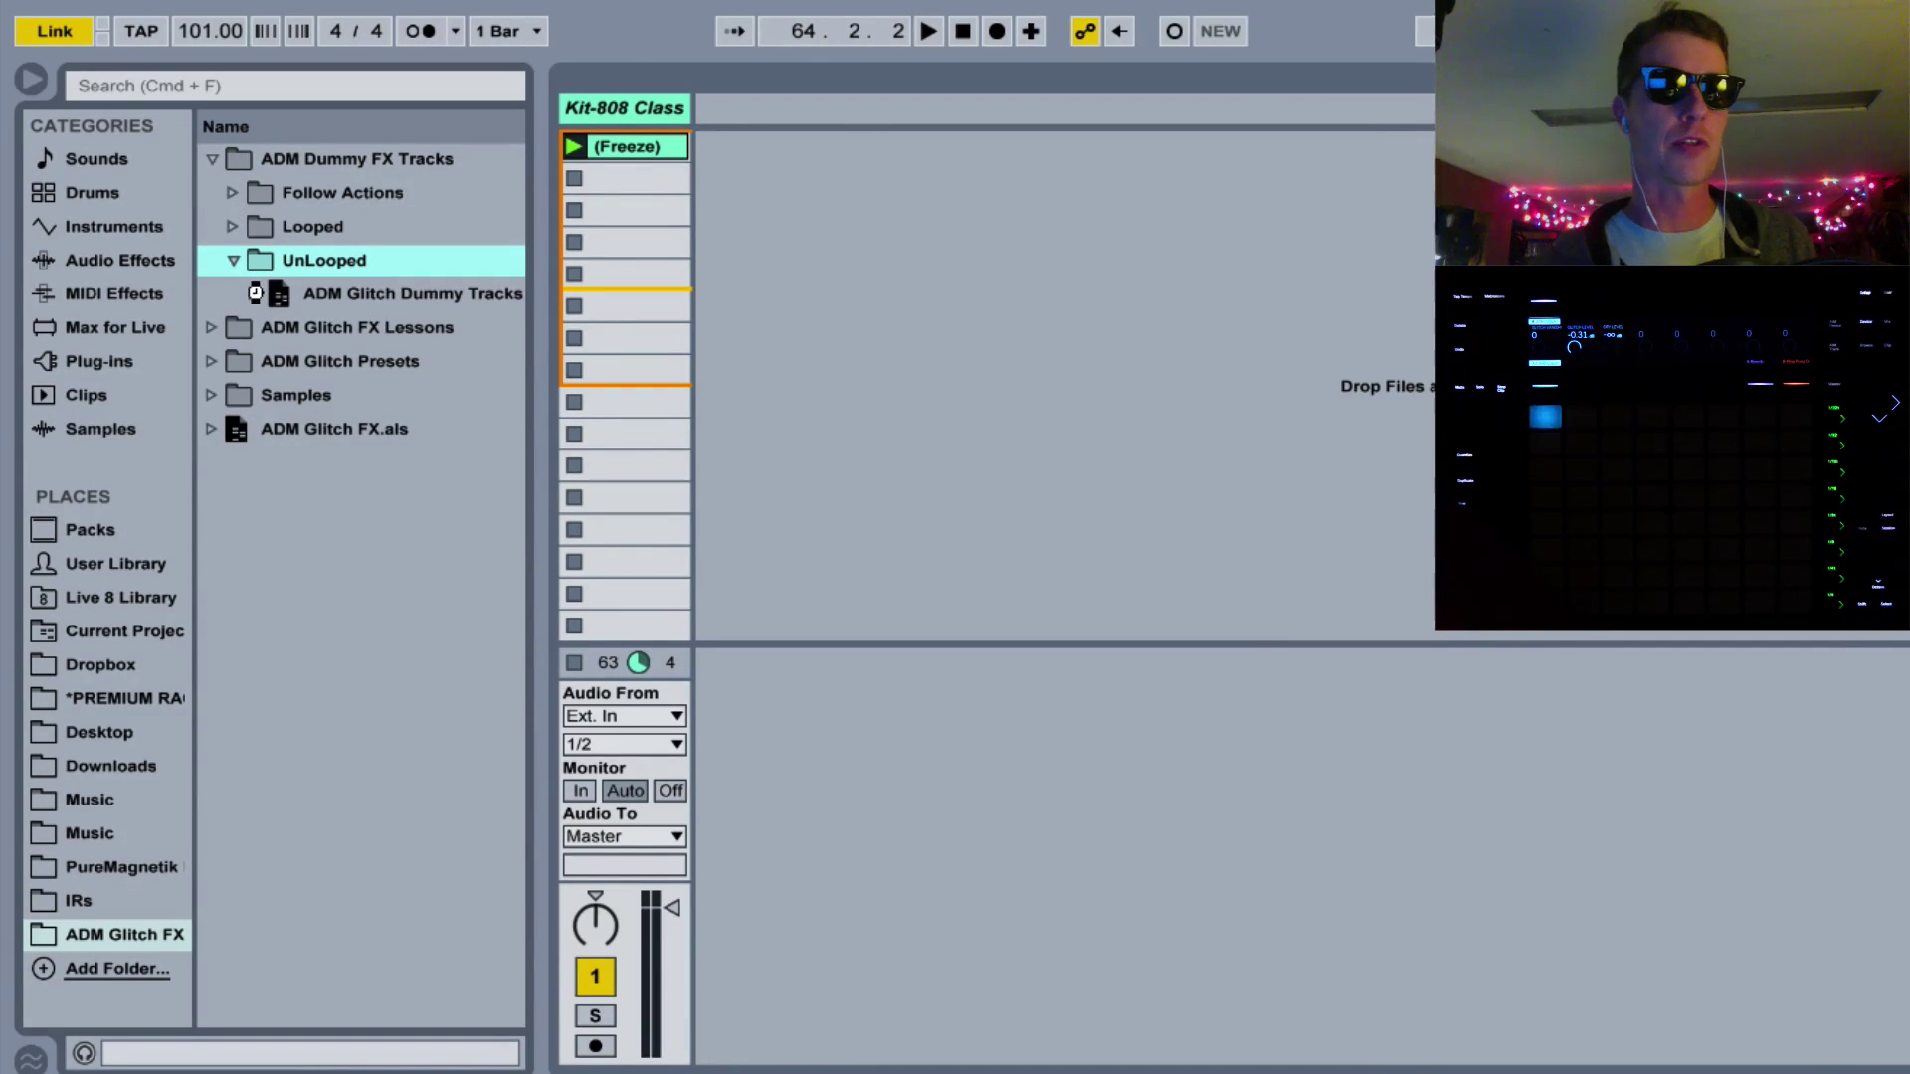
click(387, 296)
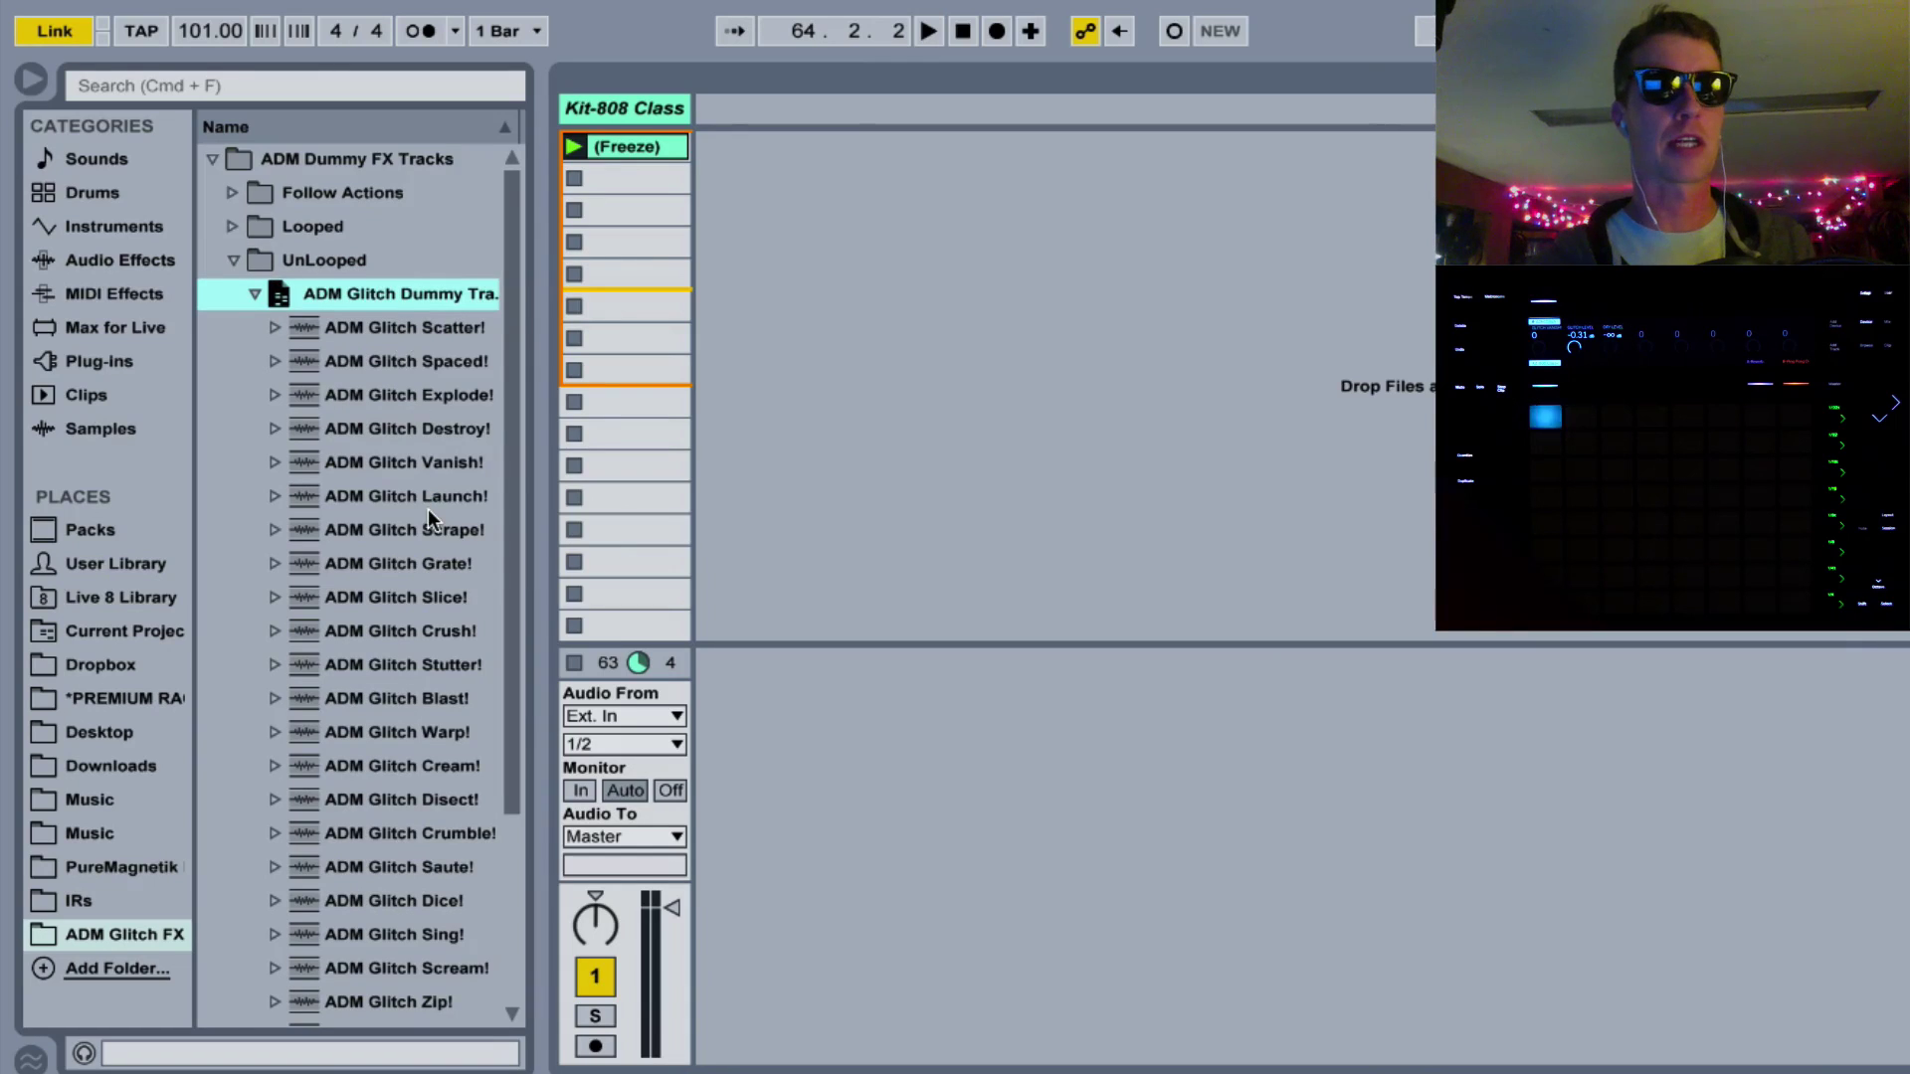
Look through the unlooped dummy tracks and the clips contained in ADM Glitch Scatter!
scroll(428, 509, down, 5)
scroll(428, 510, up, 5)
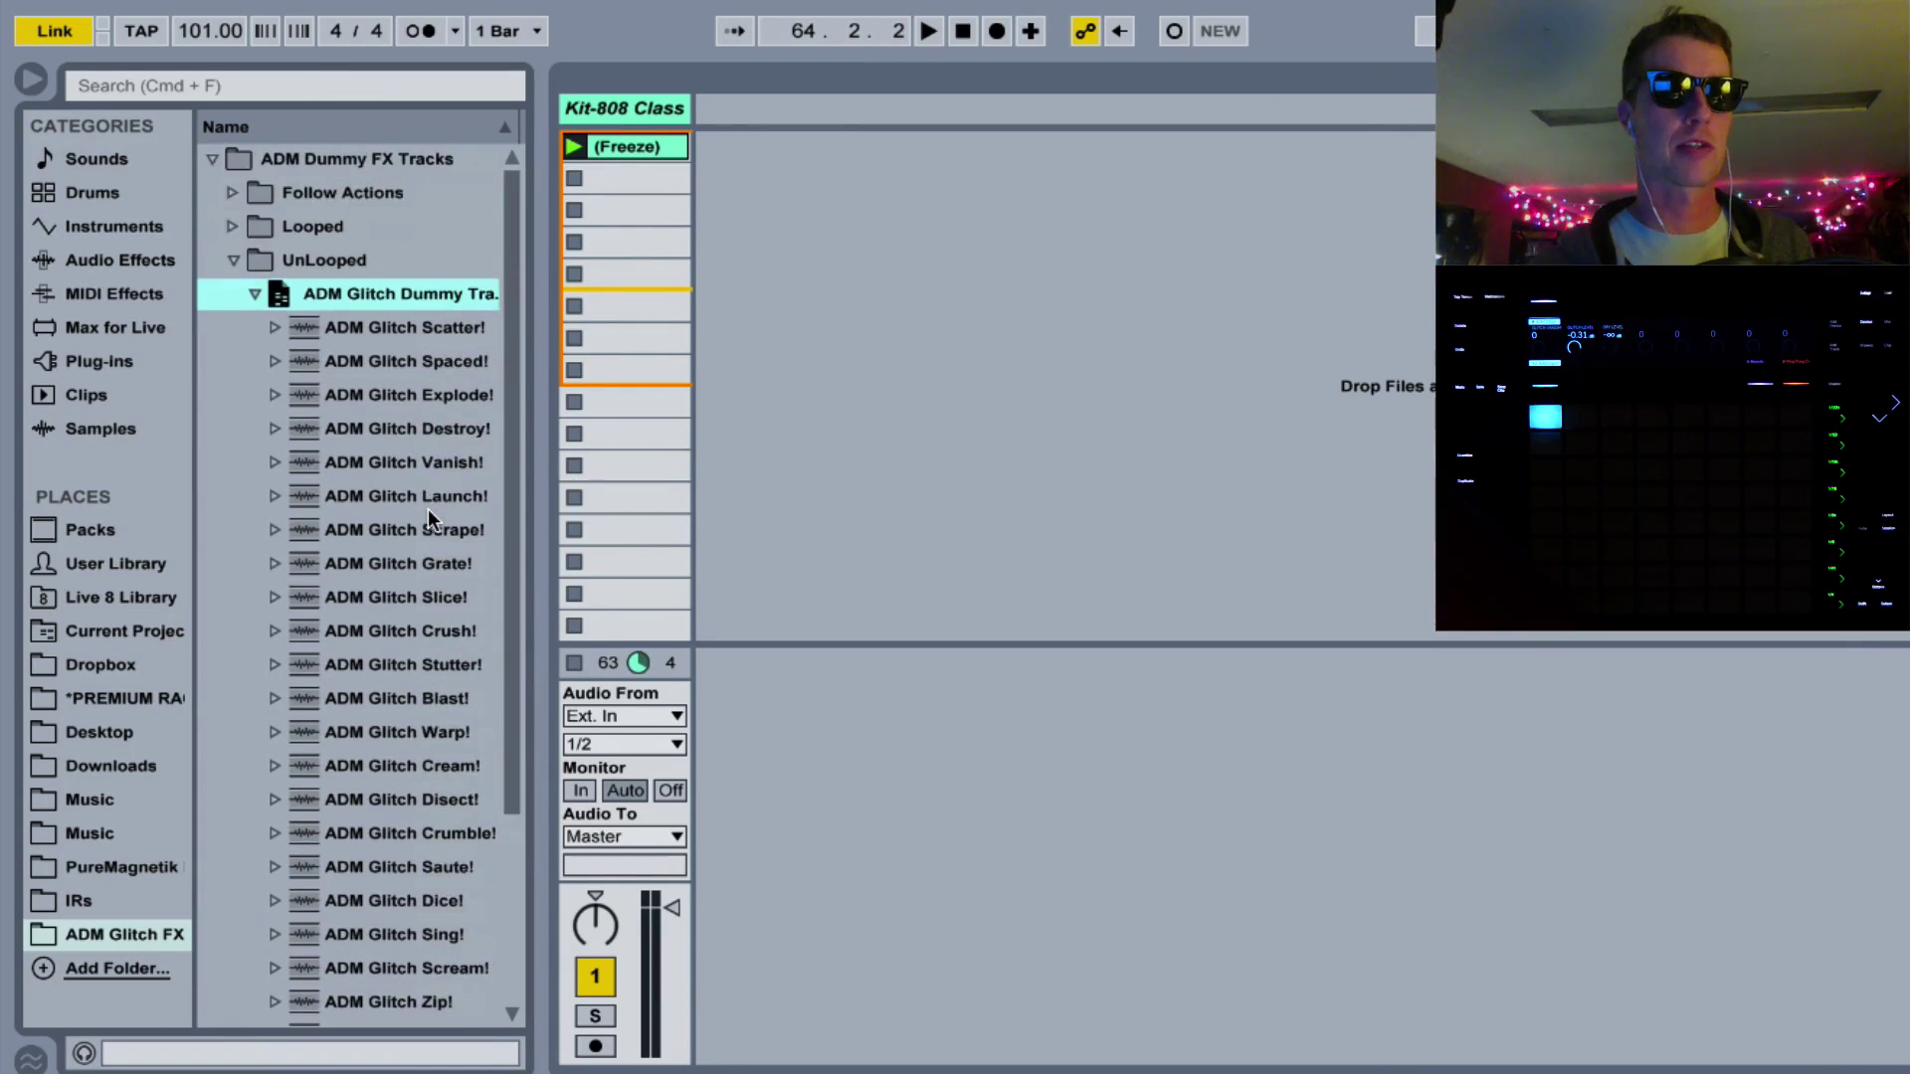
click(284, 328)
scroll(433, 647, down, 5)
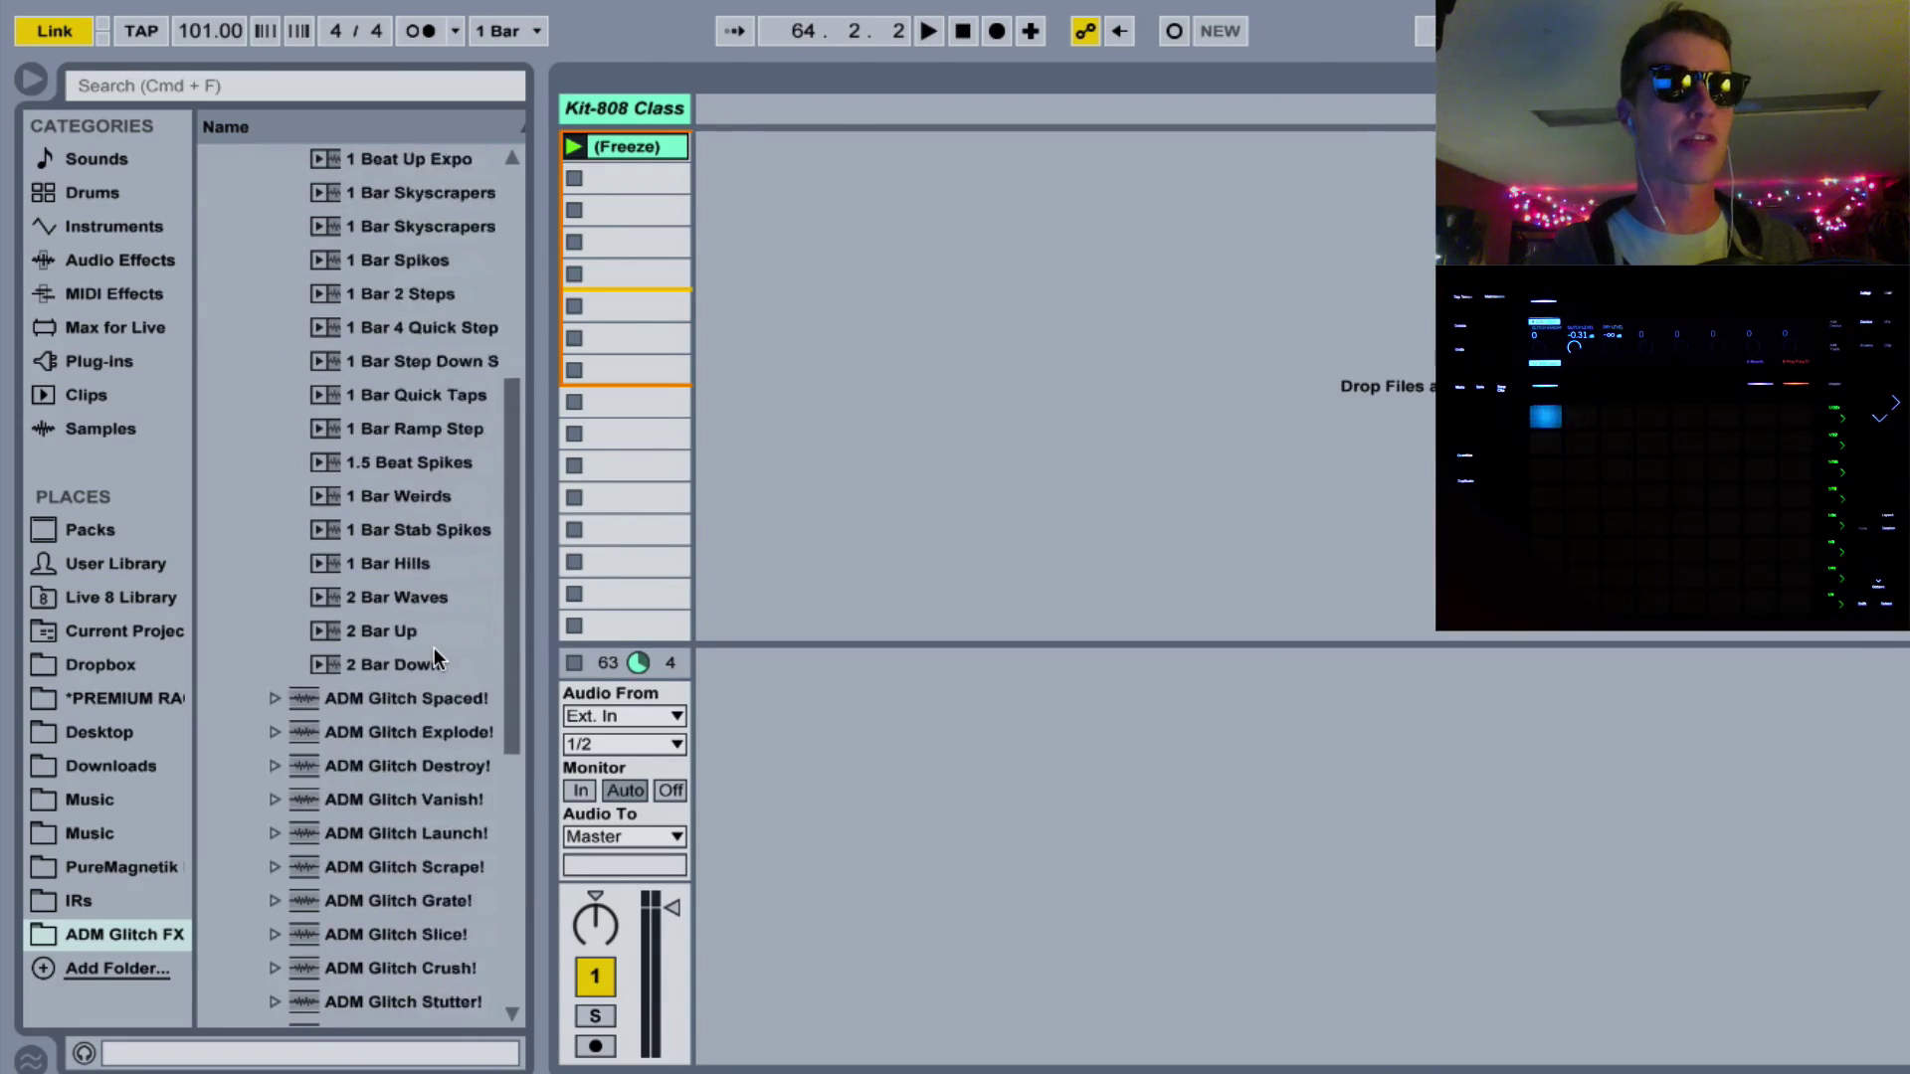
scroll(434, 648, up, 5)
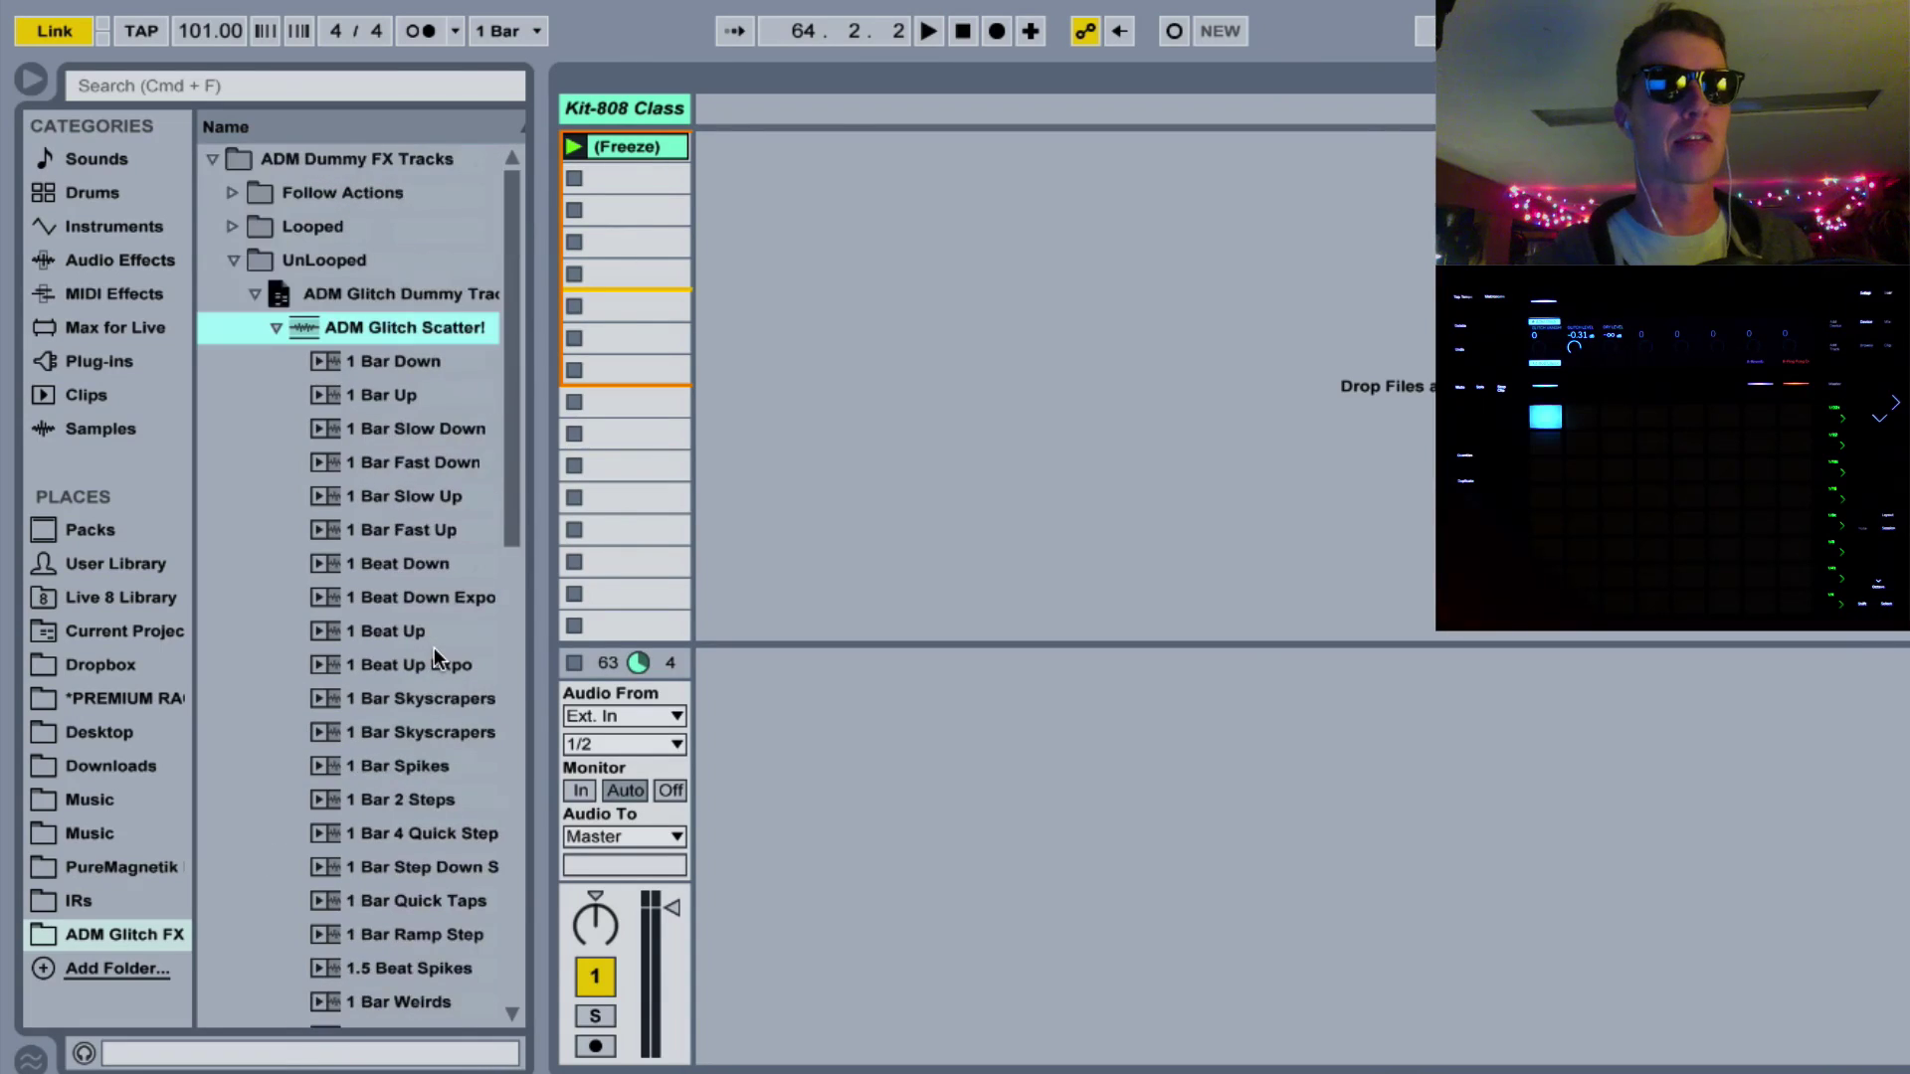
click(277, 328)
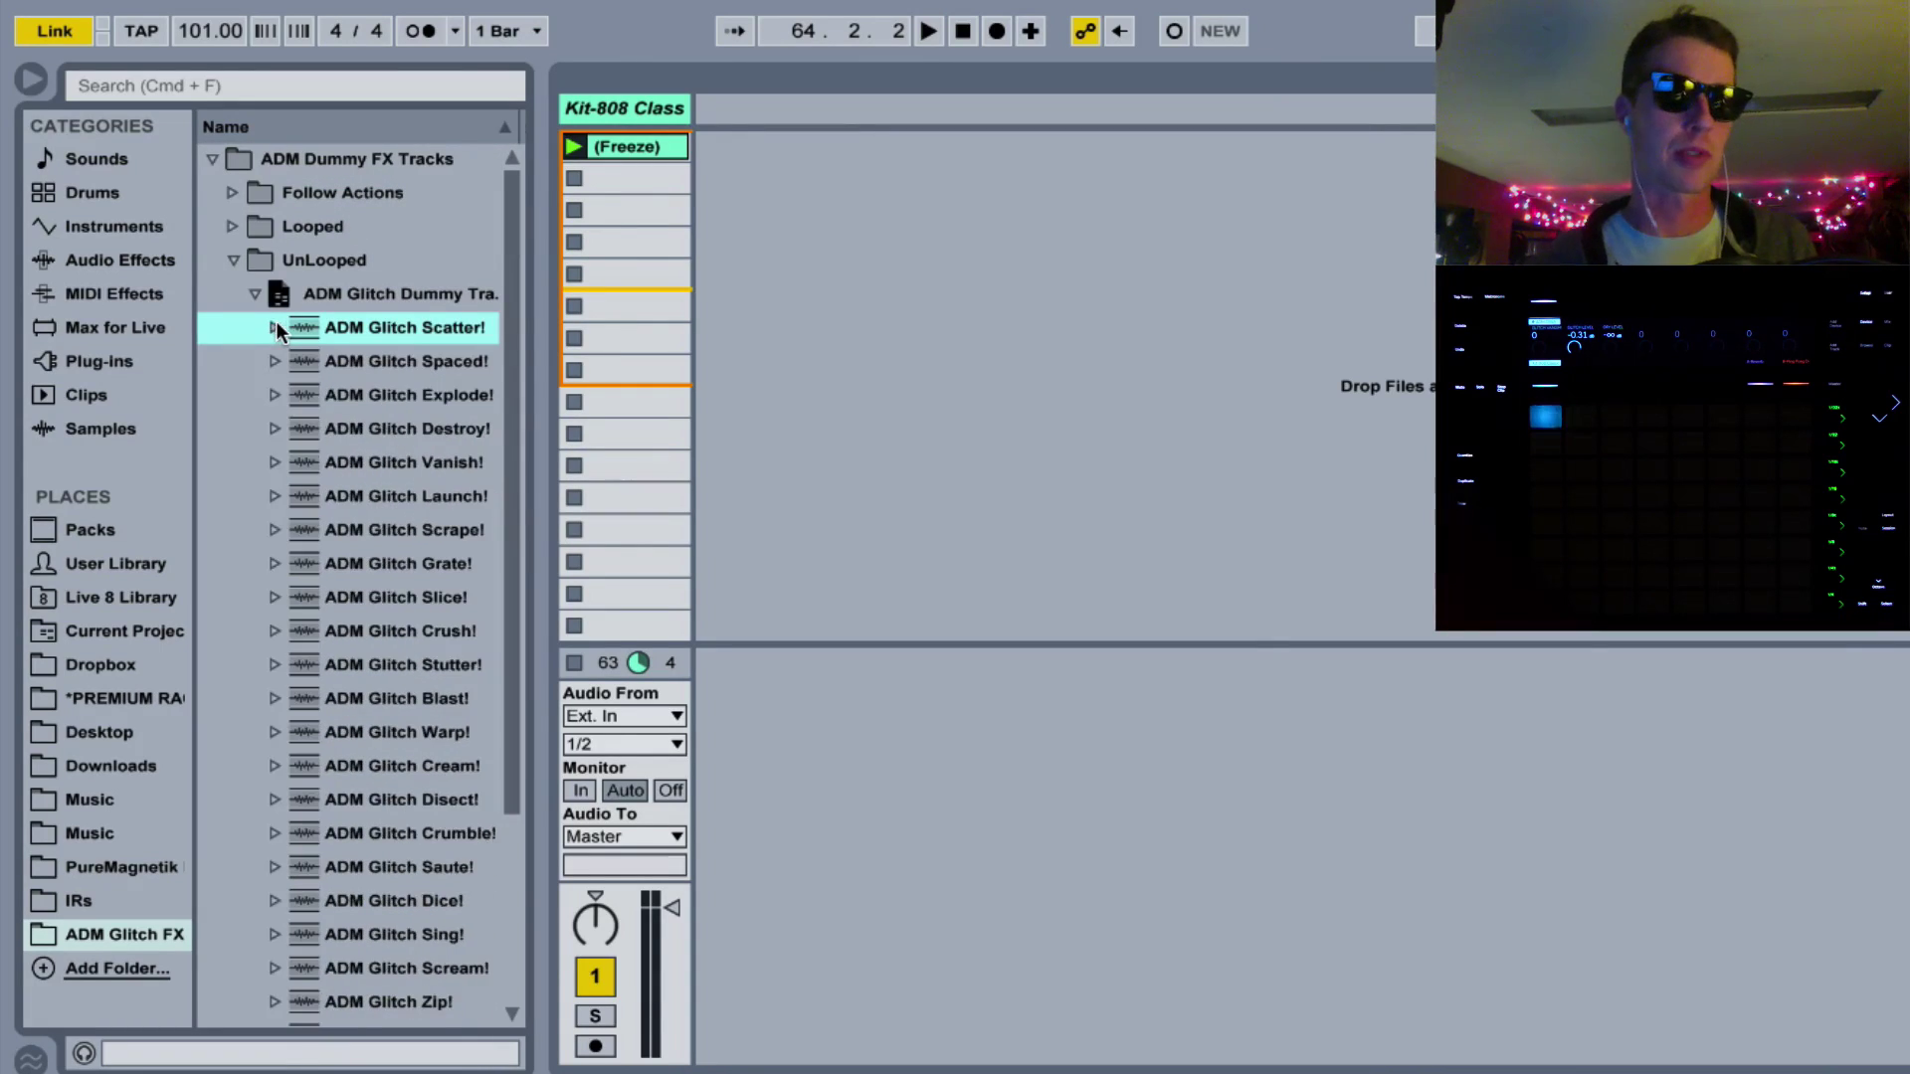
Add the unlooped ADM Glitch Launch! dummy track to the set and route the Kit-808 Classic track's audio output to it
click(380, 497)
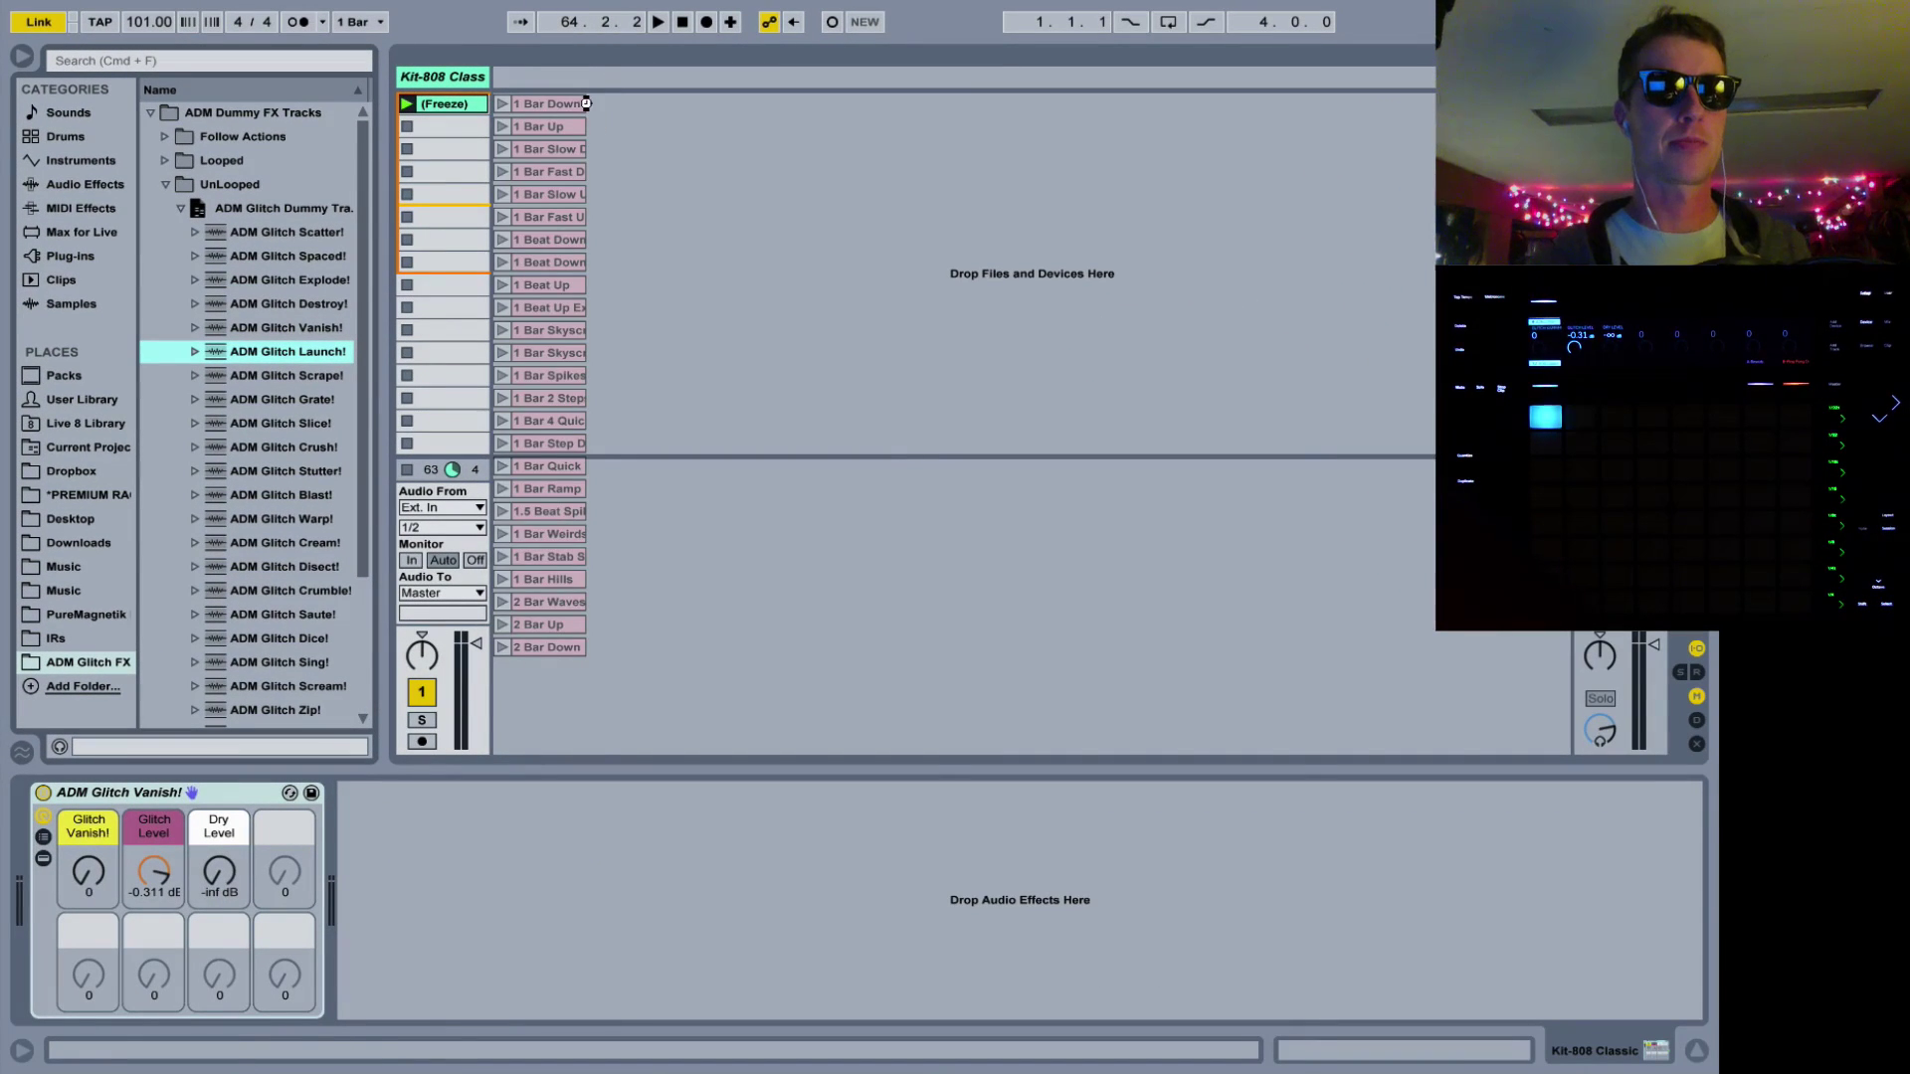
drag(586, 104, 587, 104)
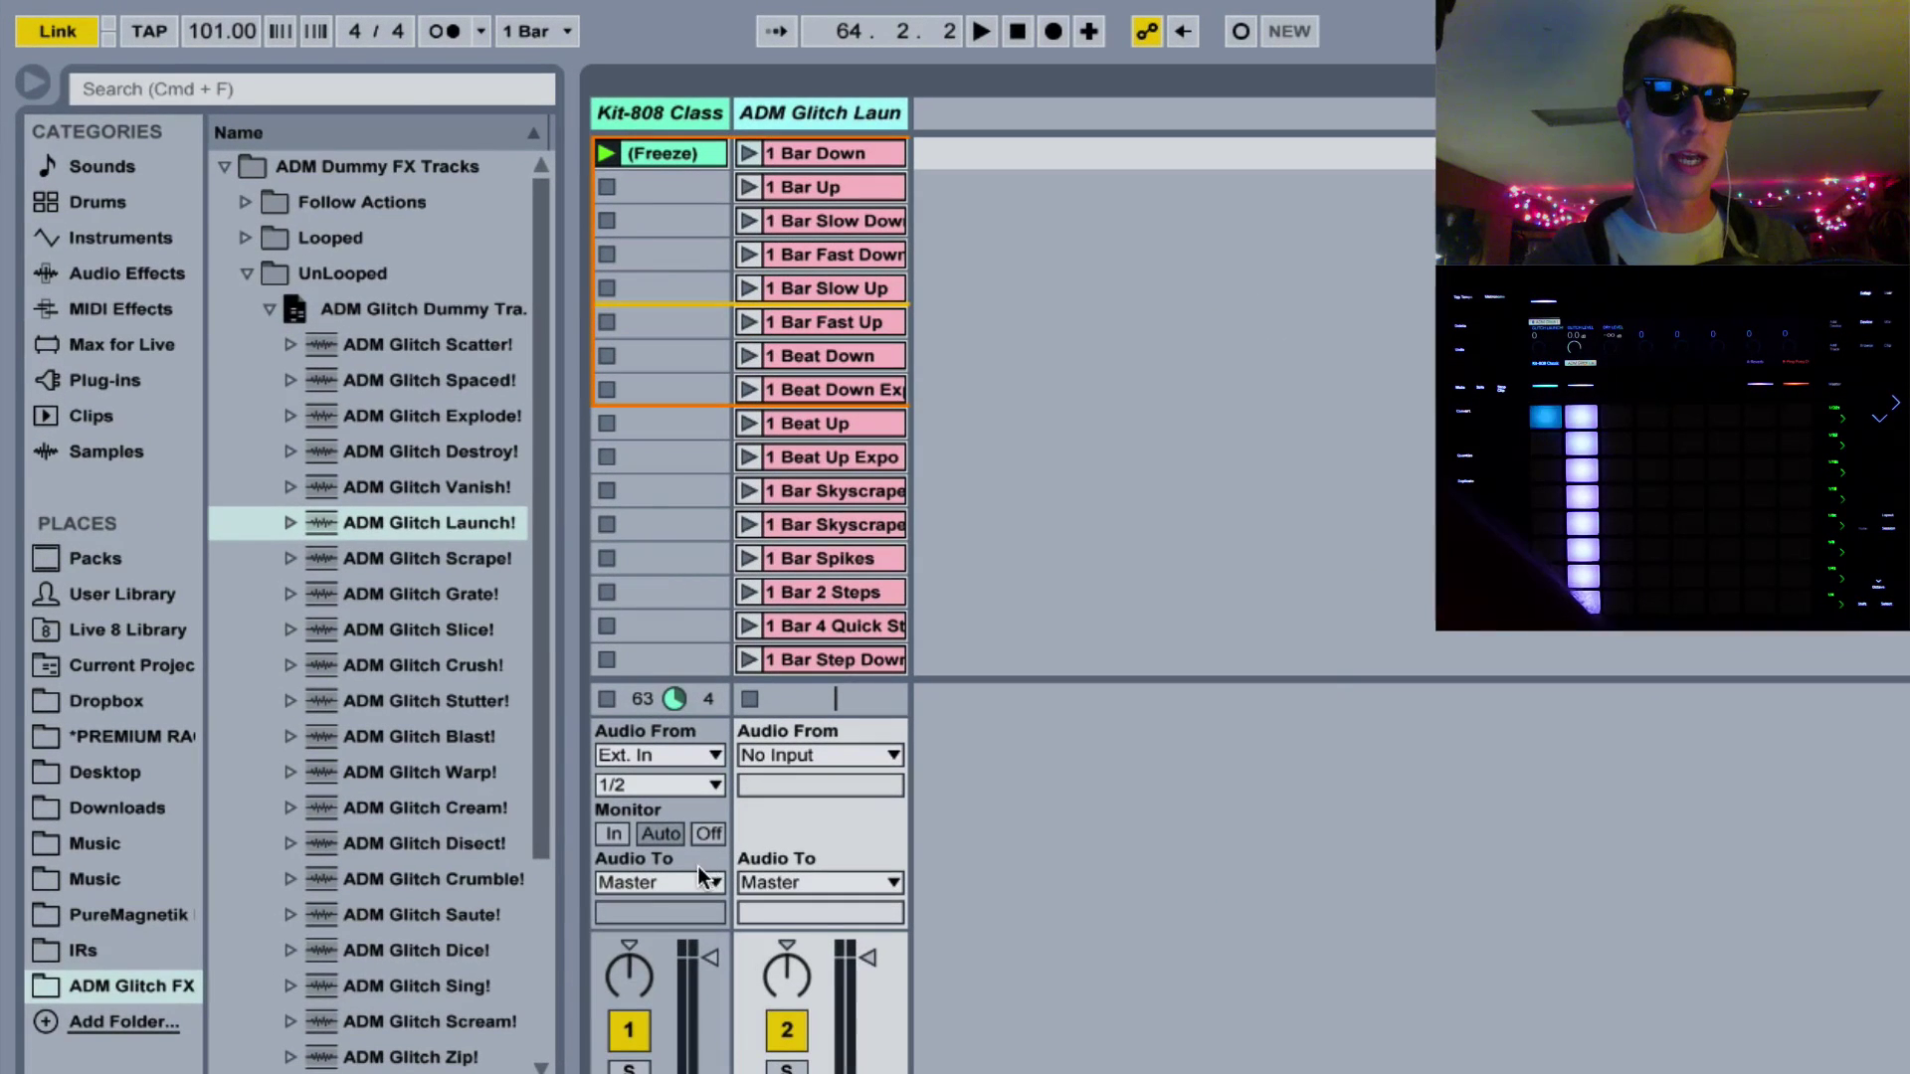
click(695, 882)
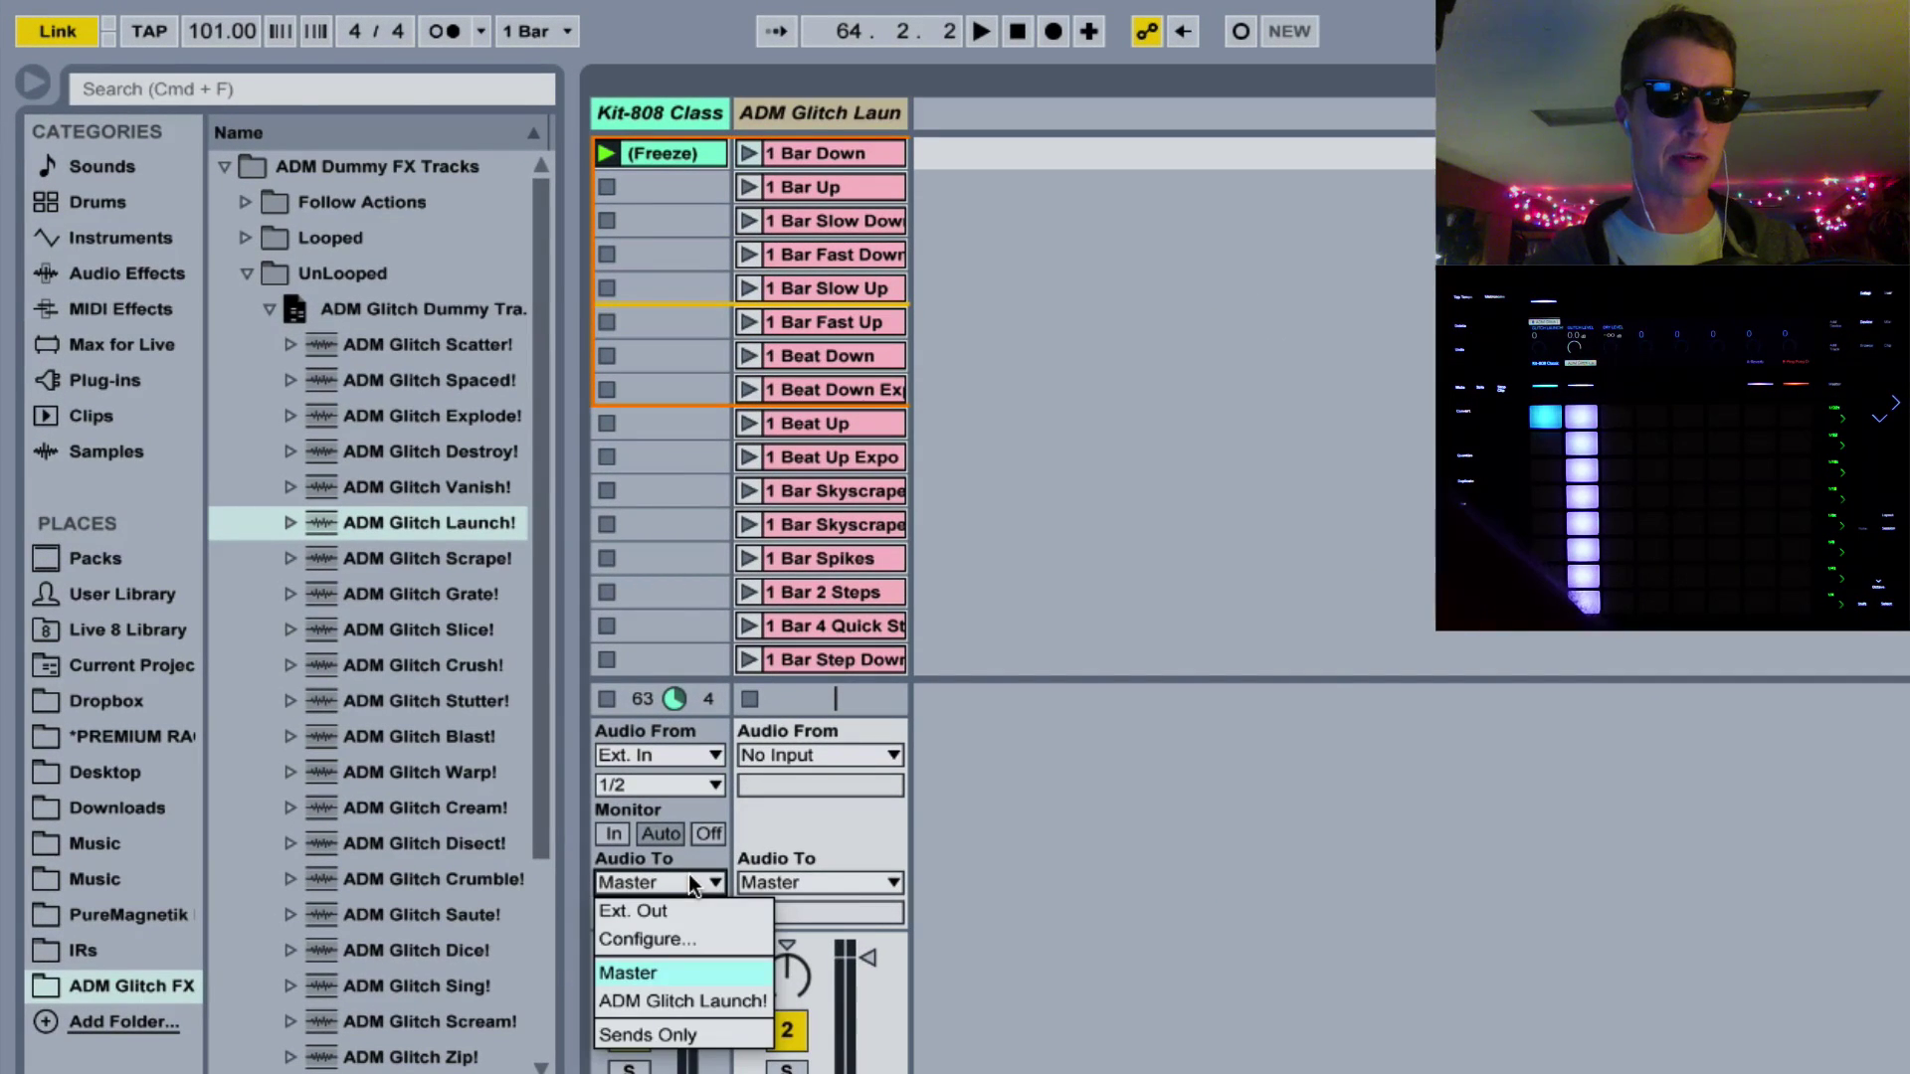
click(679, 1001)
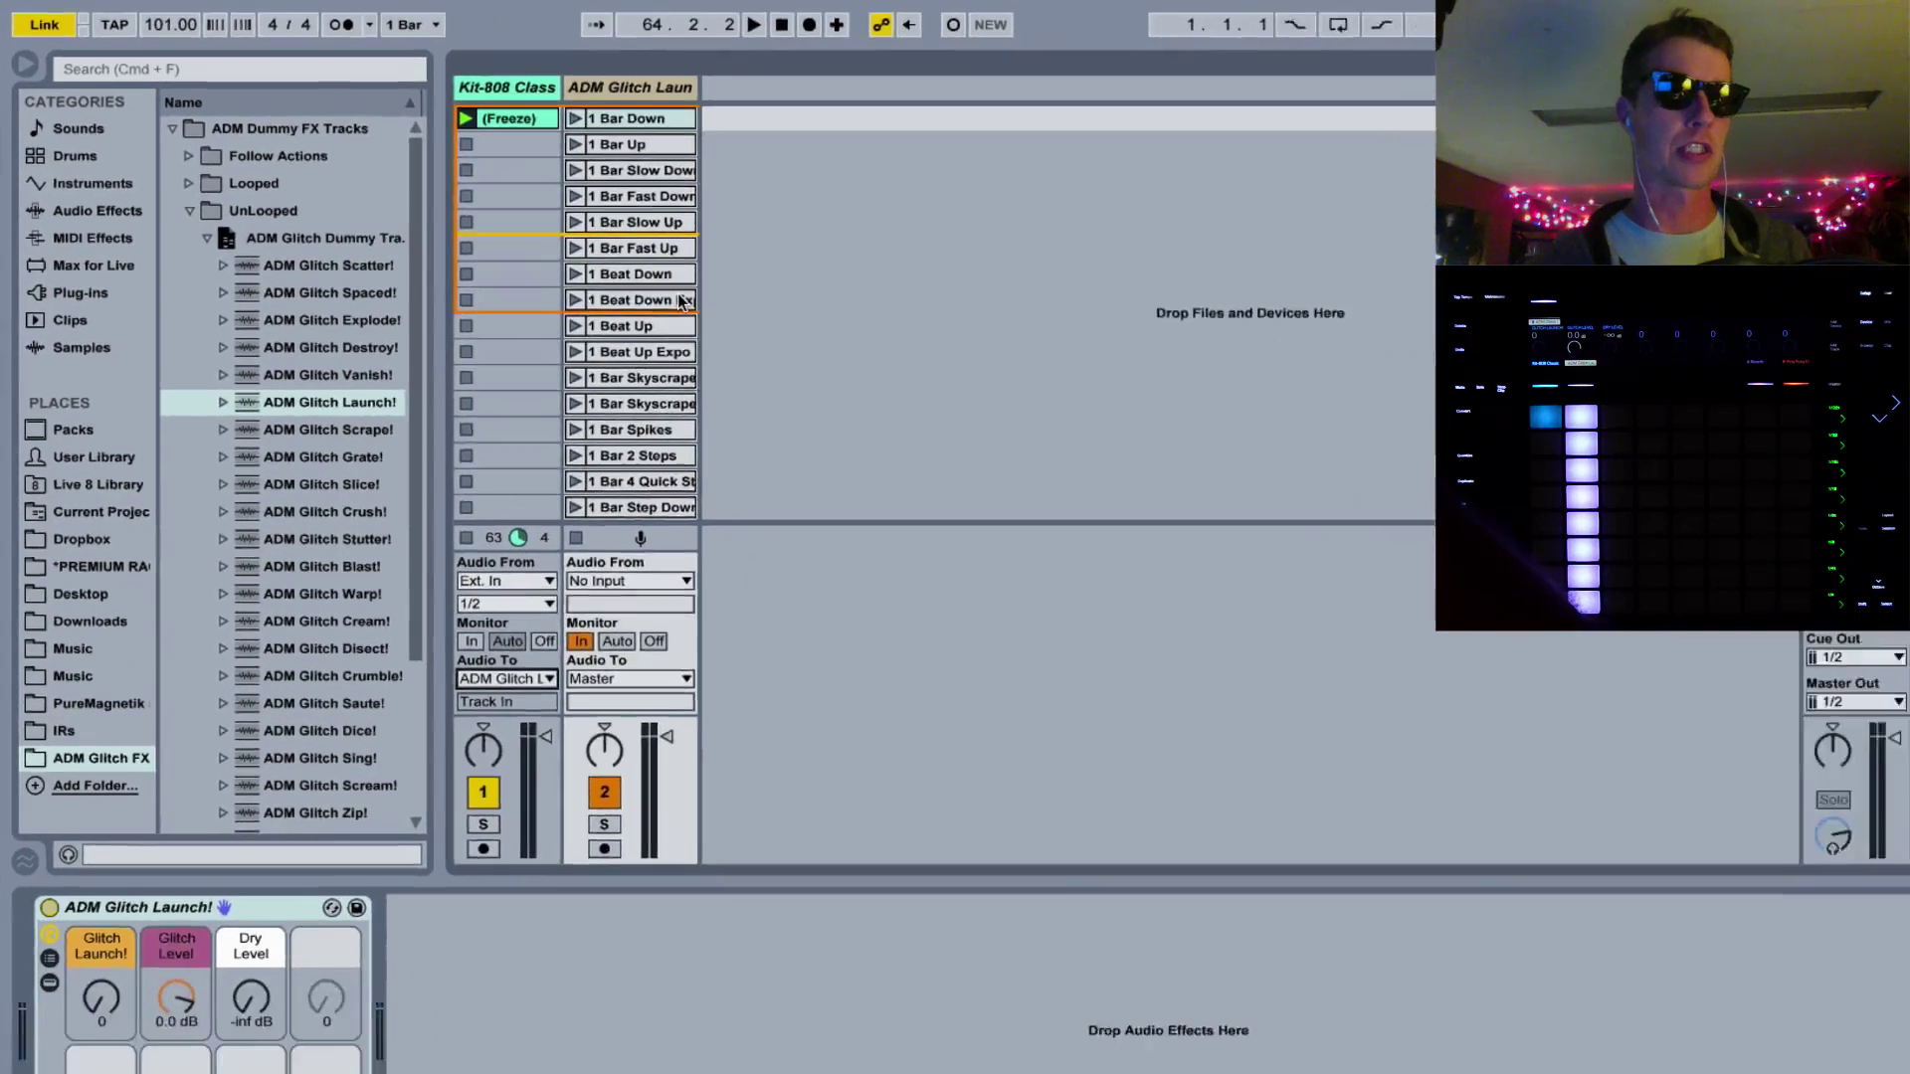
Compare the racks on both tracks and display the Glitch Launch! macro envelope of the 1 Bar Down clip
click(475, 95)
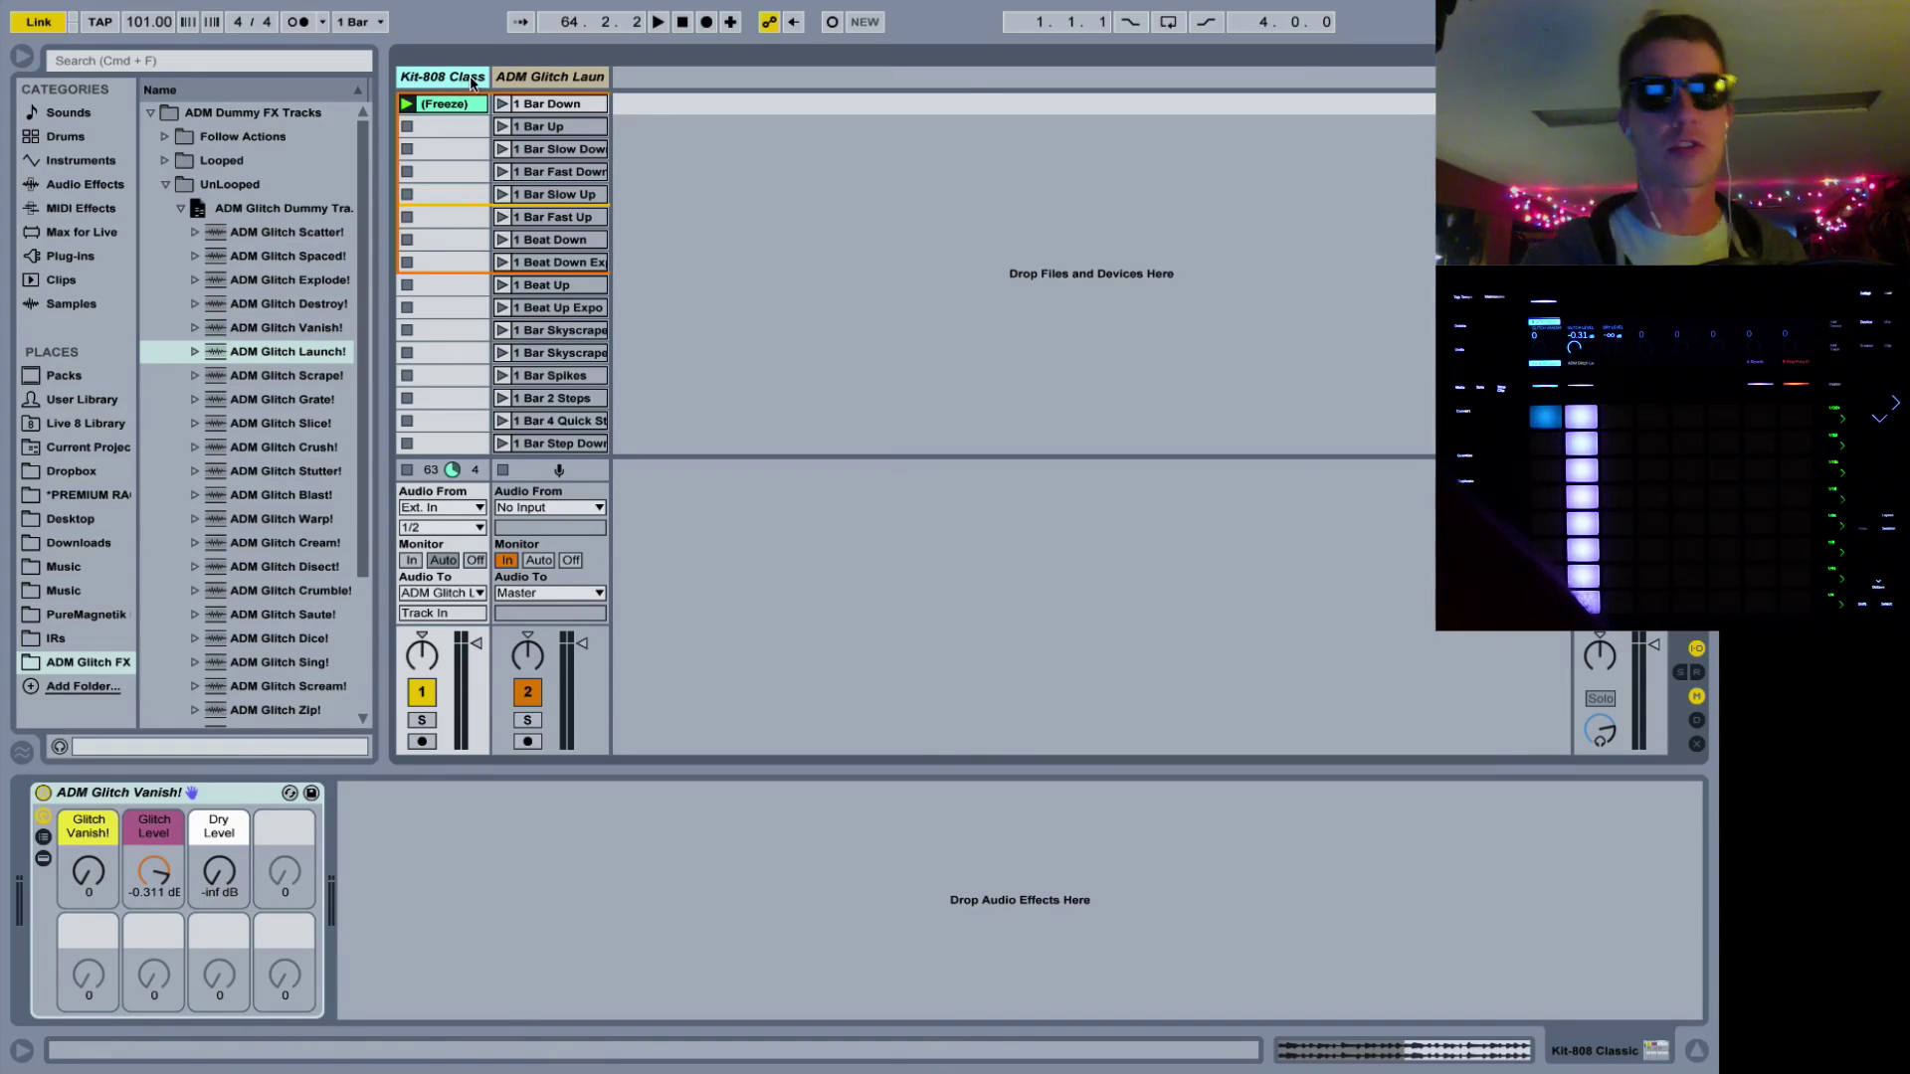
click(567, 75)
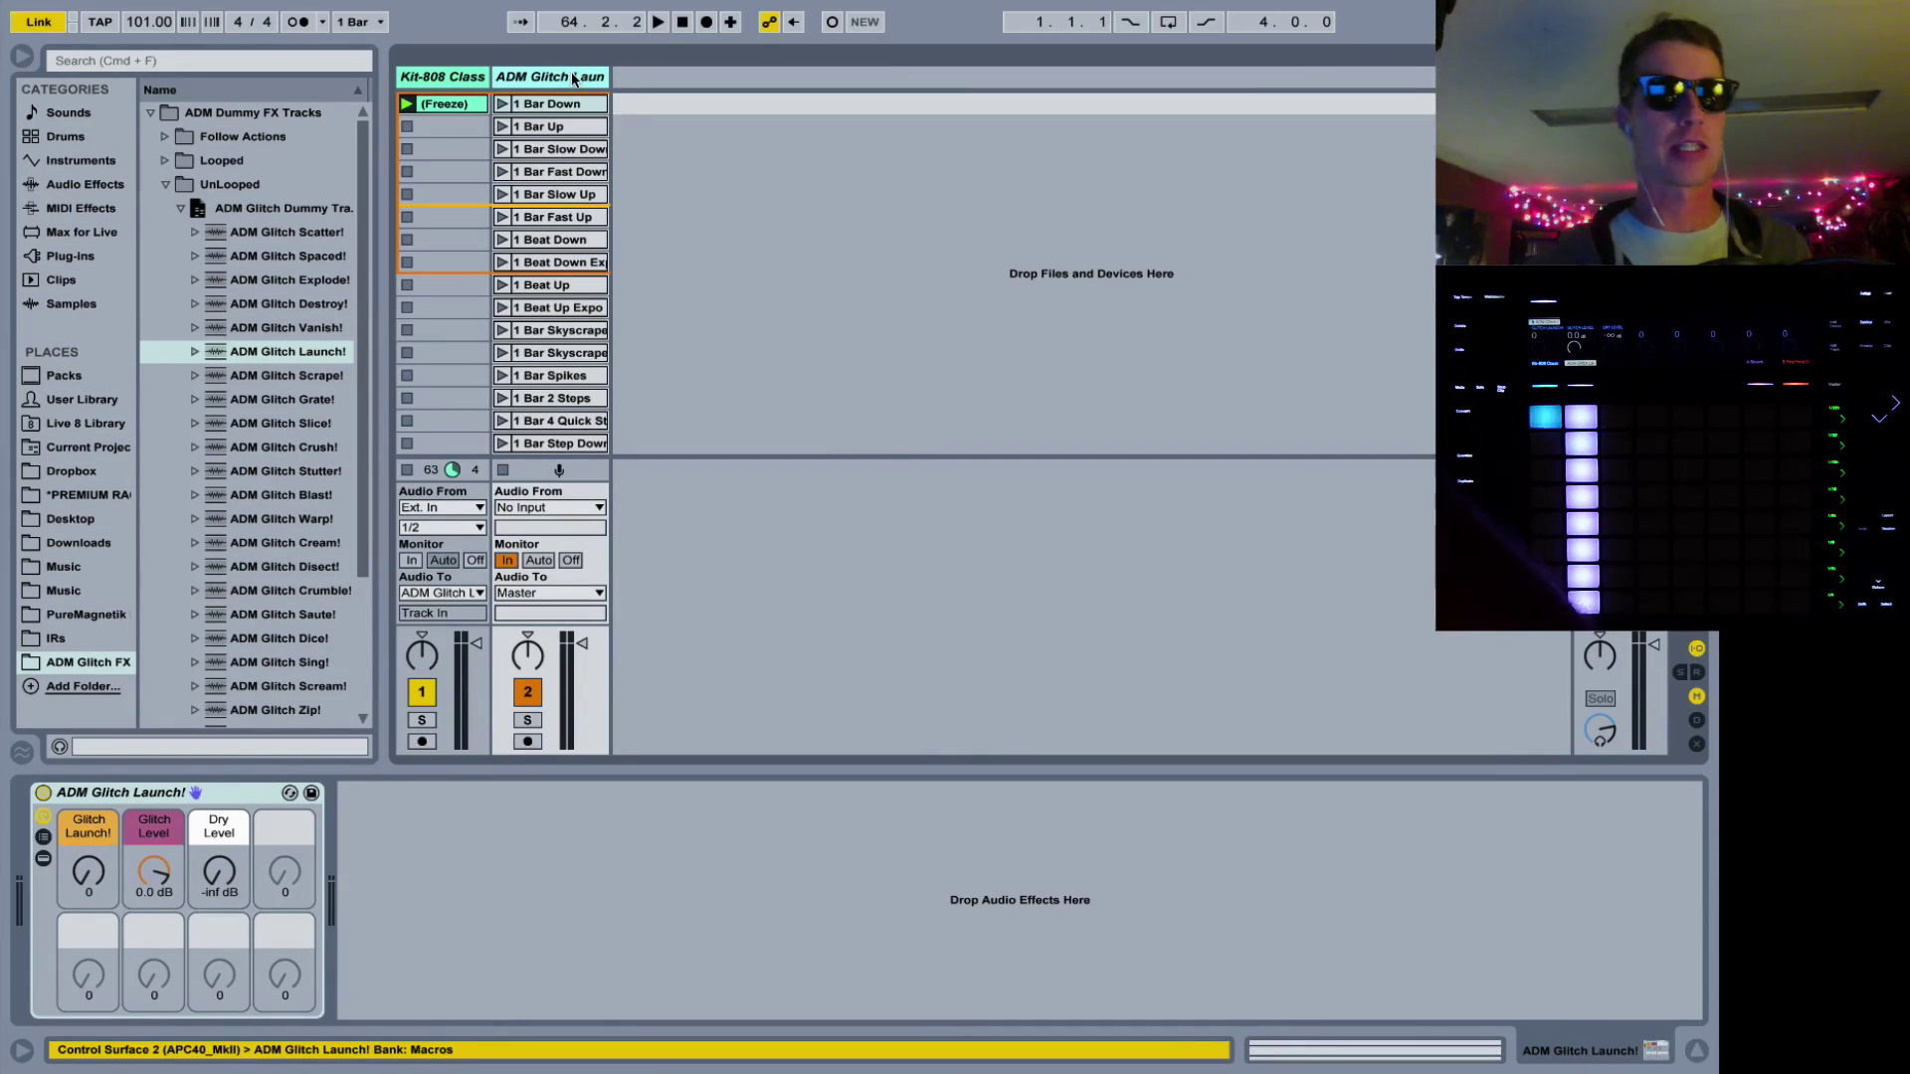
click(543, 105)
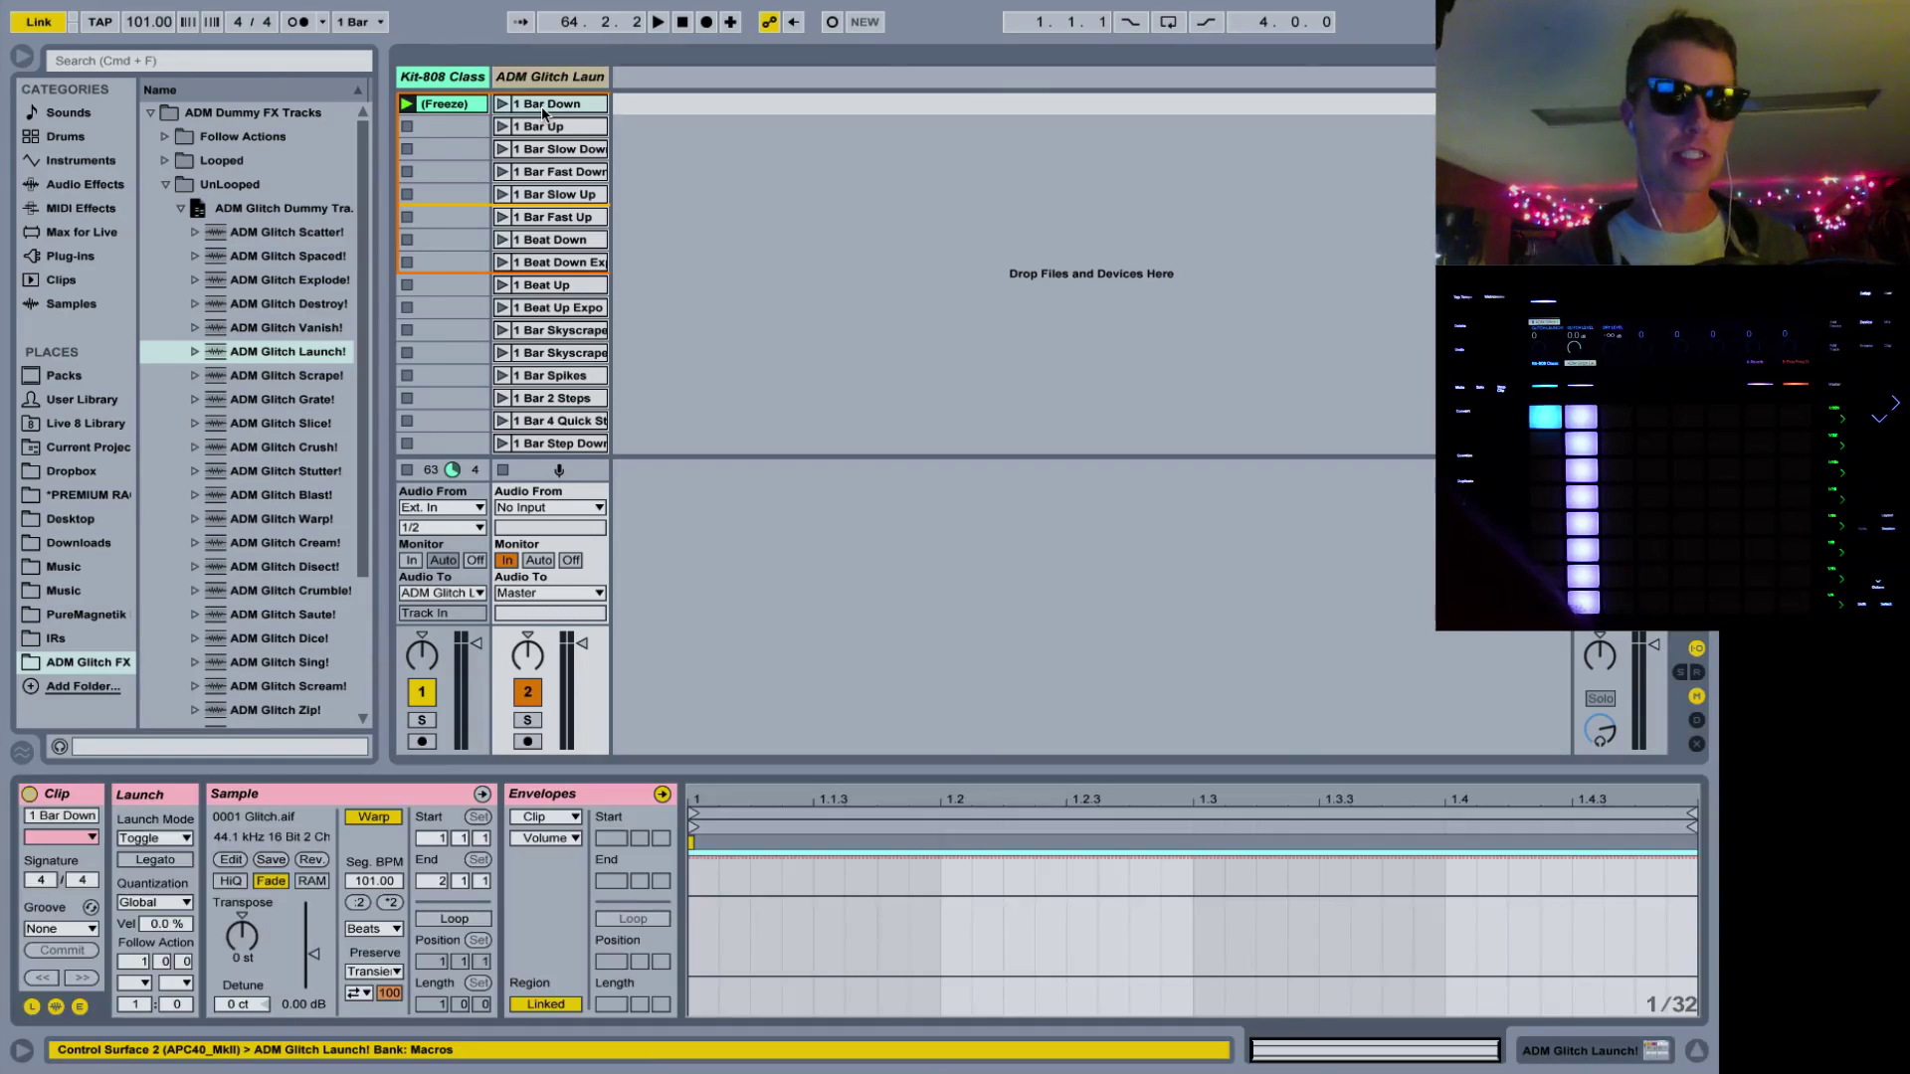
click(527, 83)
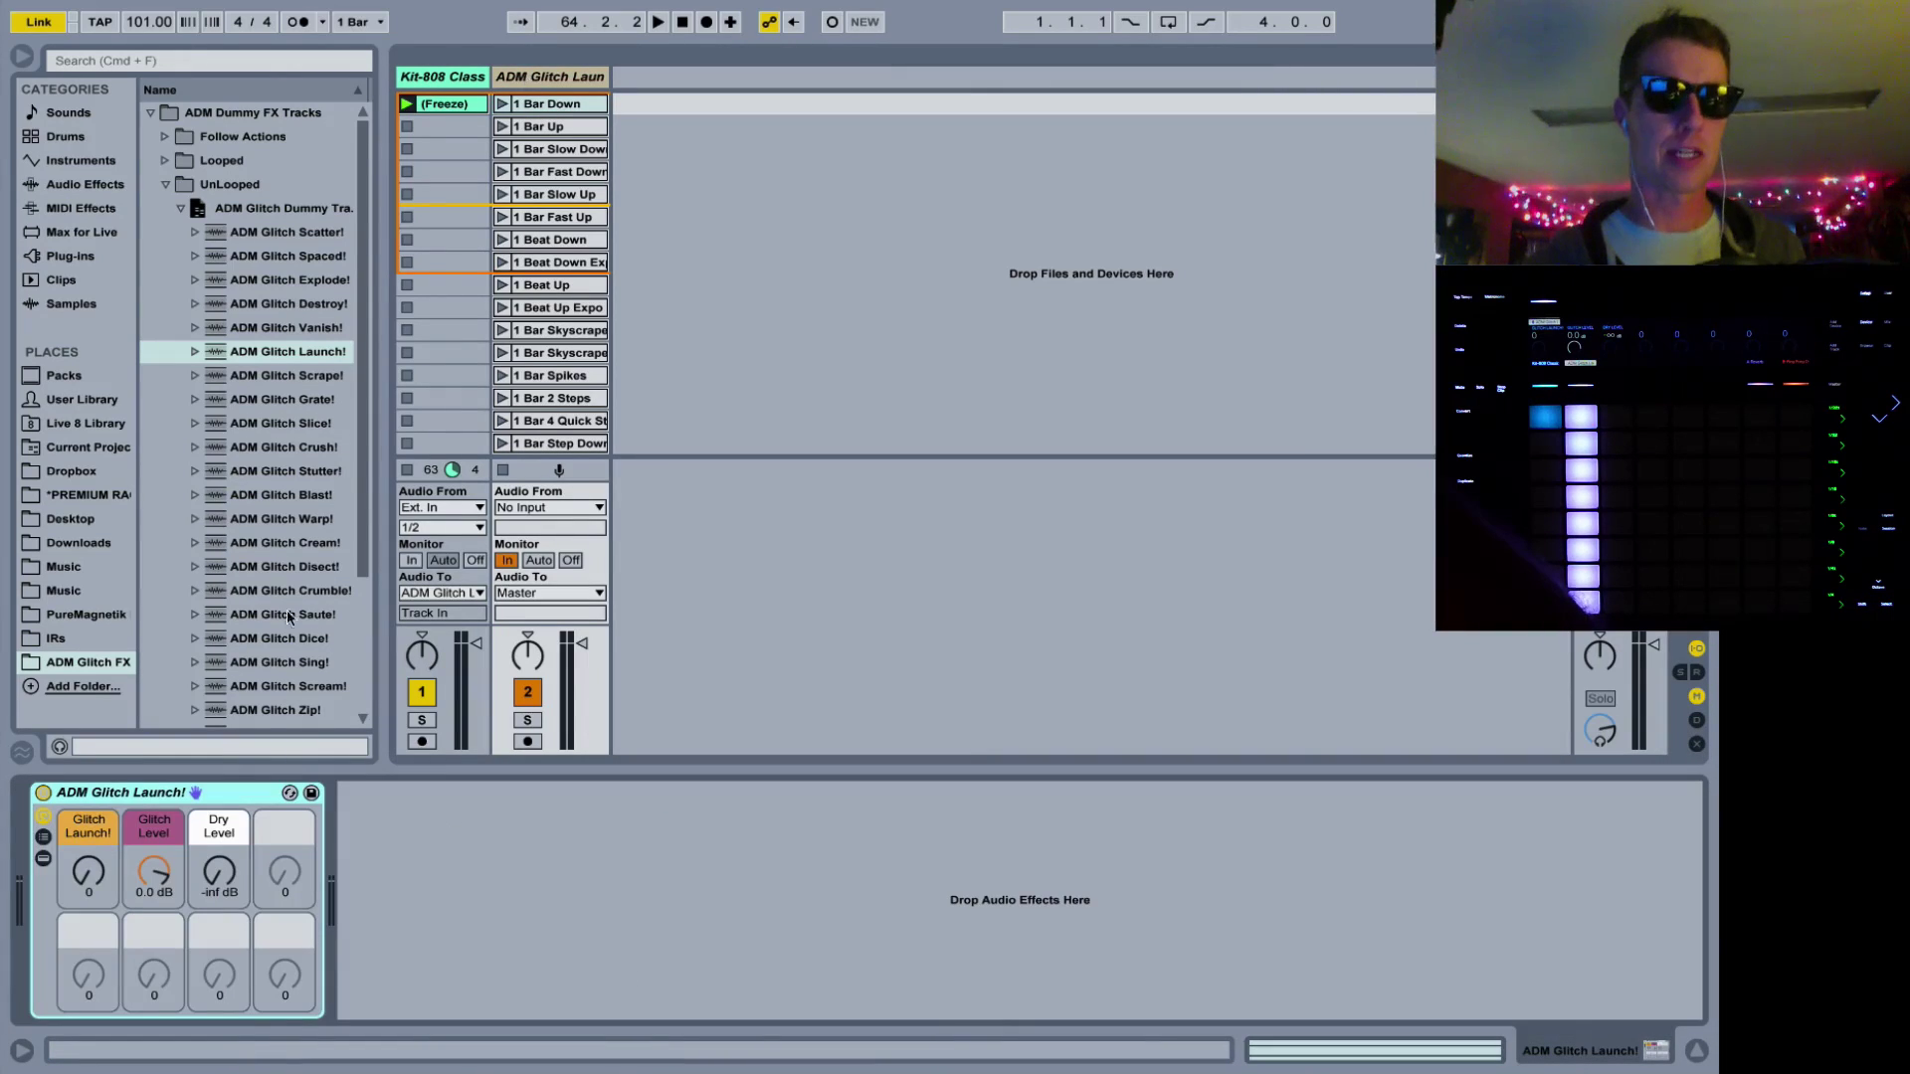
click(88, 868)
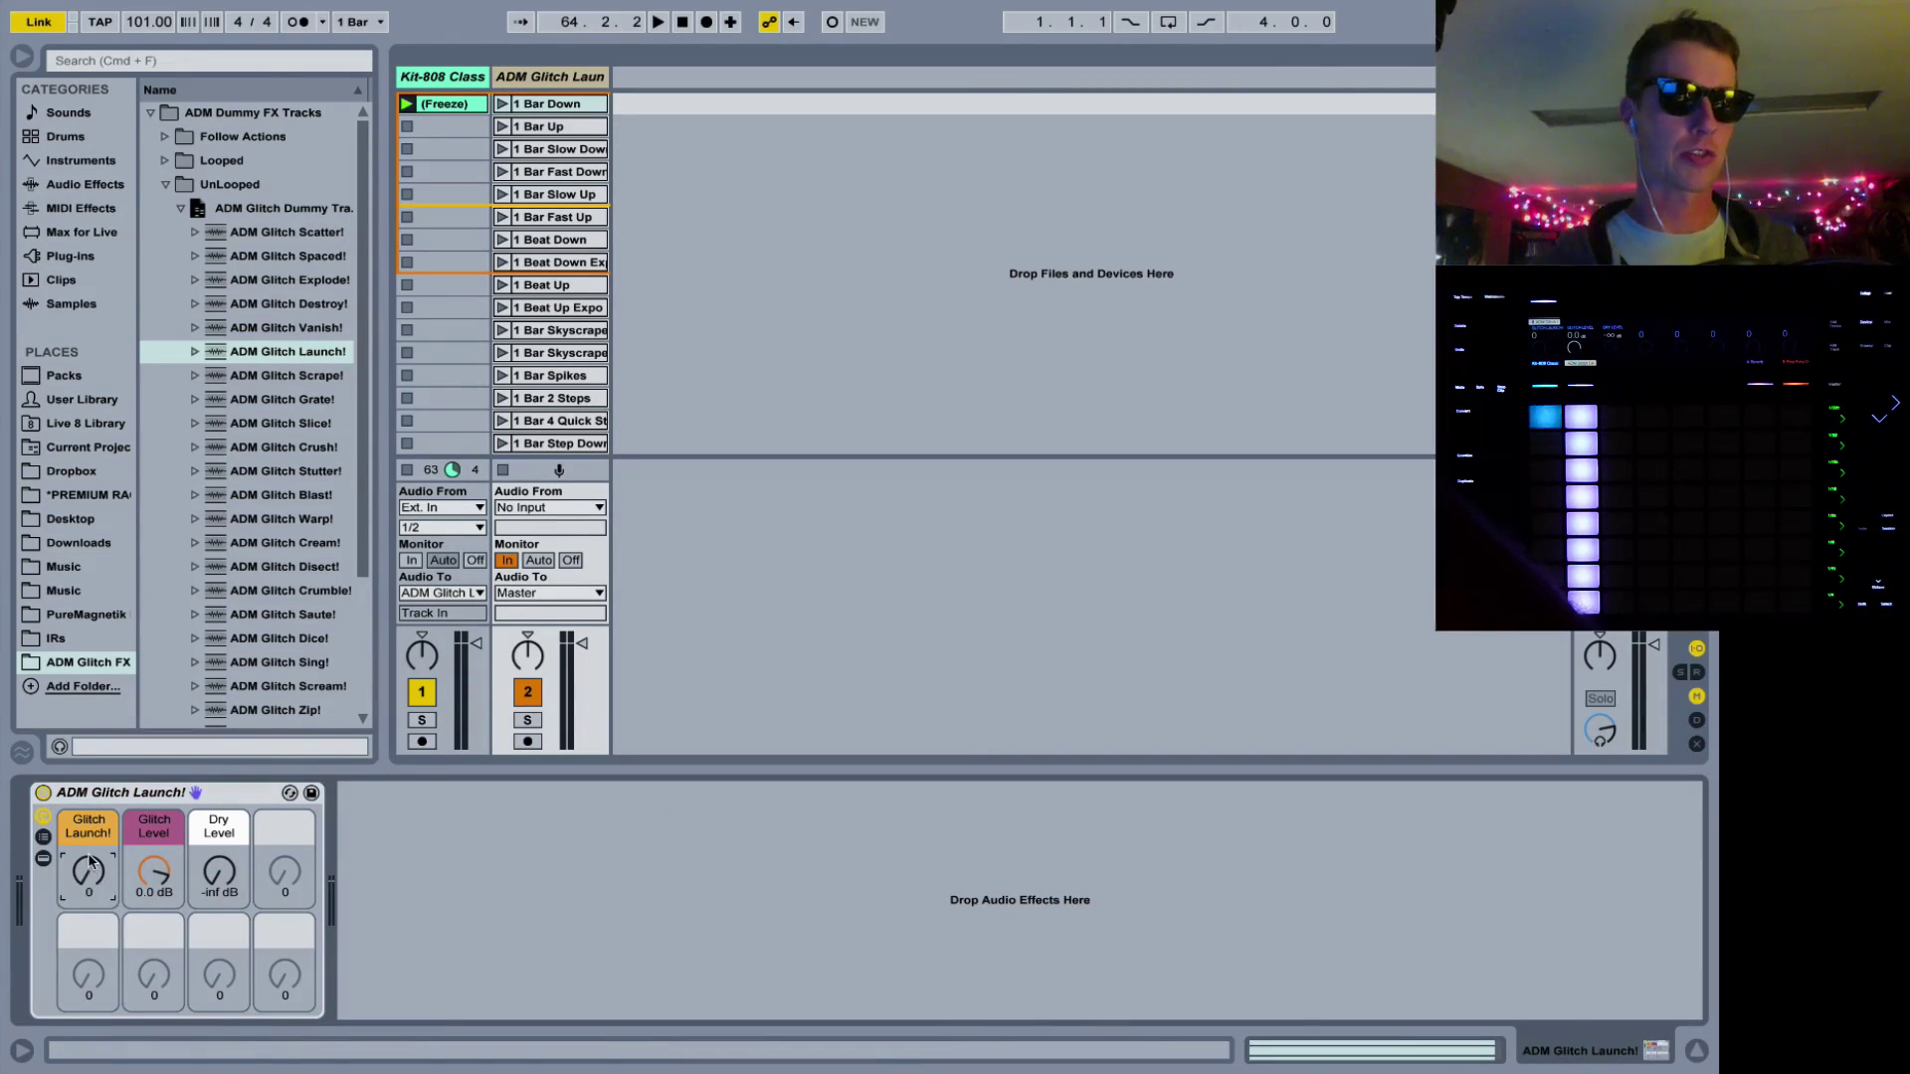
click(557, 103)
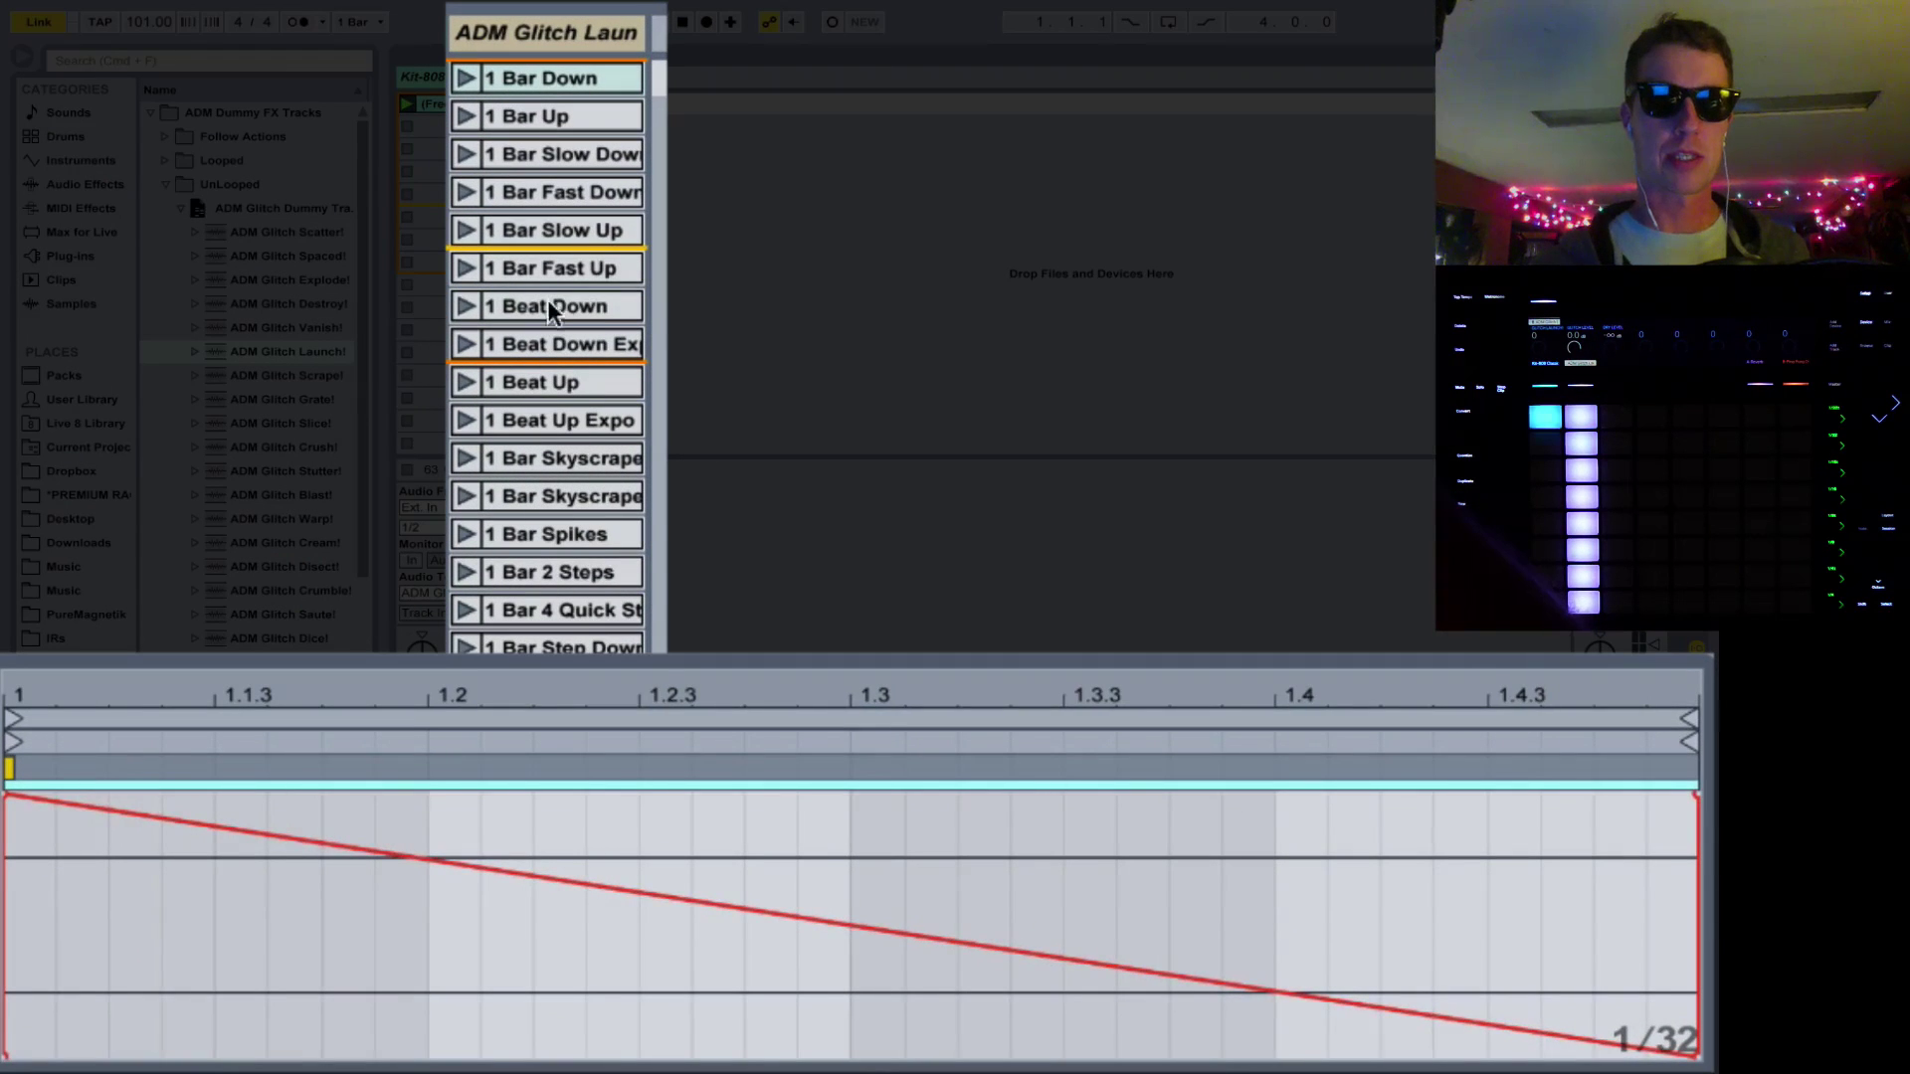
Look through the envelope shapes of the ADM Glitch Launch! clips, from 1 Beat Up Expo and the stepped clips to 1 Bar Slow Down
click(547, 300)
click(546, 416)
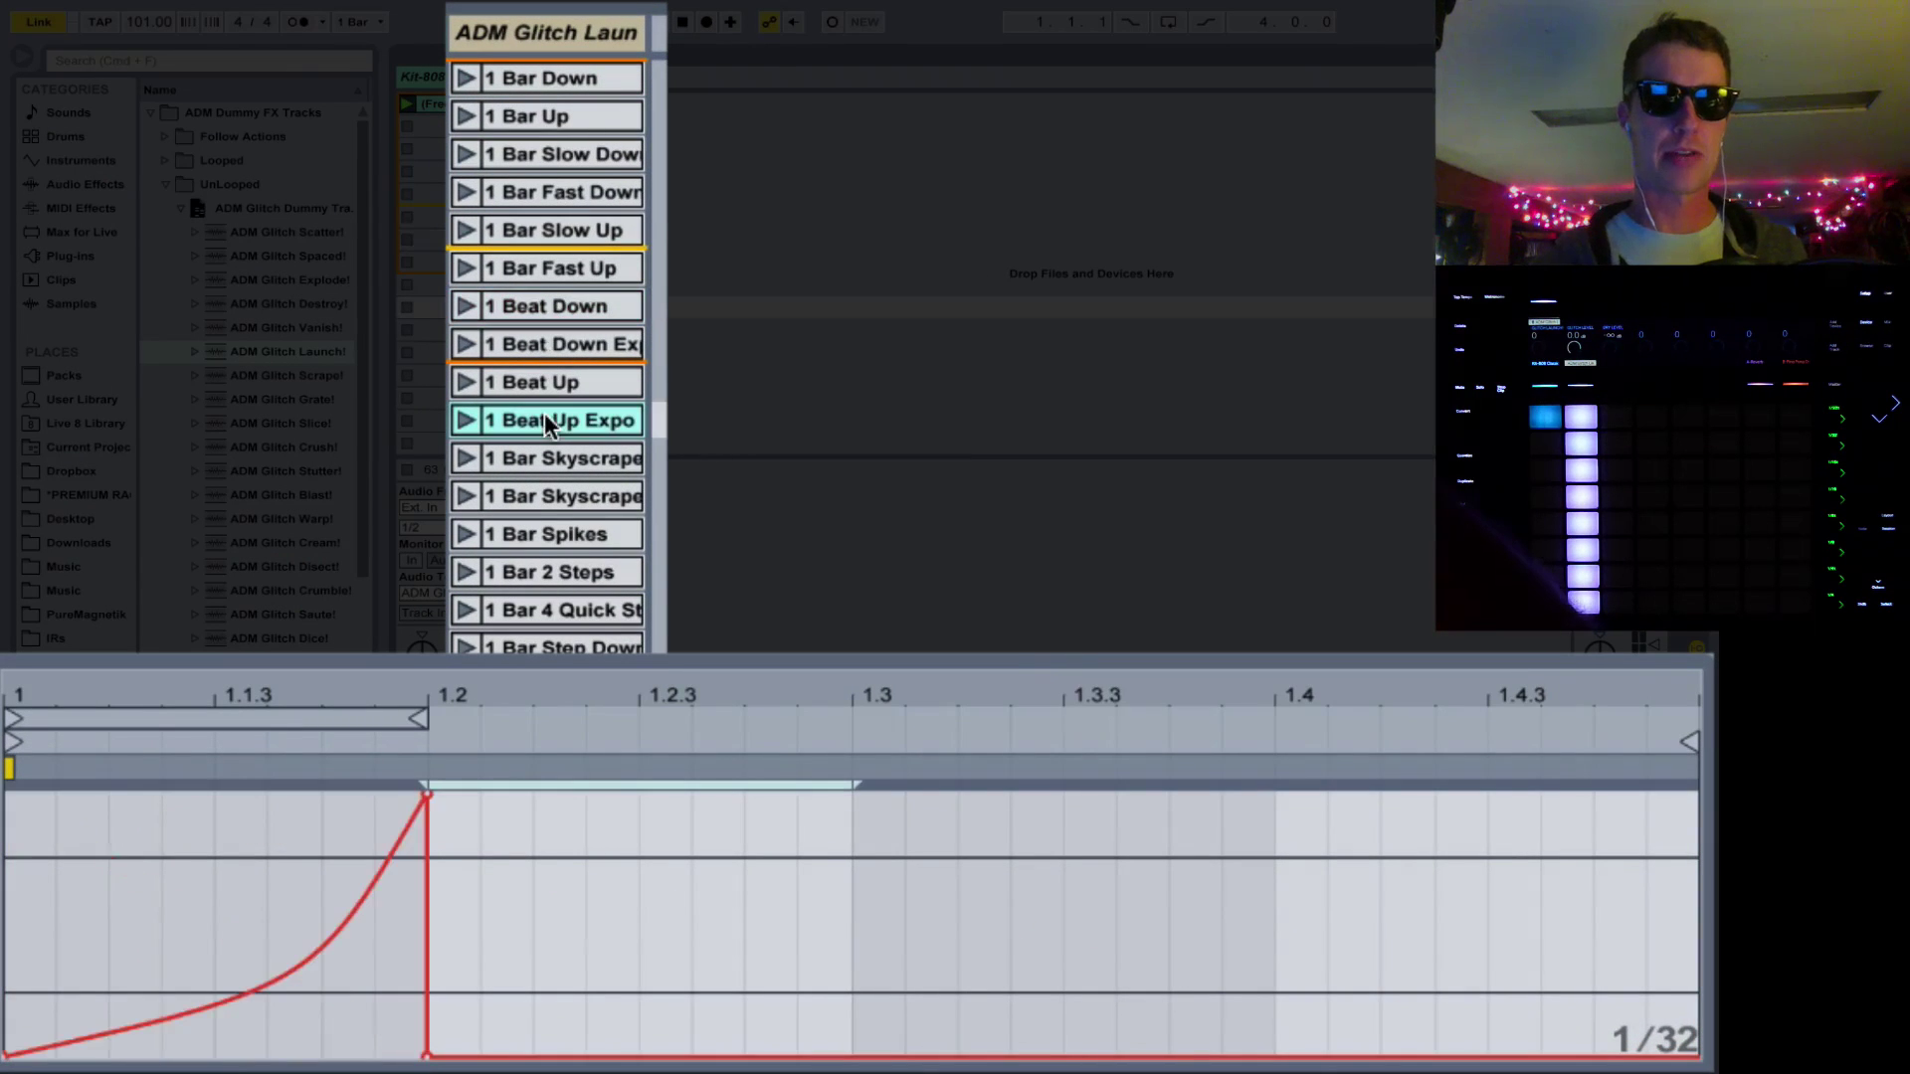
click(534, 492)
click(529, 565)
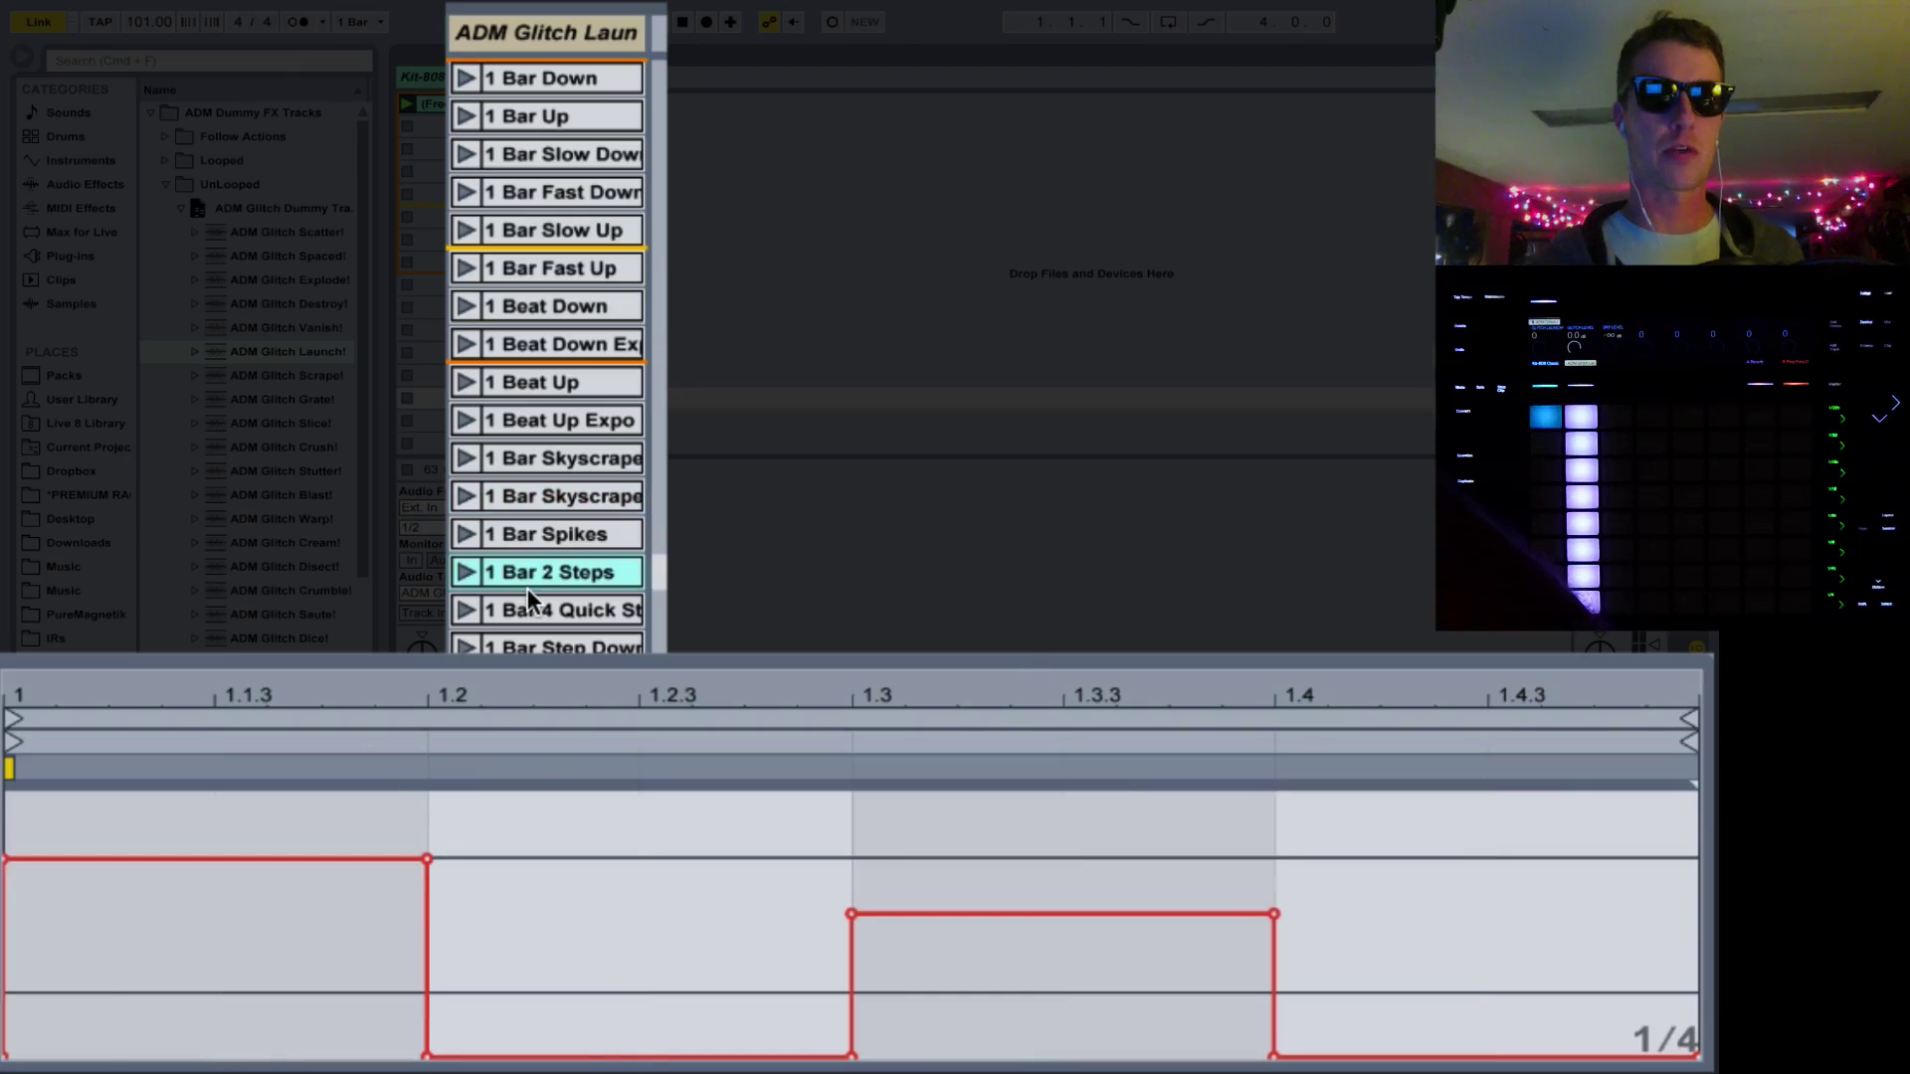
click(528, 602)
click(527, 647)
click(516, 265)
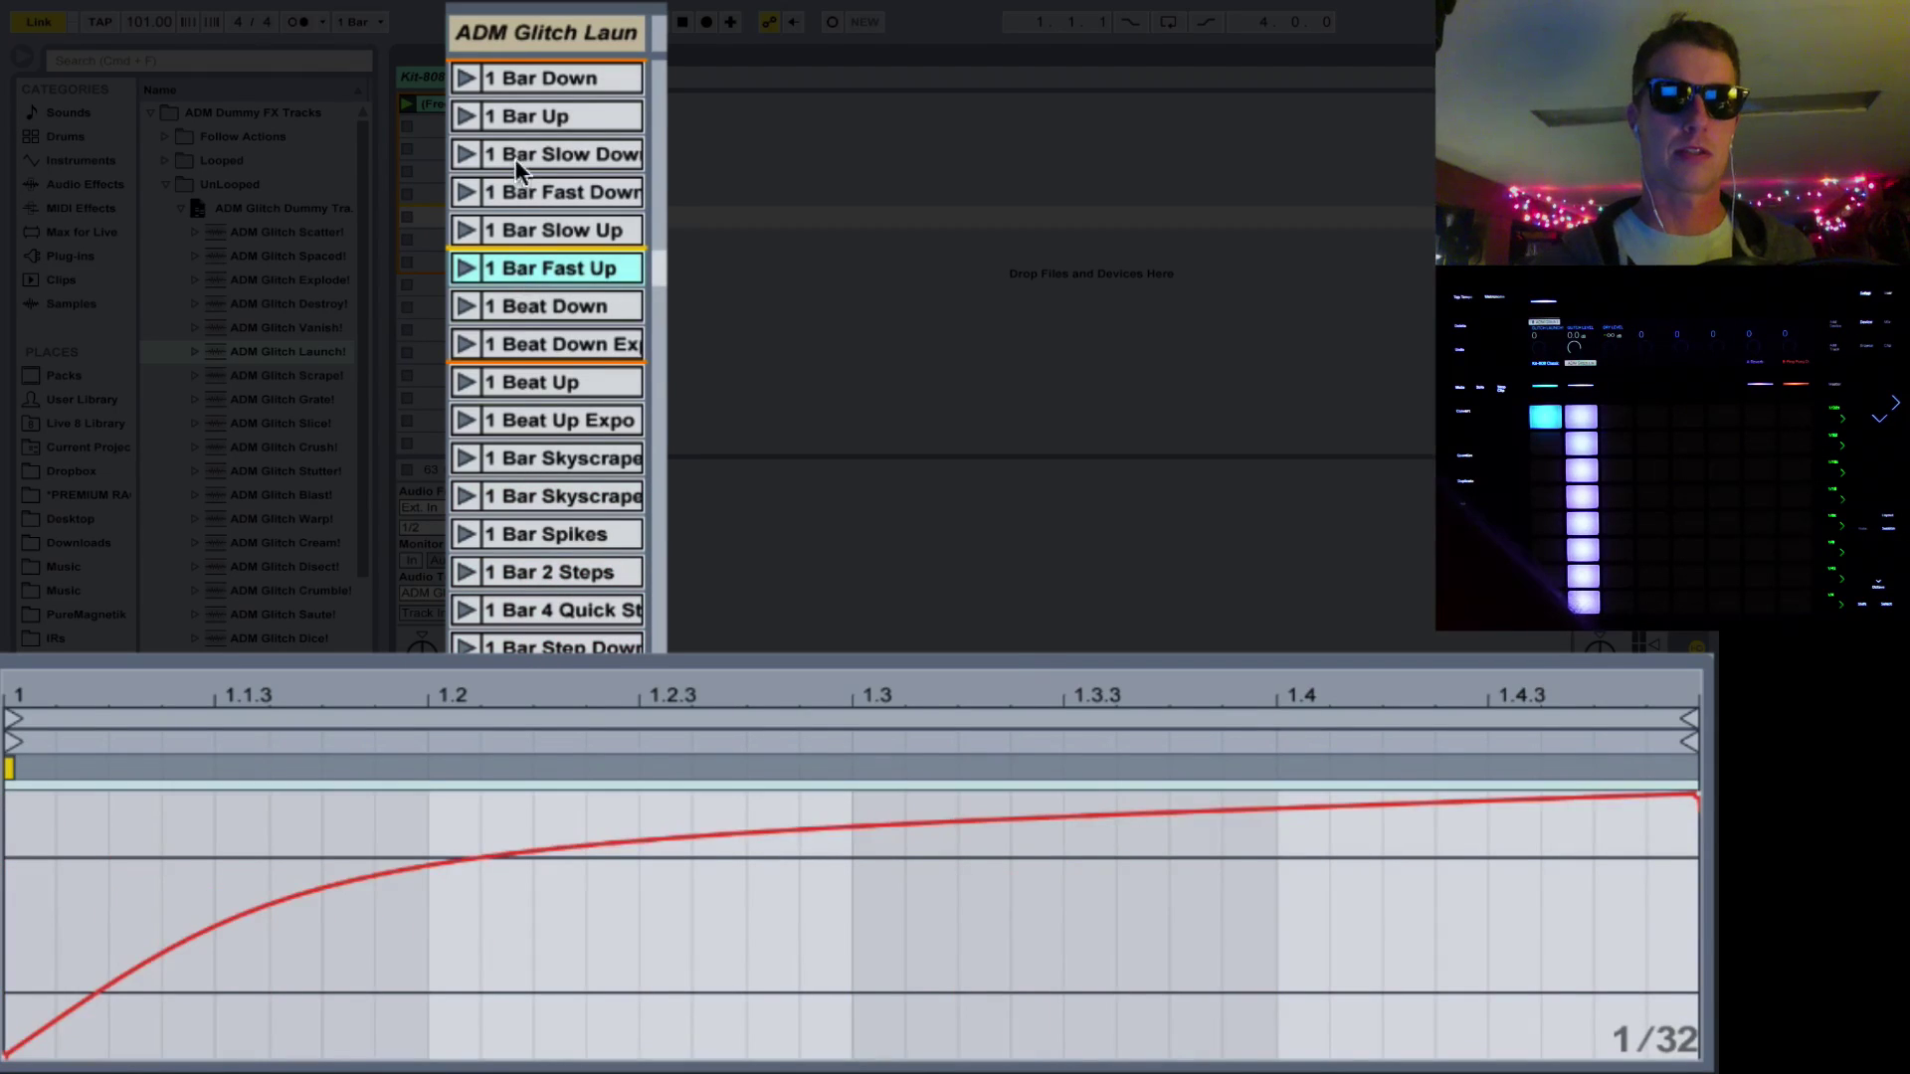
click(515, 157)
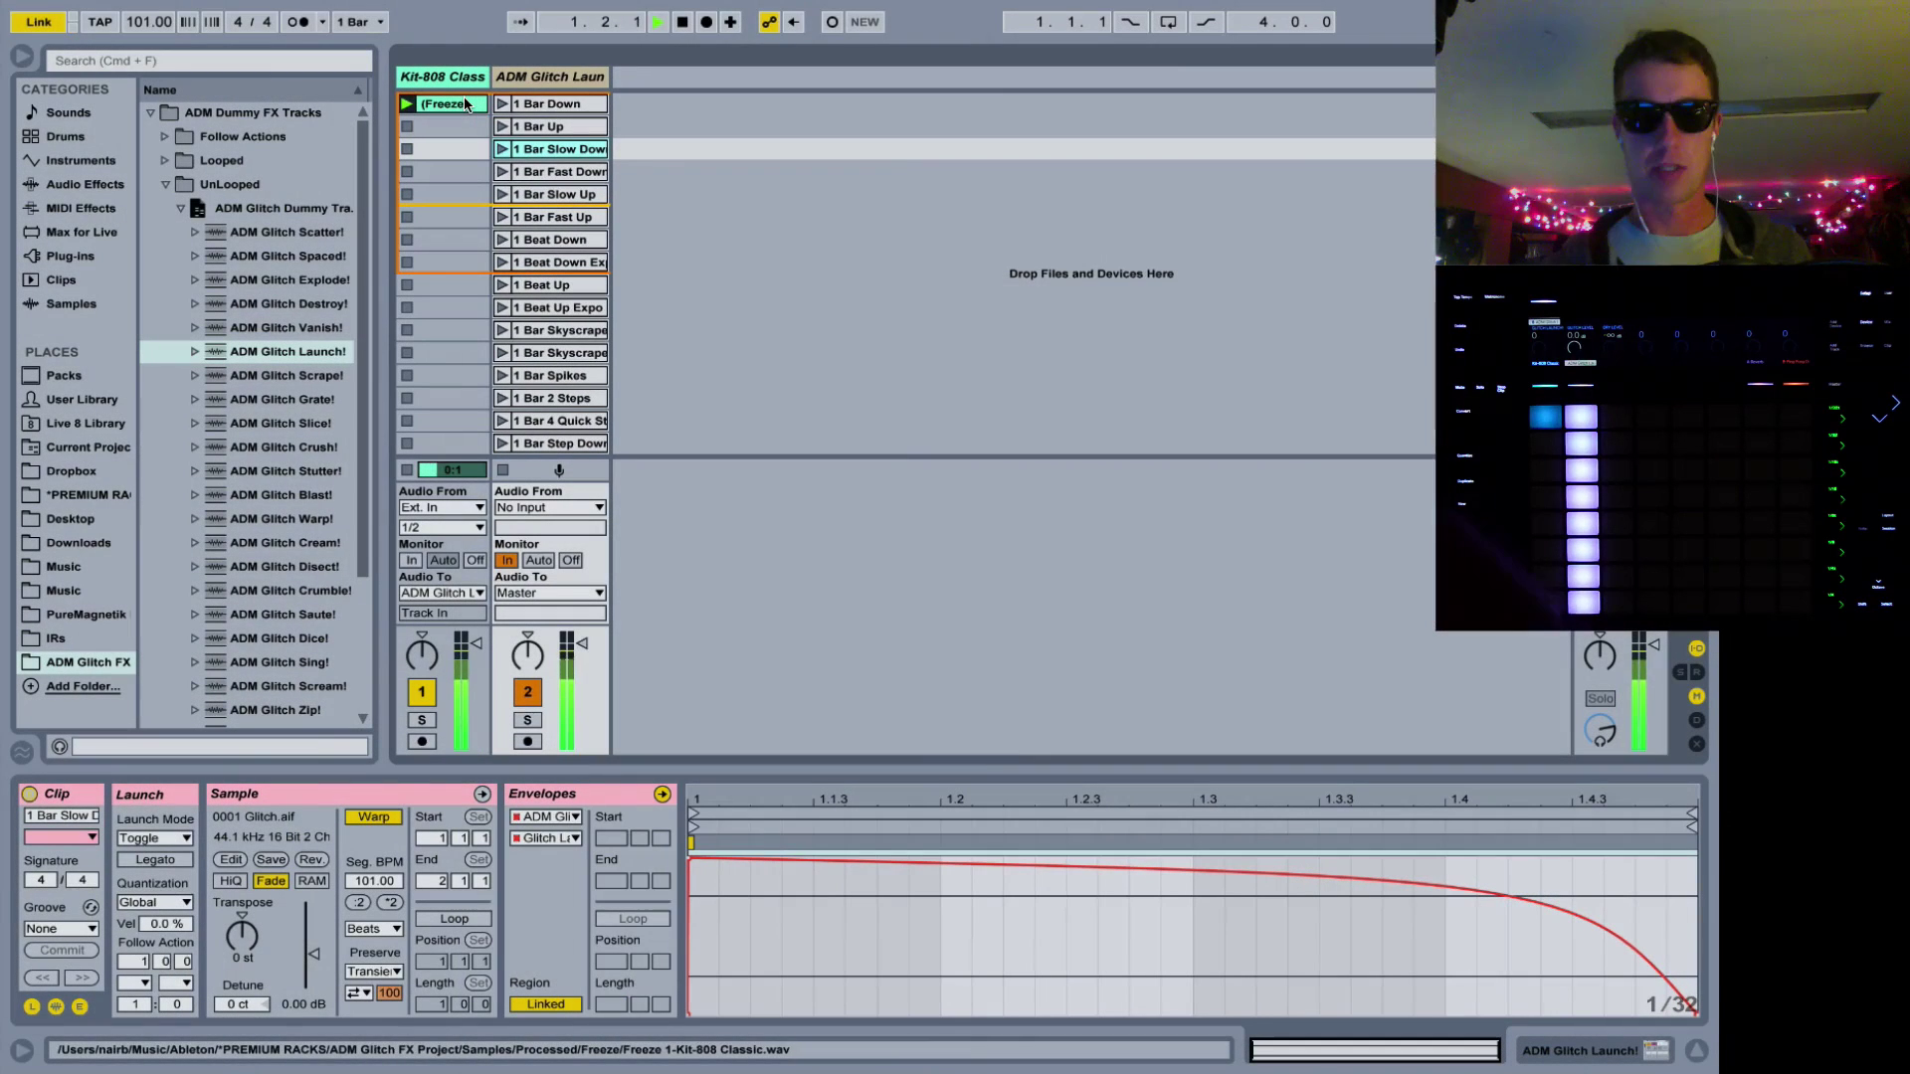
Try the Glitch Launch! macro on the playing drums, then audition the 1 Bar Slow Down clip and view its envelope
click(559, 85)
mouse_move(88, 871)
mouse_down()
mouse_move(88, 825)
mouse_move(88, 895)
mouse_up()
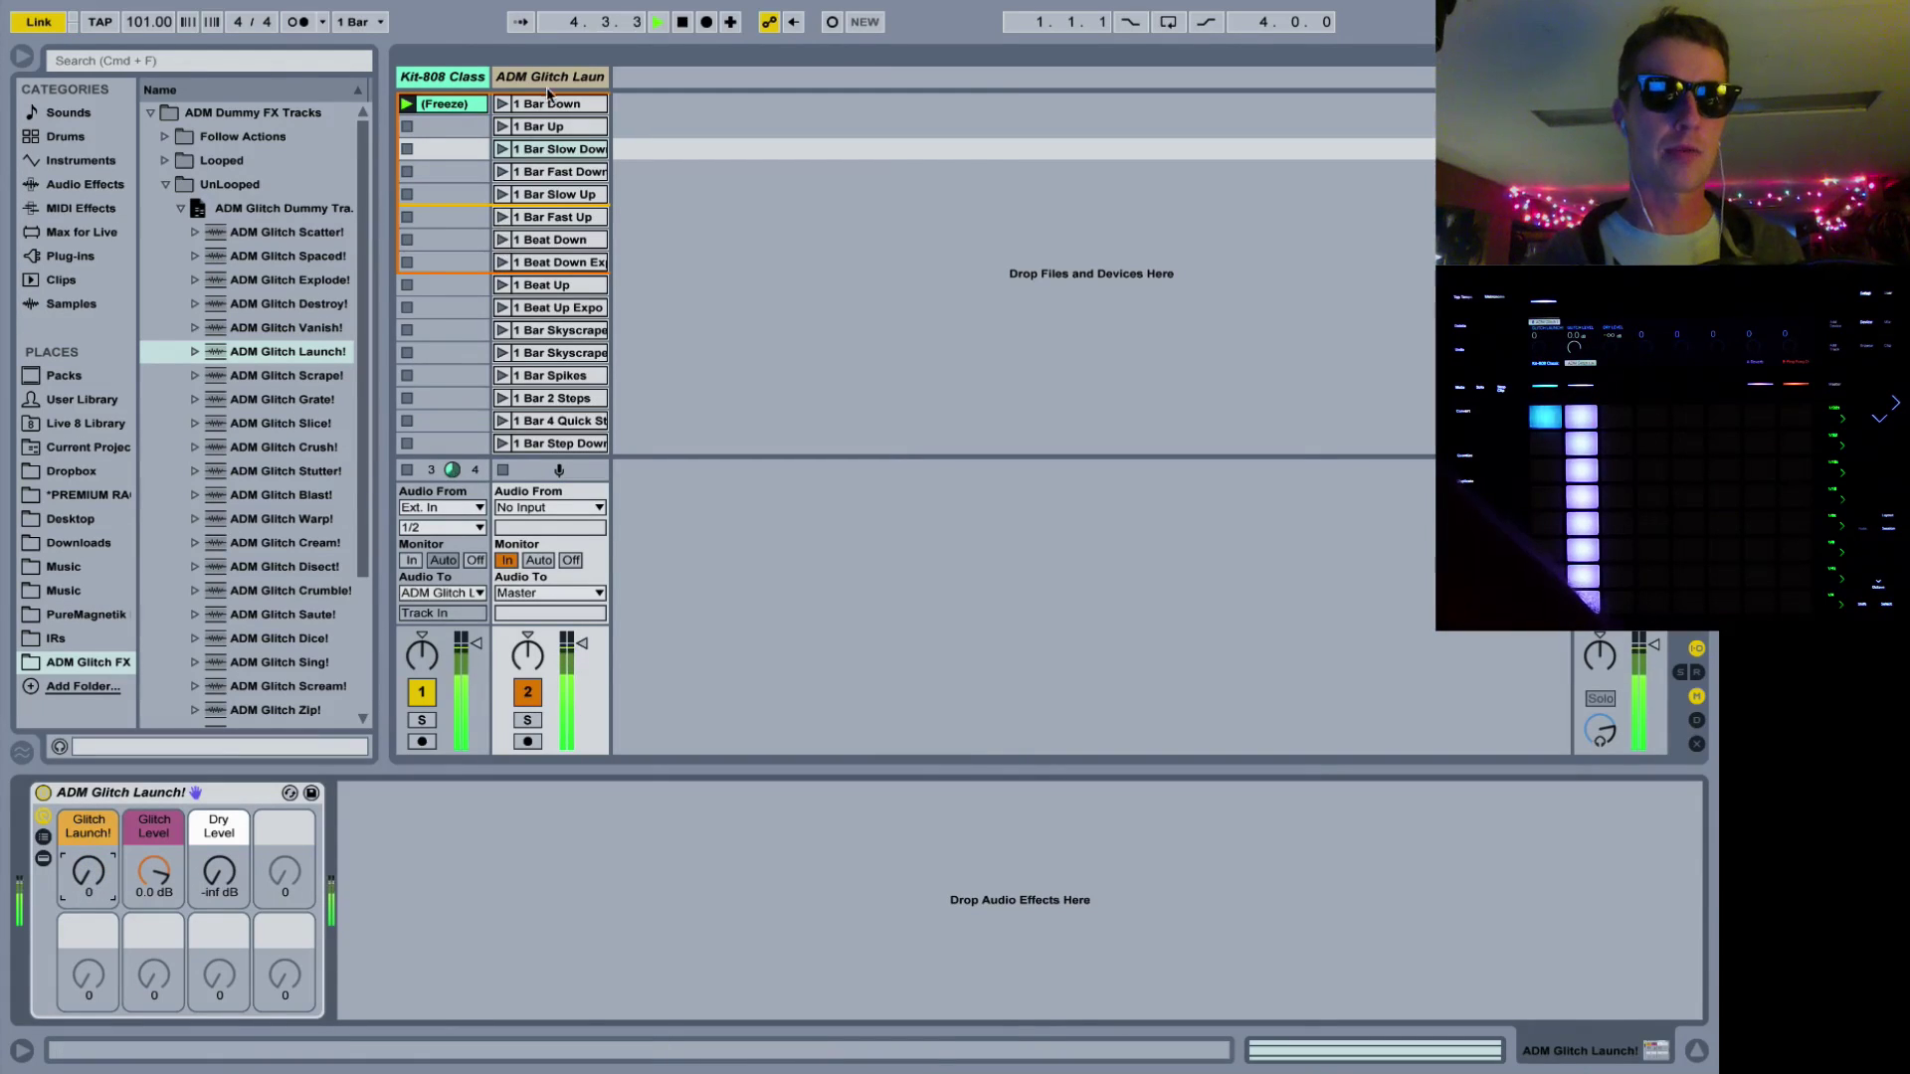
click(519, 149)
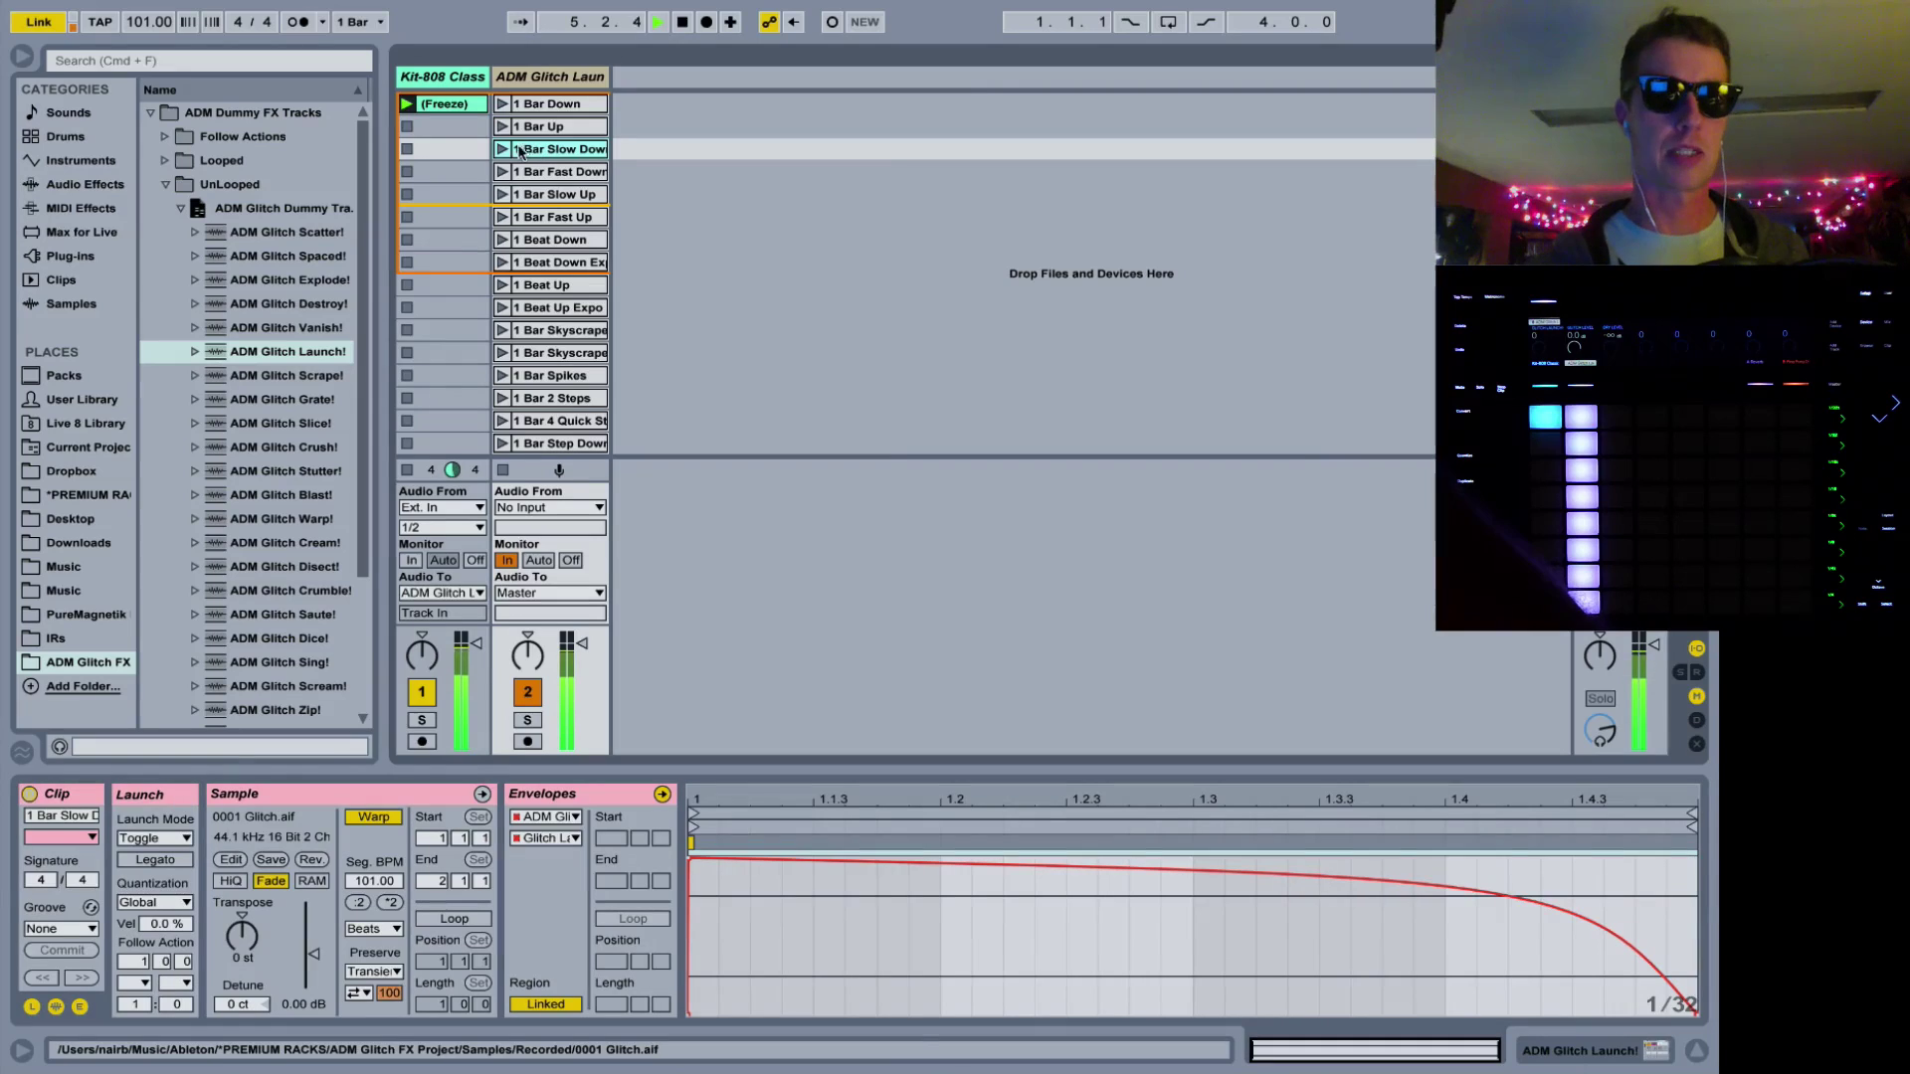
click(503, 150)
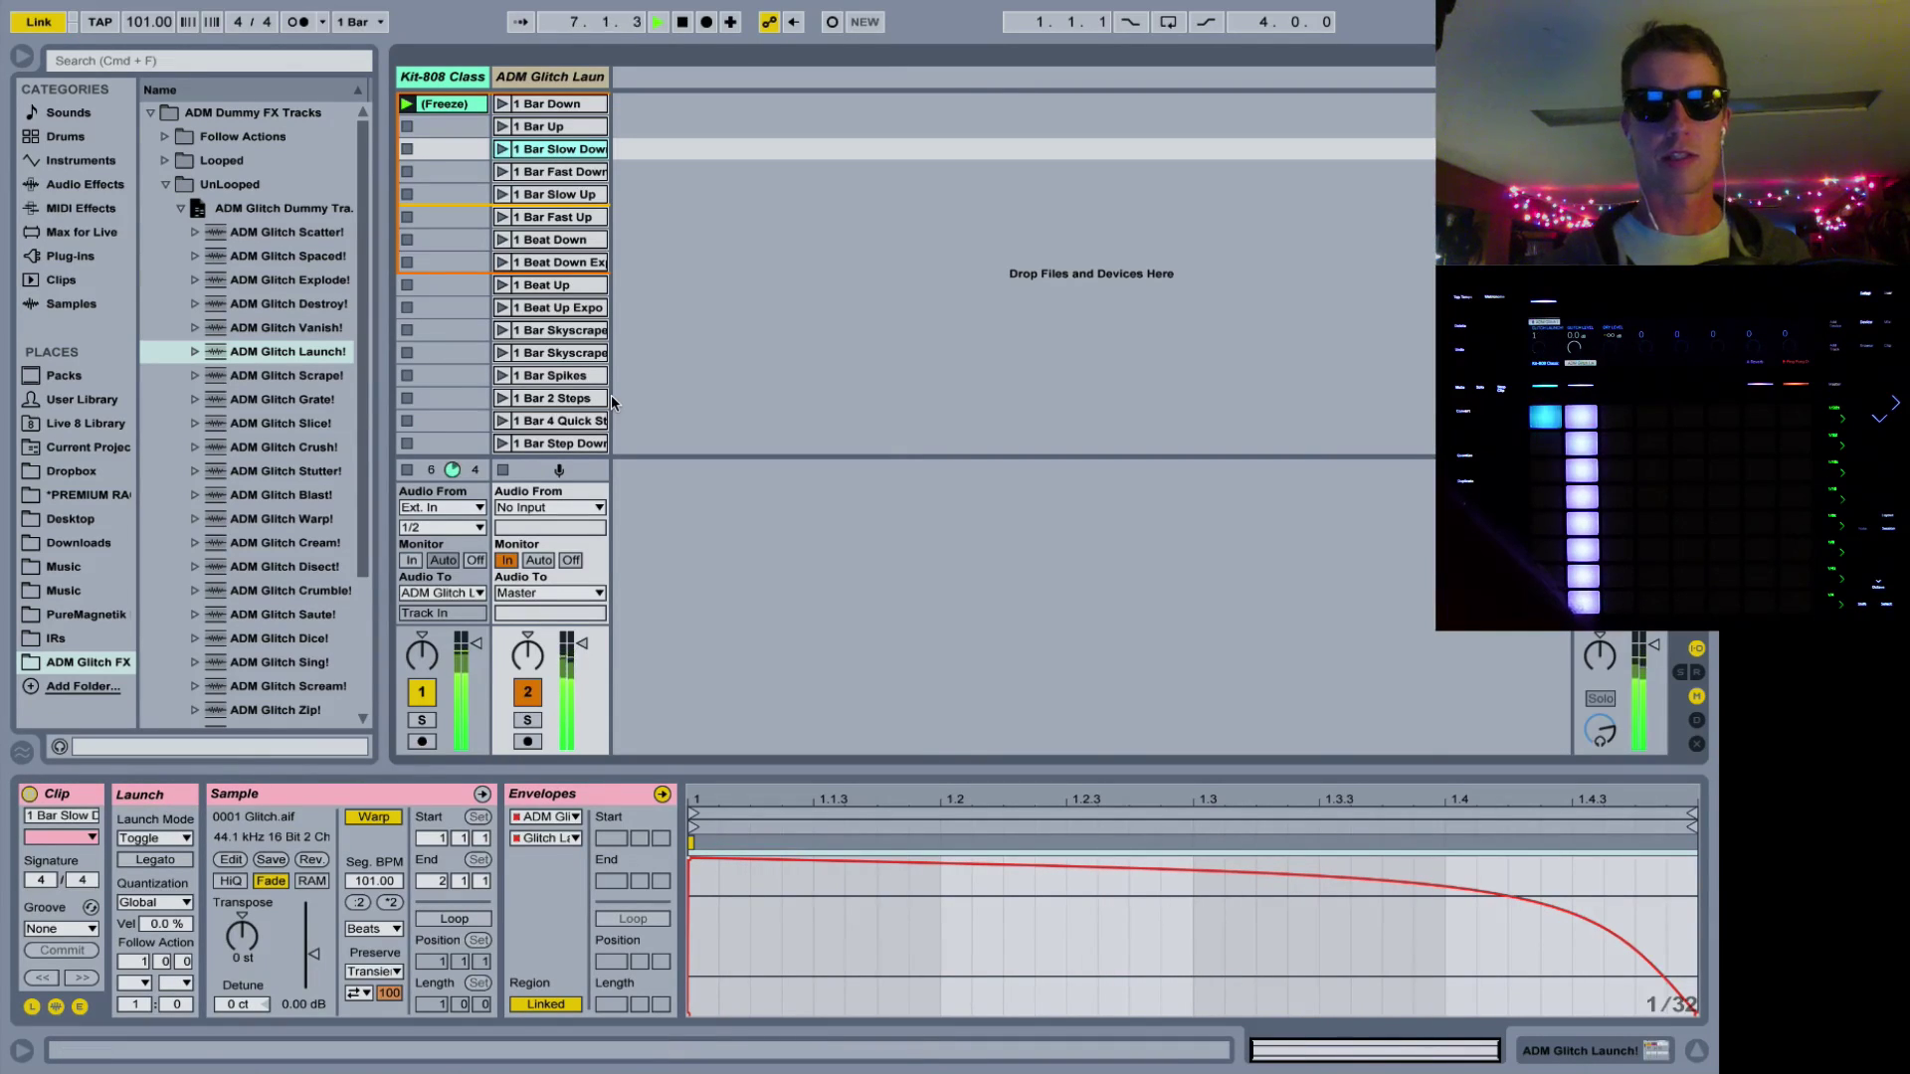
Audition the 1 Beat Down clips on ADM Glitch Launch! and view the first 1 Bar Skyscraper clip's envelope
click(503, 241)
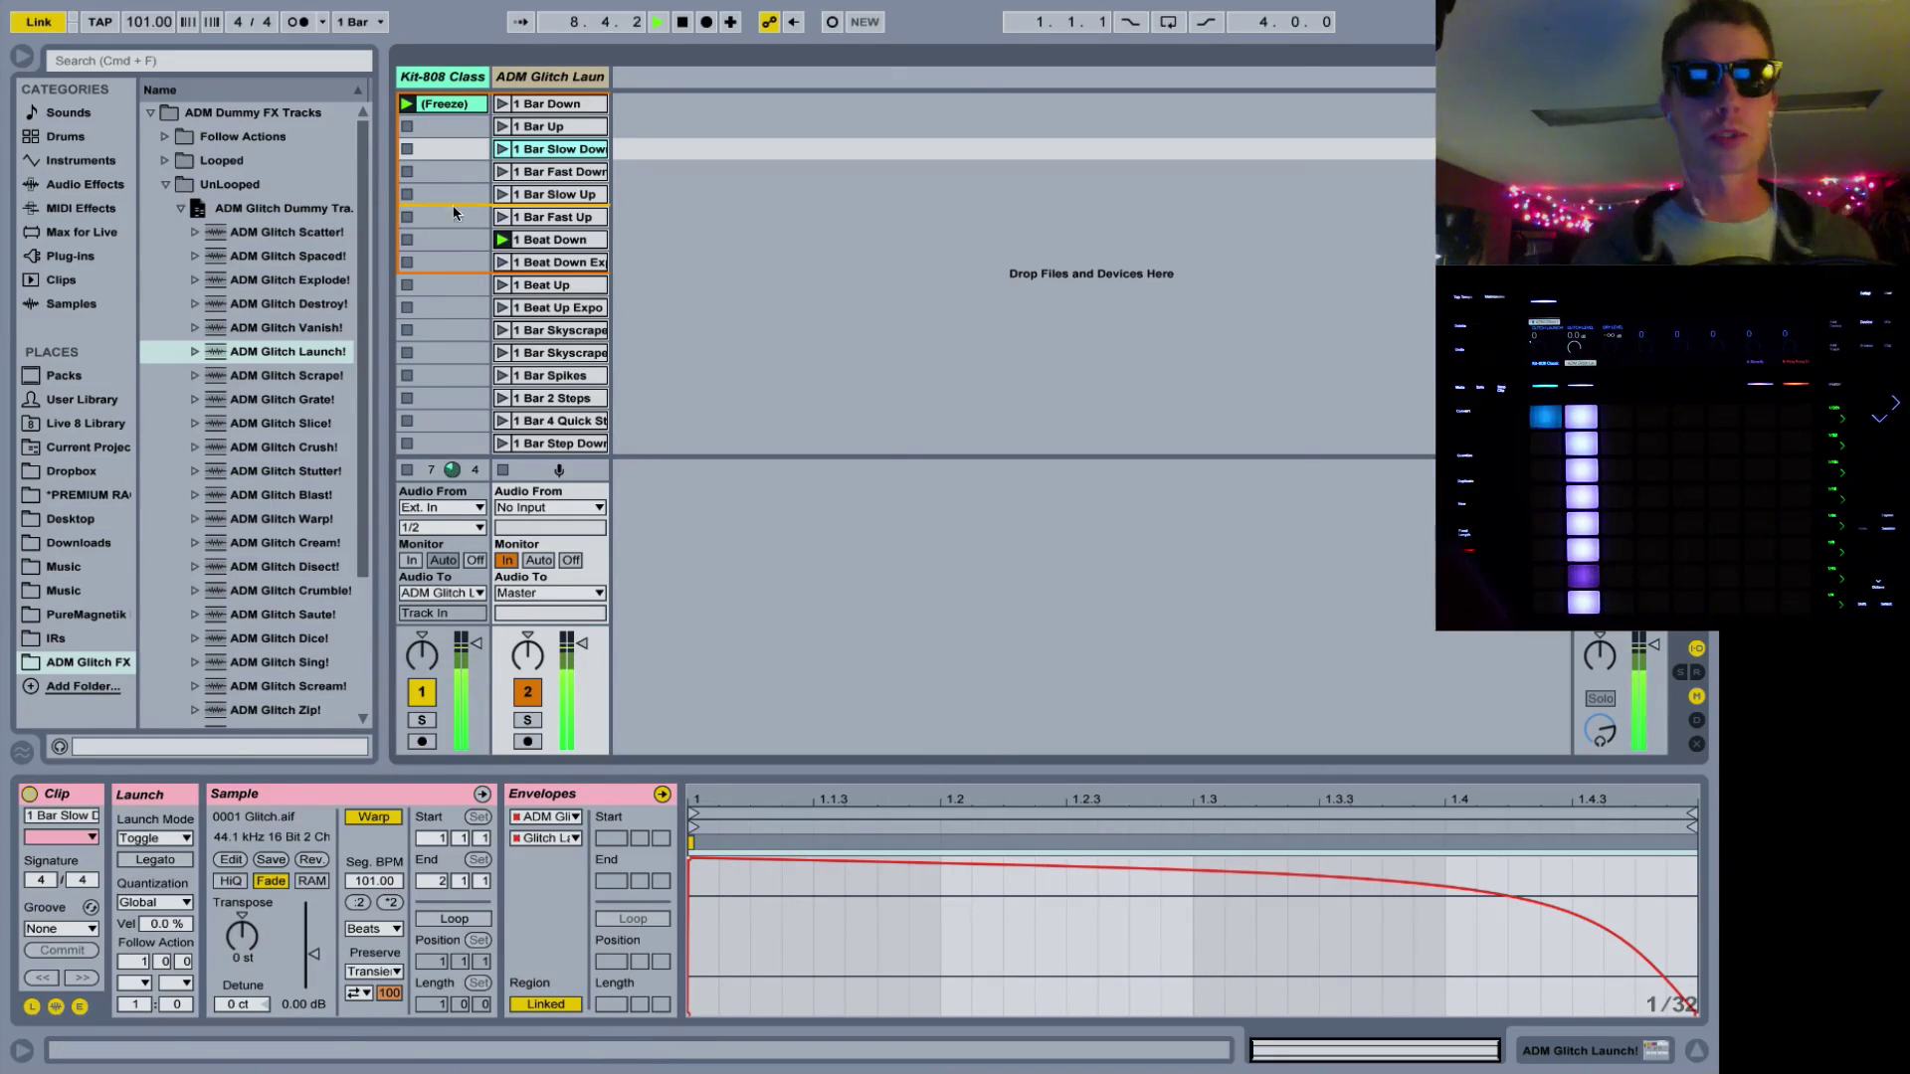
click(503, 240)
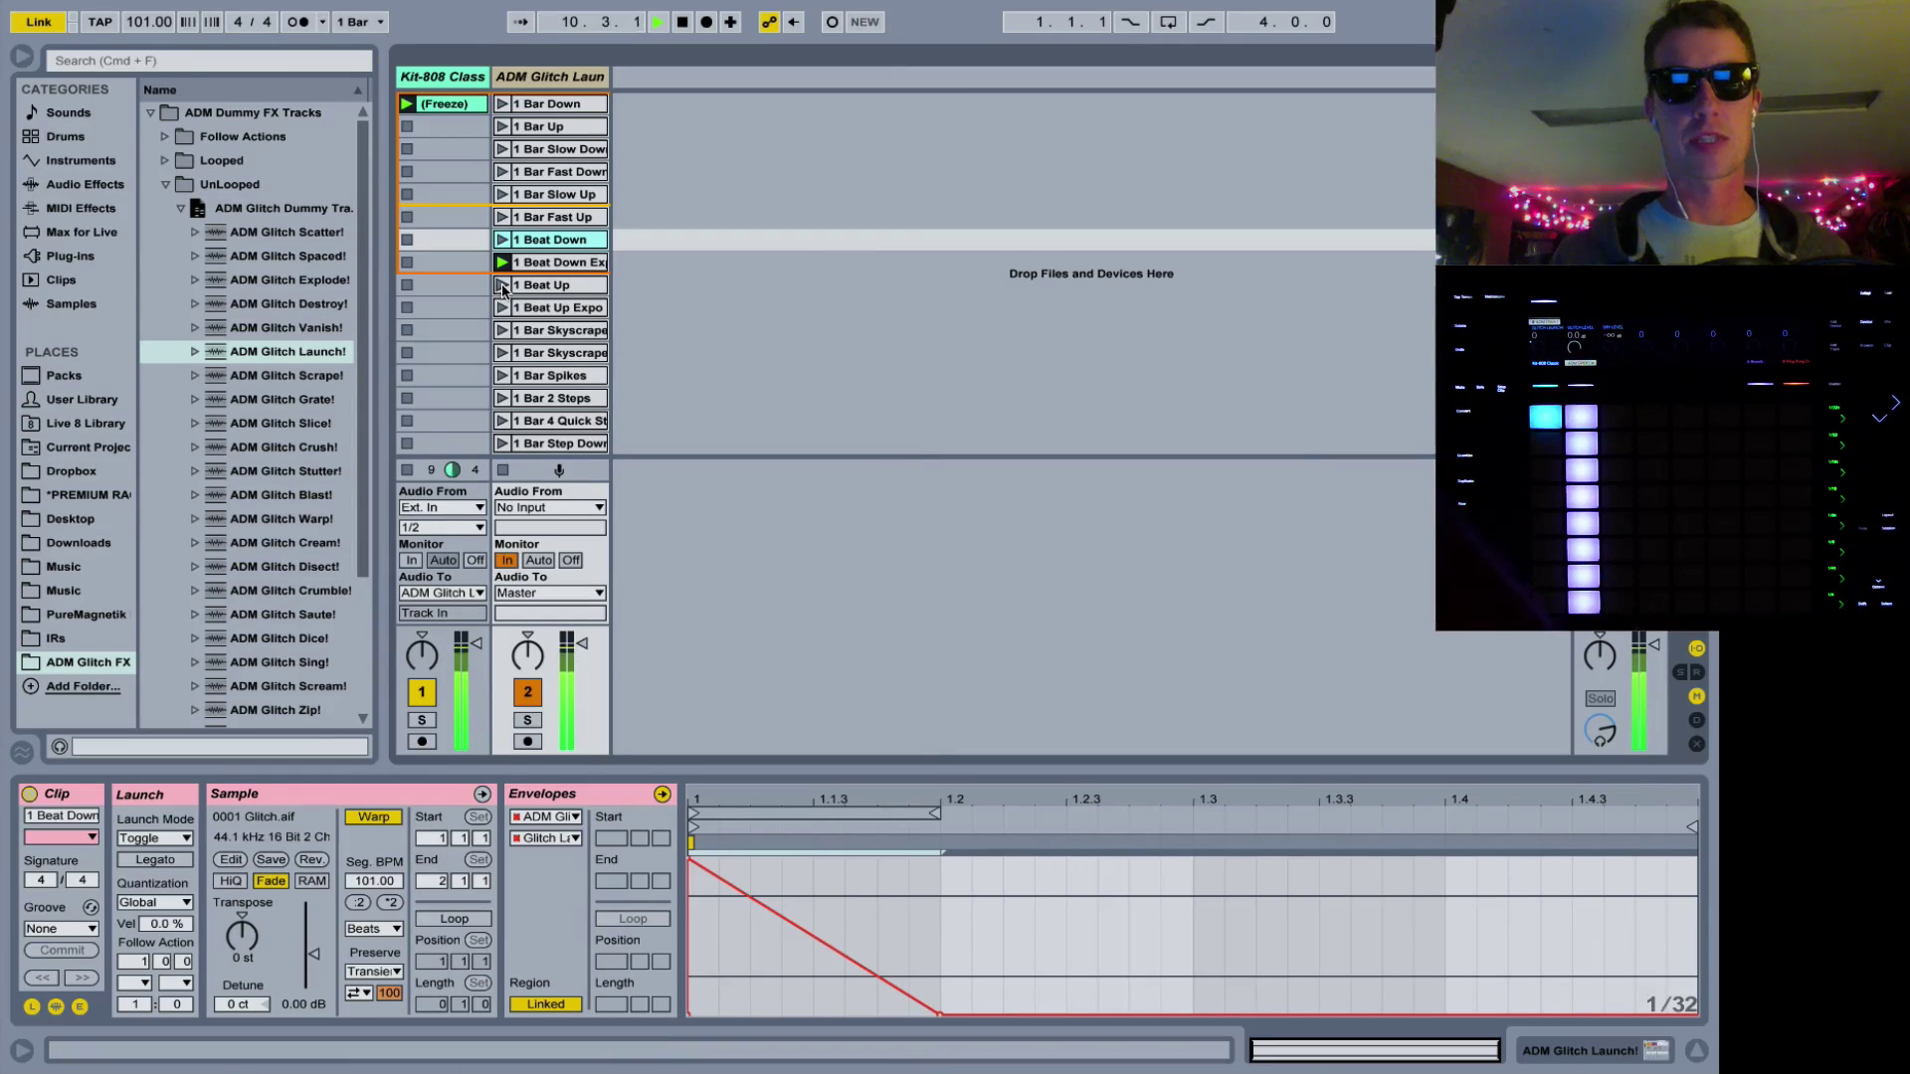
click(540, 335)
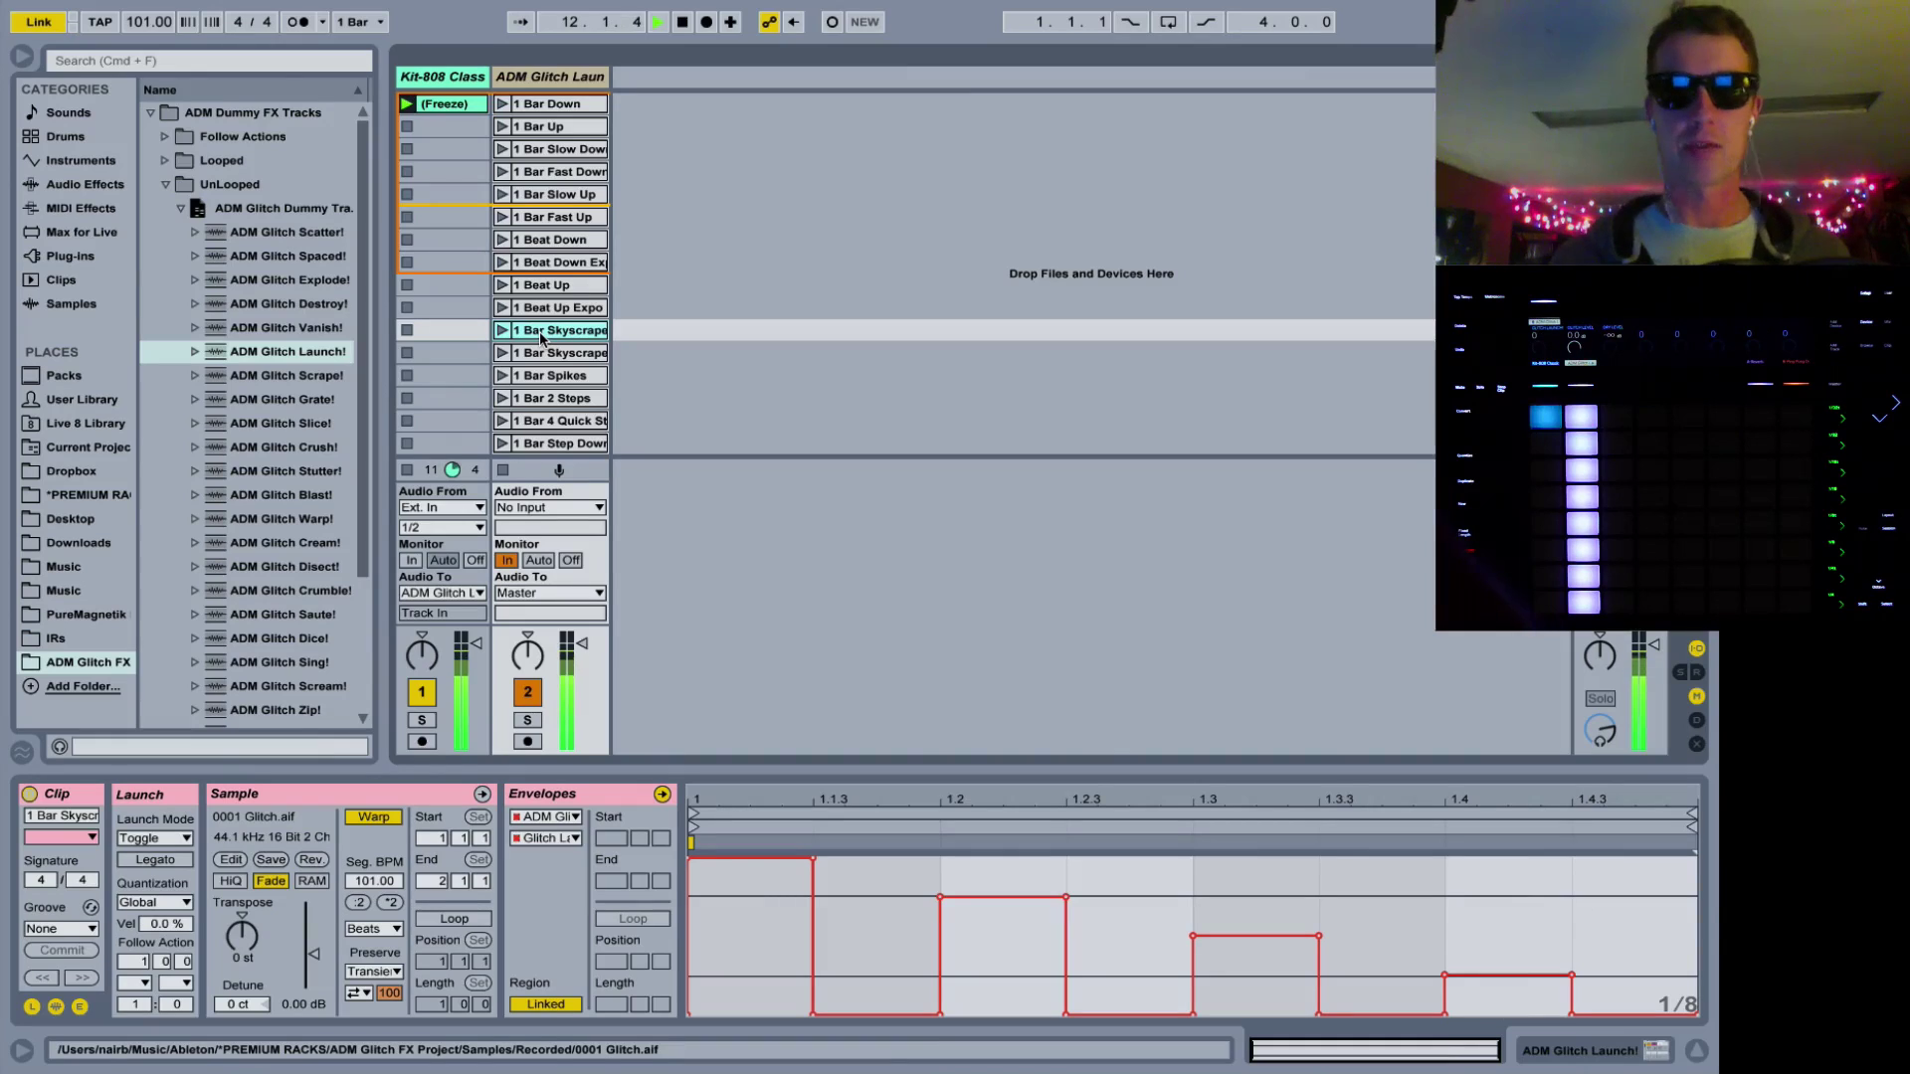
click(535, 81)
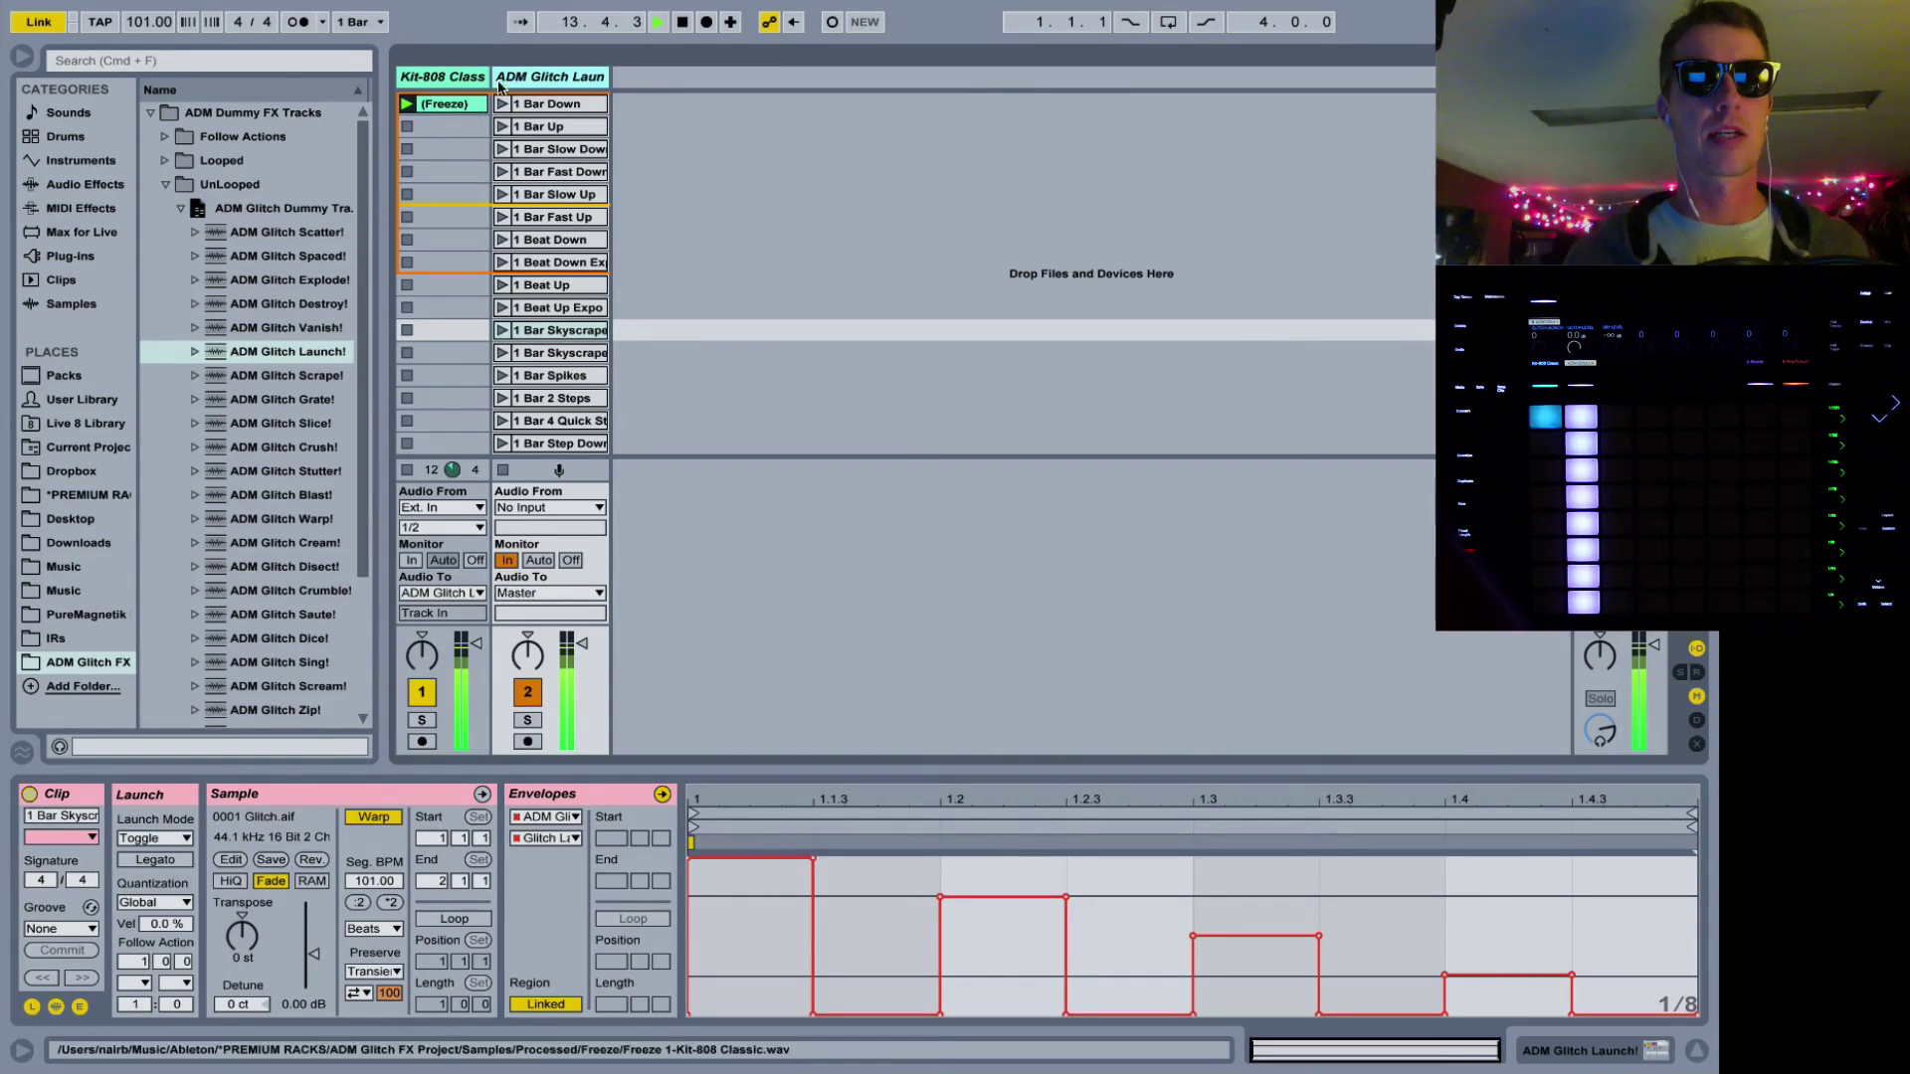
Expand the dummy tracks set in the Looped folder and add its ADM Glitch Warp! track to the set
click(163, 162)
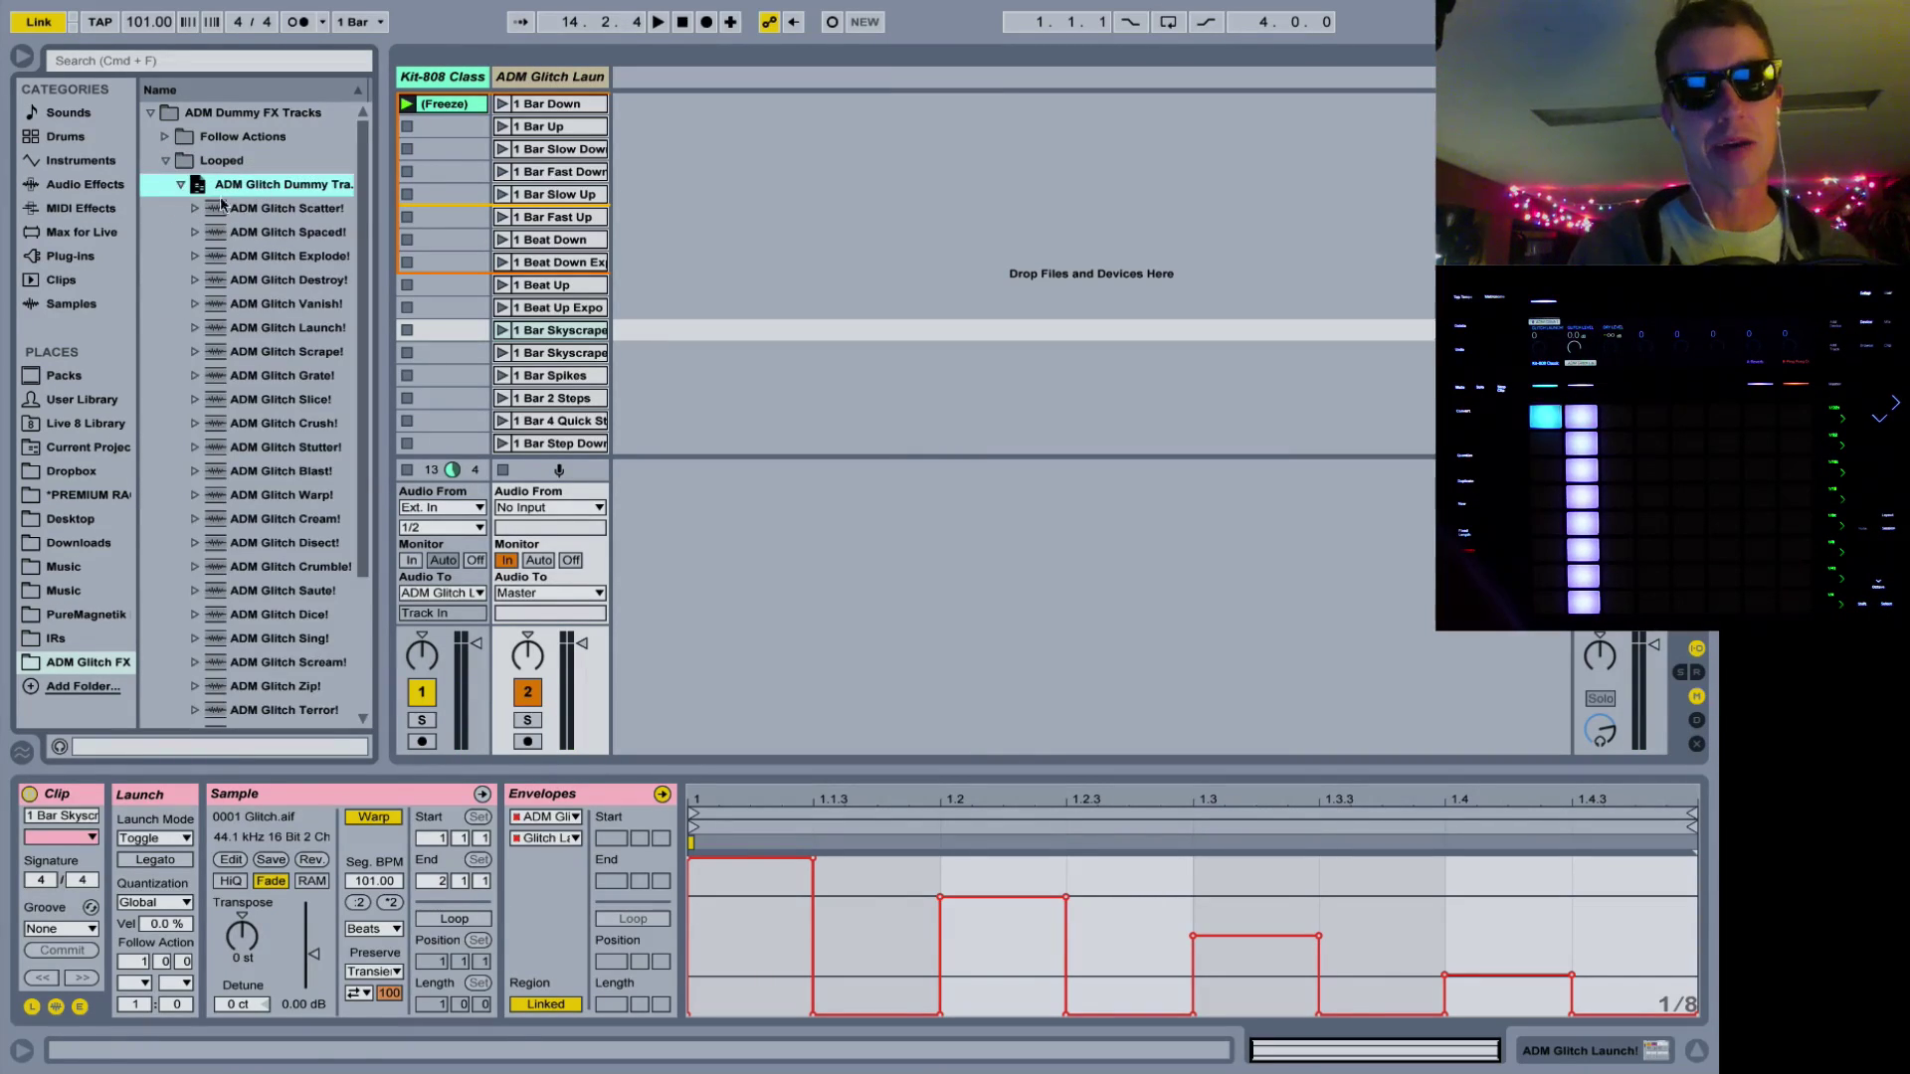
scroll(237, 449, down, 3)
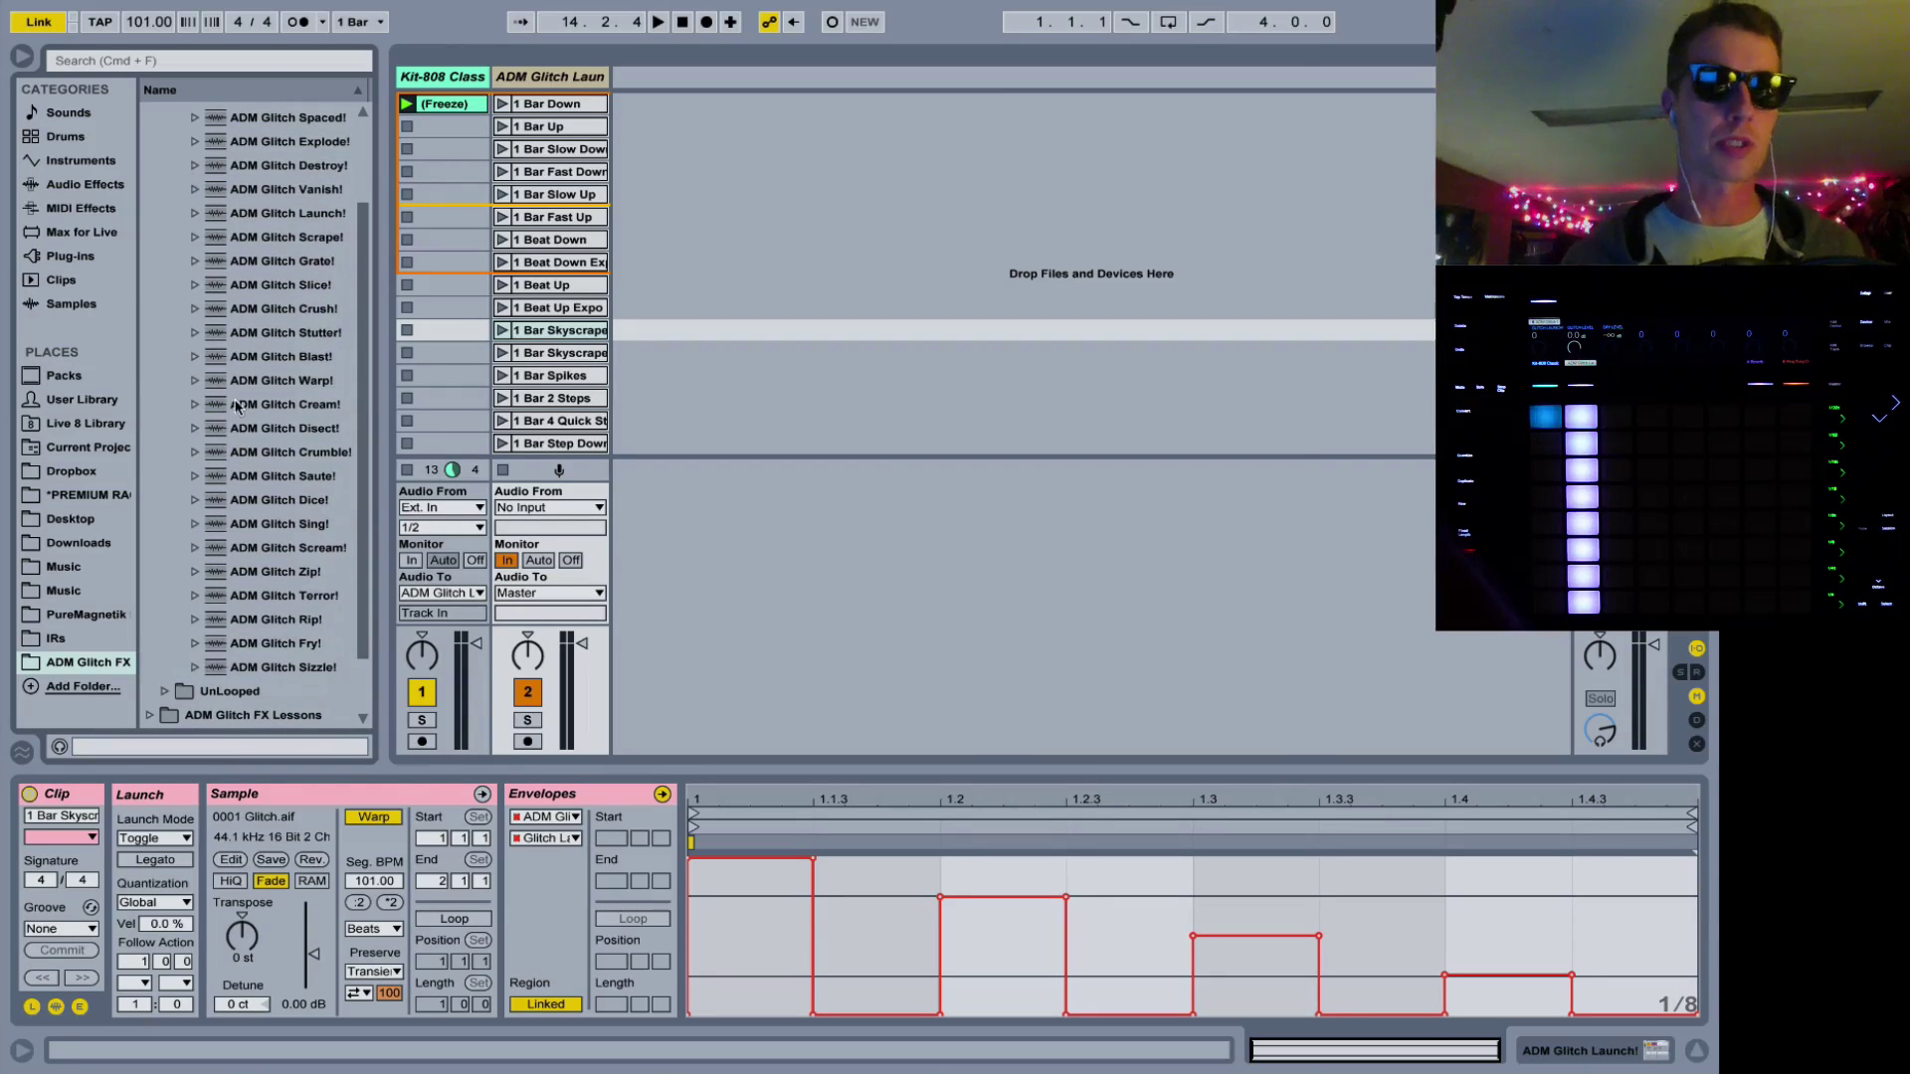
click(219, 382)
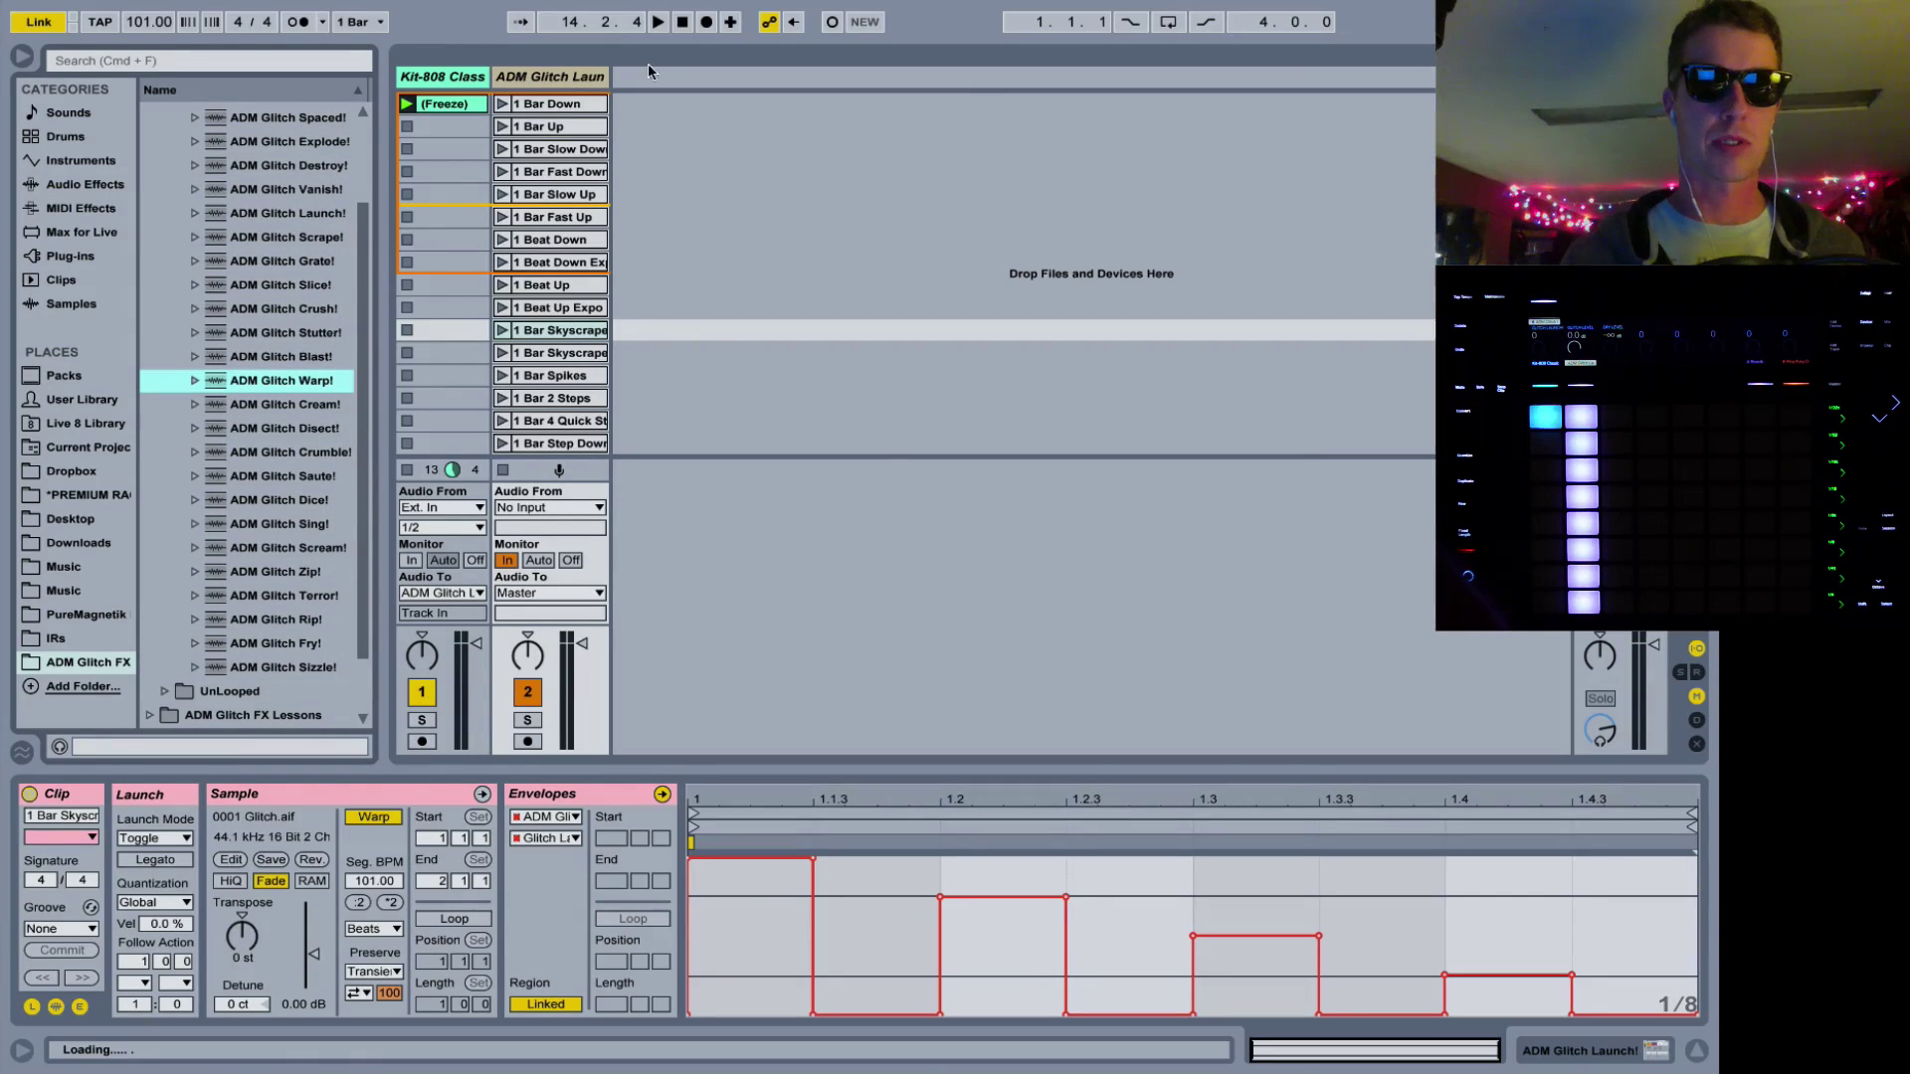
drag(659, 107, 659, 108)
Delete the ADM Glitch Launch! track and route the Kit-808 Classic track's audio output to ADM Glitch Warp!
click(569, 80)
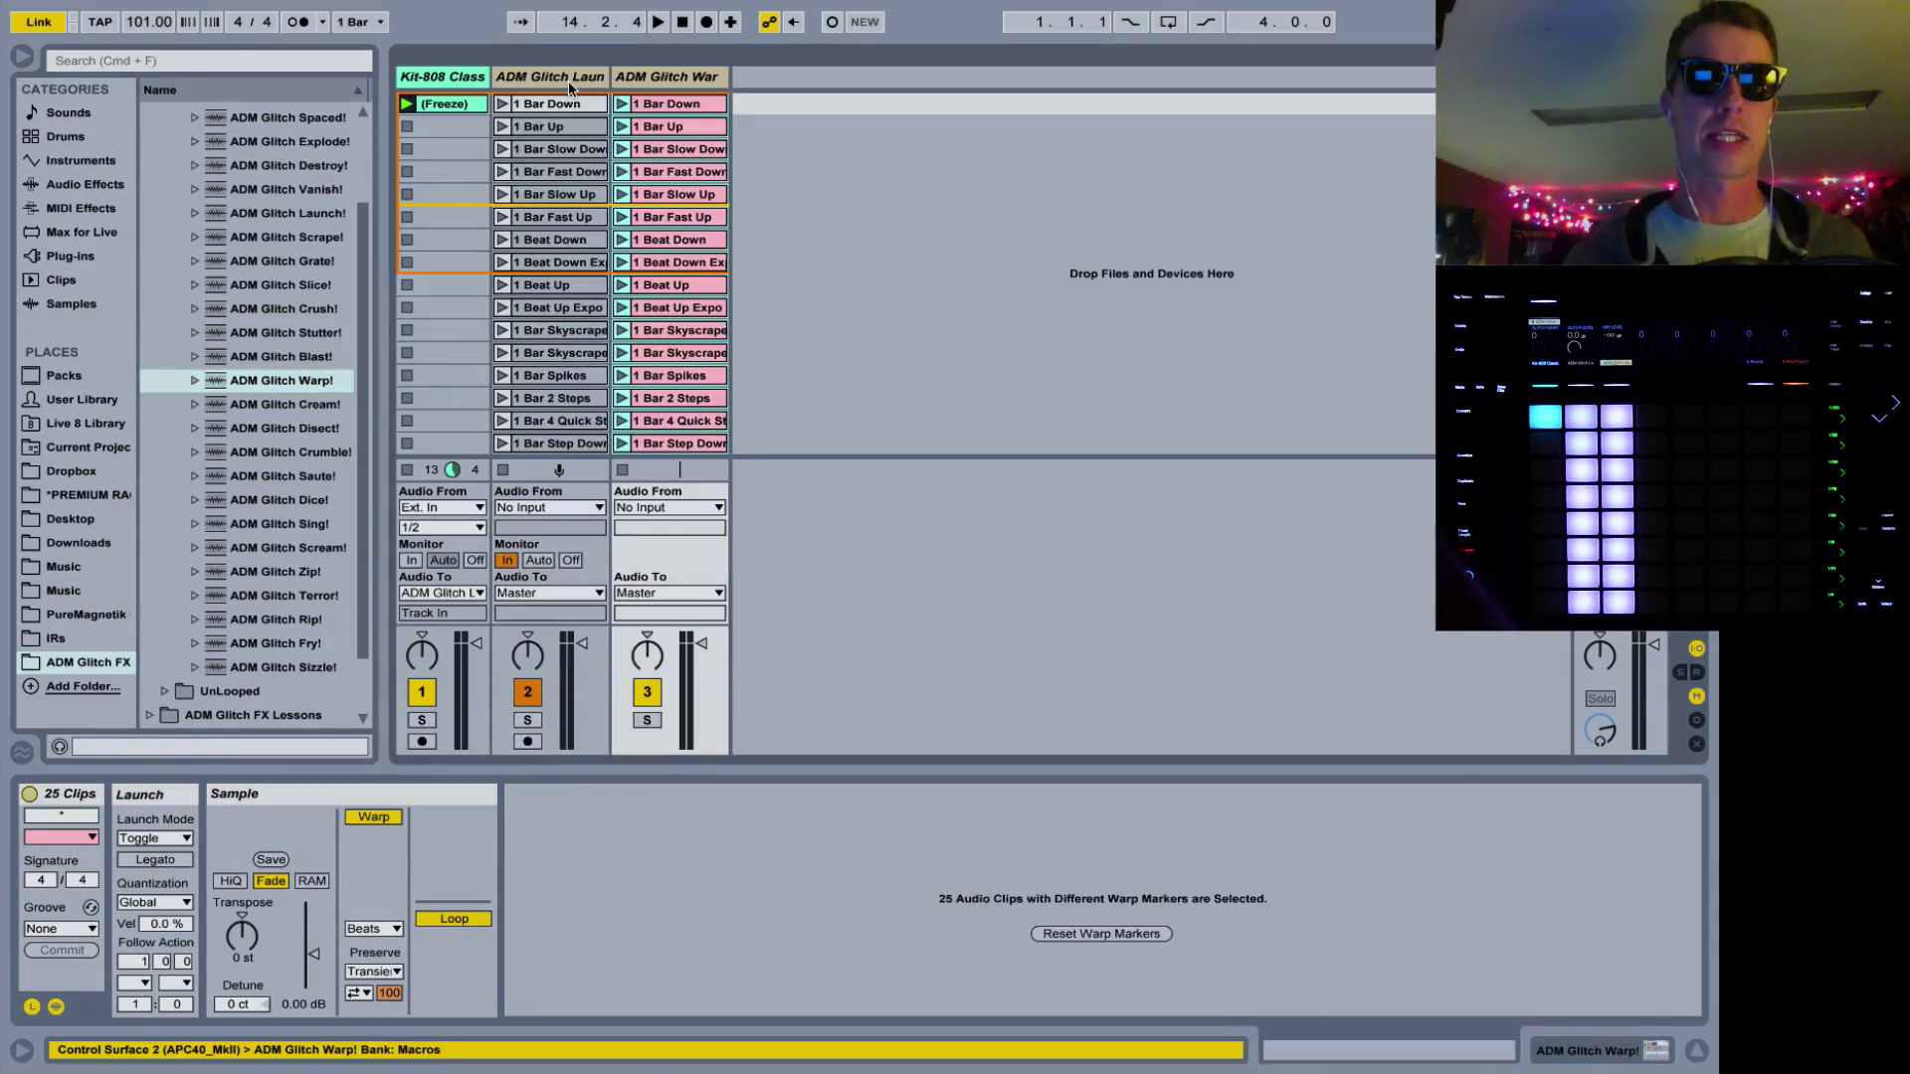
key(Delete)
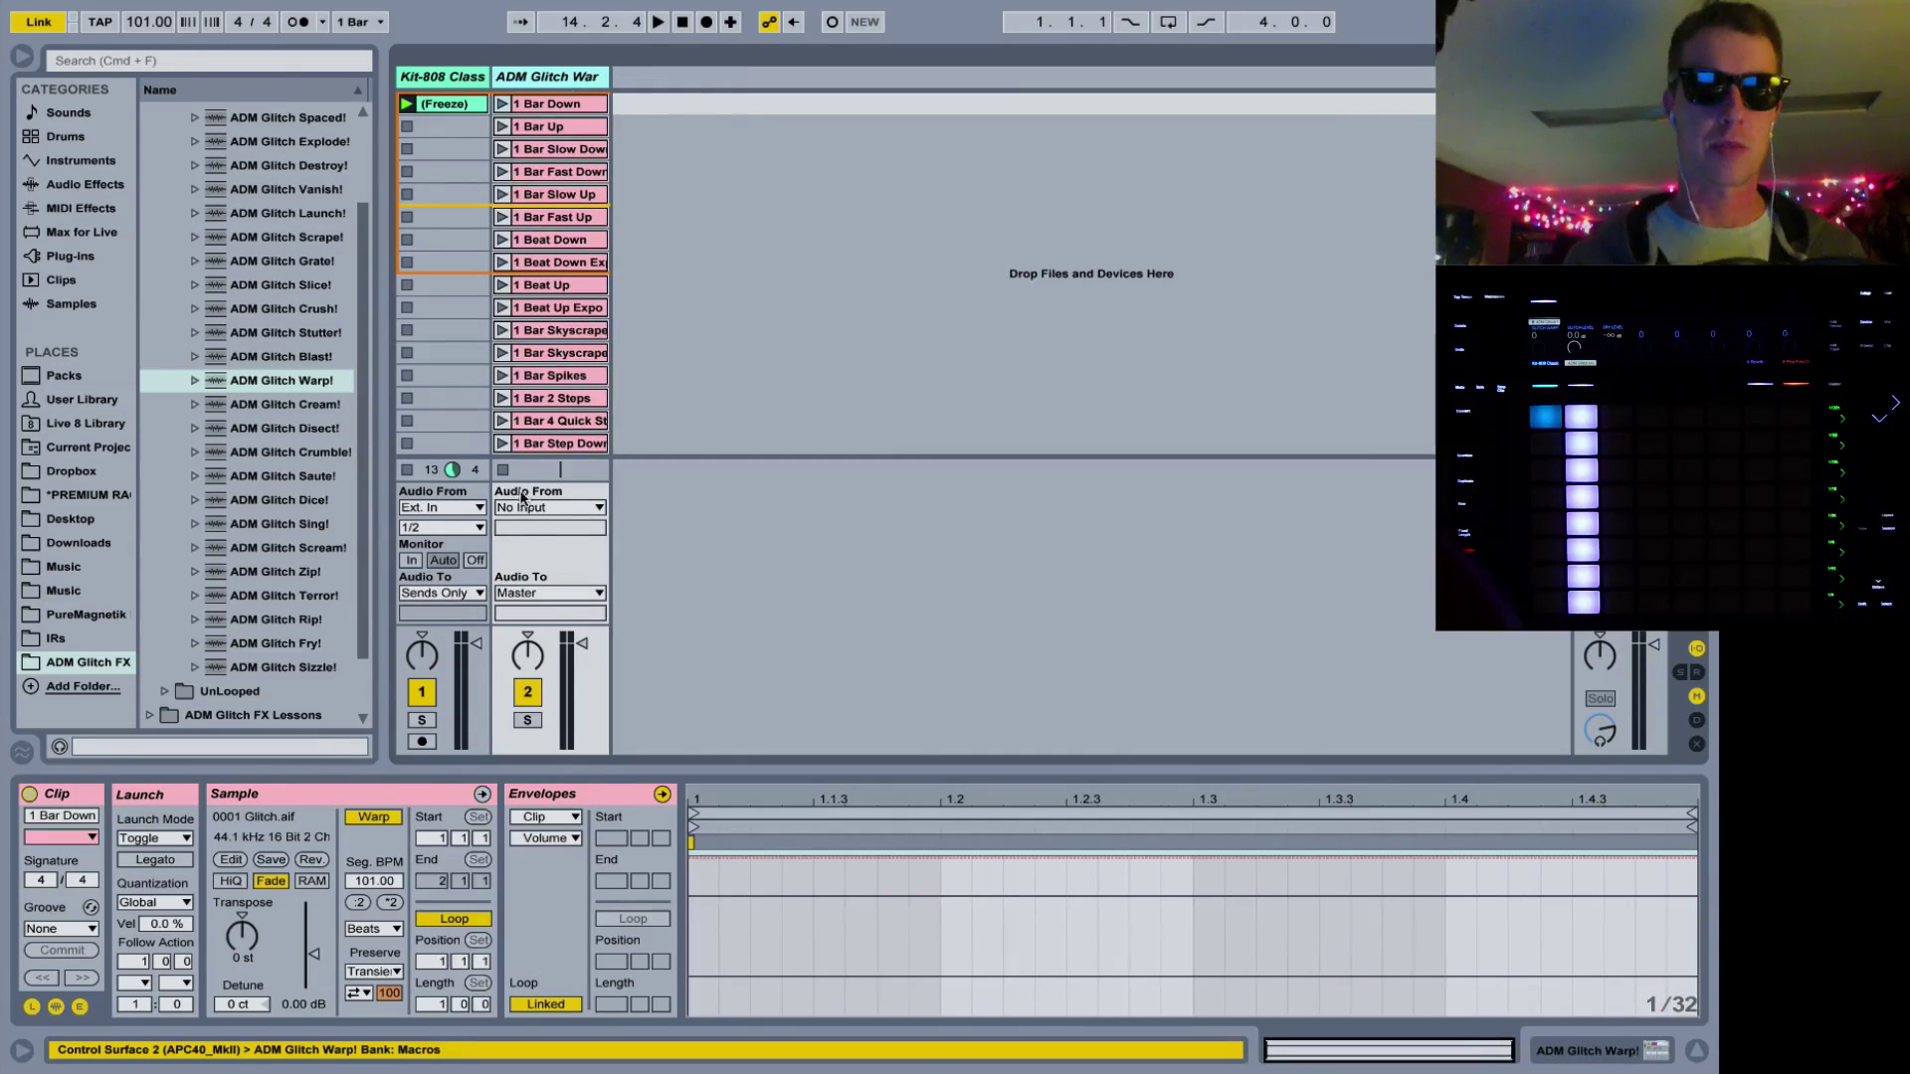
click(469, 594)
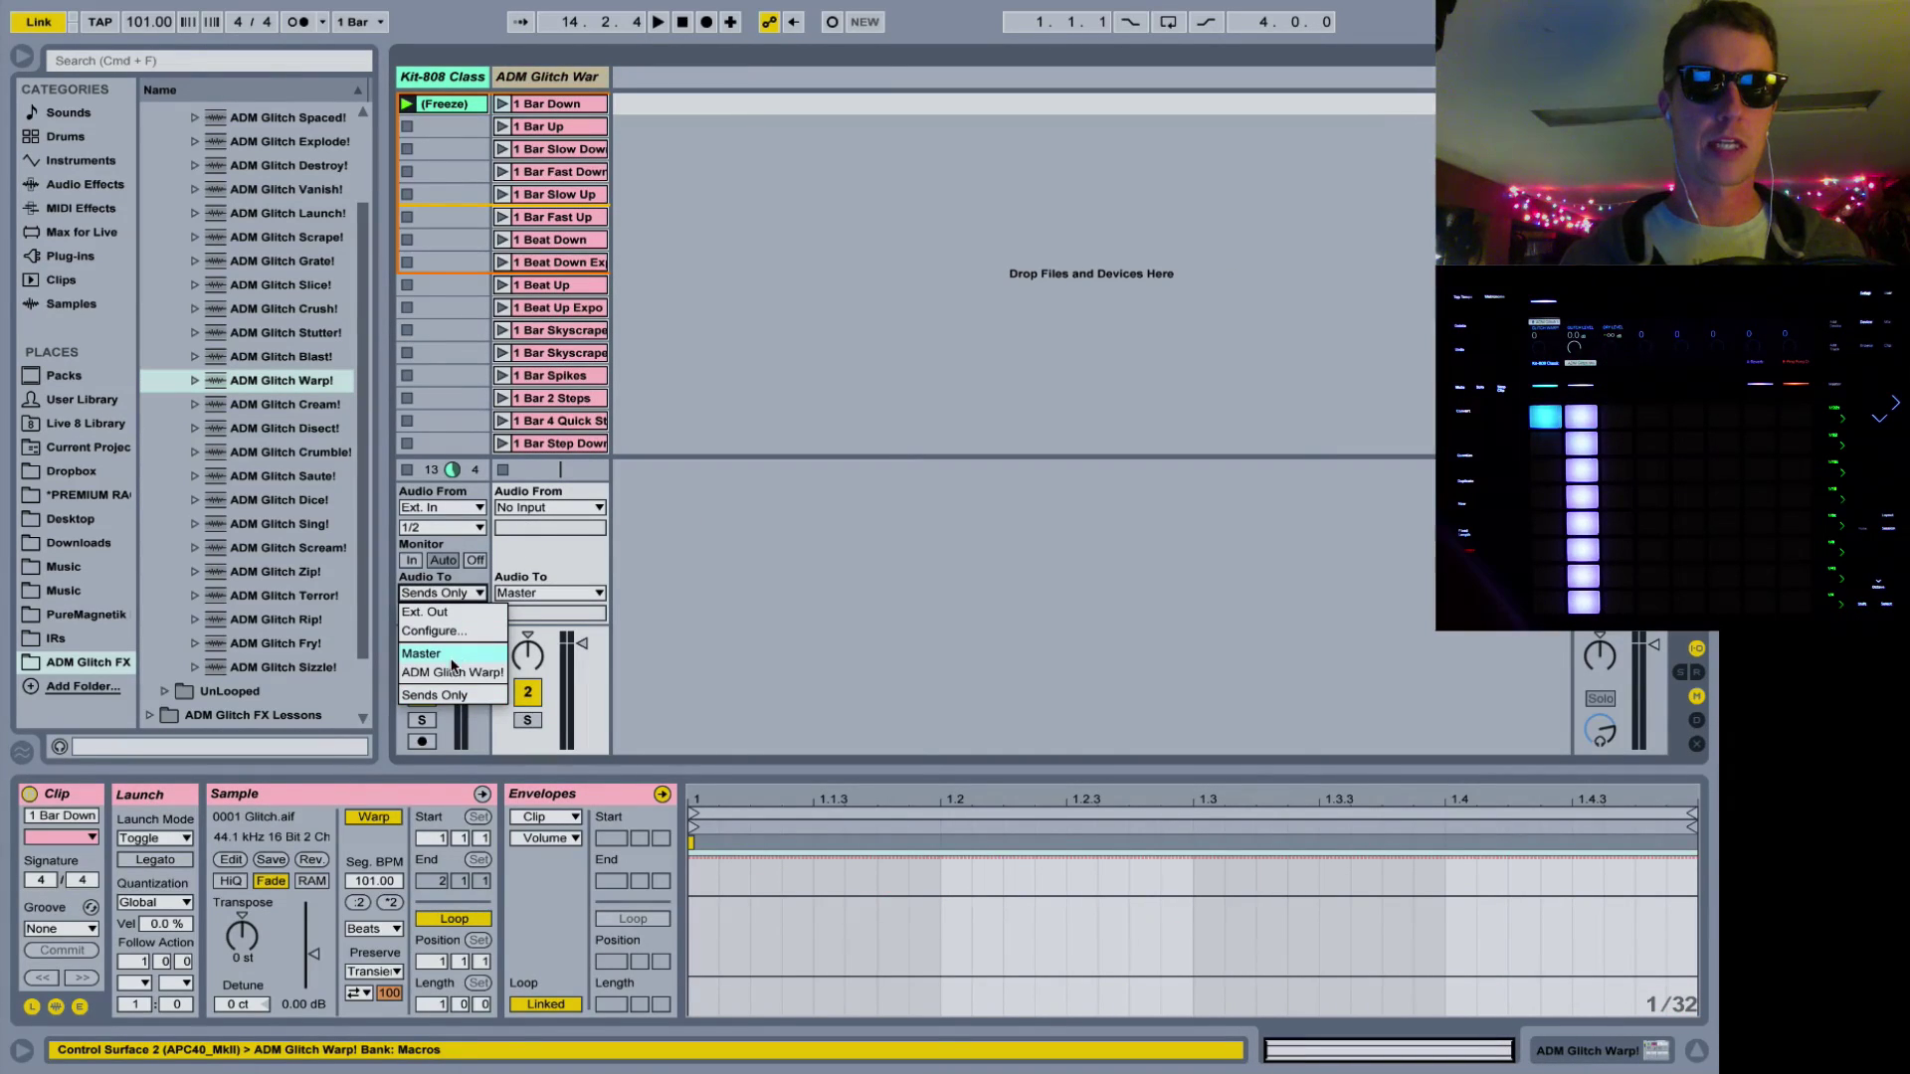
click(453, 672)
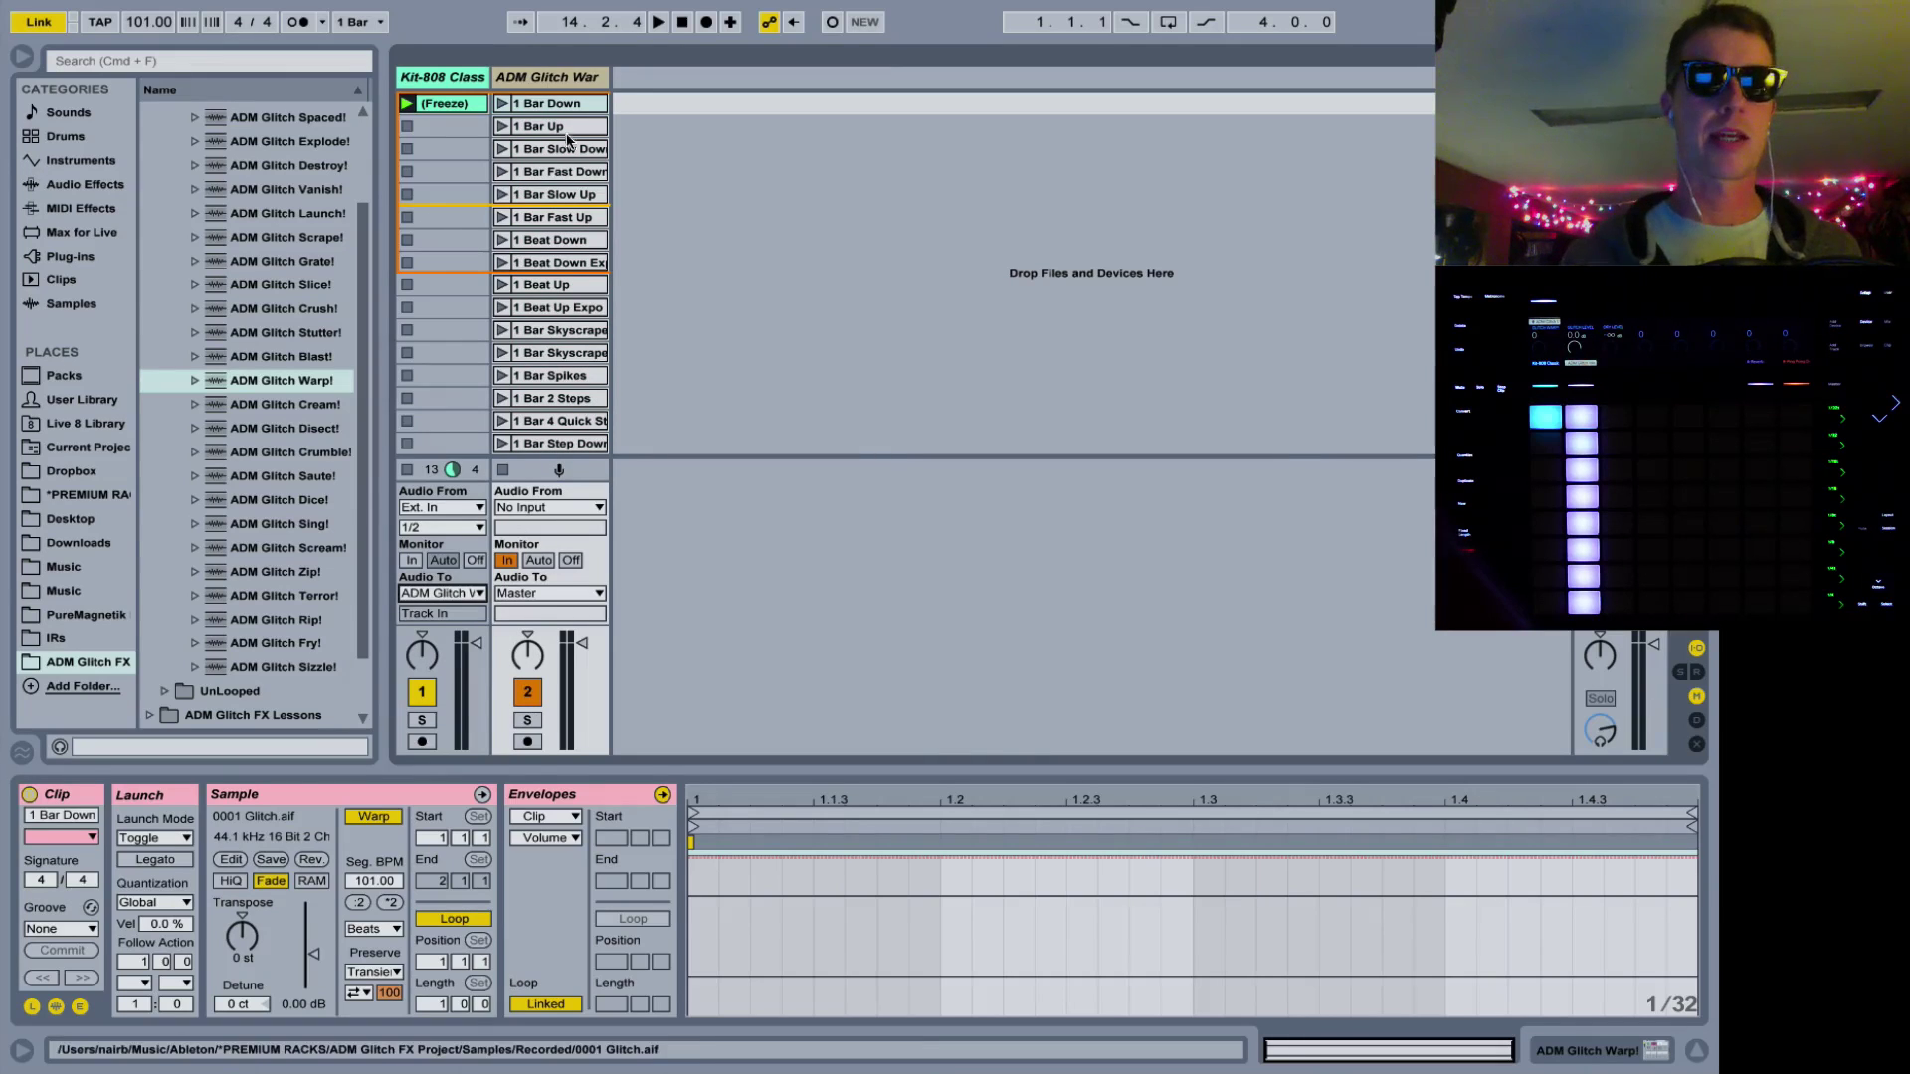
Check the looped 1 Bar Up and 1 Bar Fast Up clips, raise the rack's Glitch Warp! macro to 101 and start playback
click(528, 126)
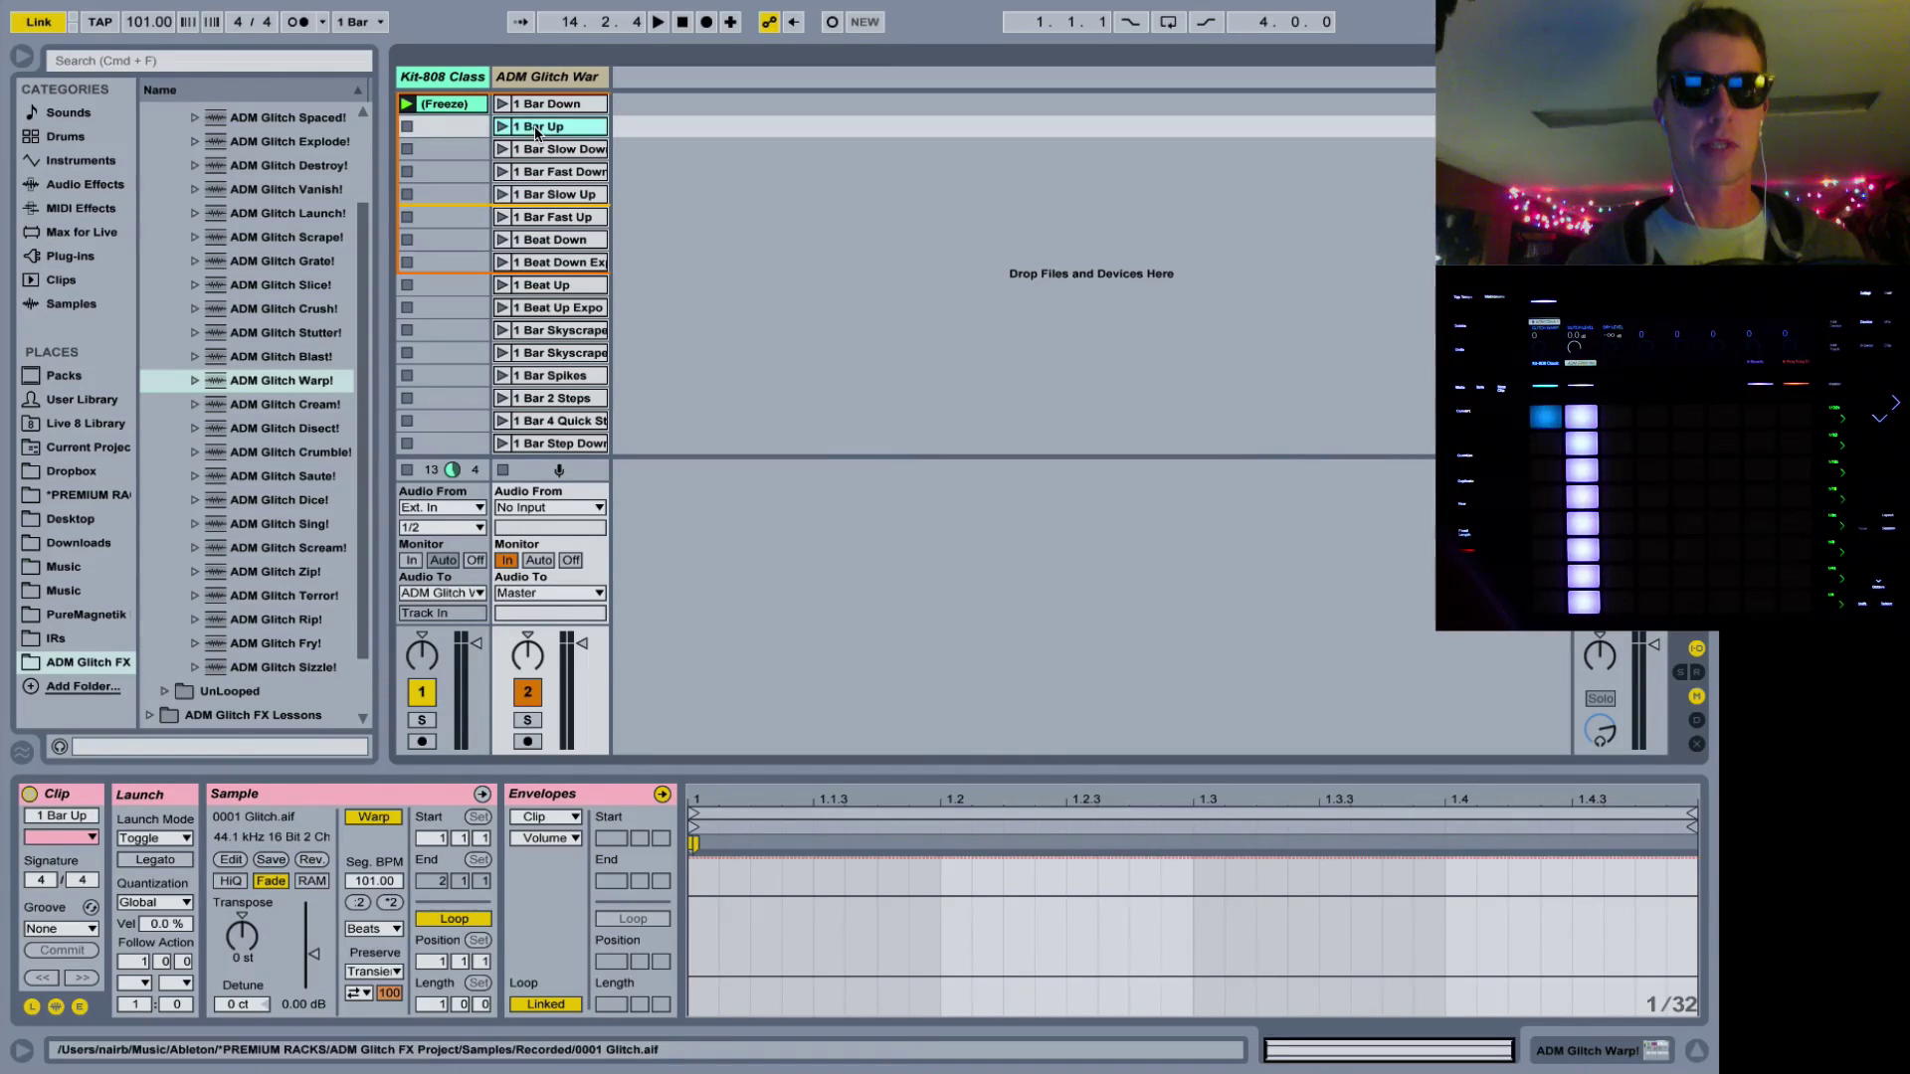
click(552, 217)
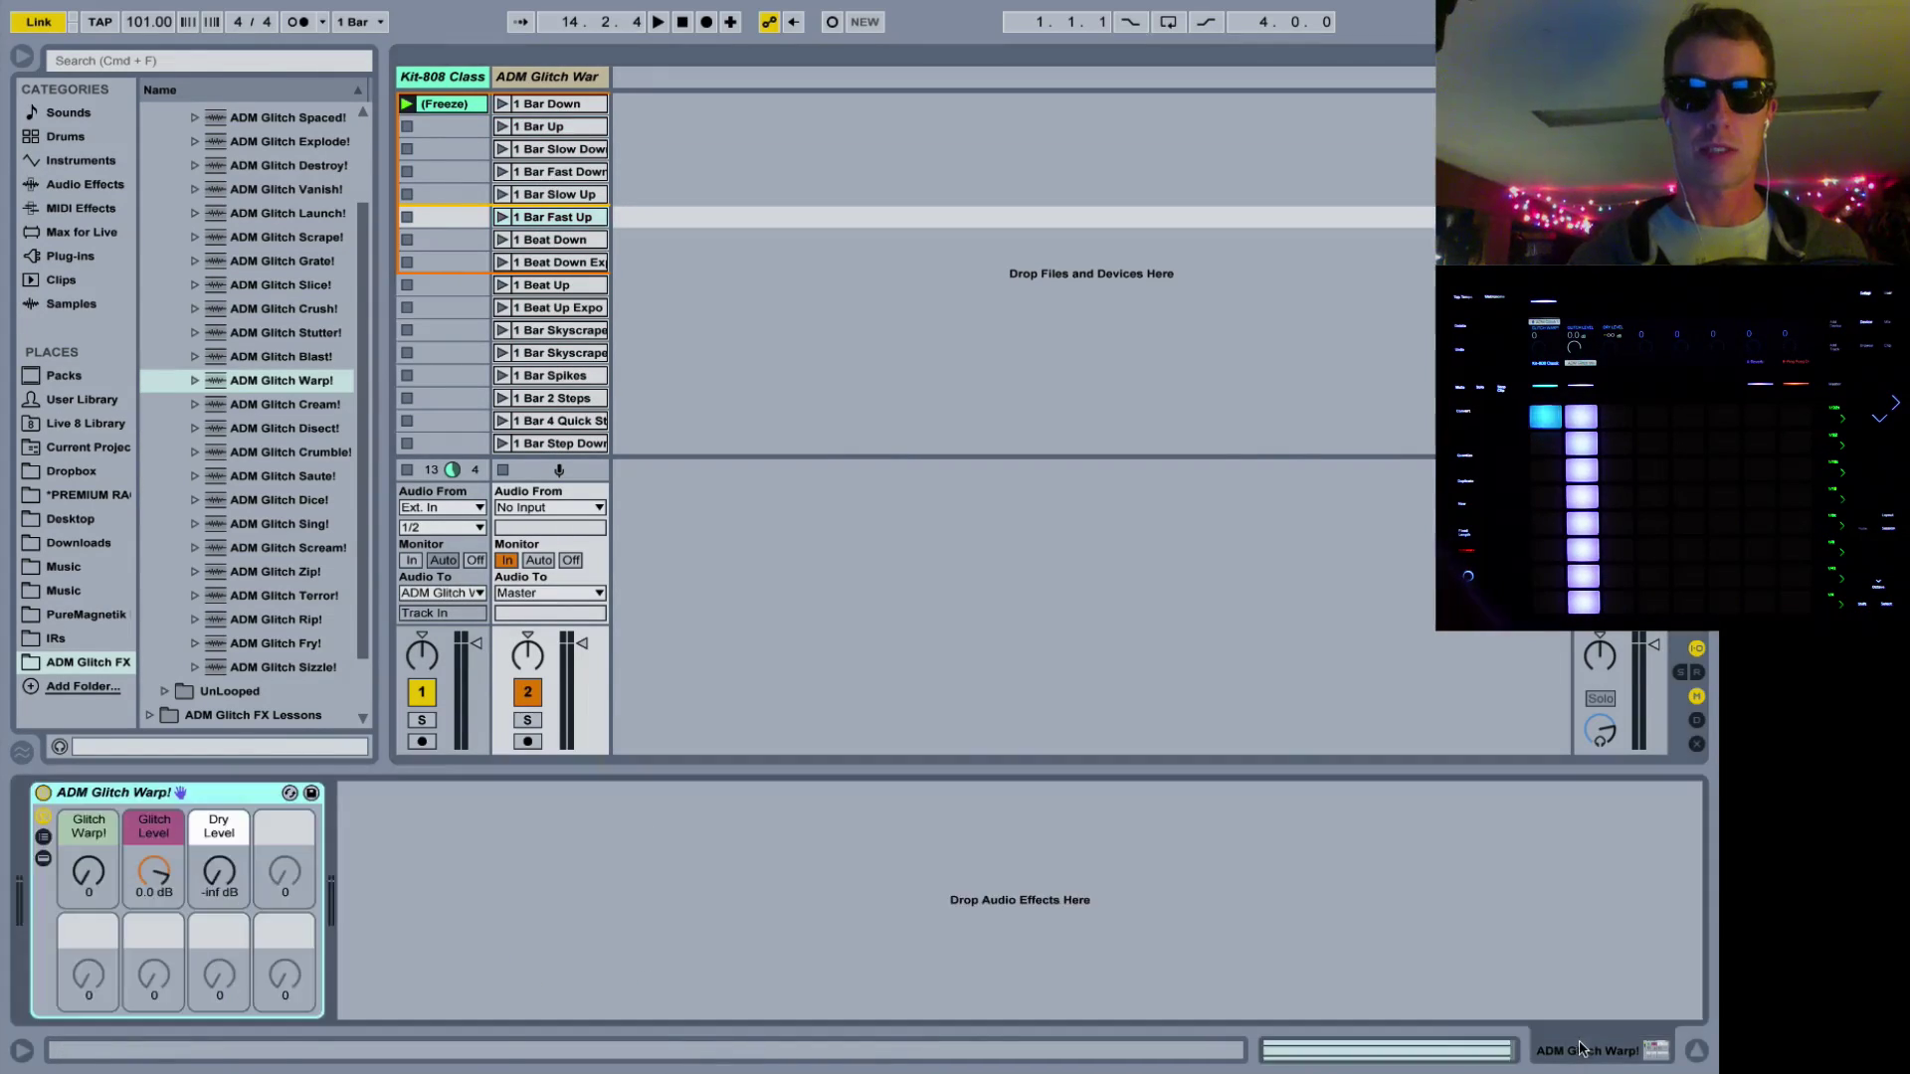
key(shift+Tab)
drag(85, 876, 85, 836)
key(space)
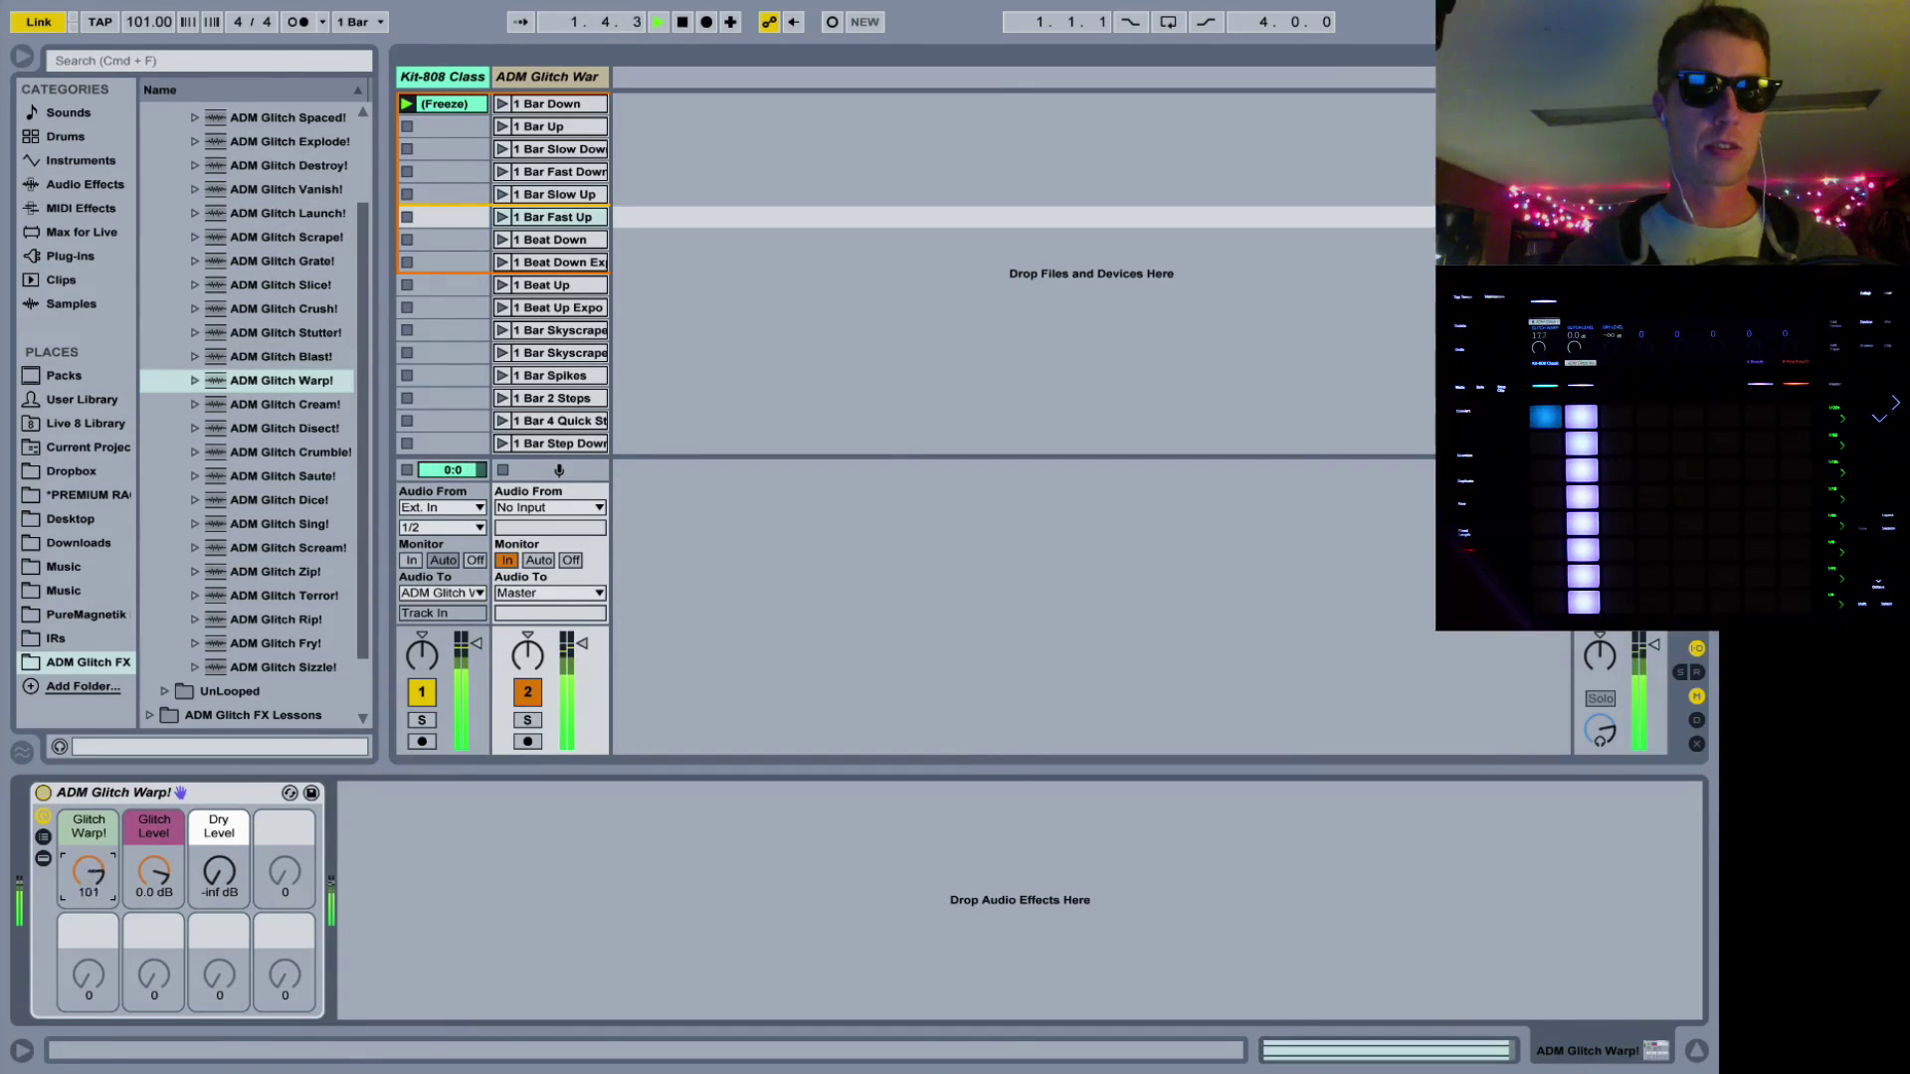
View the looped 1 Beat Up clip's envelope and audition the 1 Beat Down and 1 Bar 4 Quick Steps clips
click(543, 285)
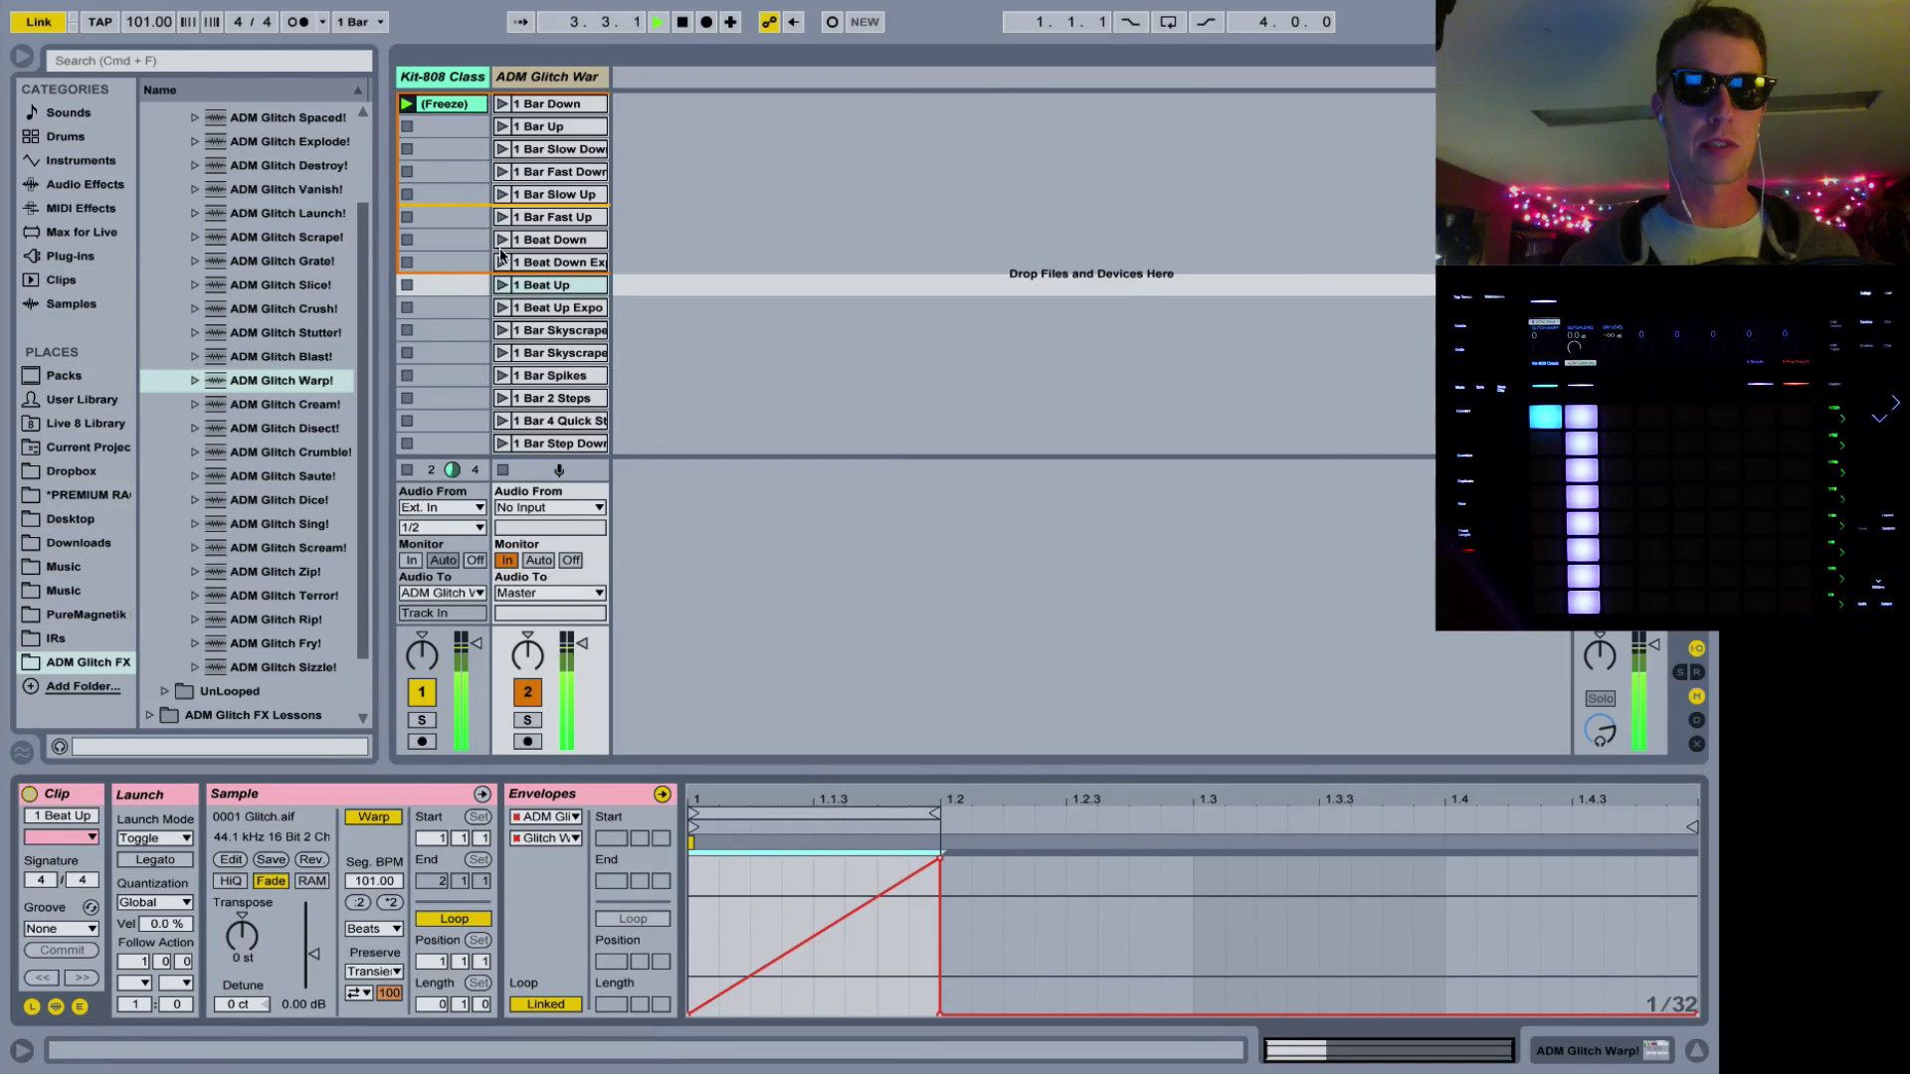
click(502, 241)
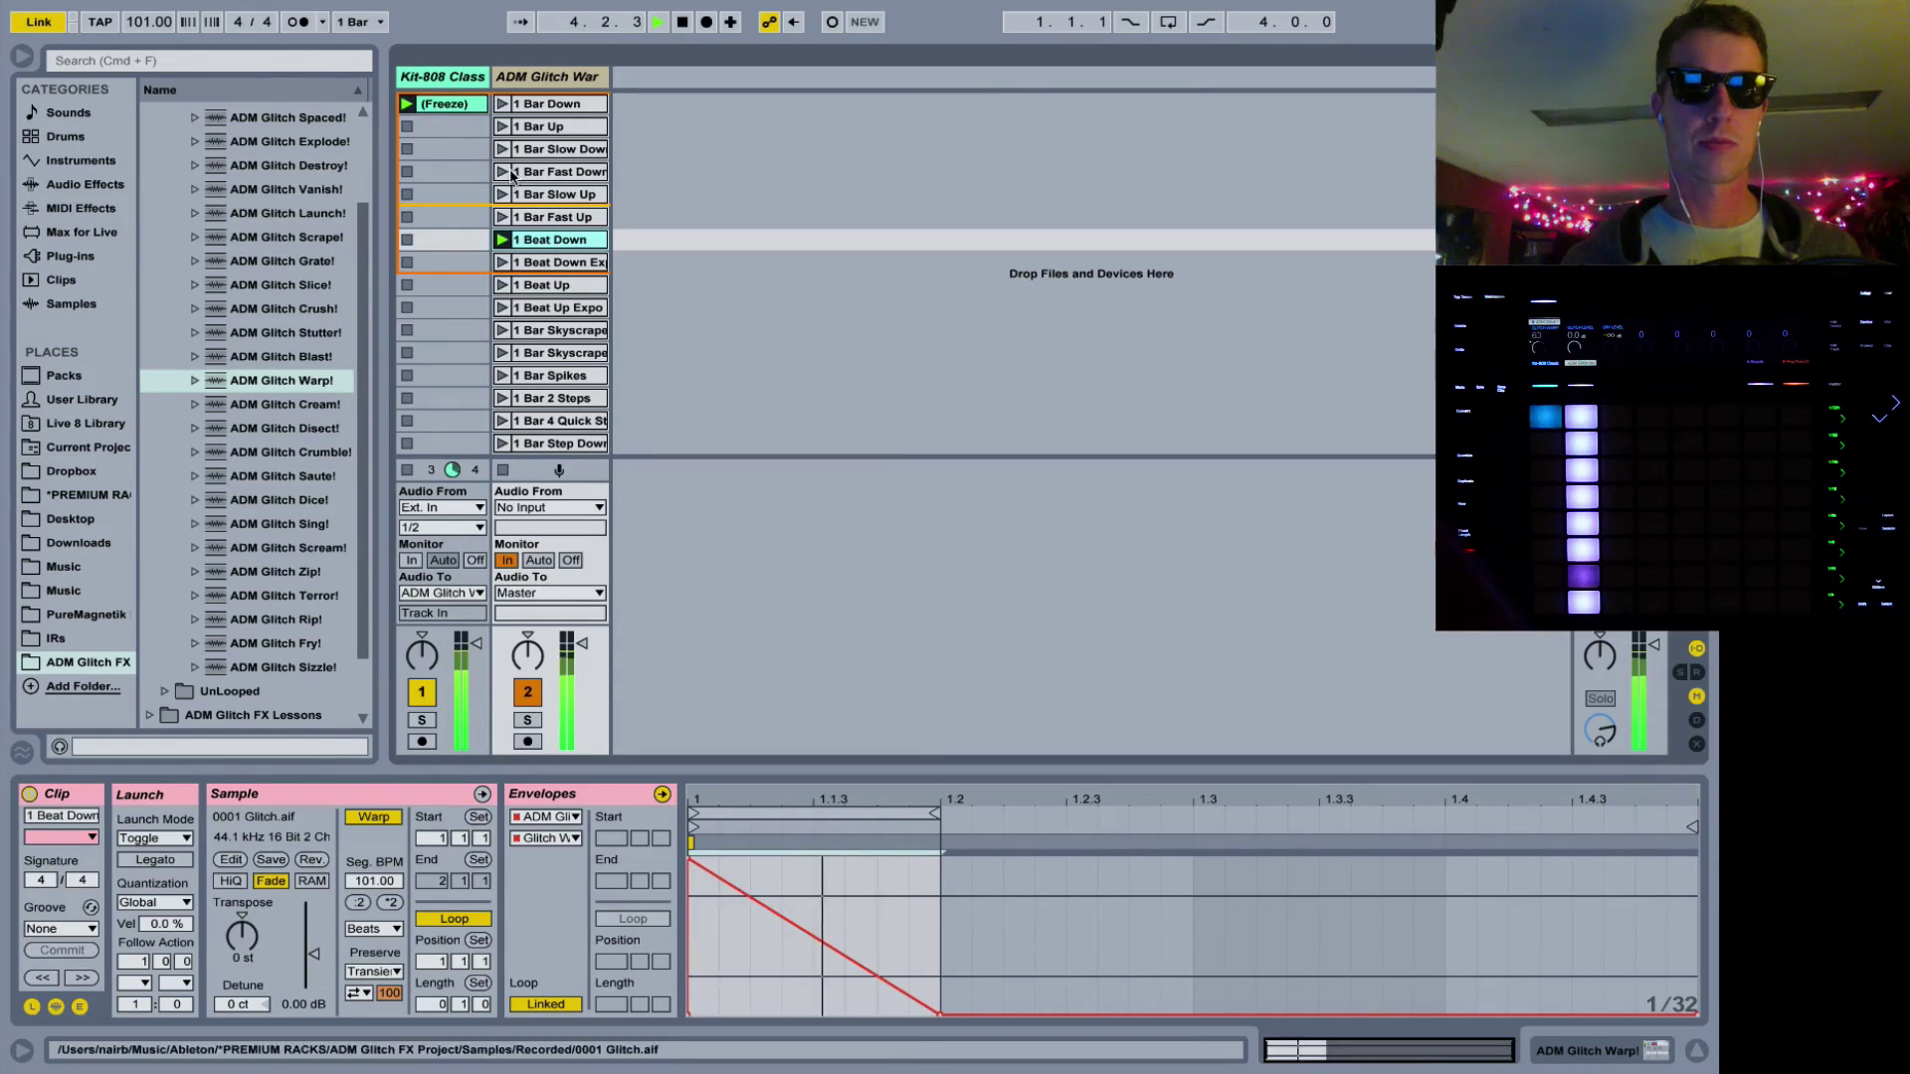
click(502, 421)
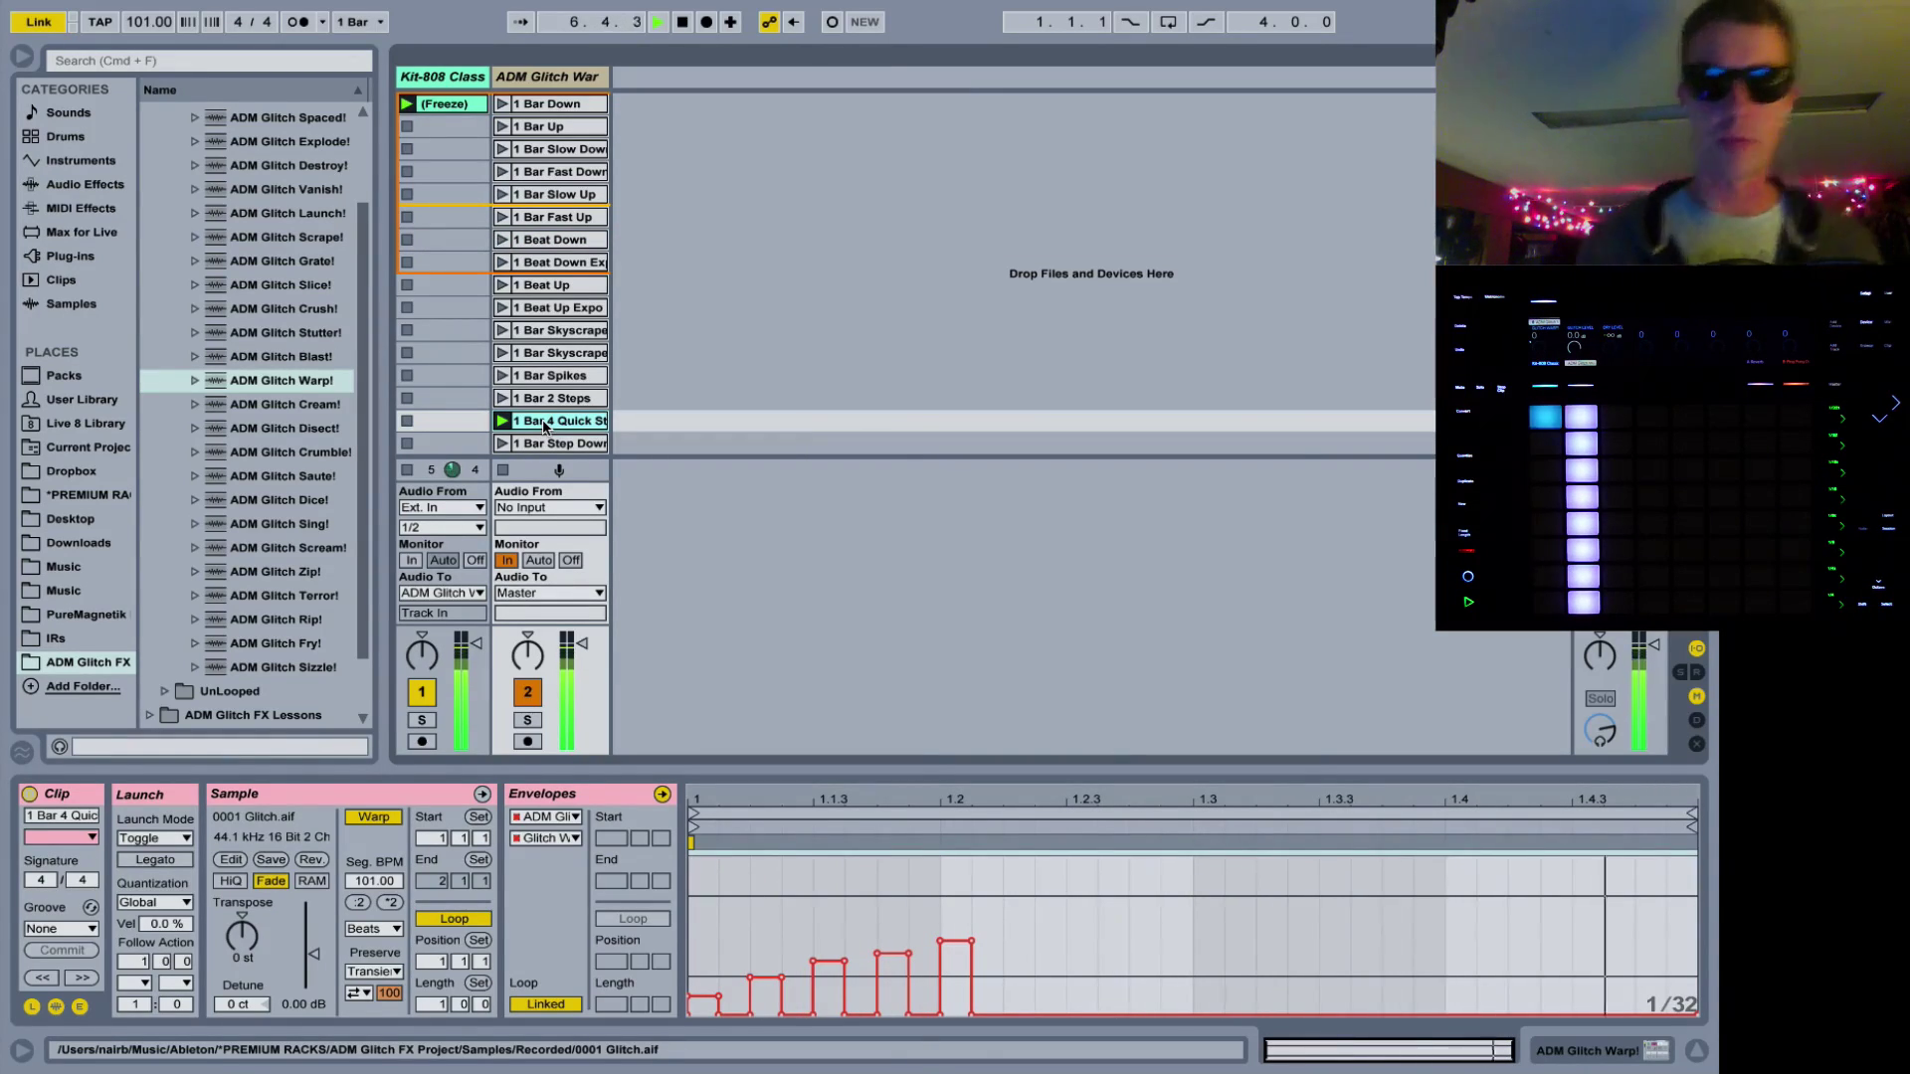
Audition the looped 1 Bar Ramp Steps, 1 Bar Weirds and 2 Bar Waves clips on the ADM Glitch Warp! track
scroll(544, 426, down, 4)
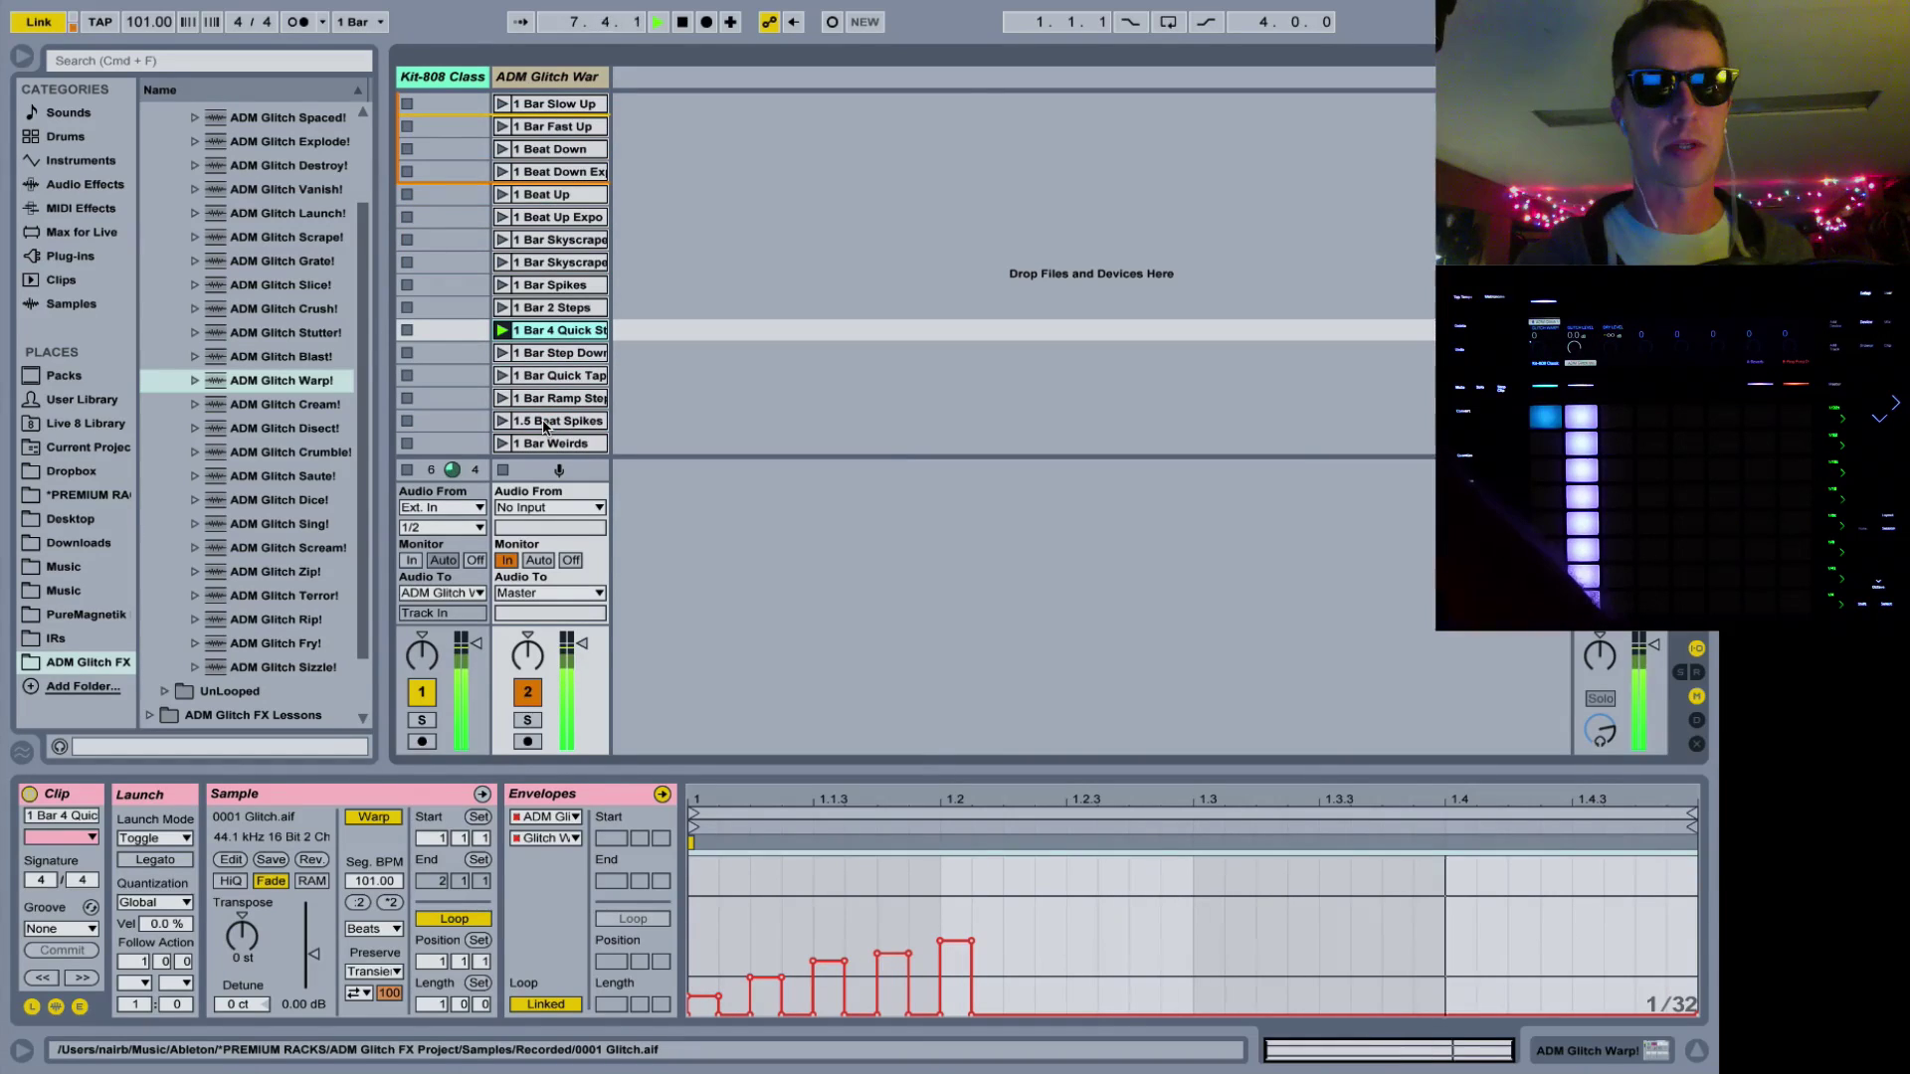
click(557, 399)
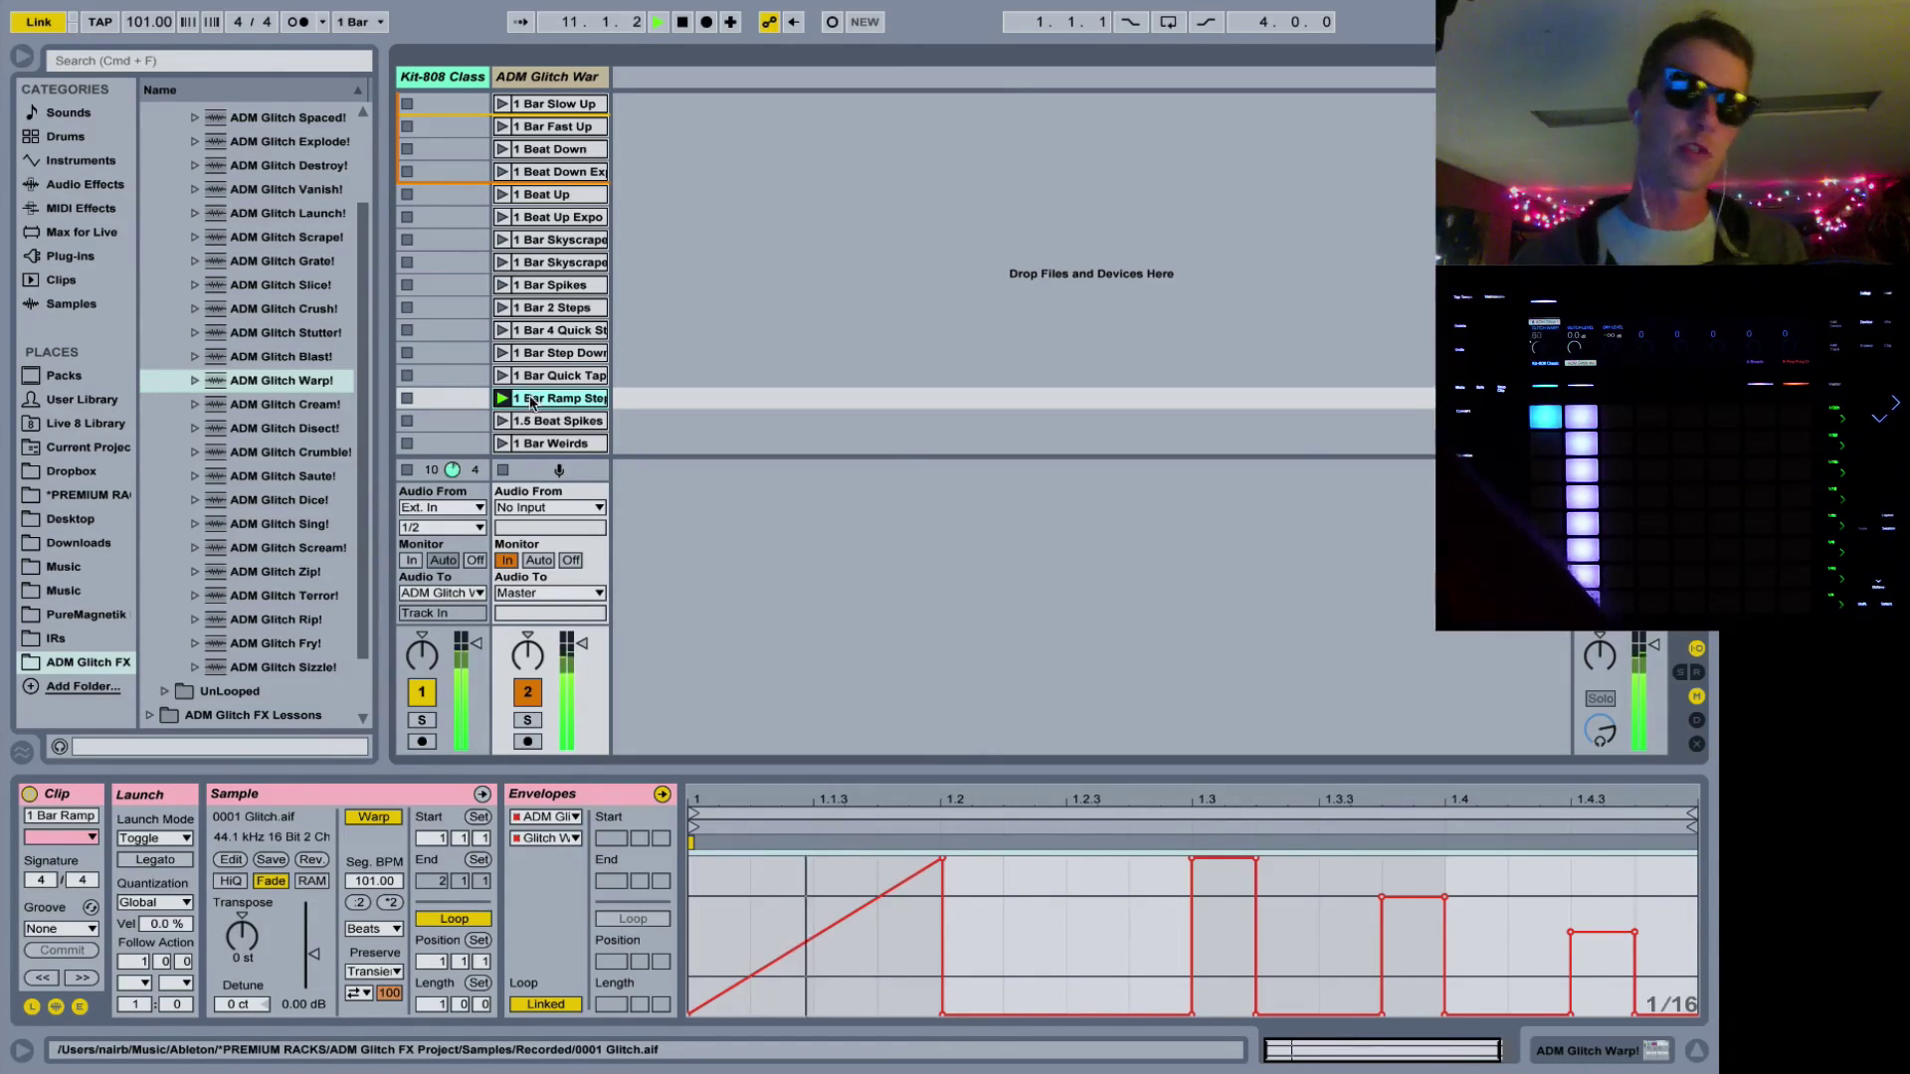
click(547, 444)
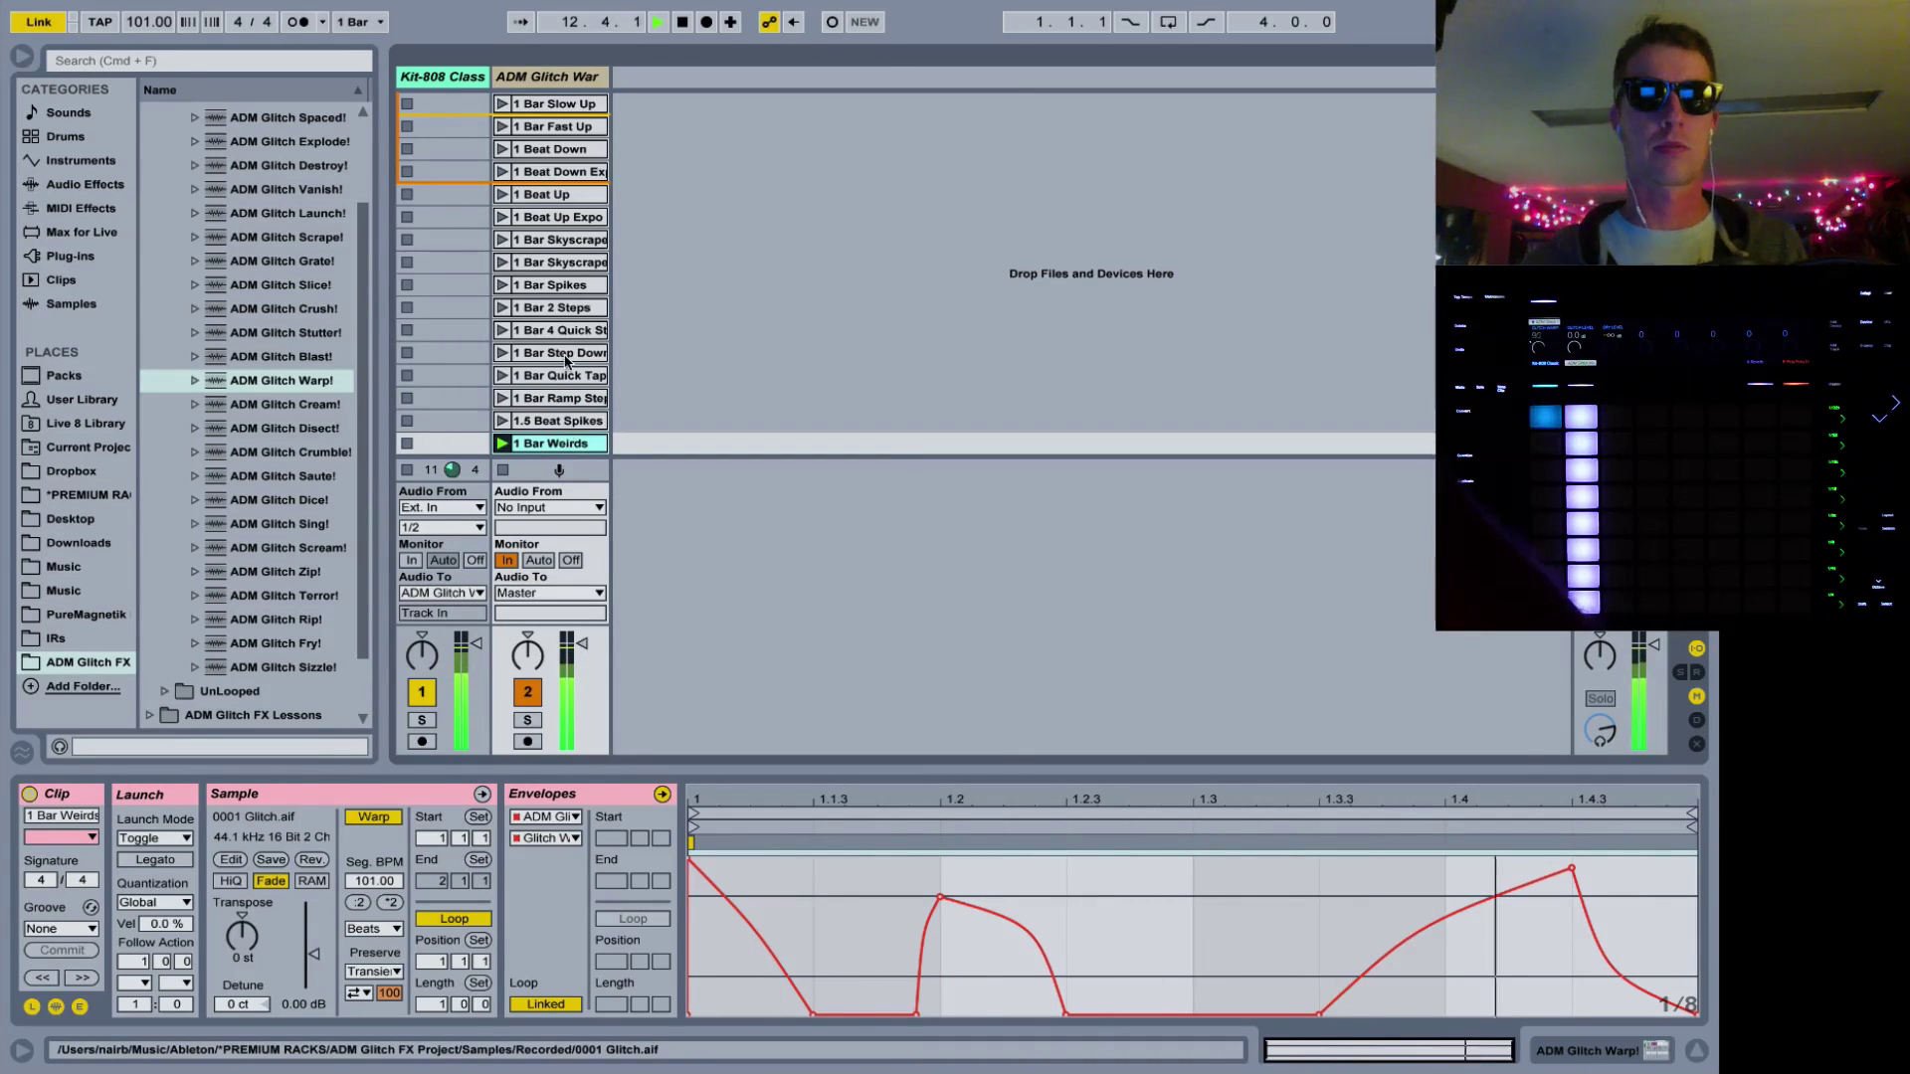
scroll(564, 417, down, 3)
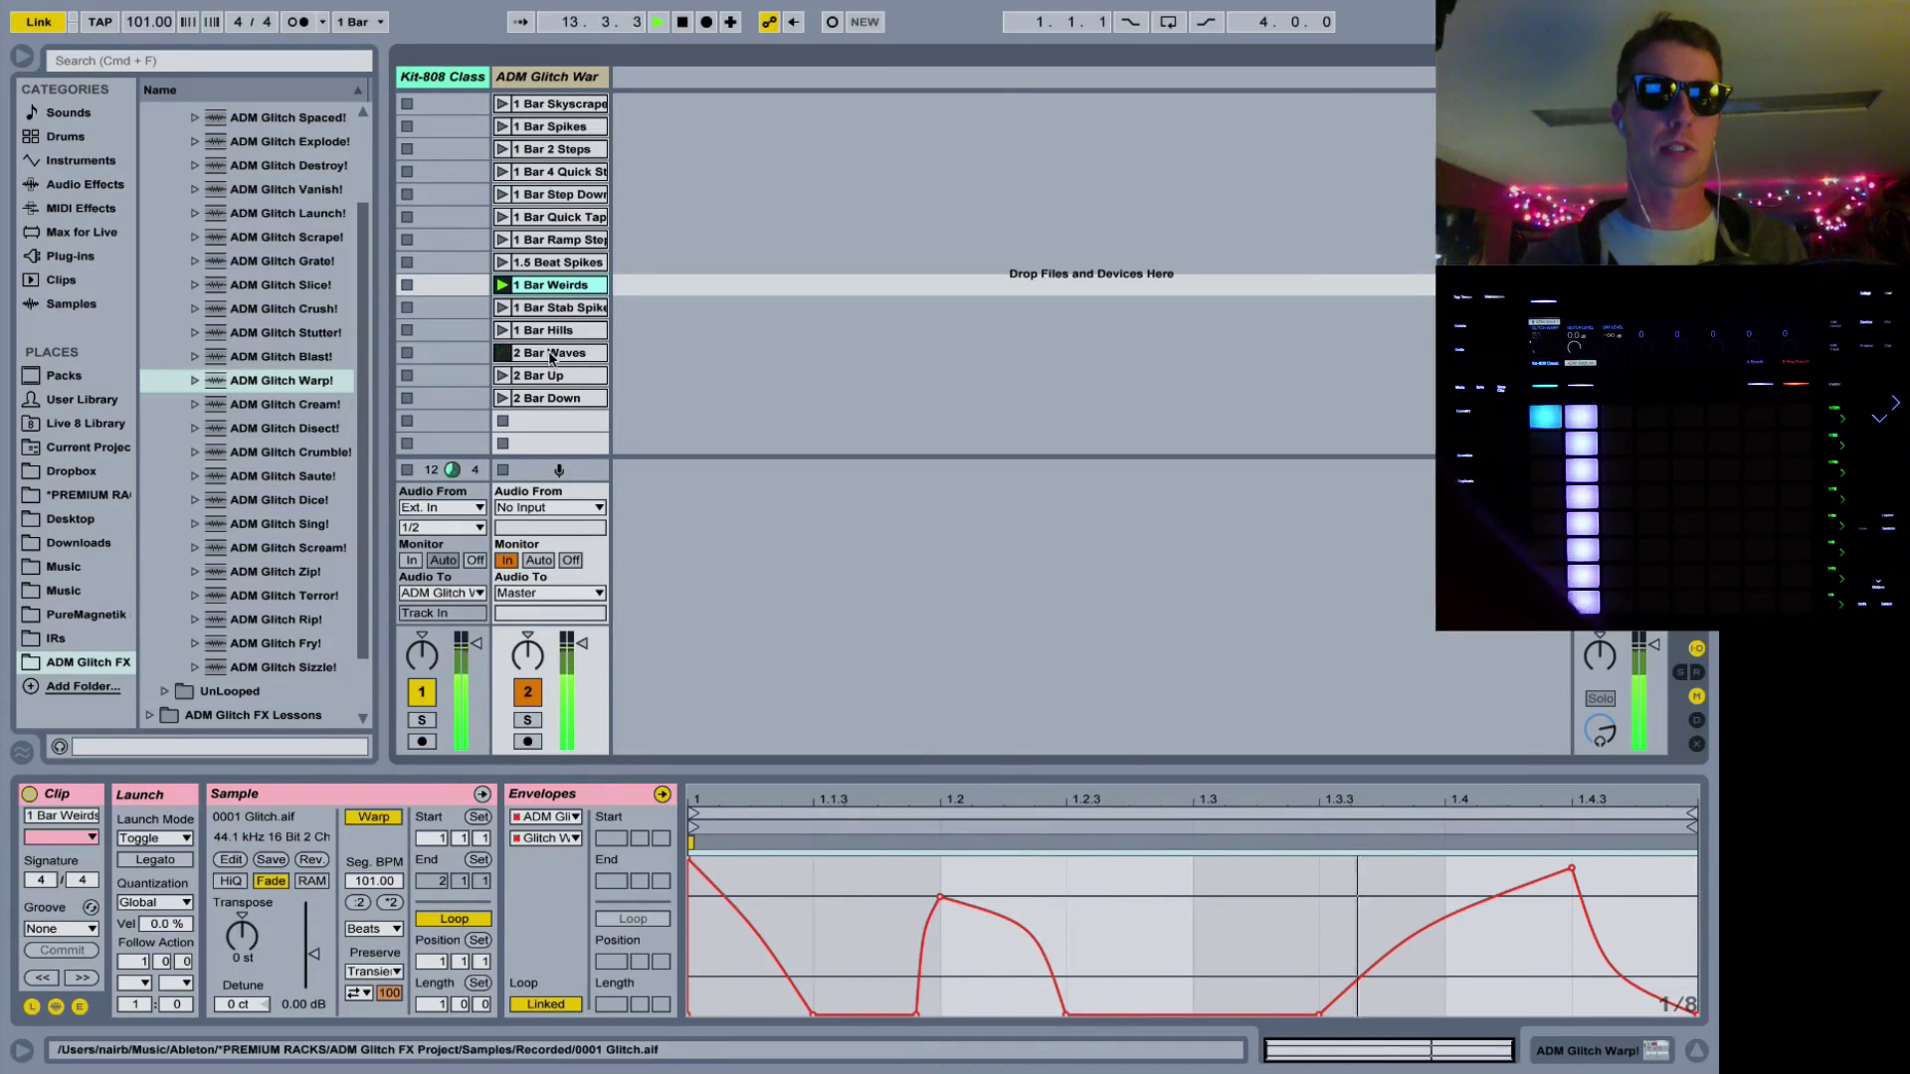
click(503, 353)
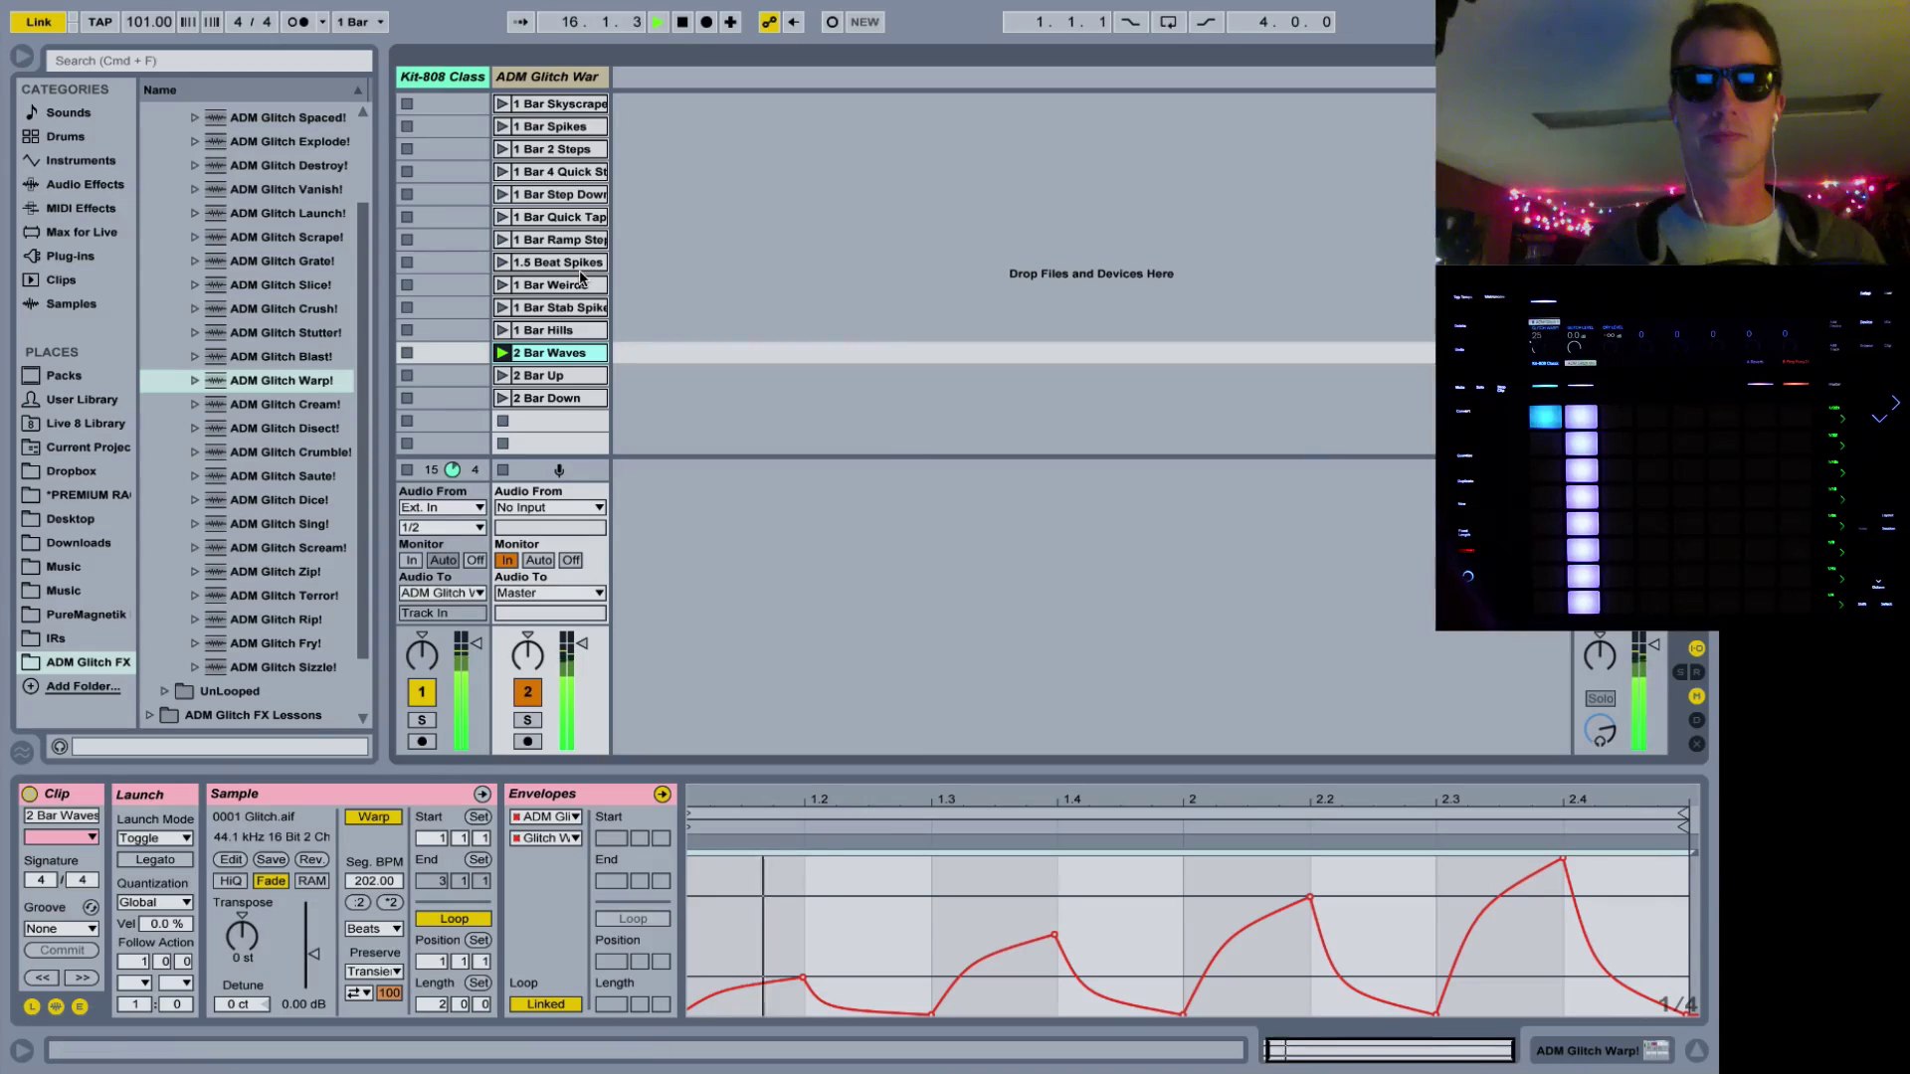
Collapse the Looped folder, stop playback and delete the ADM Glitch Warp! track
scroll(271, 244, up, 3)
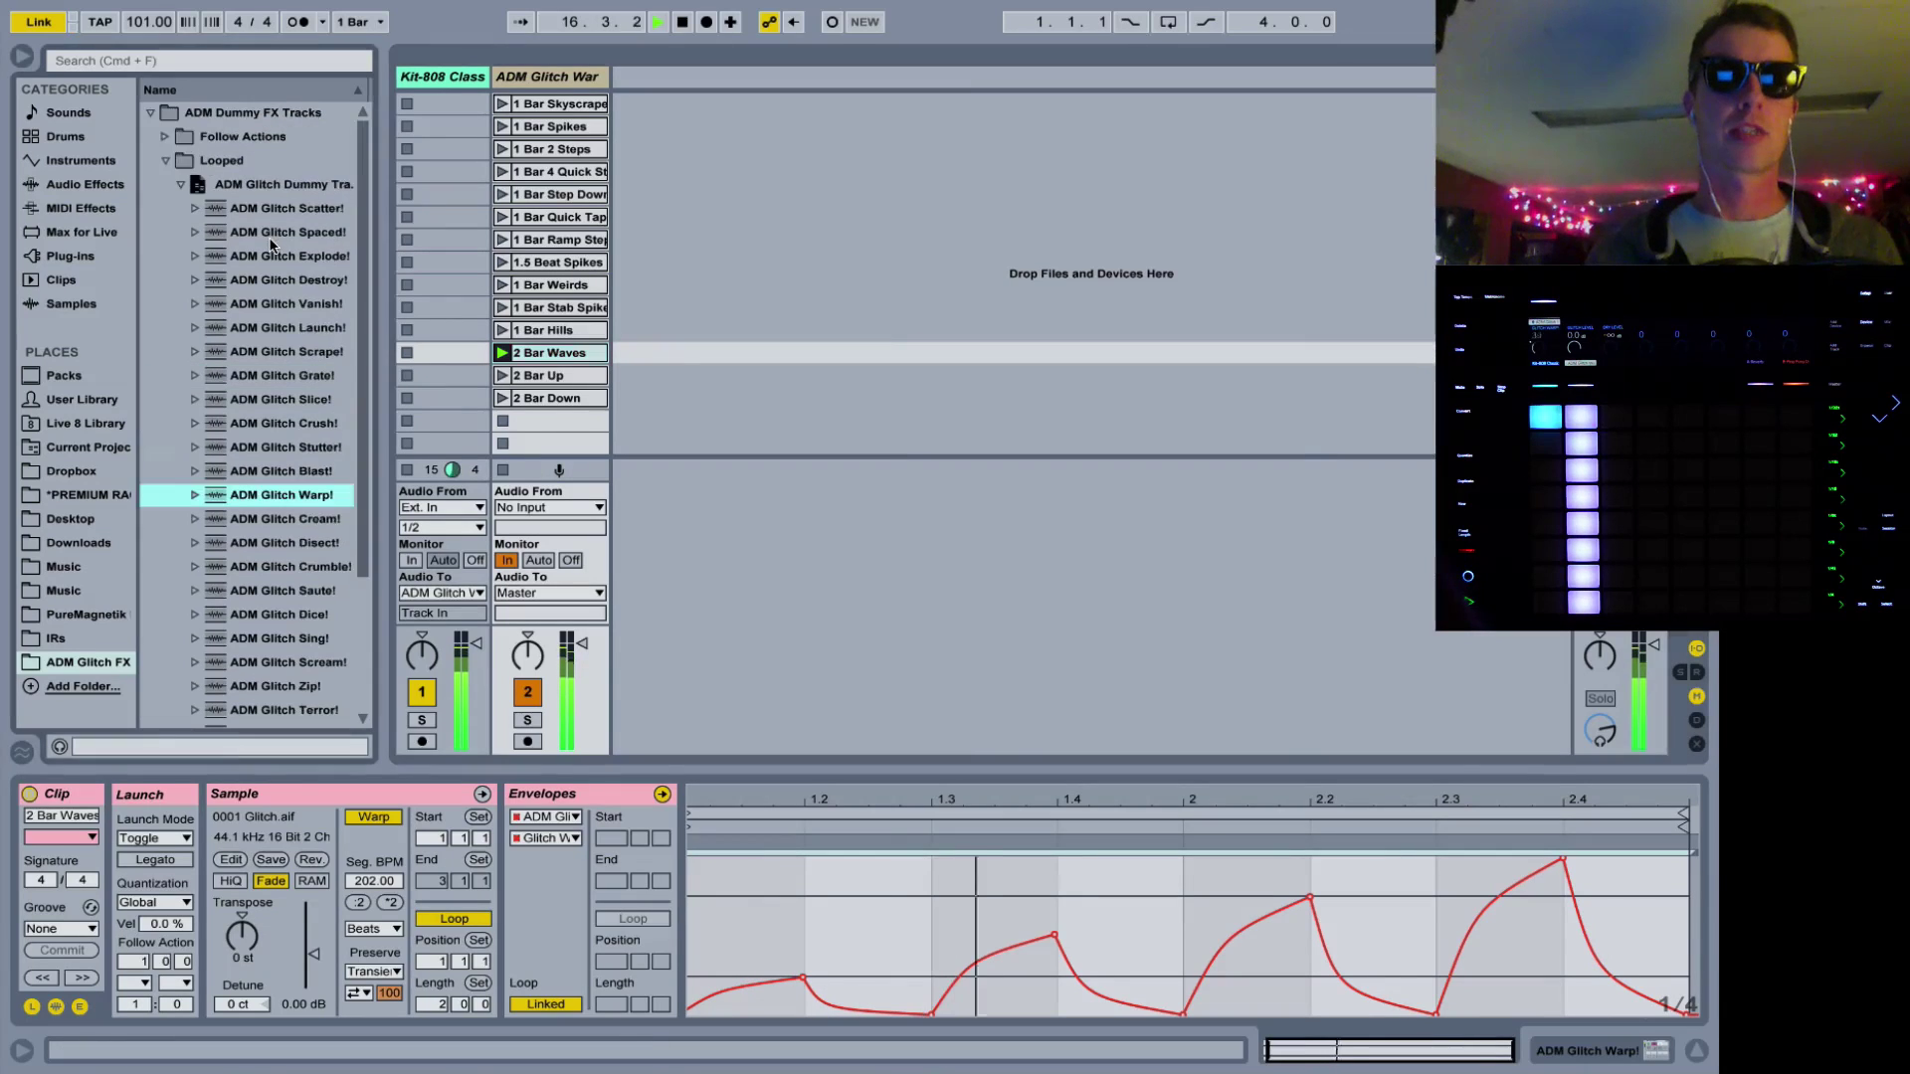
click(166, 161)
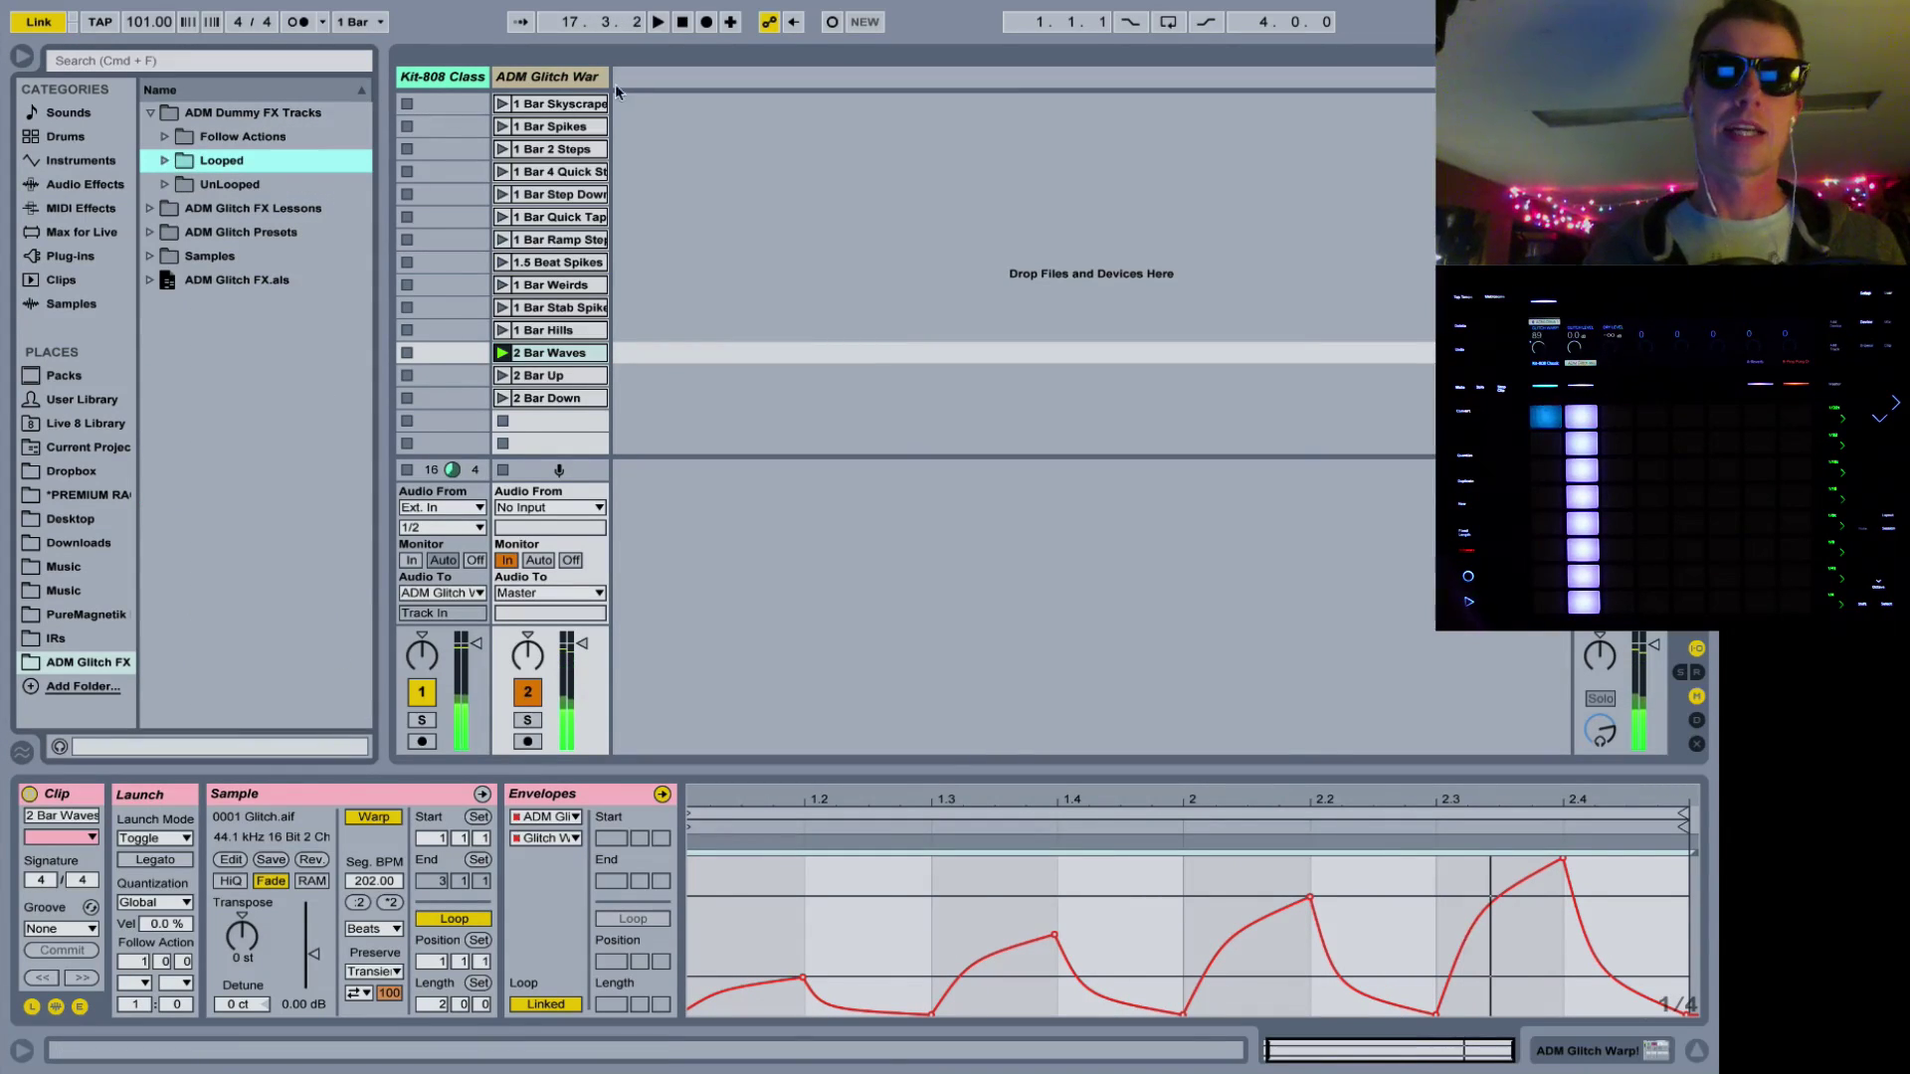
click(574, 78)
key(Delete)
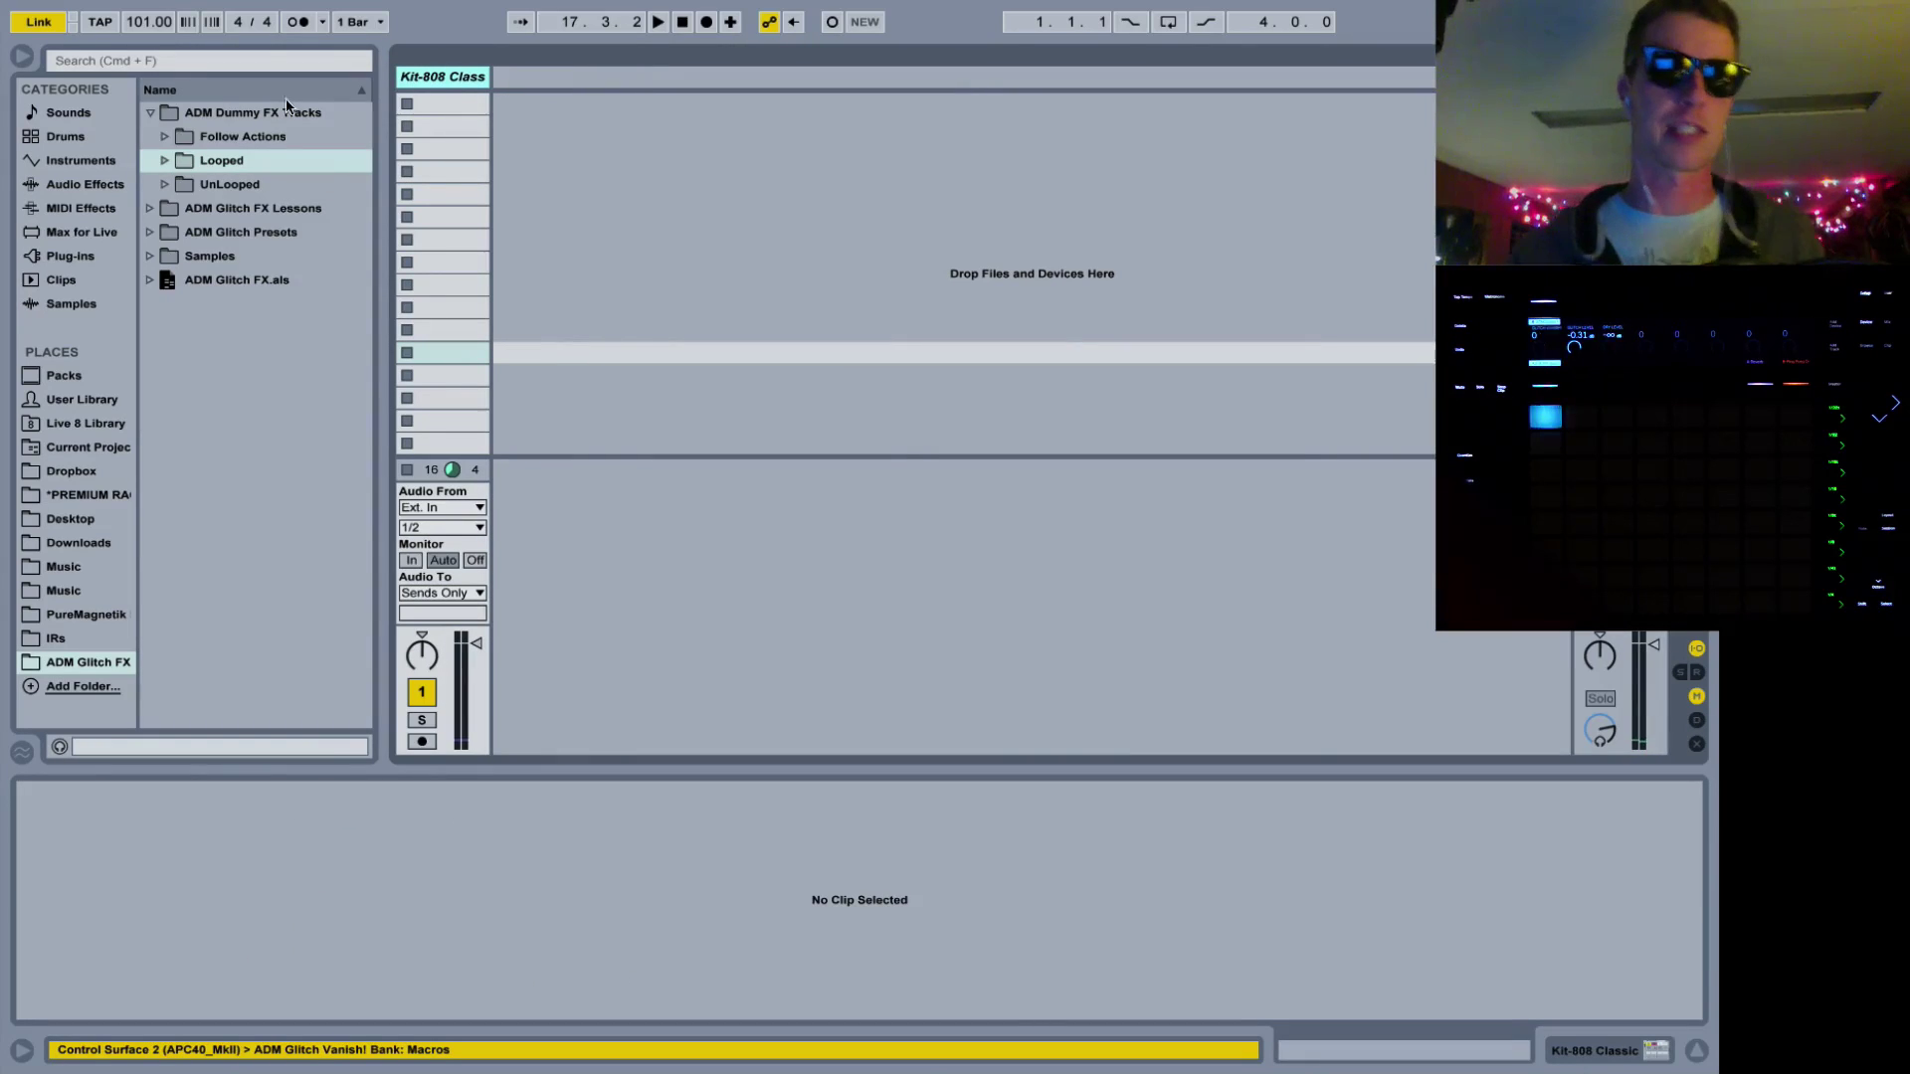
Expand the dummy tracks set inside the Follow Actions folder and look through its tracks
click(184, 137)
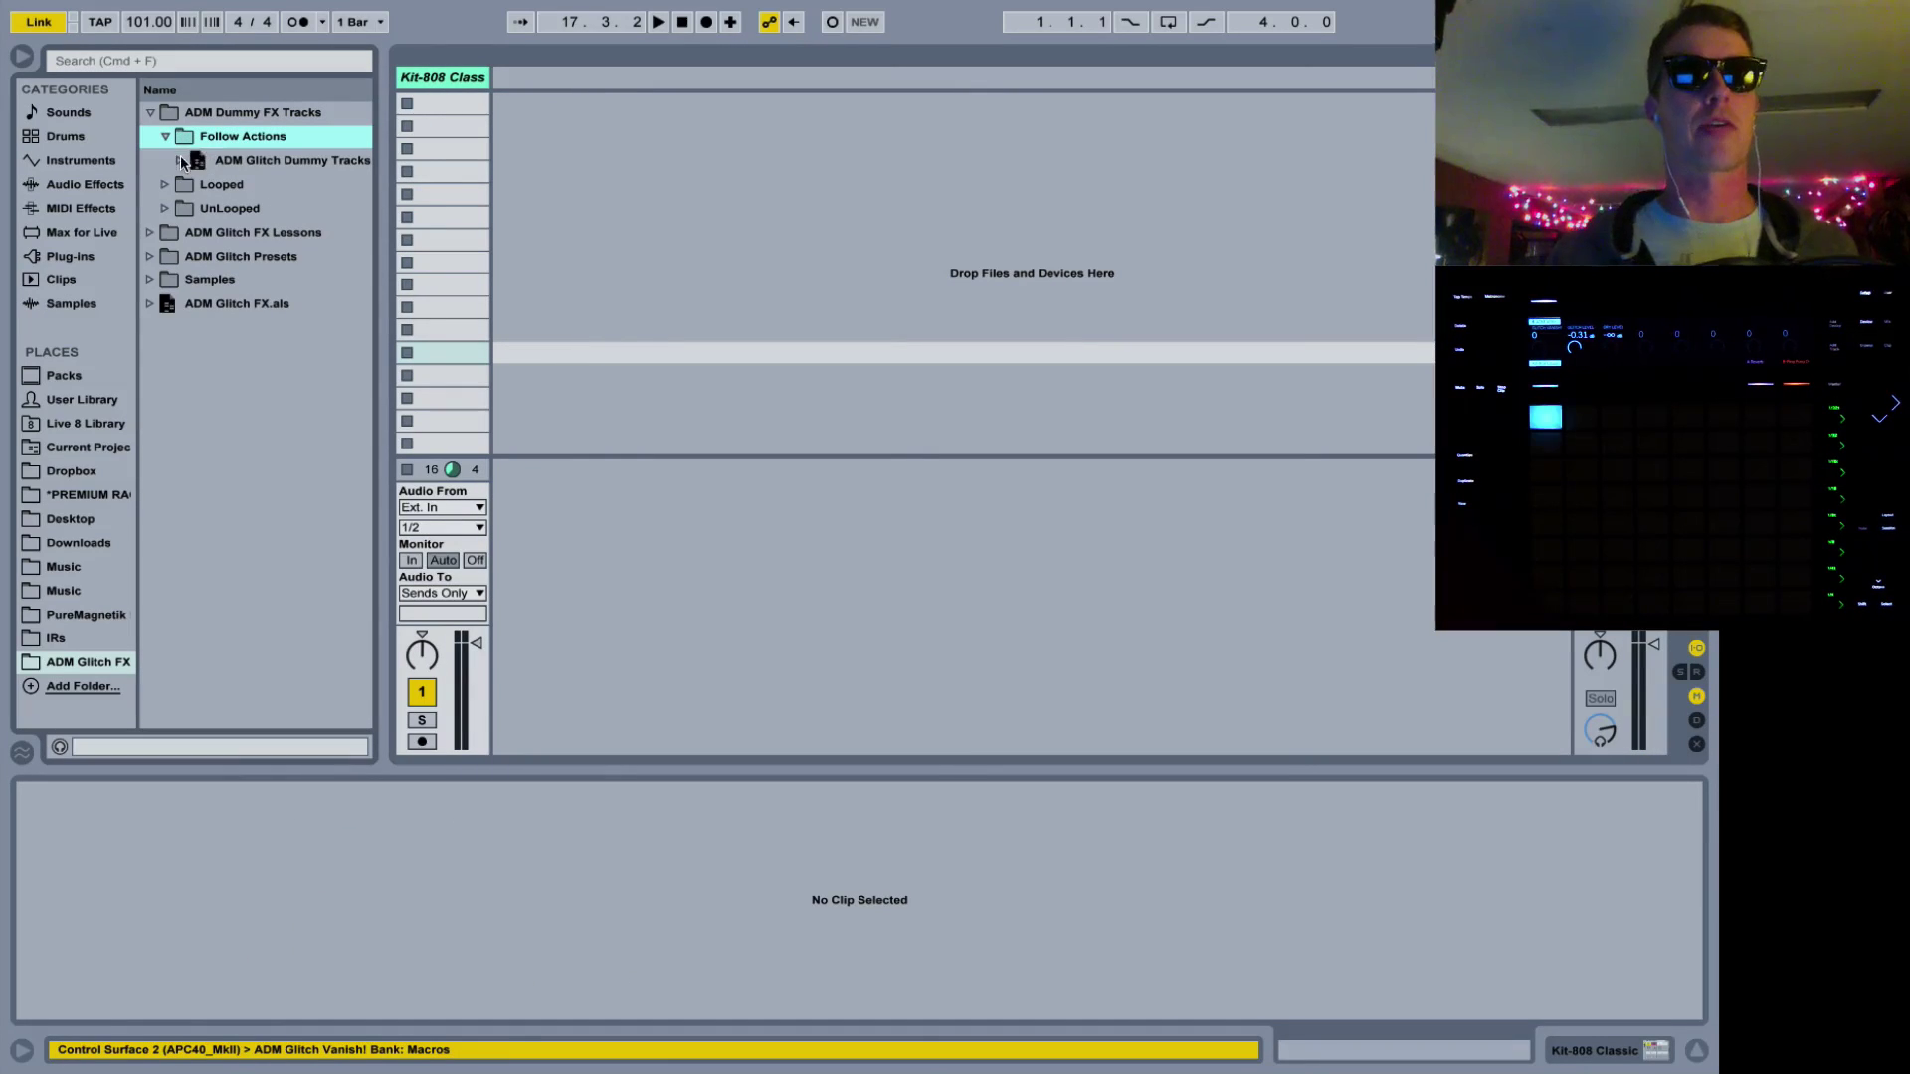
click(202, 162)
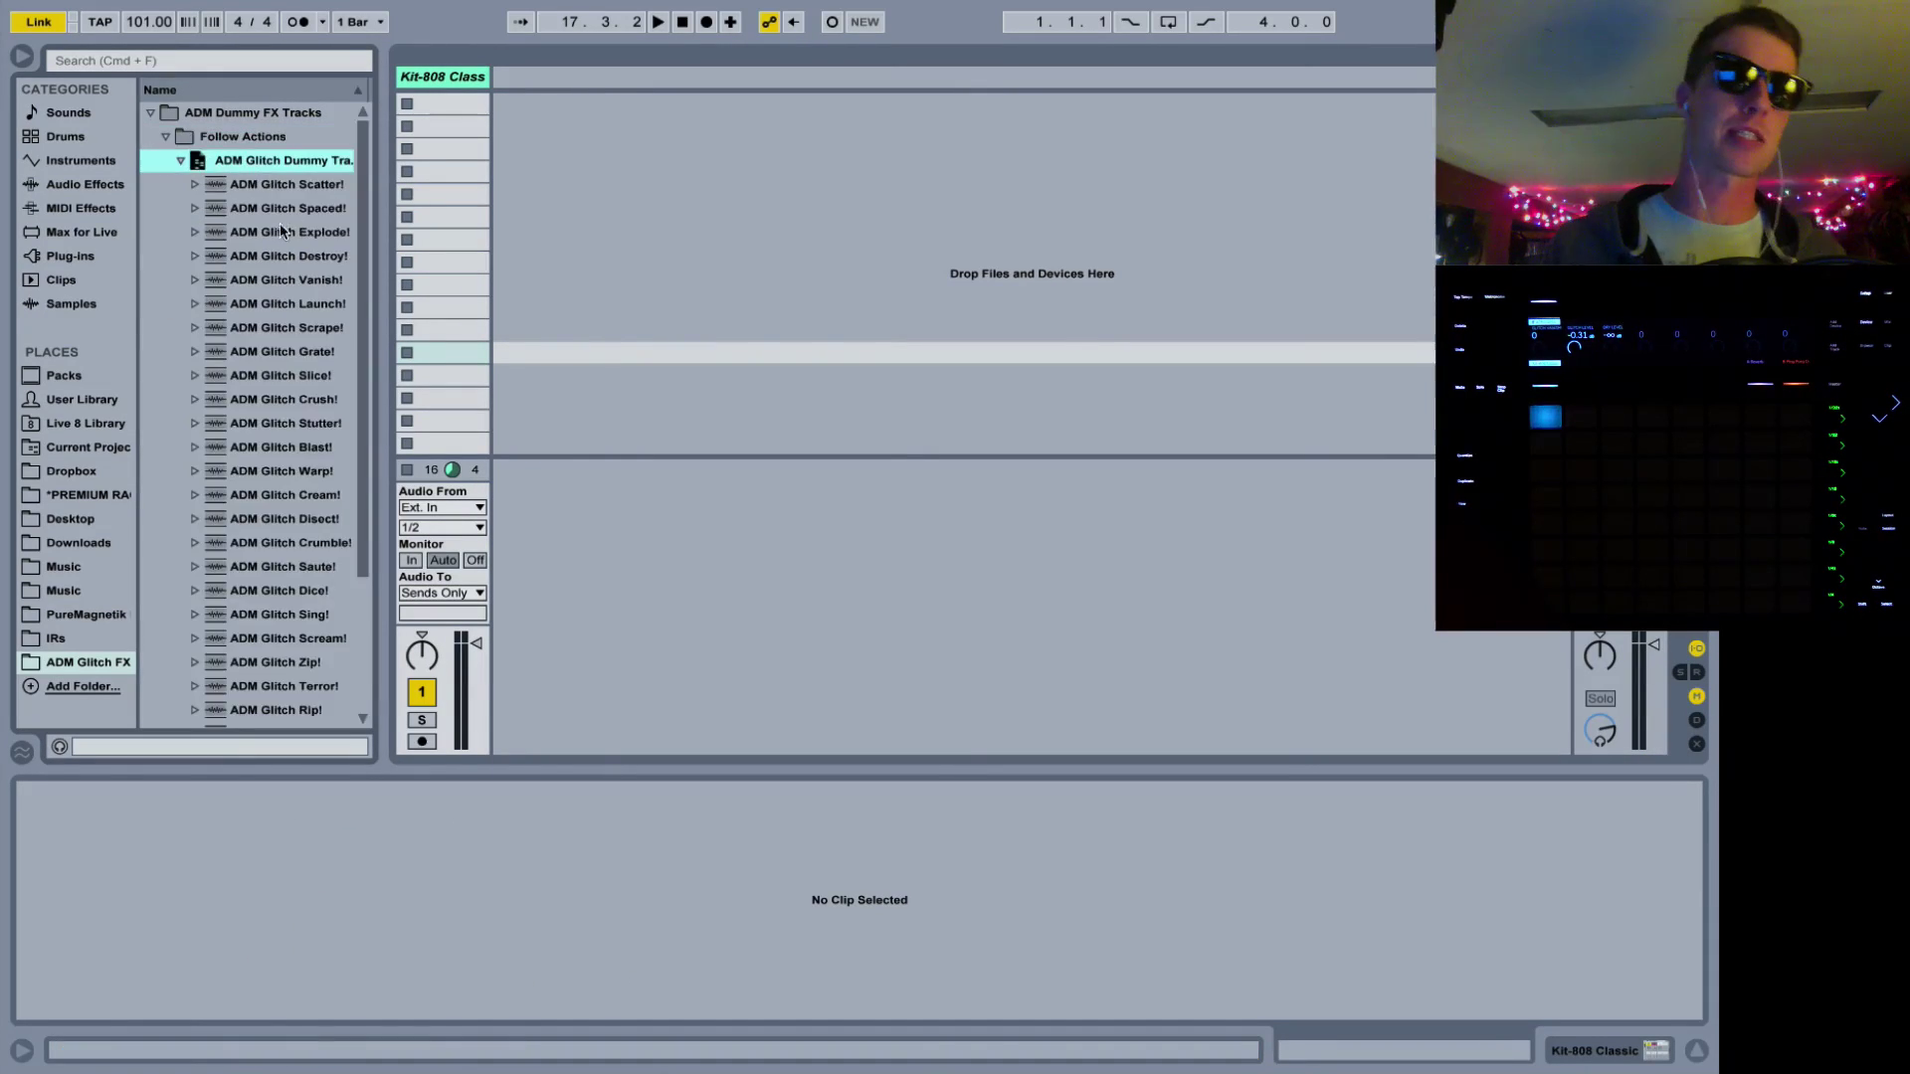
scroll(265, 287, down, 5)
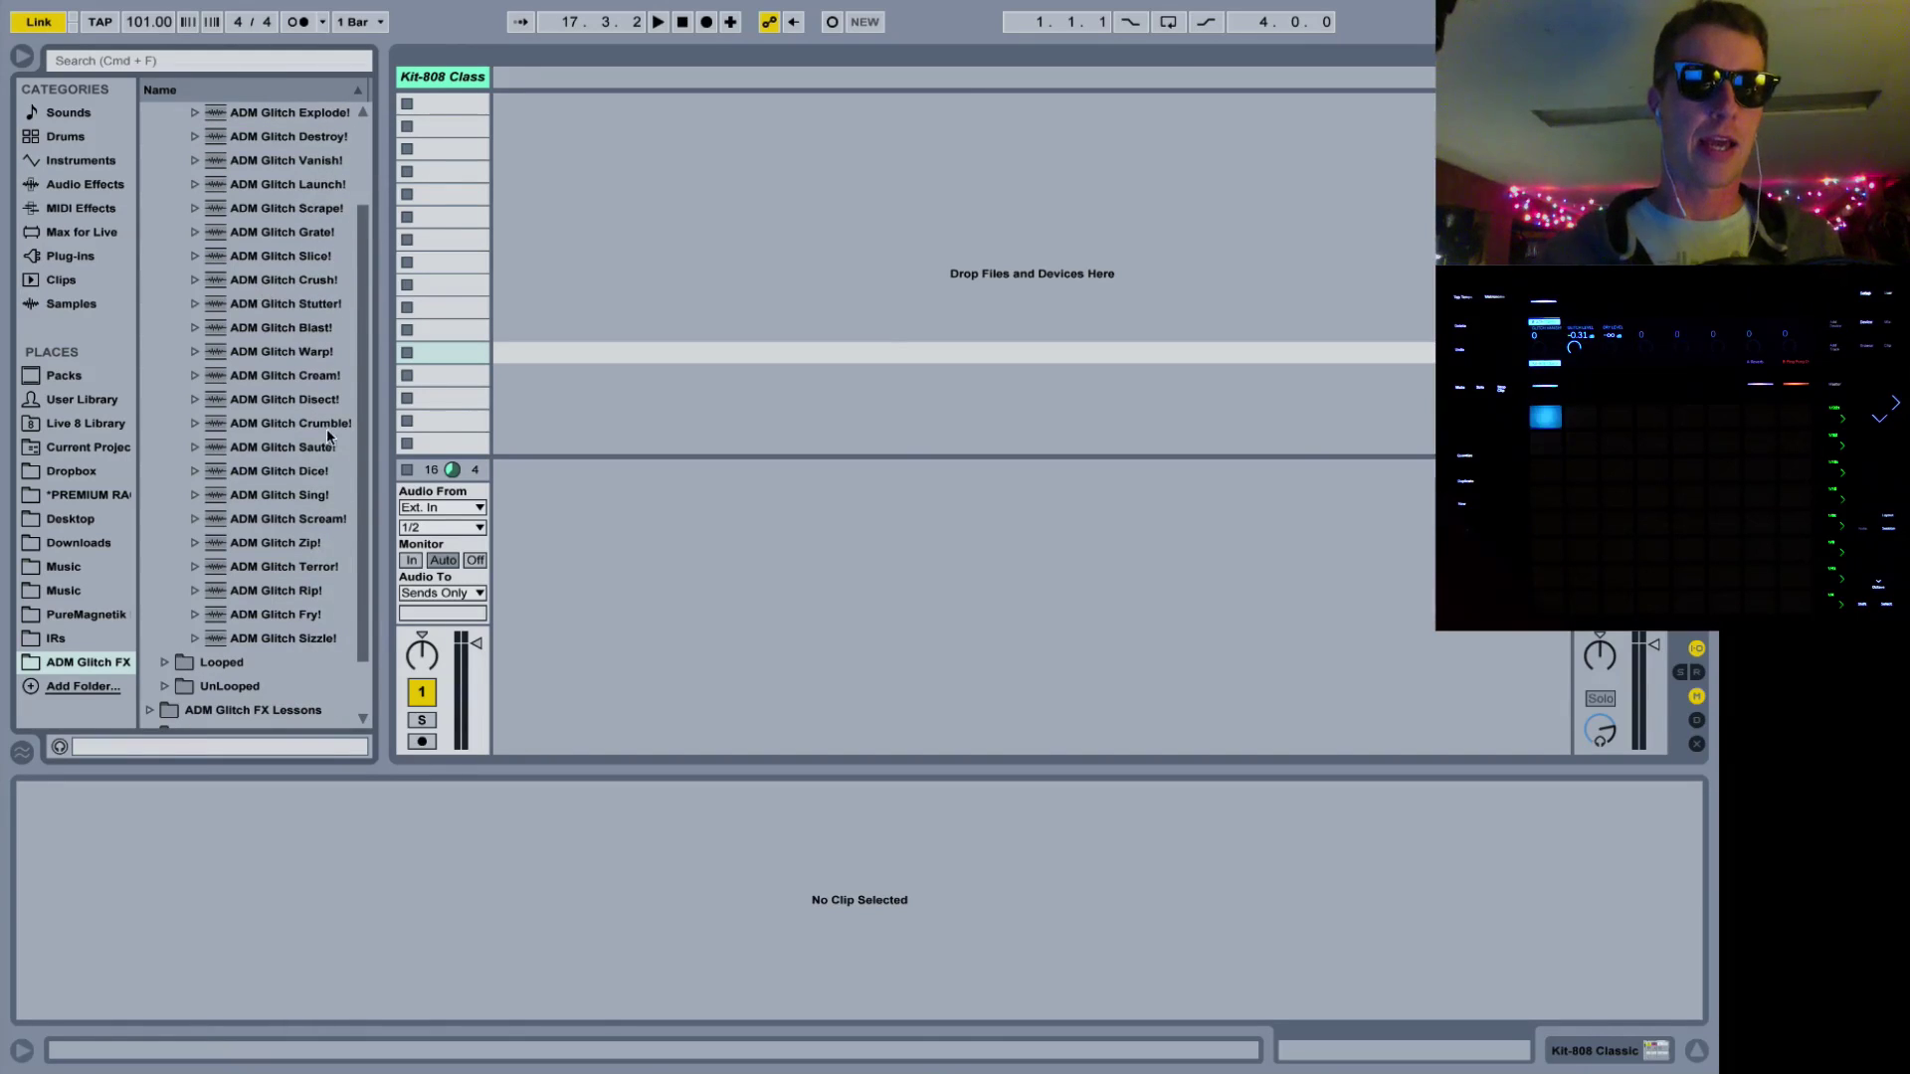
Add the follow-action ADM Glitch Disect! track to the set and route the Kit-808 Classic track's audio output to it
drag(280, 396, 533, 101)
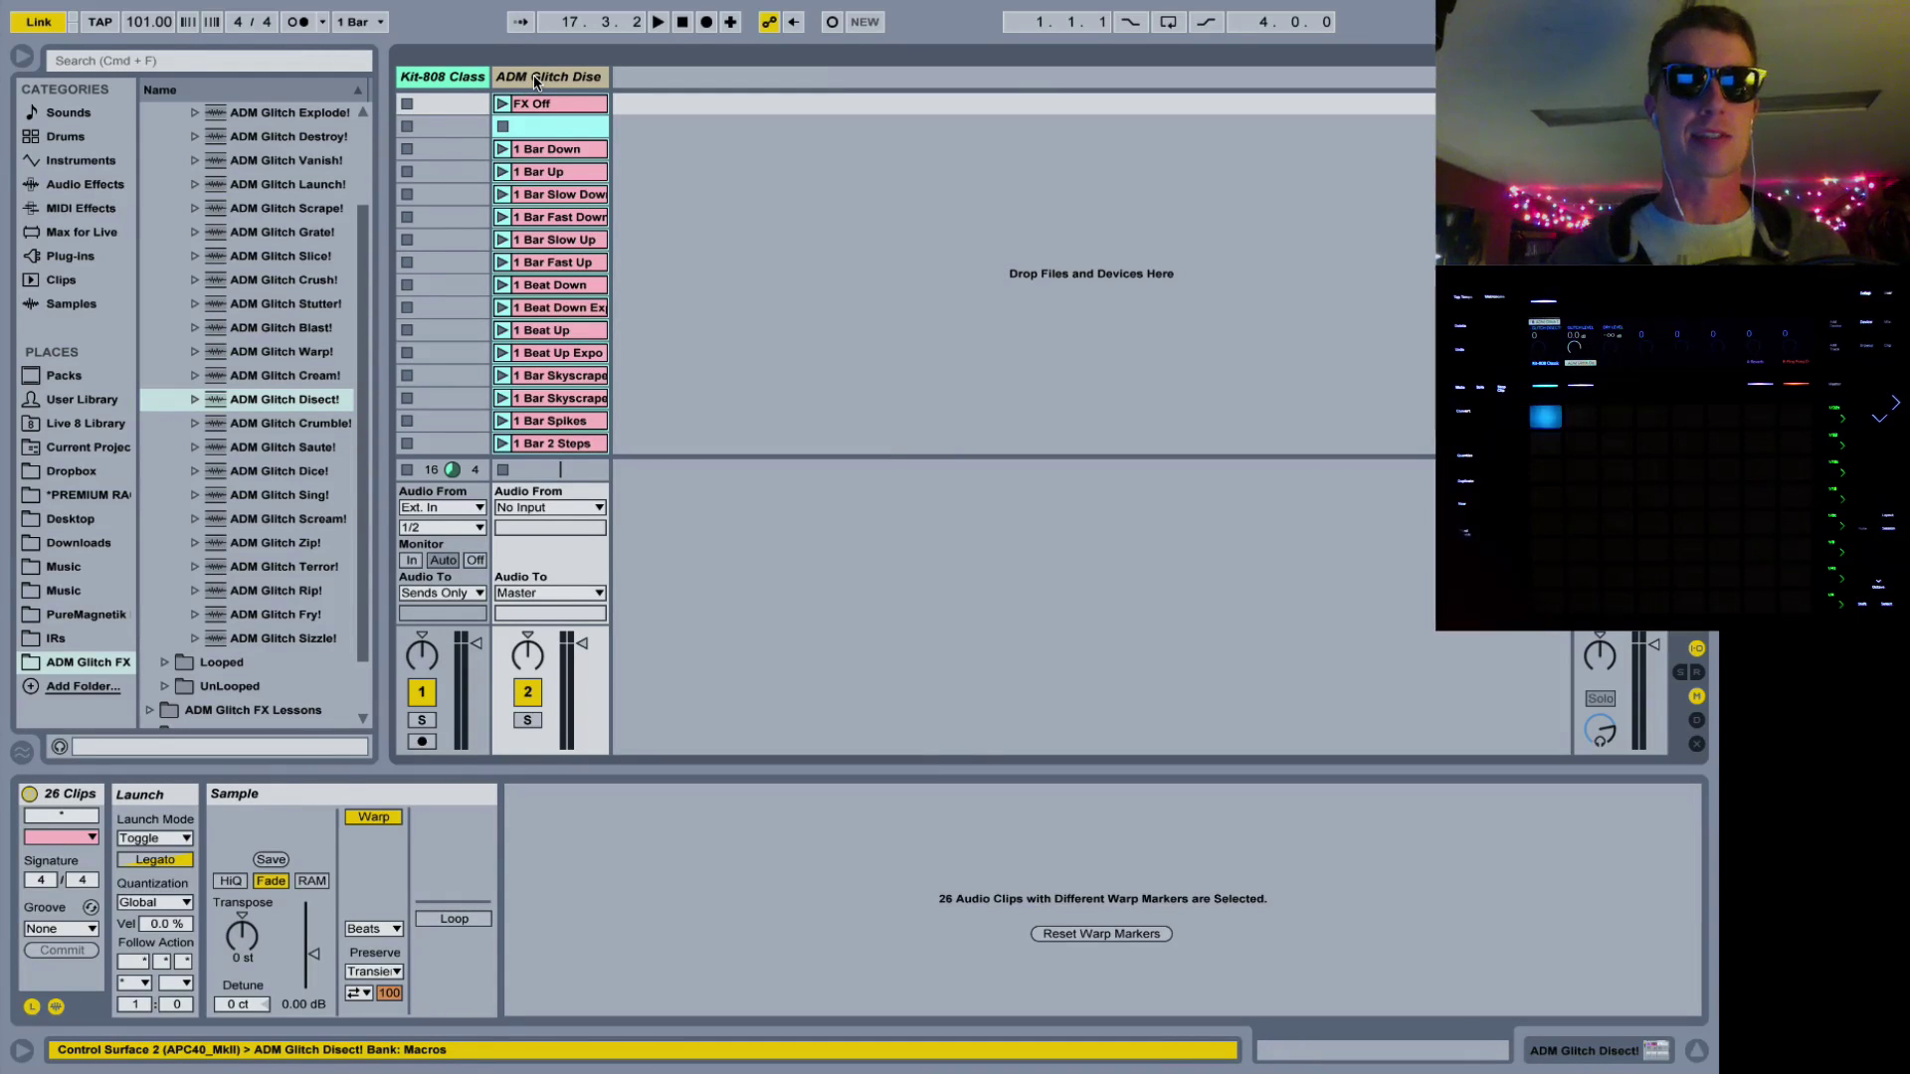
click(535, 80)
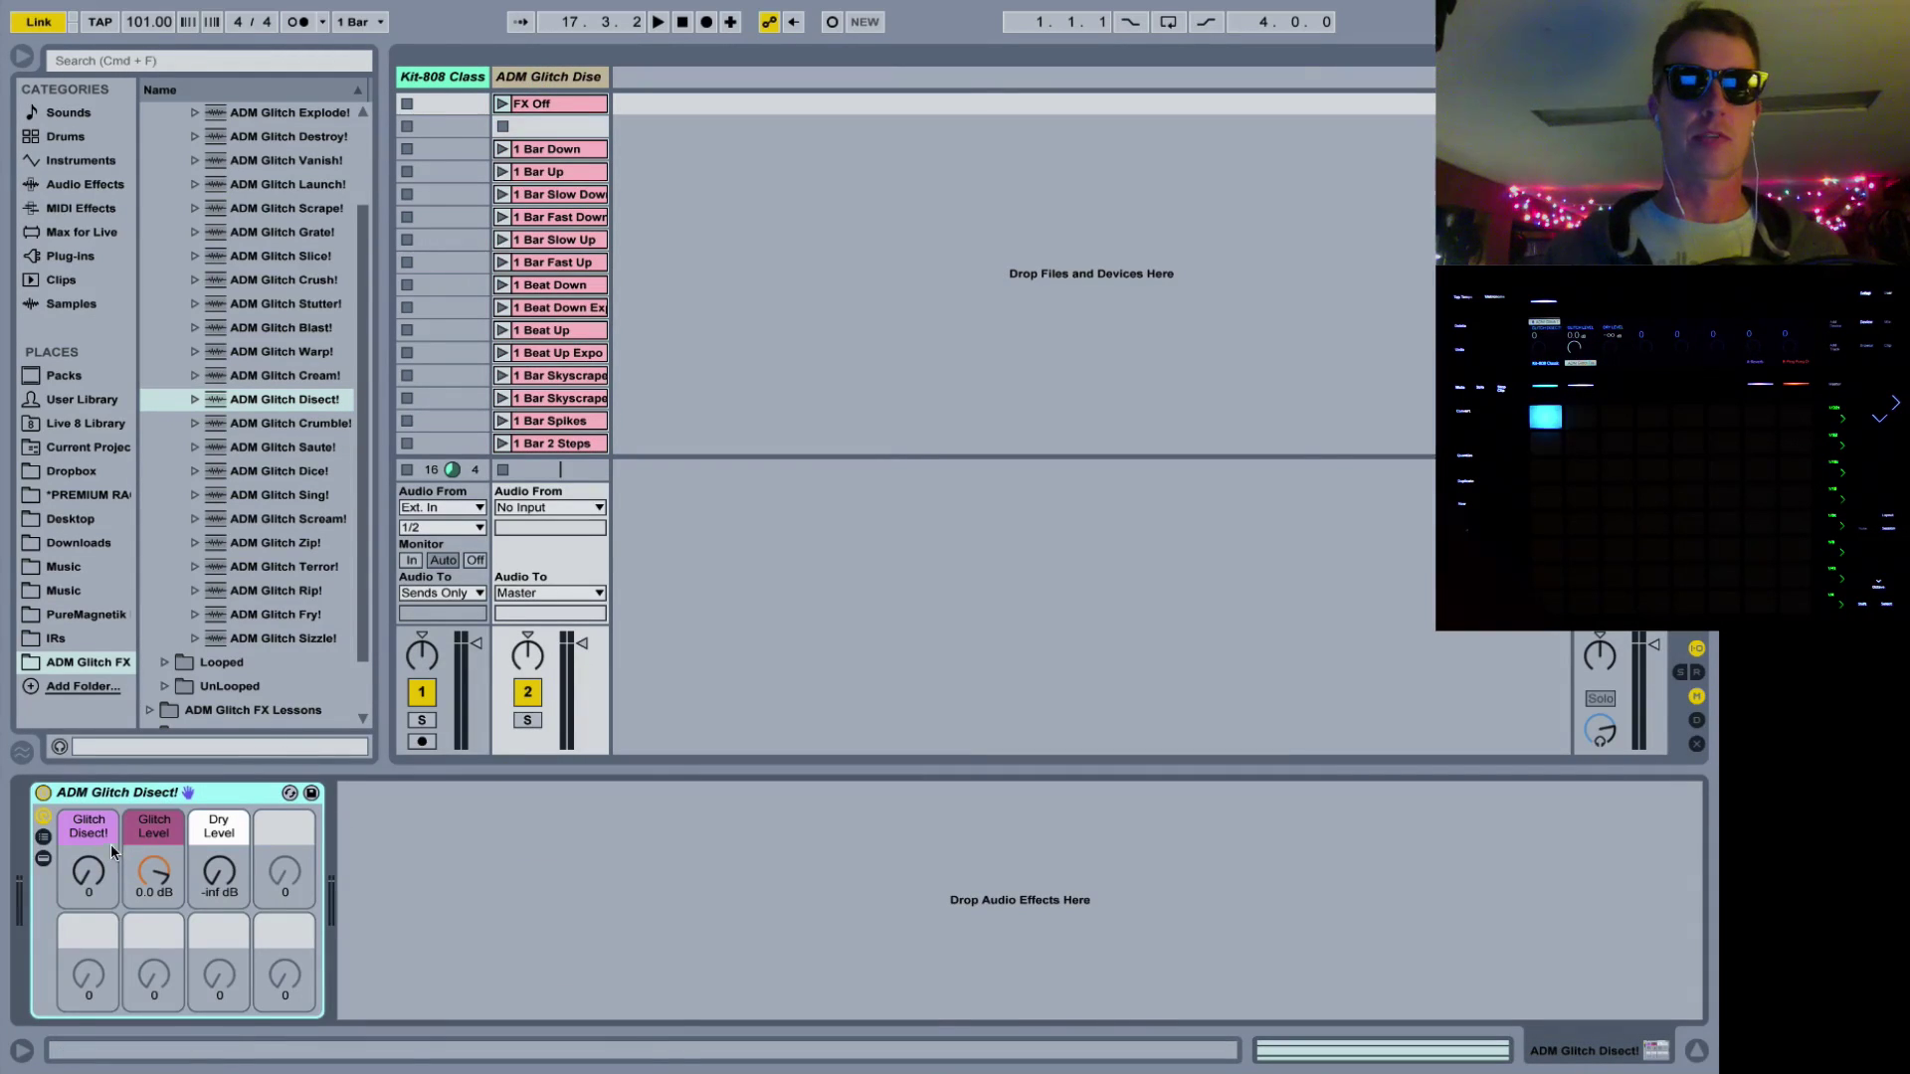
click(453, 592)
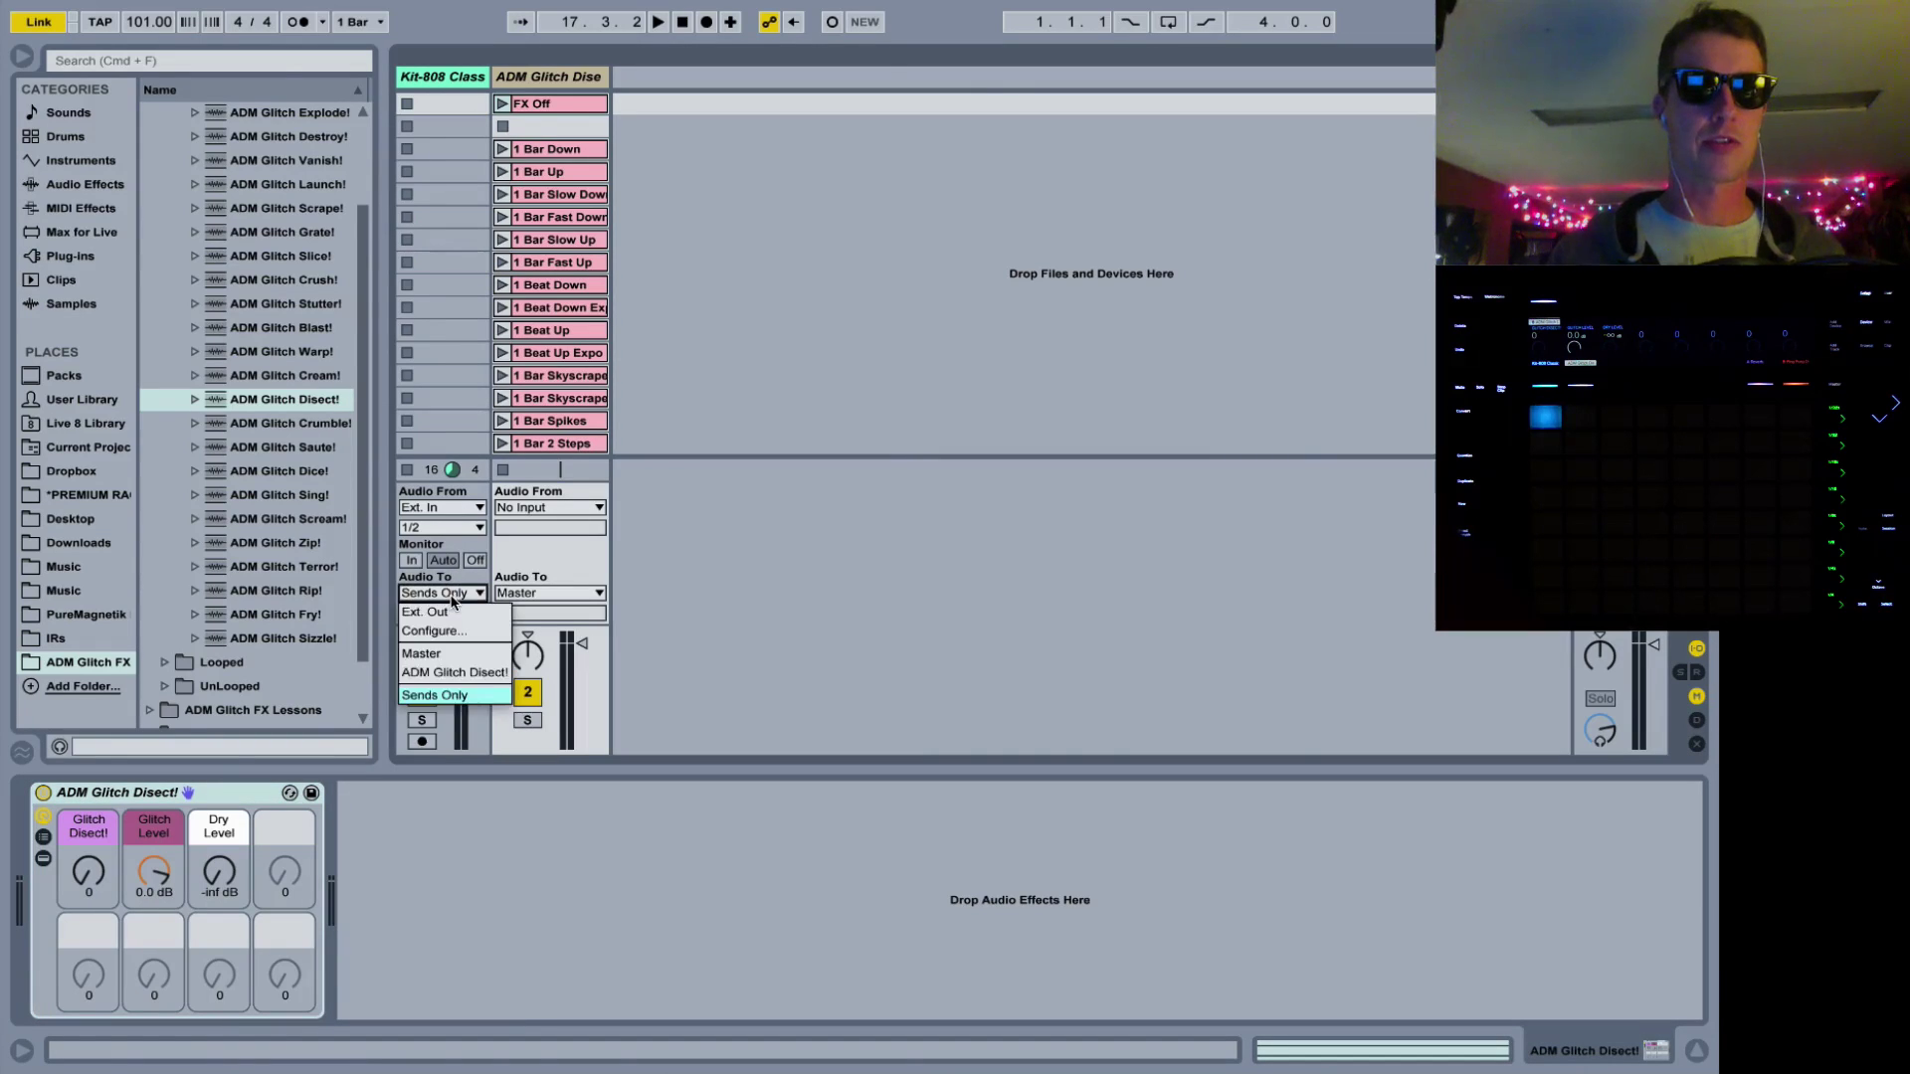
click(452, 673)
Audition the Glitch Disect! macro during playback and open the 1 Bar Up clip's envelope
key(space)
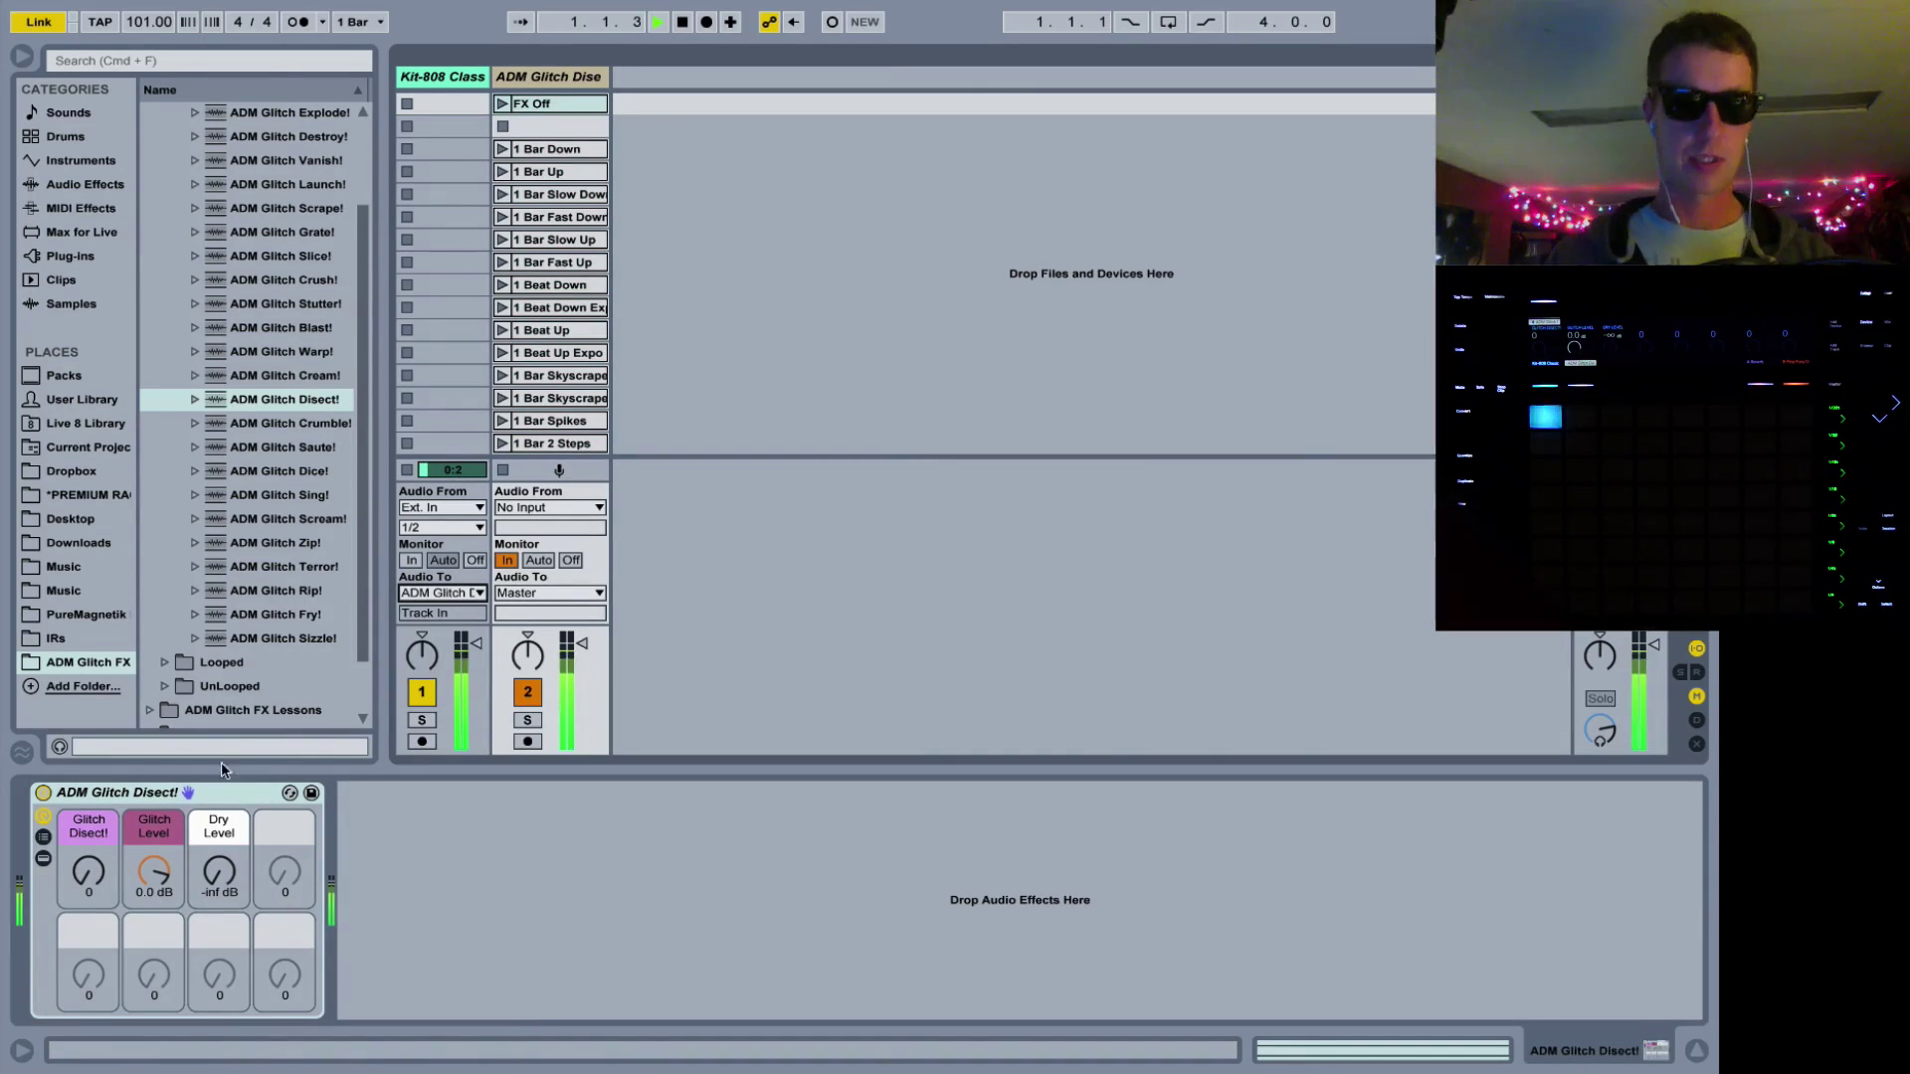
mouse_move(88, 872)
mouse_down()
mouse_move(89, 806)
mouse_move(88, 879)
mouse_up()
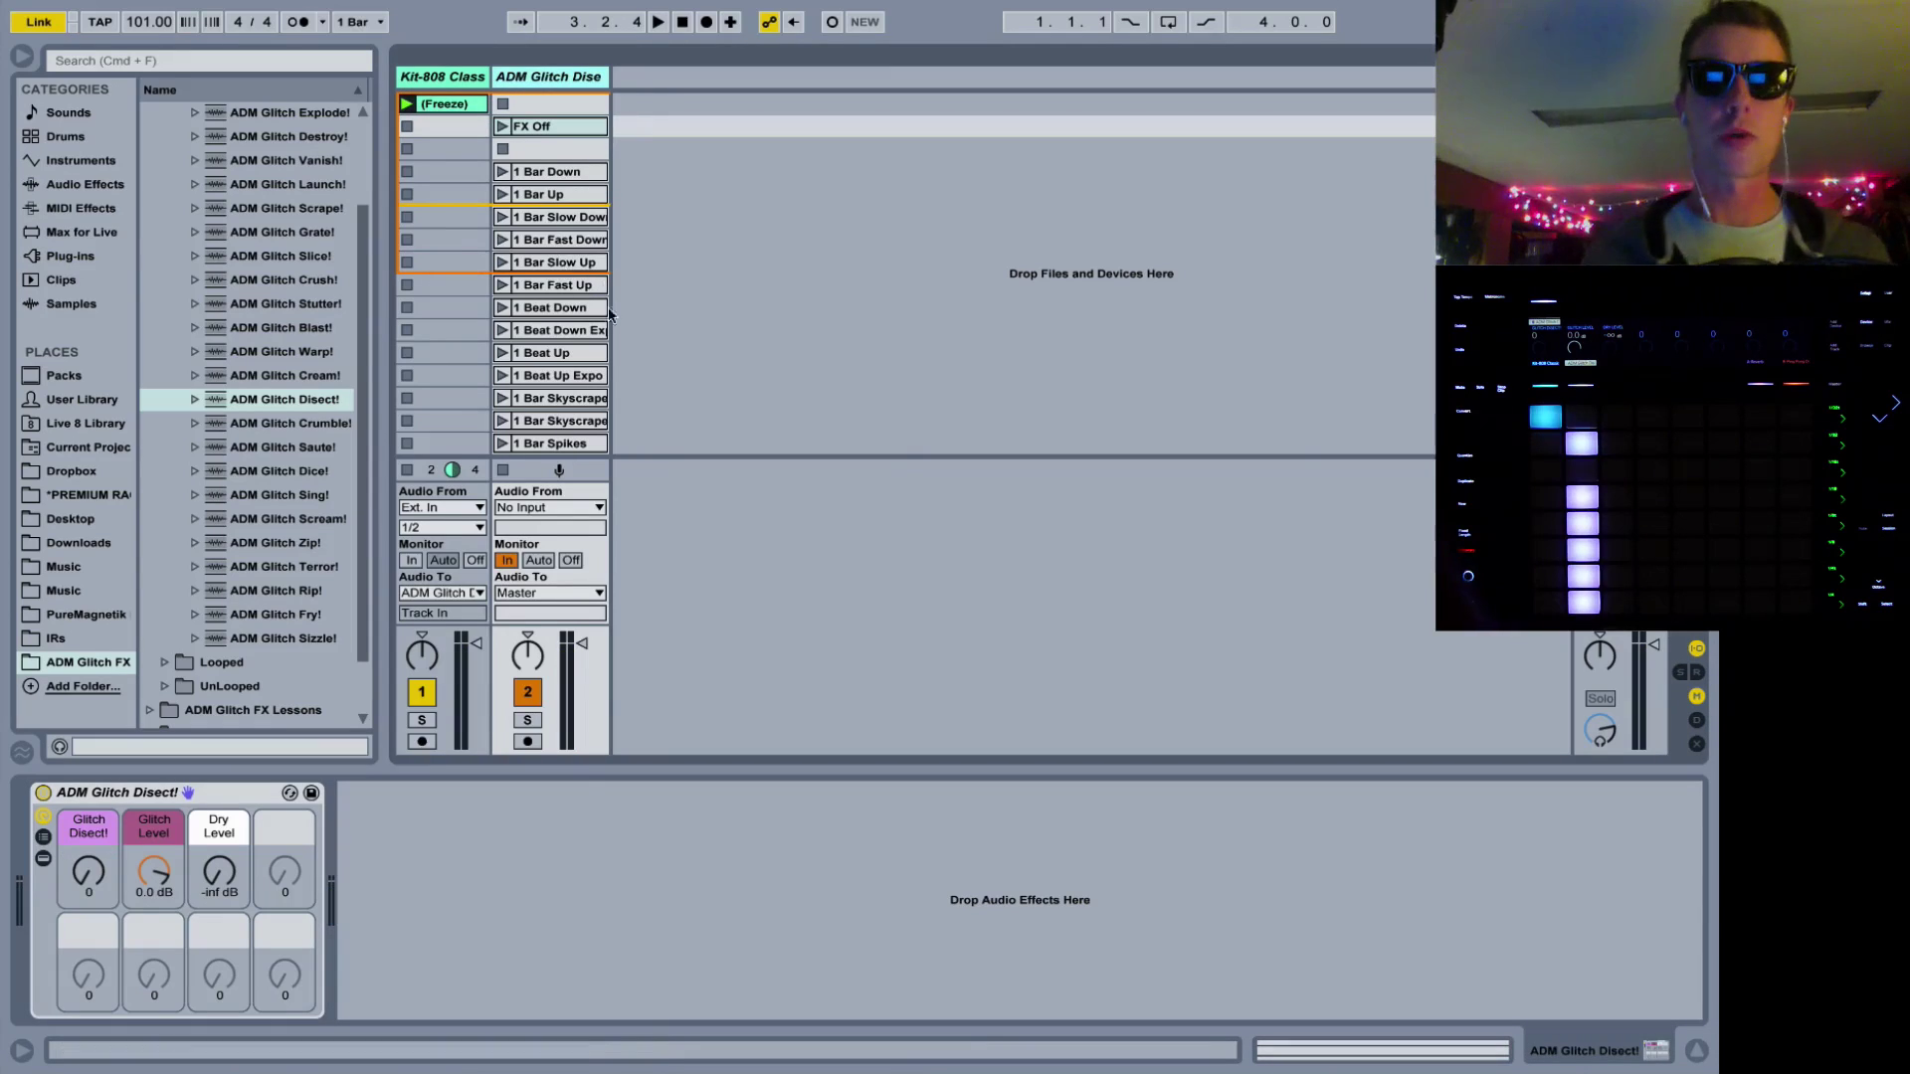
click(558, 217)
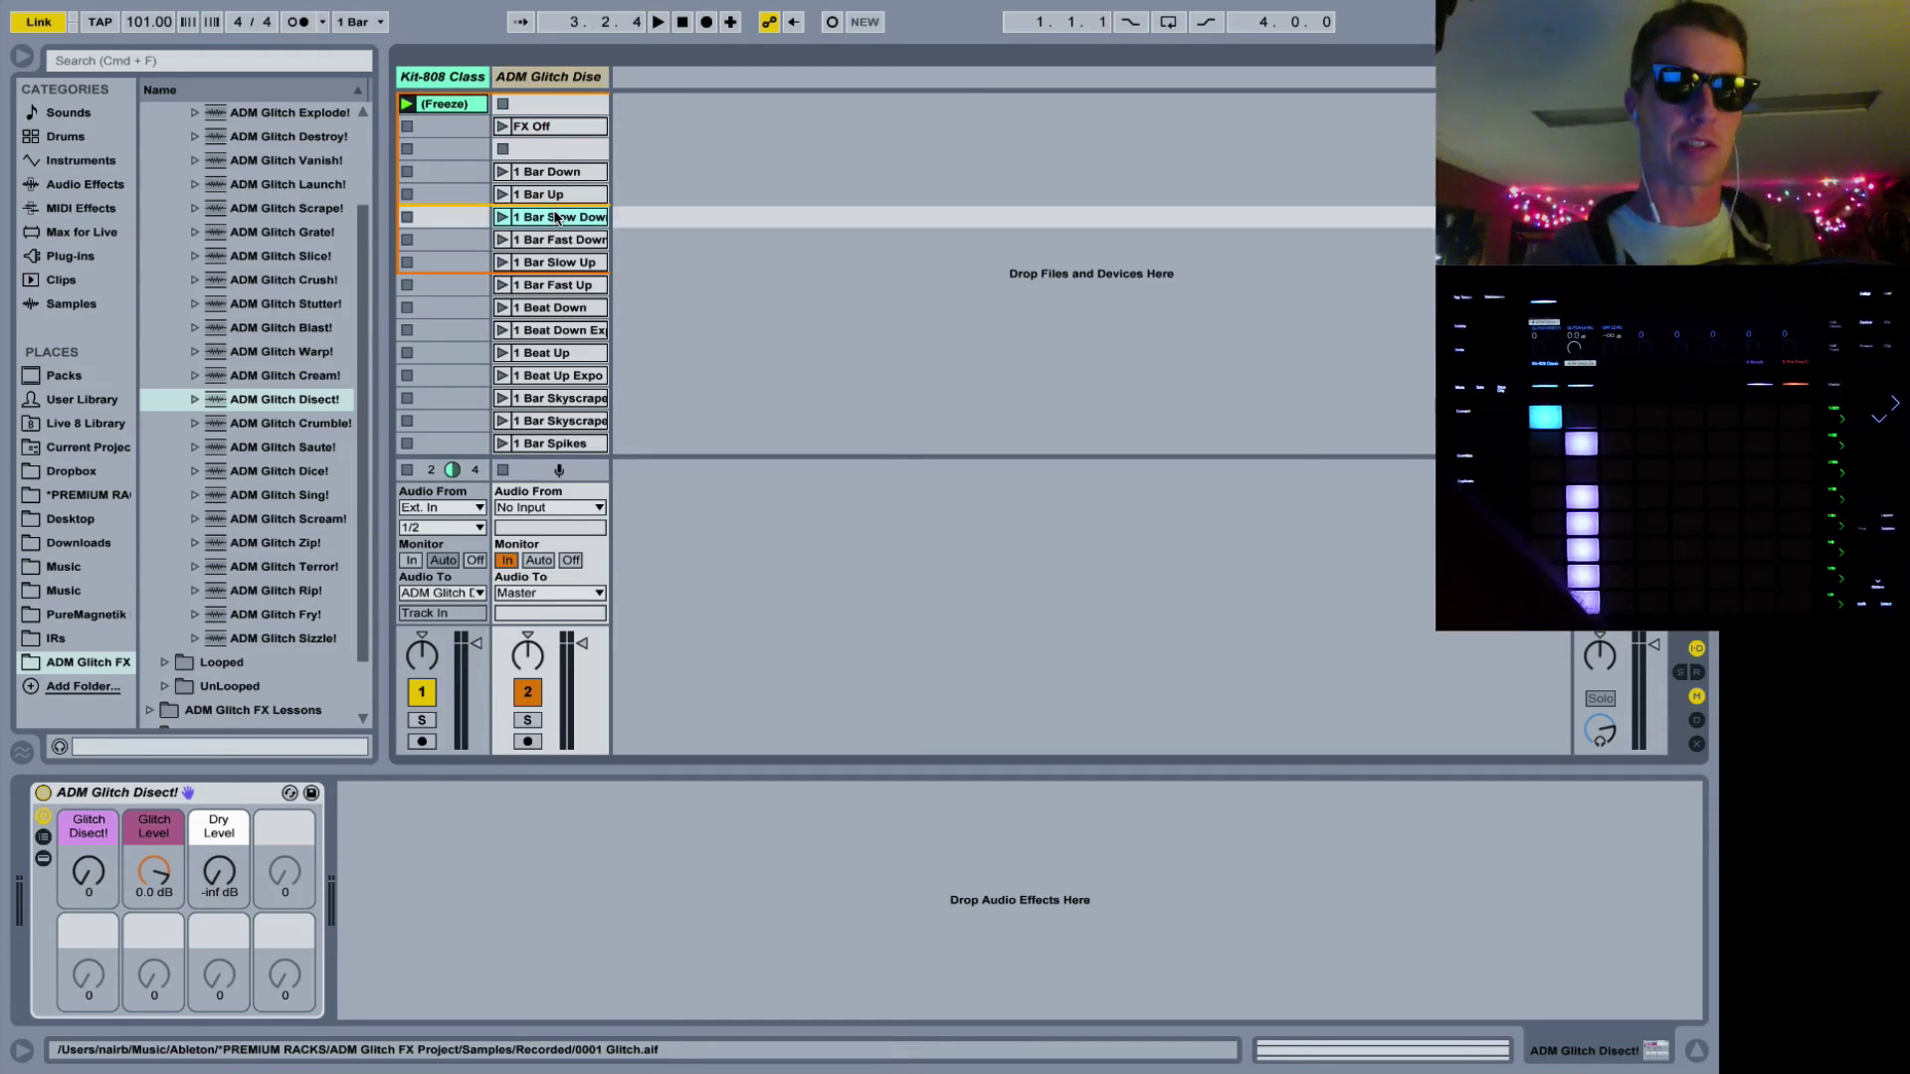
double_click(552, 195)
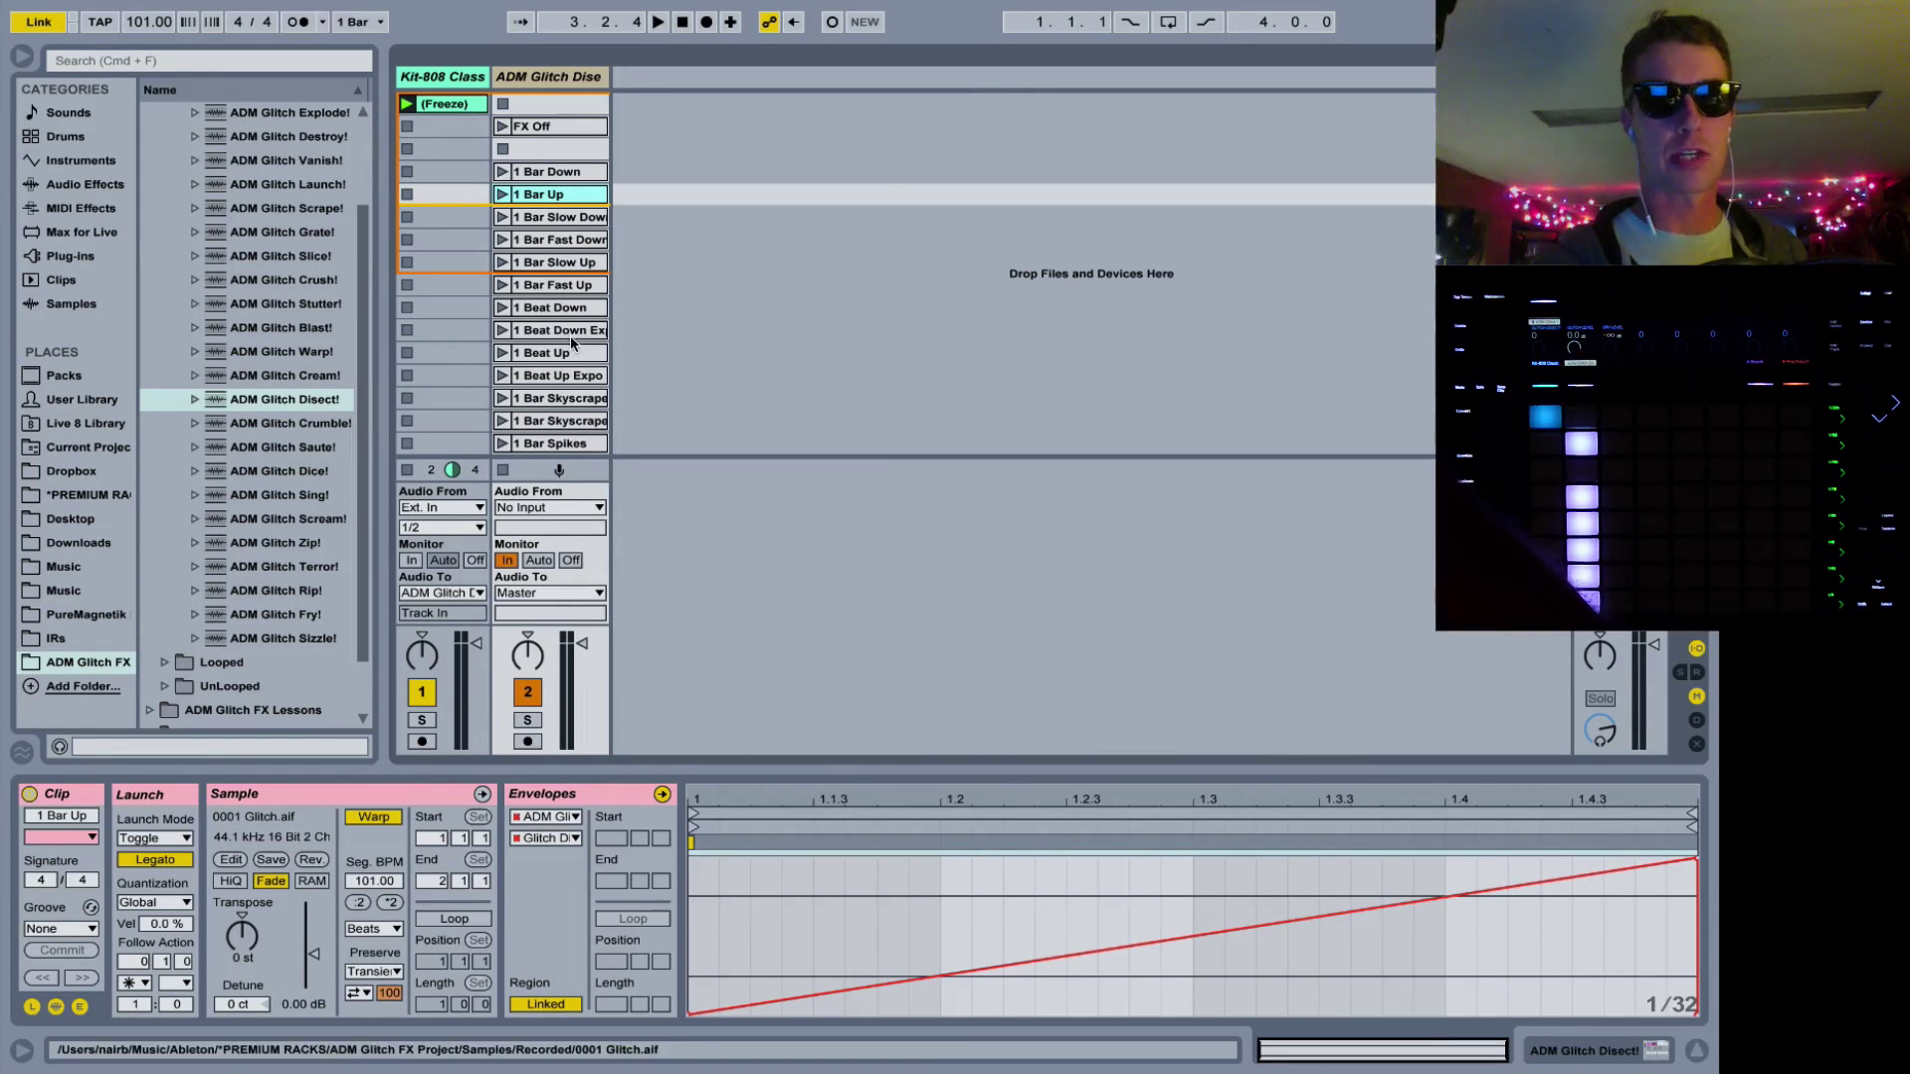
Play the drum clip and adjust the Glitch Disect! macro on the ADM Glitch Disect! track
key(space)
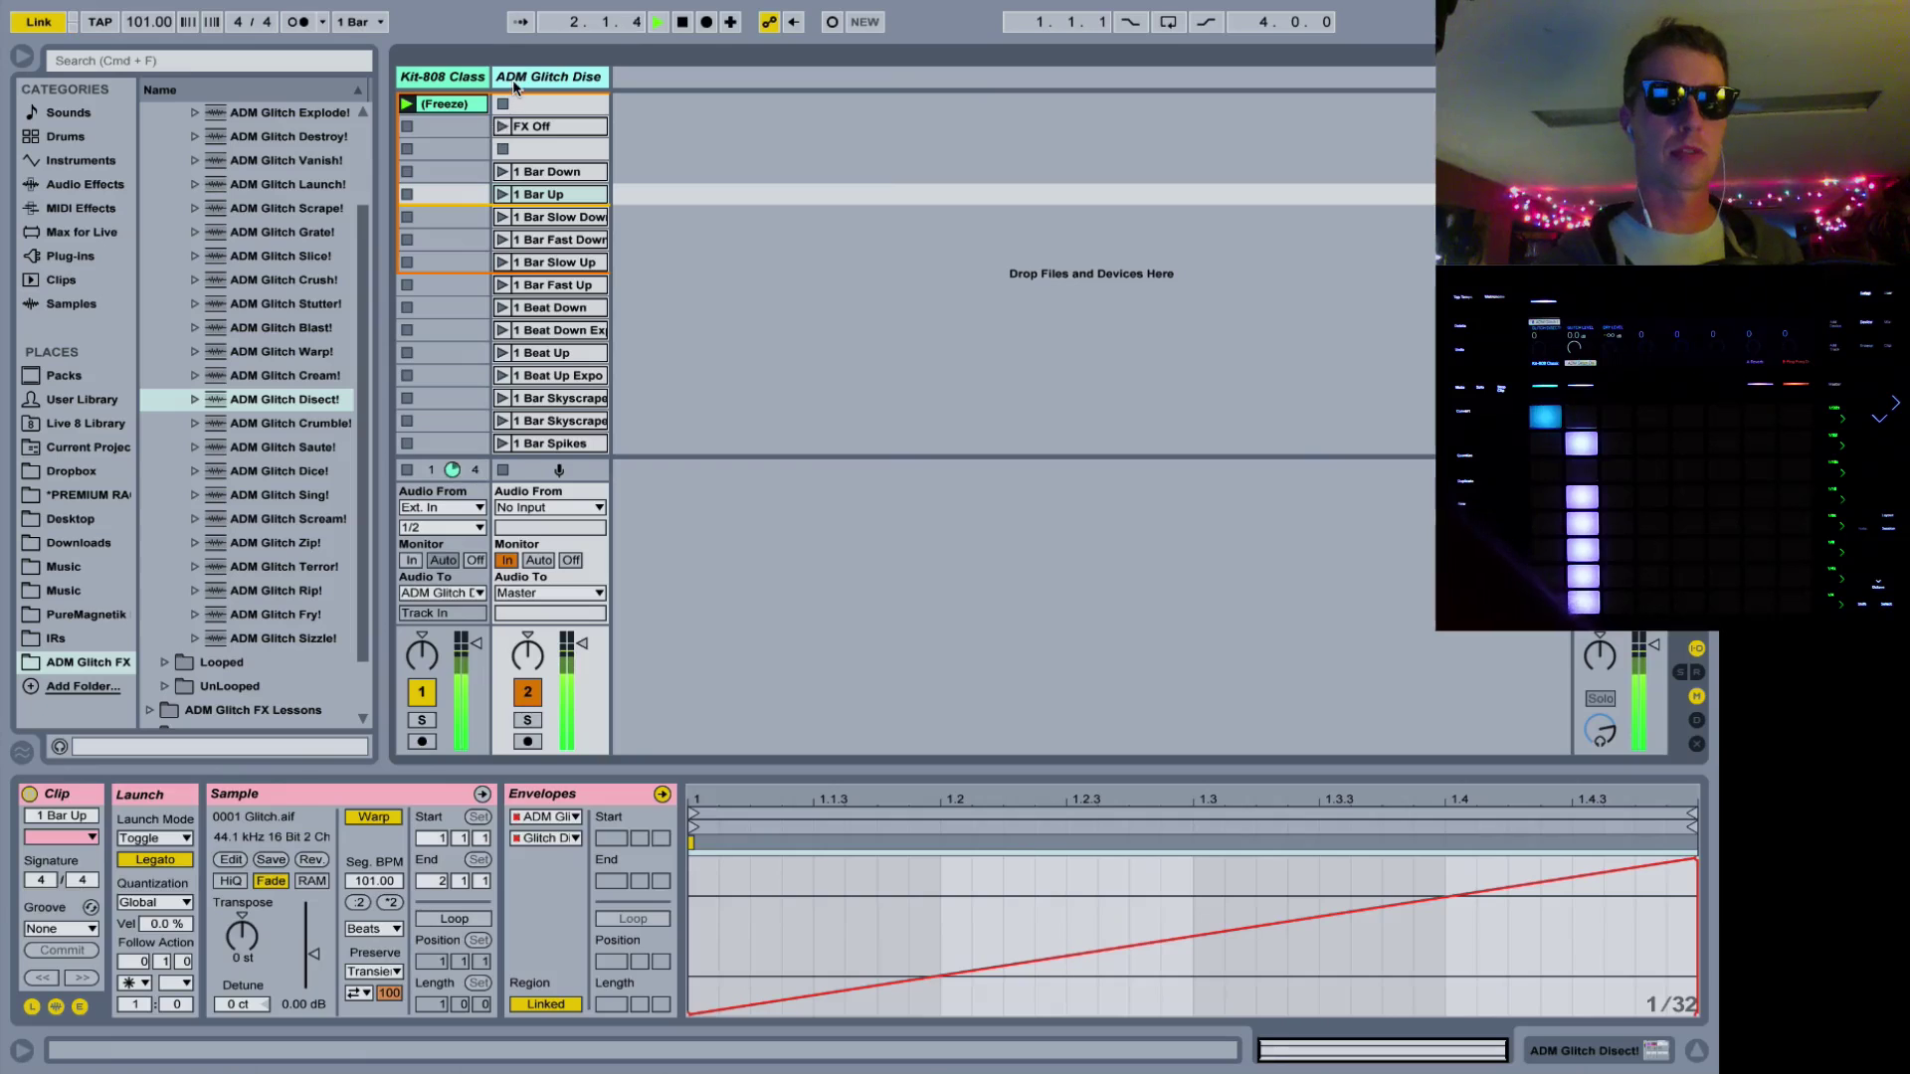
key(shift+Tab)
mouse_move(67, 879)
mouse_down()
mouse_move(68, 801)
mouse_move(68, 875)
mouse_up()
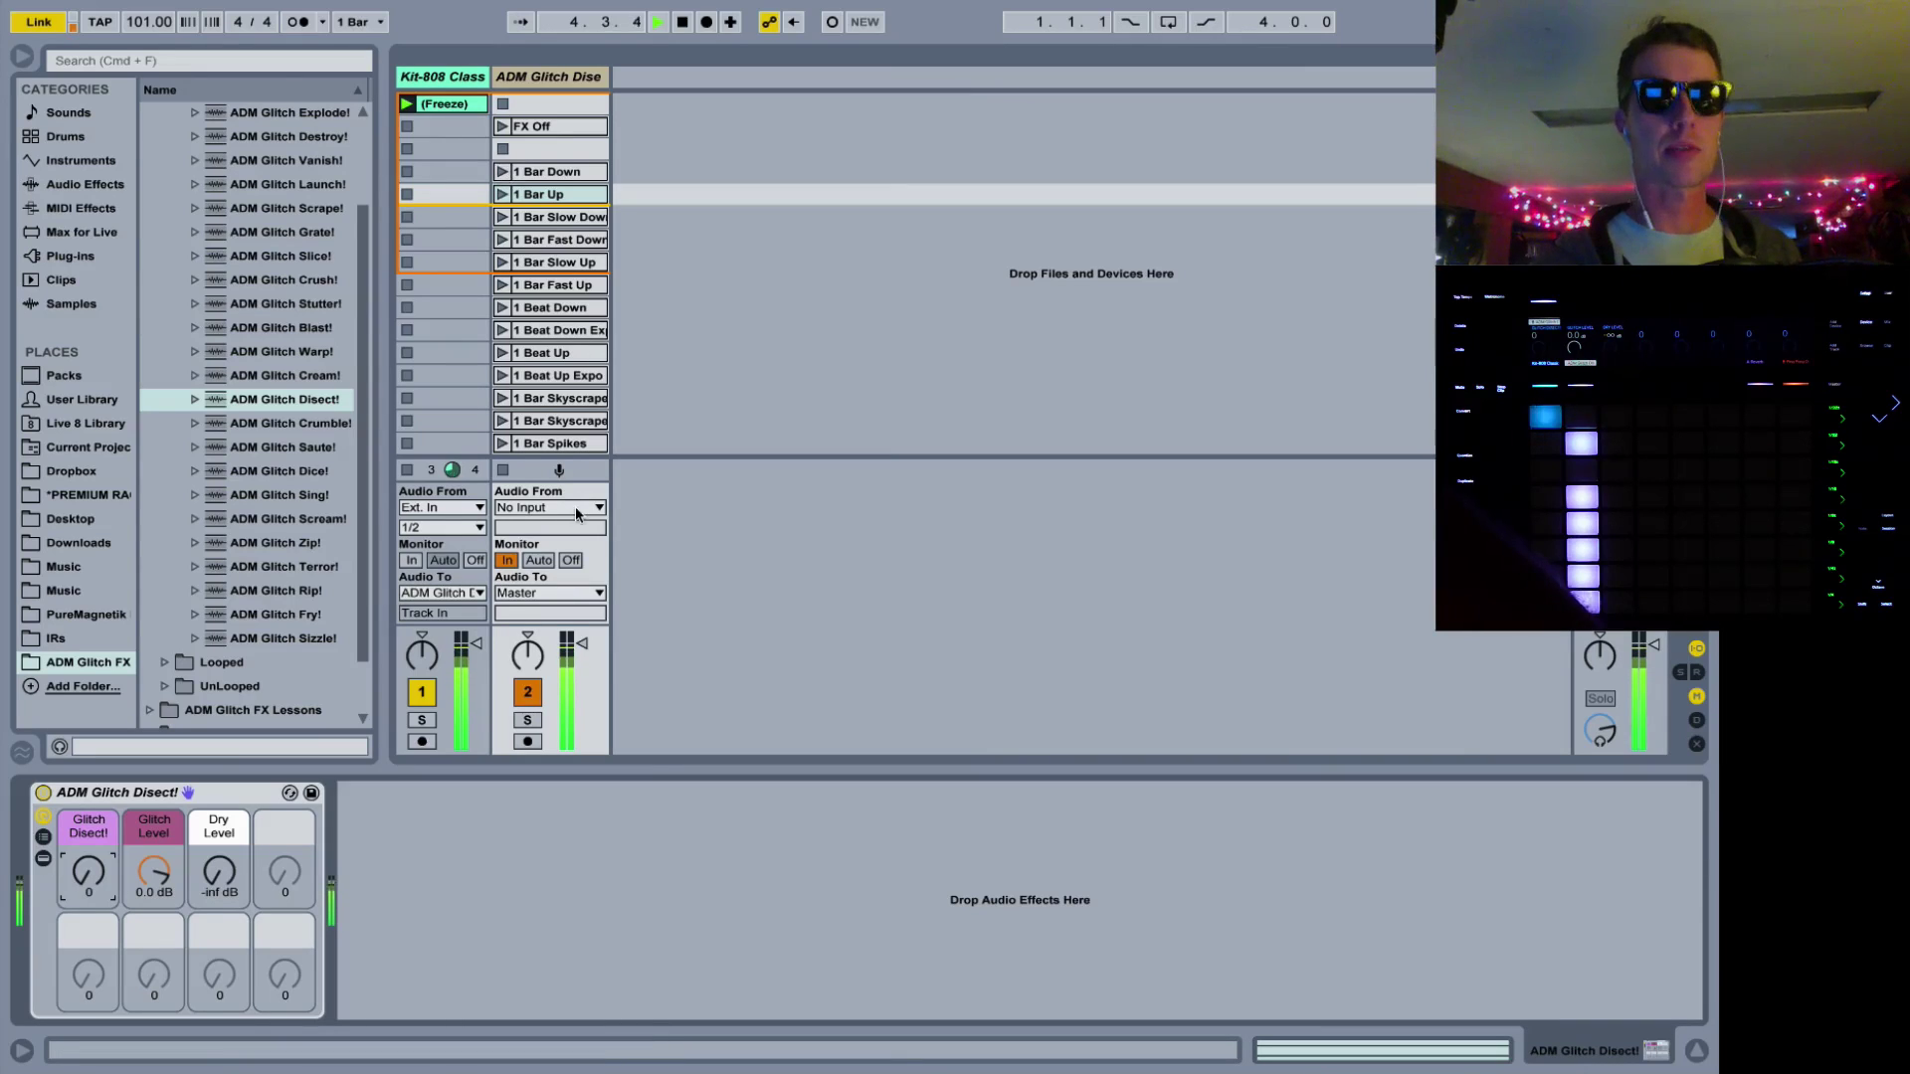
Hide the track routing section and the detail view, and launch the 1 Bar Down clip to run its follow actions
key(super+alt+i)
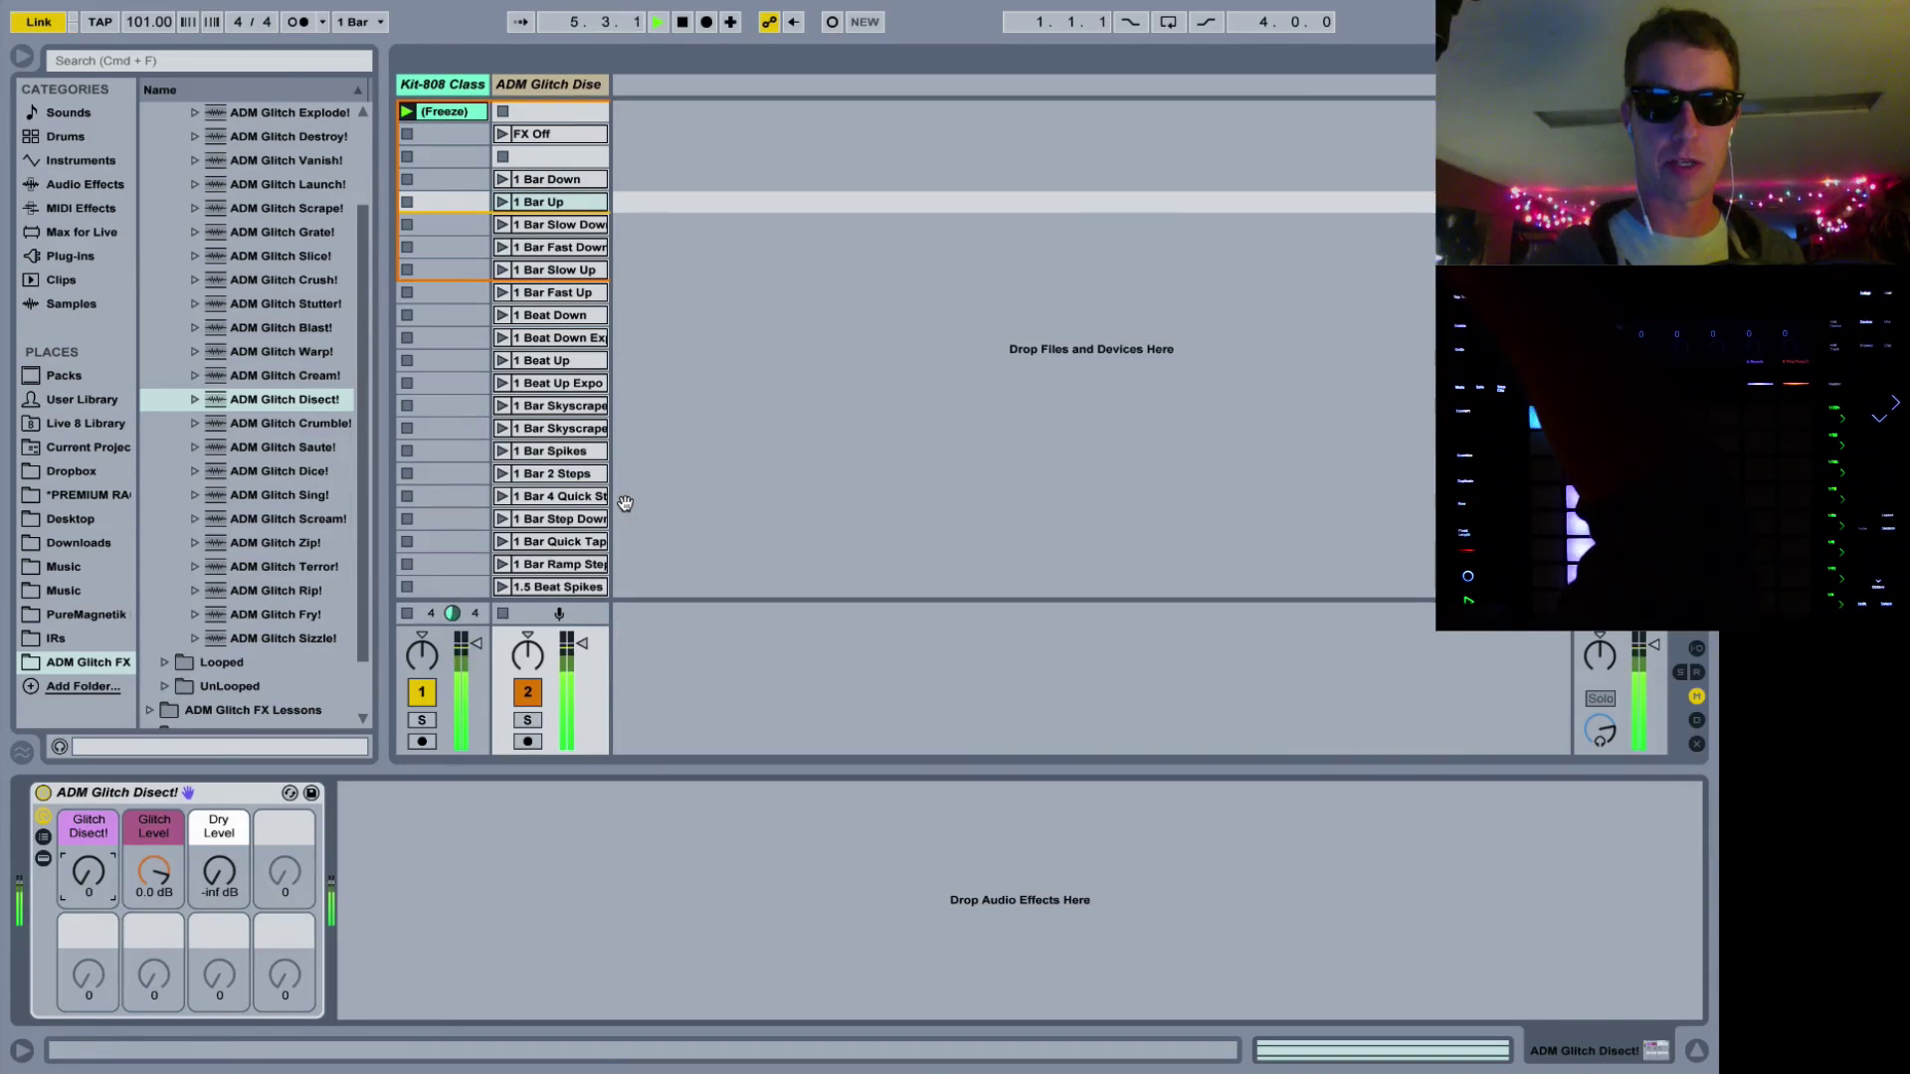
key(super+alt+l)
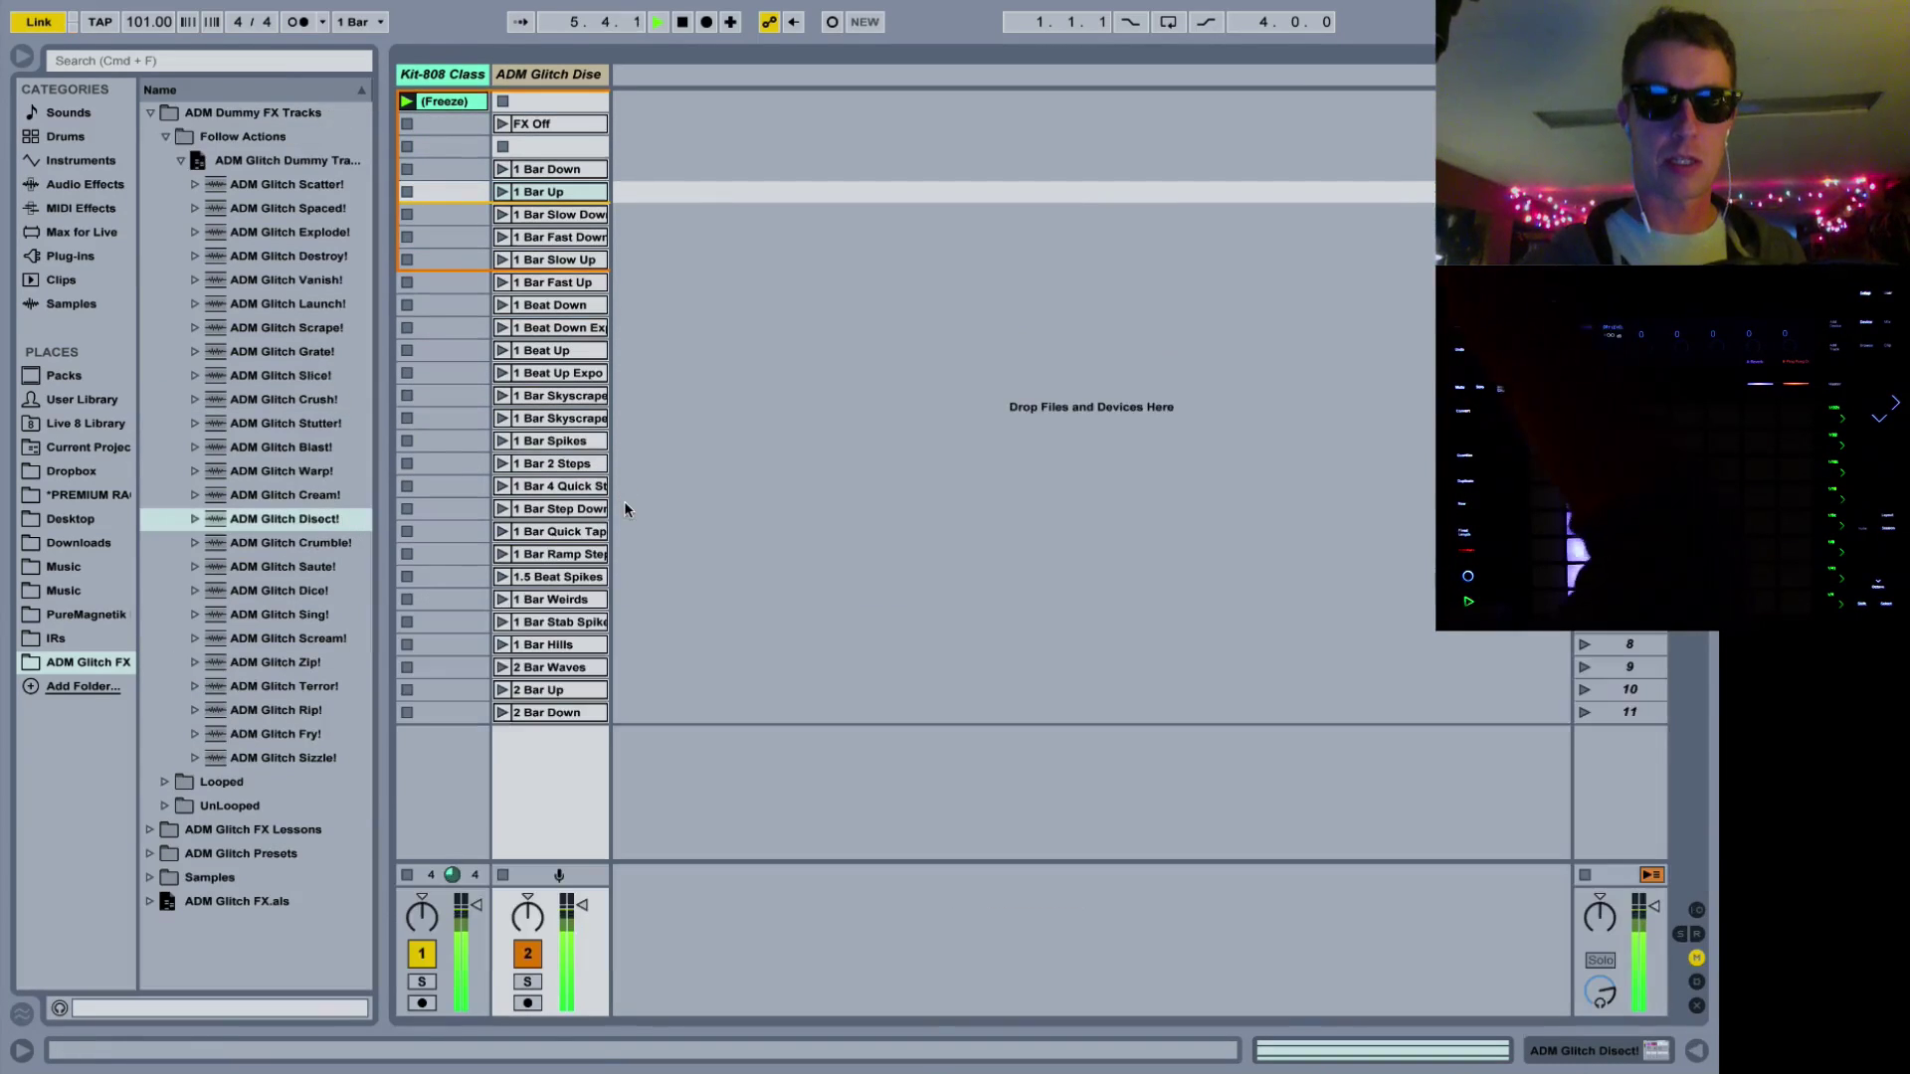
click(503, 171)
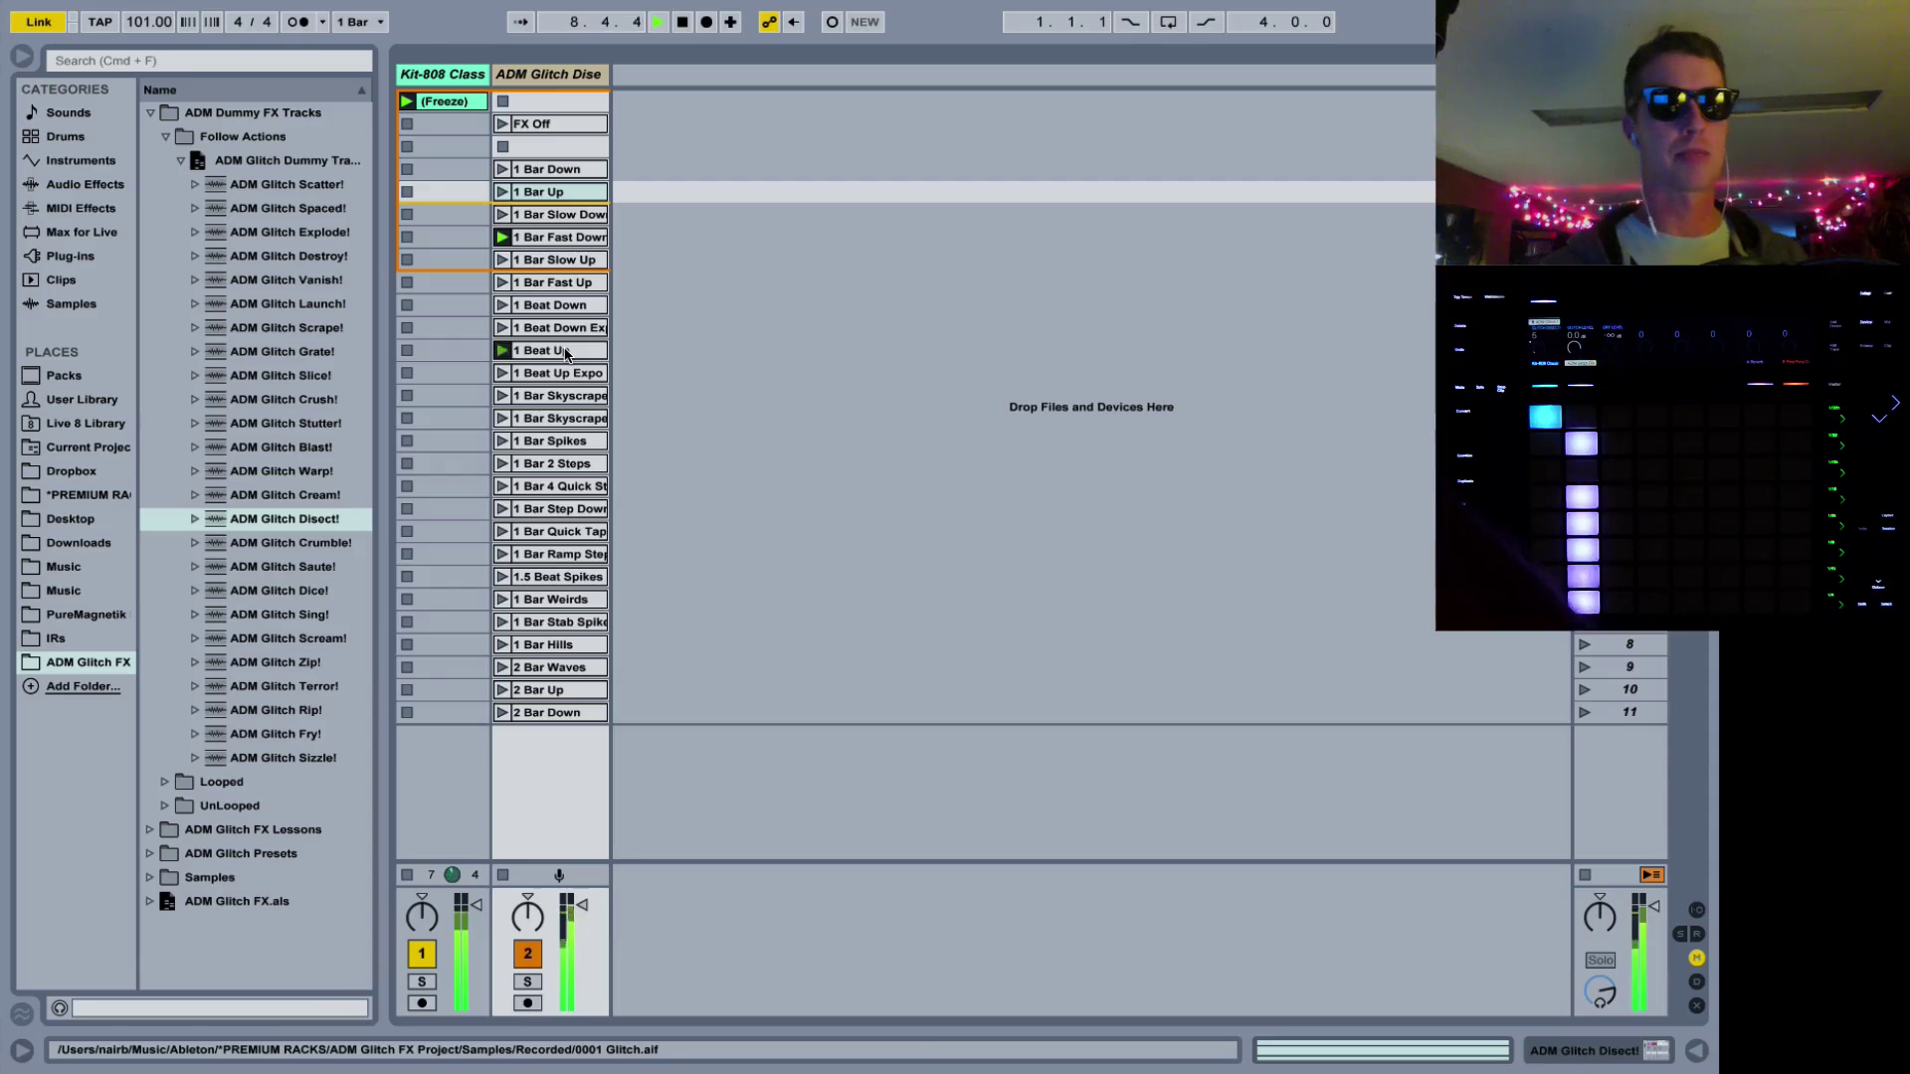
View the envelopes of the 1 Beat Down and 1 Beat Up clips and look through the remaining clips
double_click(565, 354)
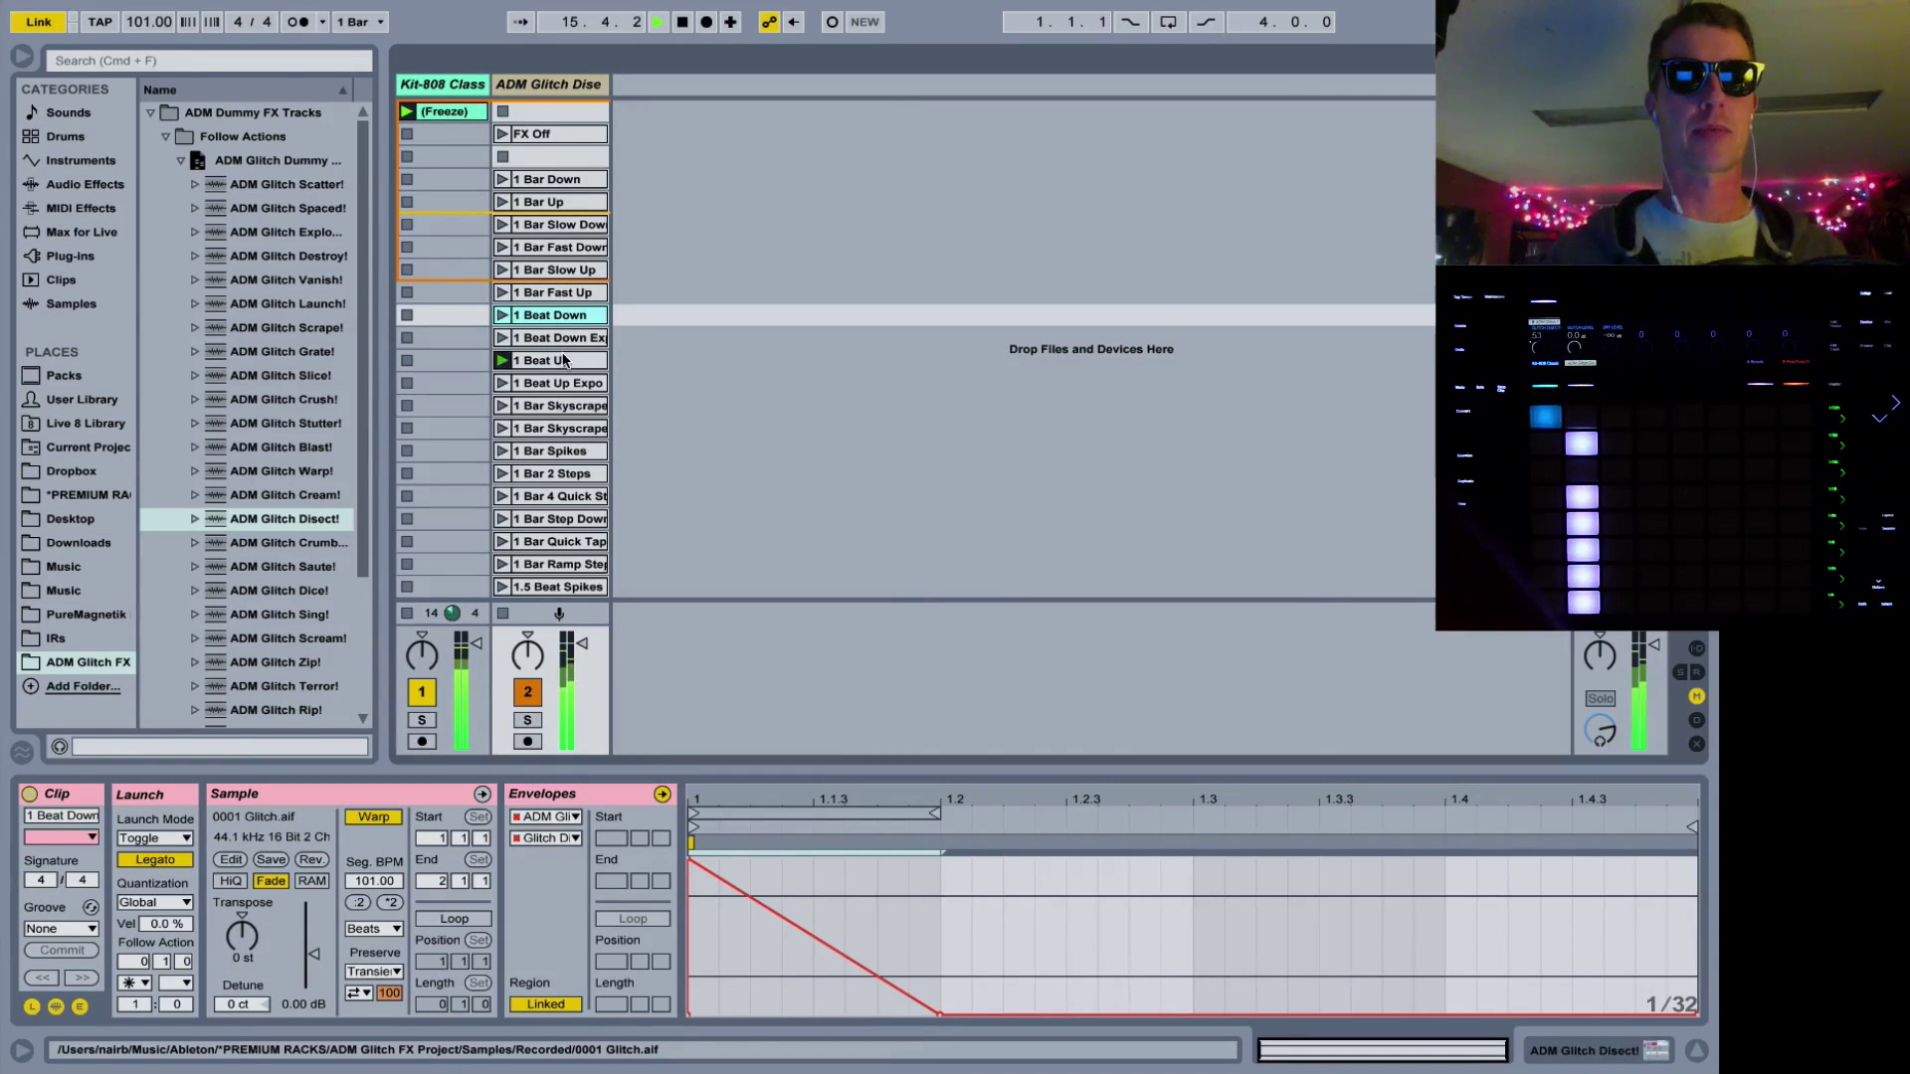
click(564, 361)
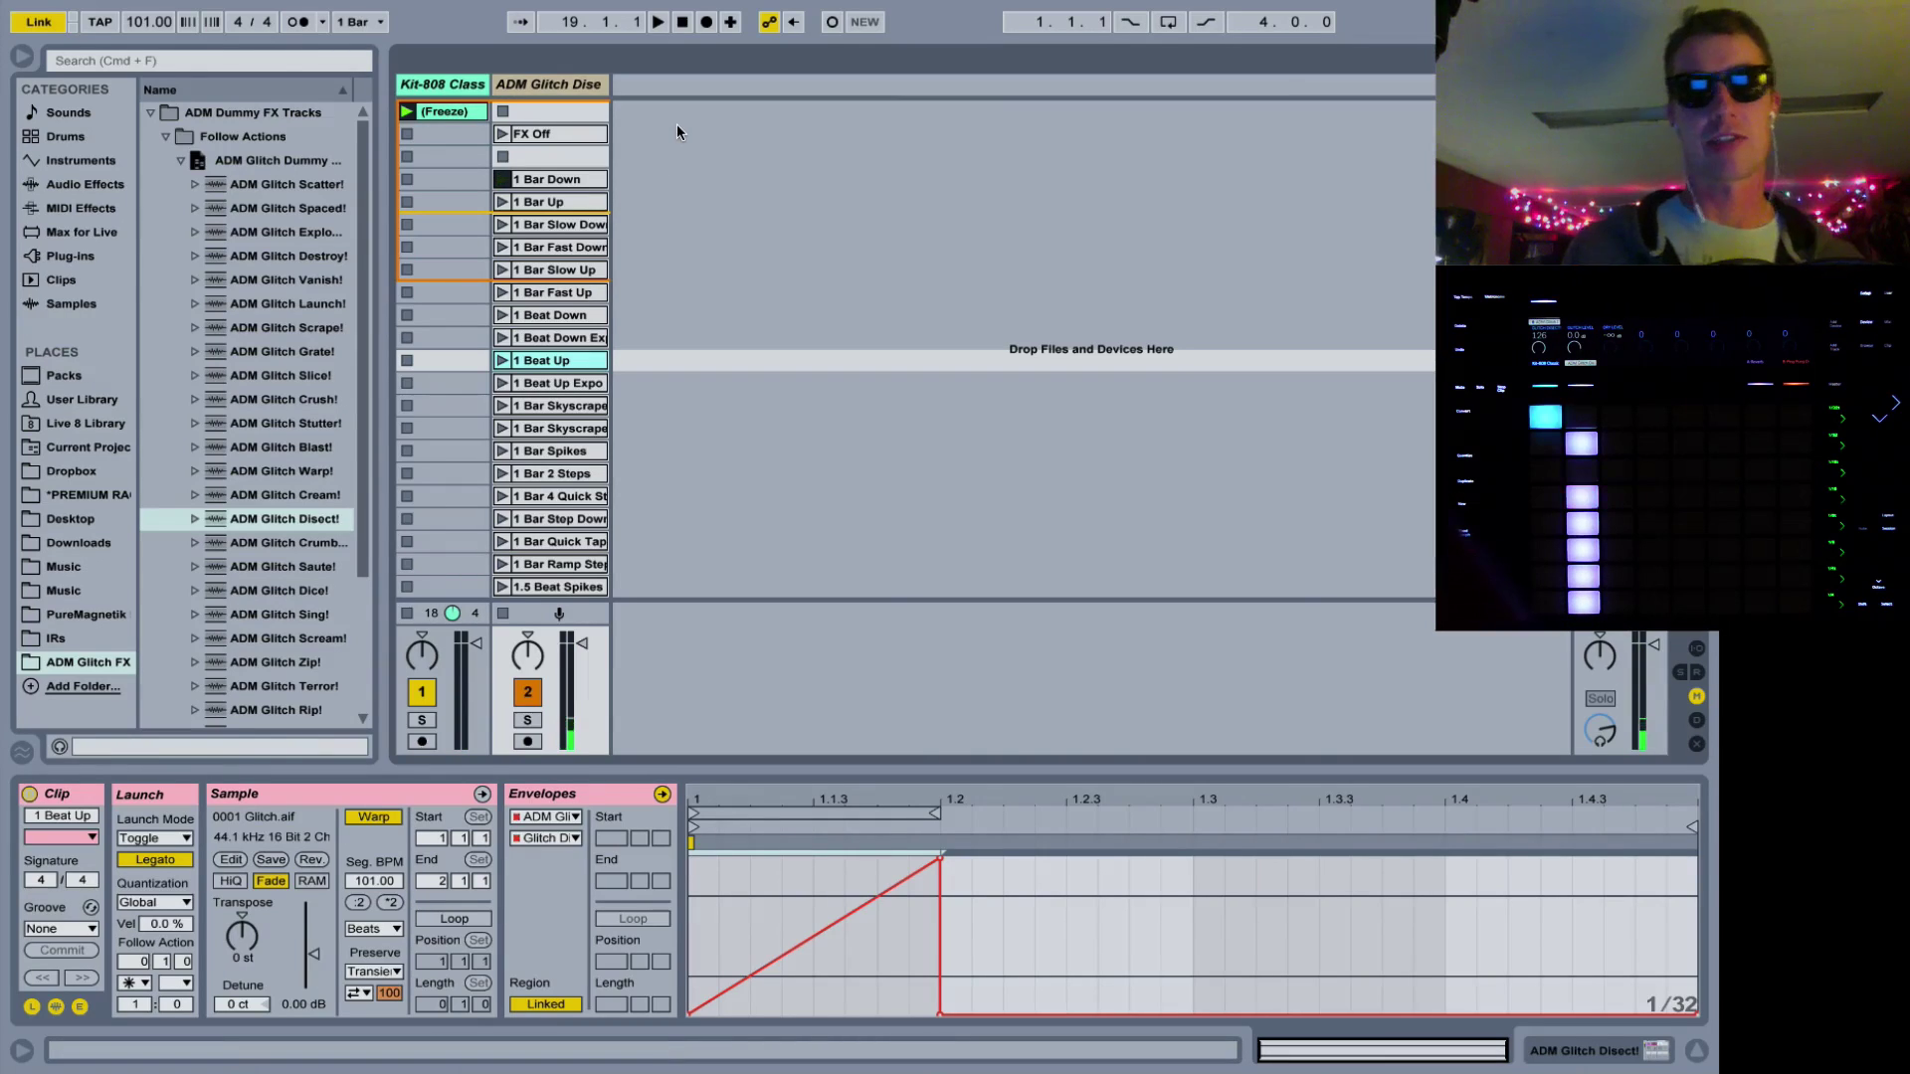
scroll(548, 547, down, 3)
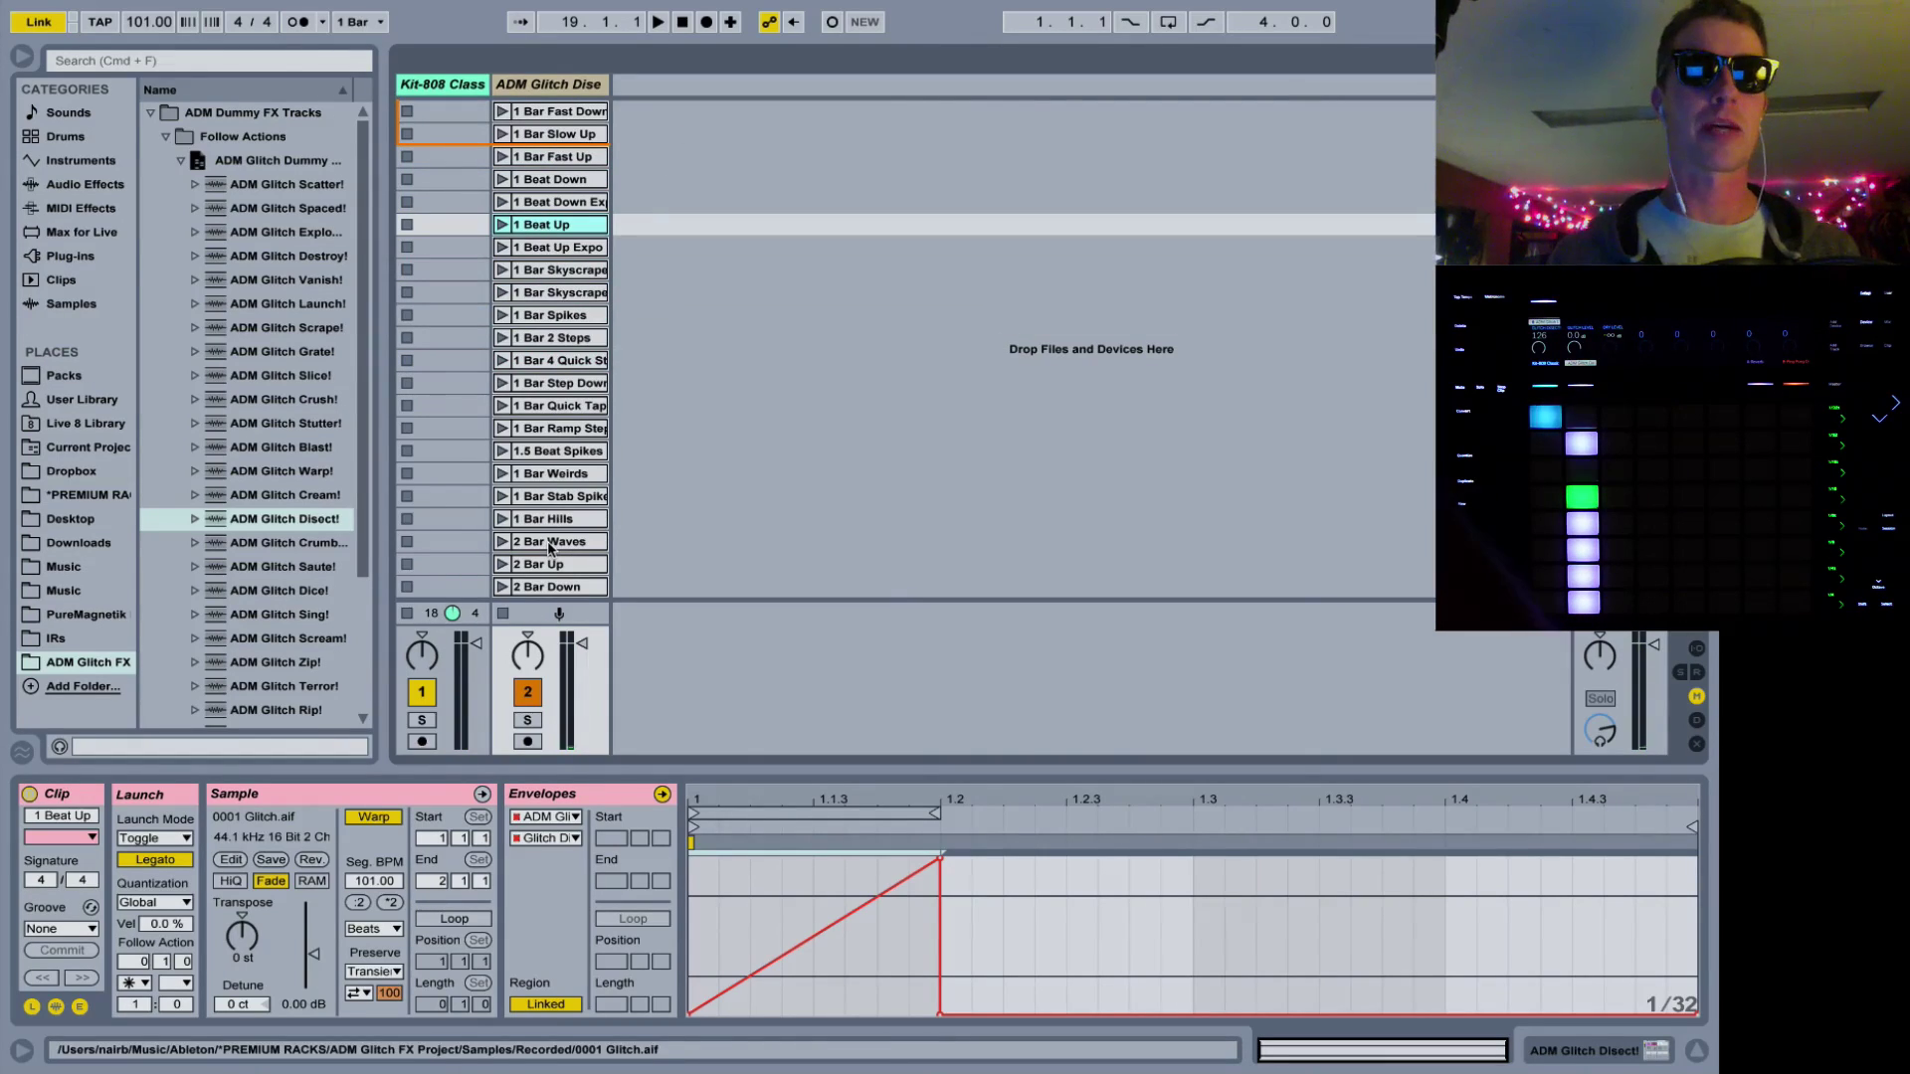
Collapse the Follow Actions folder and expand the ADM Glitch Presets folder
click(183, 159)
click(163, 145)
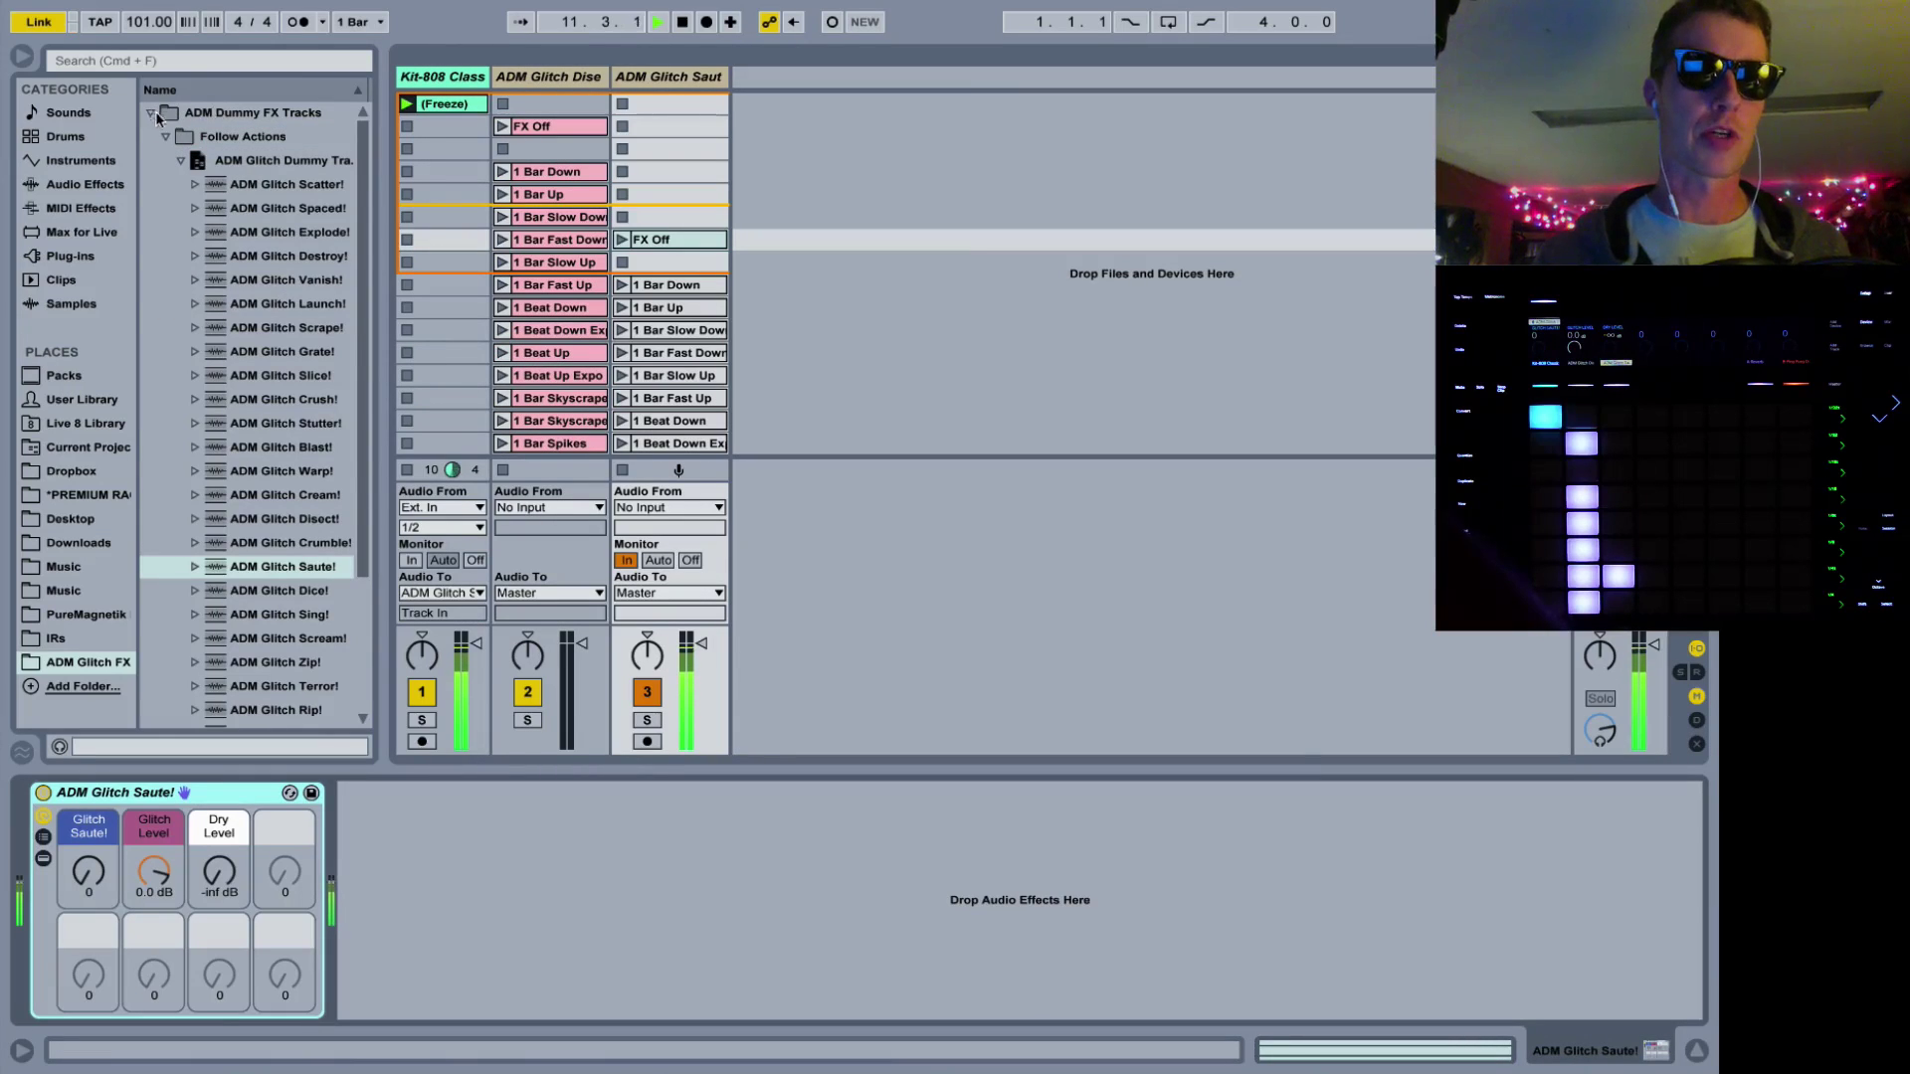
click(166, 136)
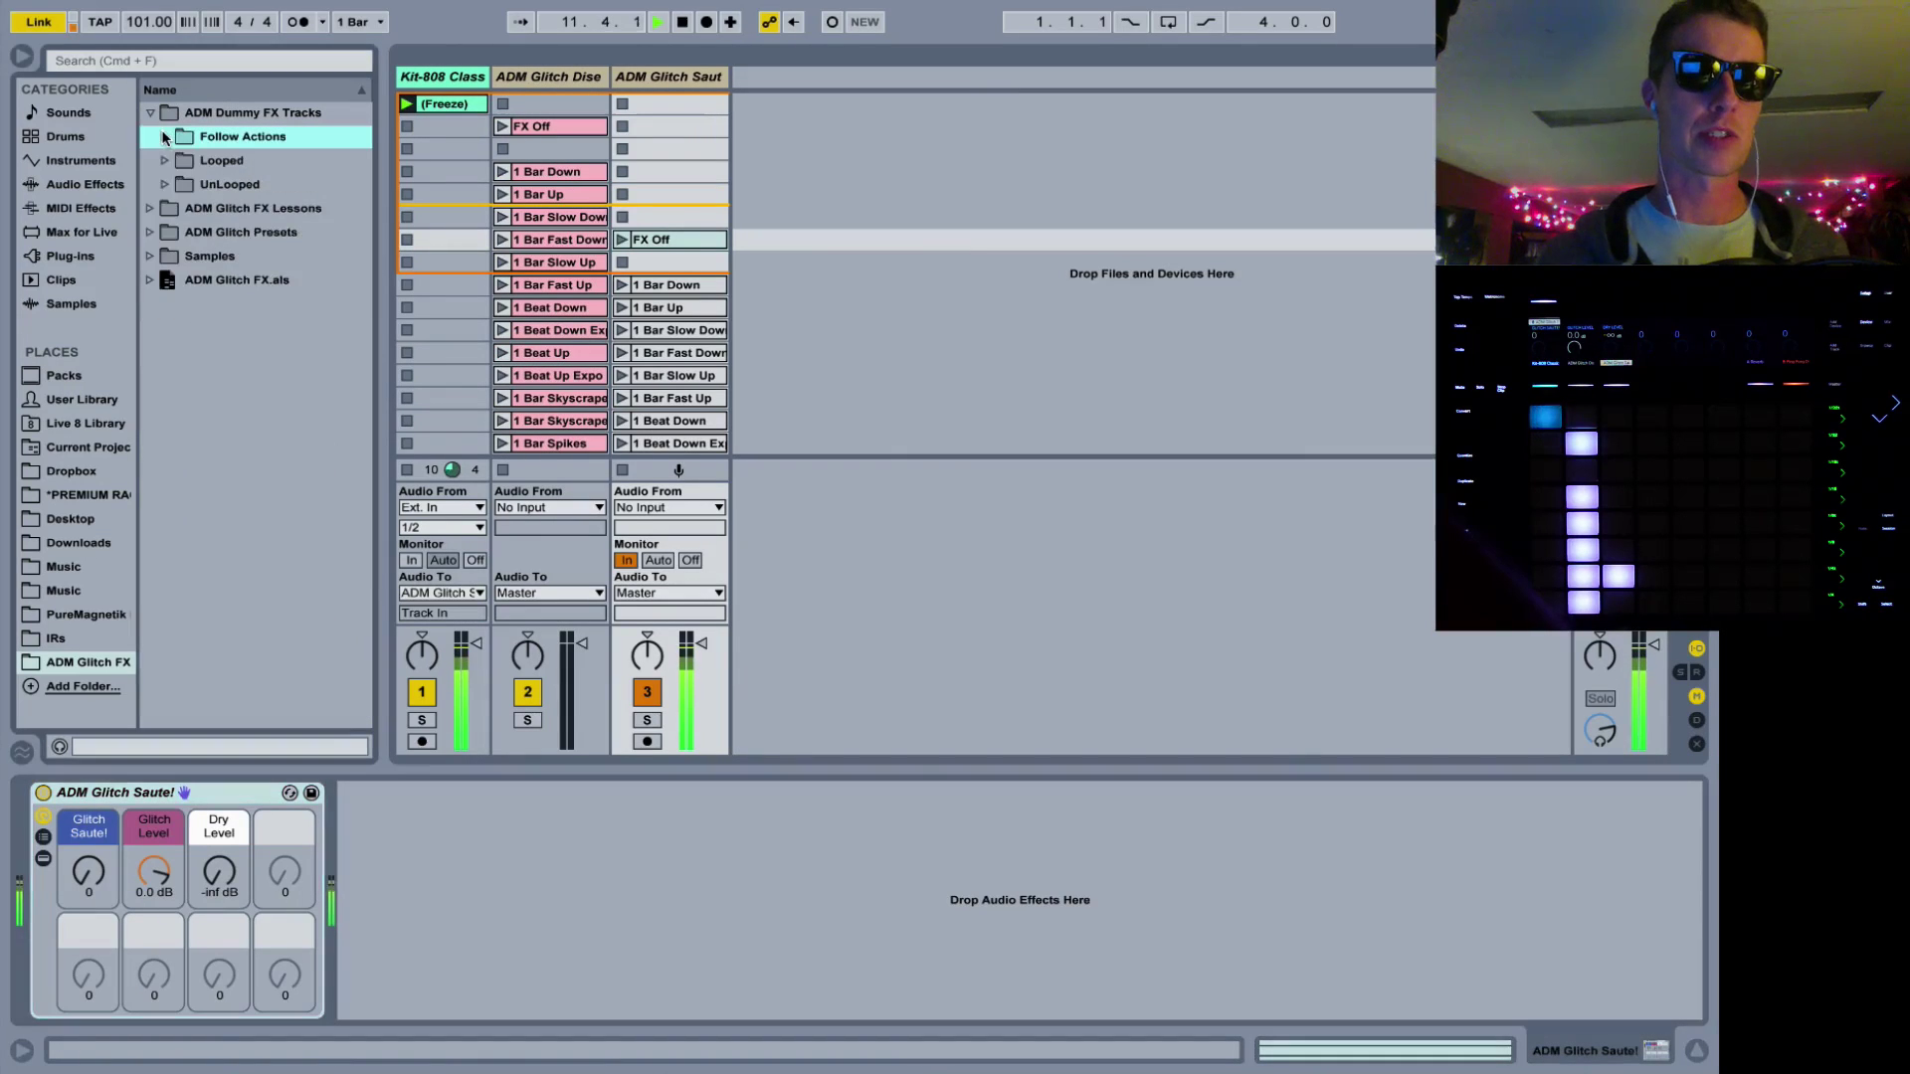
click(151, 231)
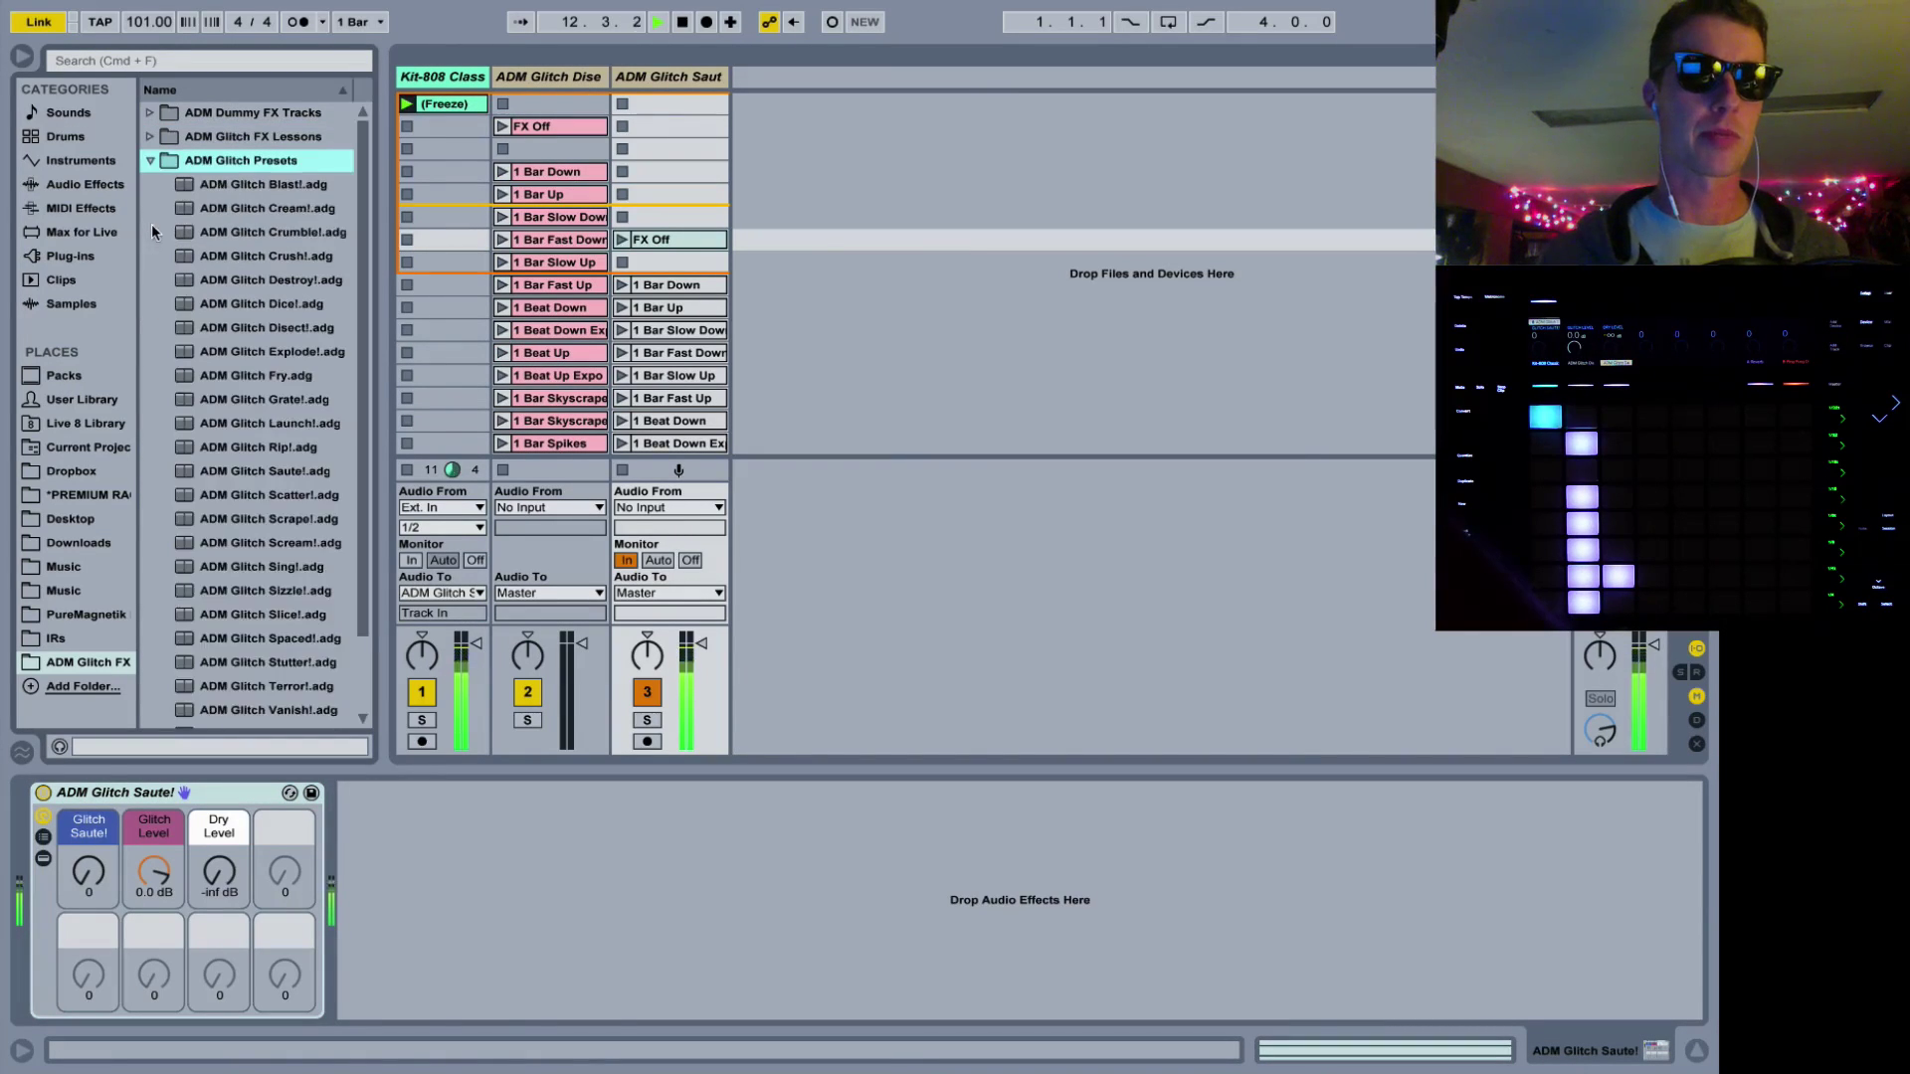
Browse the glitch presets, add ADM Glitch Stutter! to the Kit-808 Classic track and show that track's devices
click(245, 474)
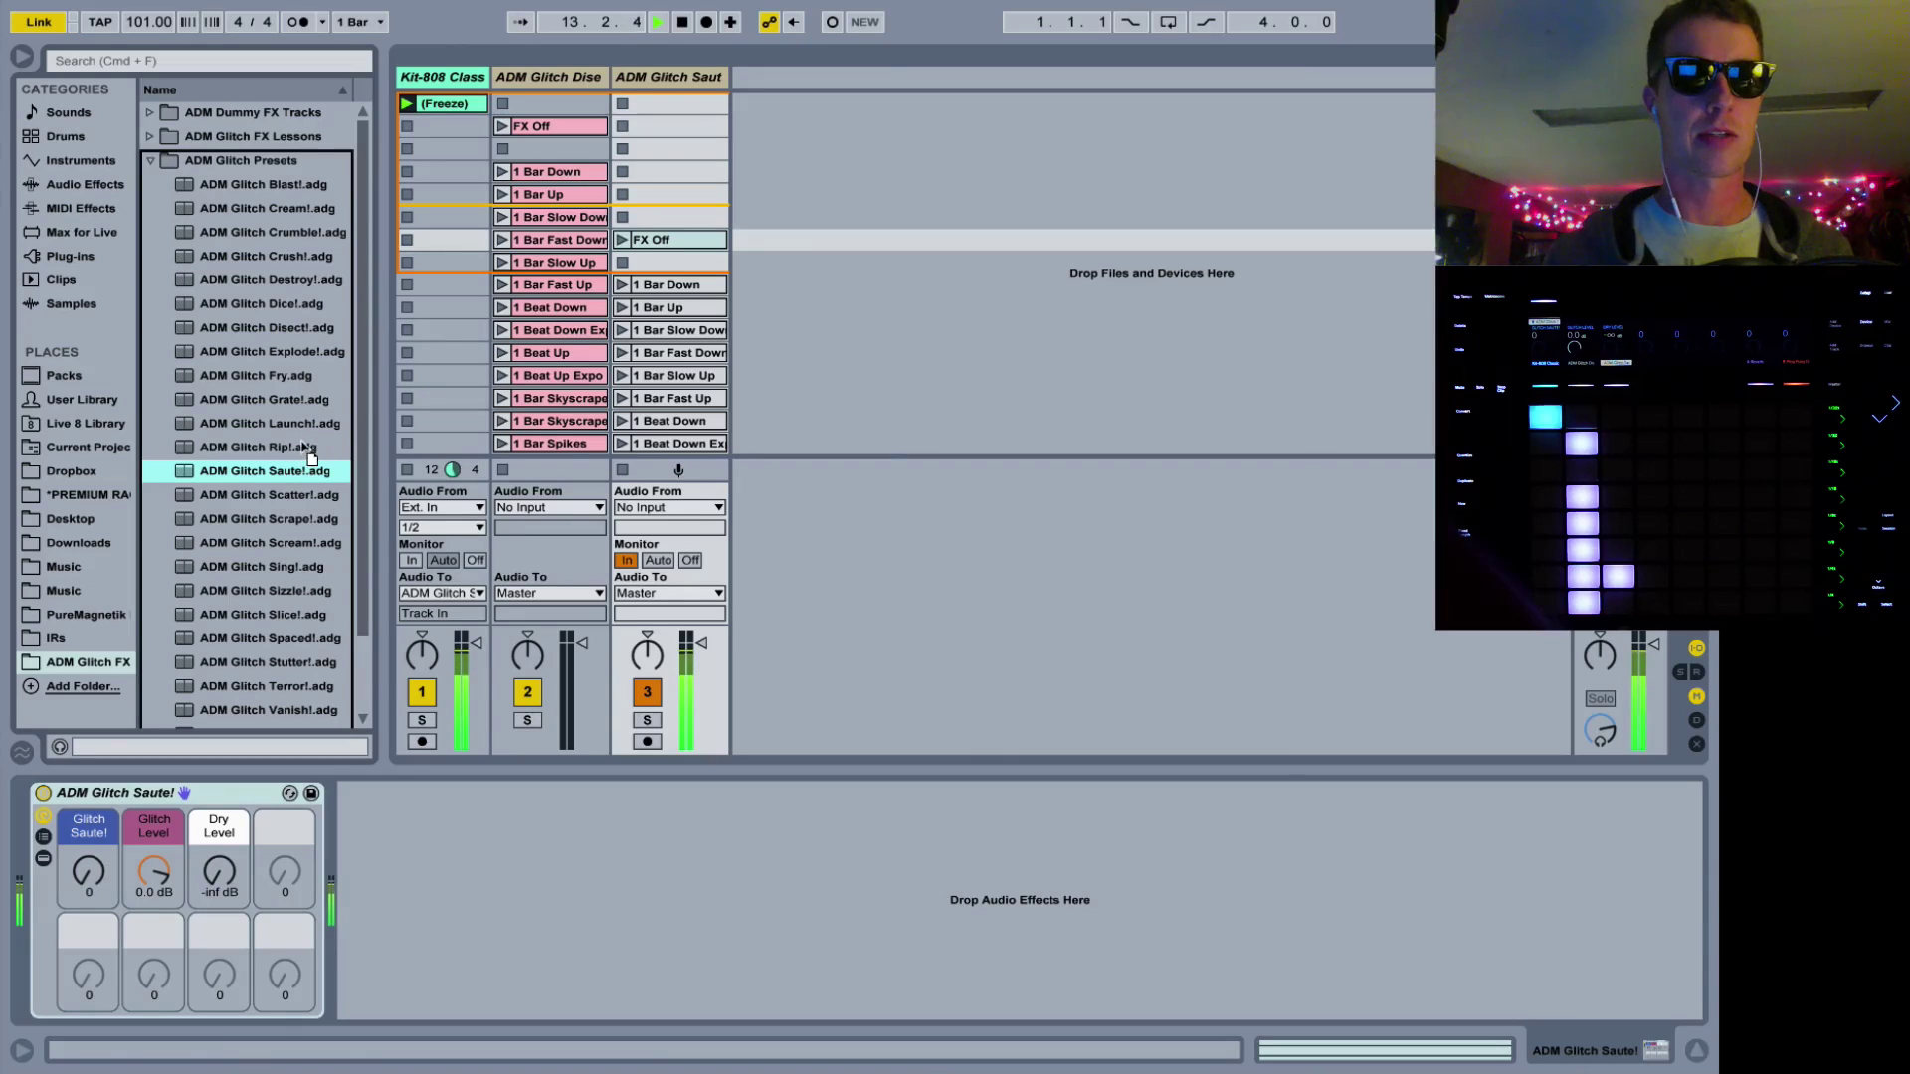
click(243, 565)
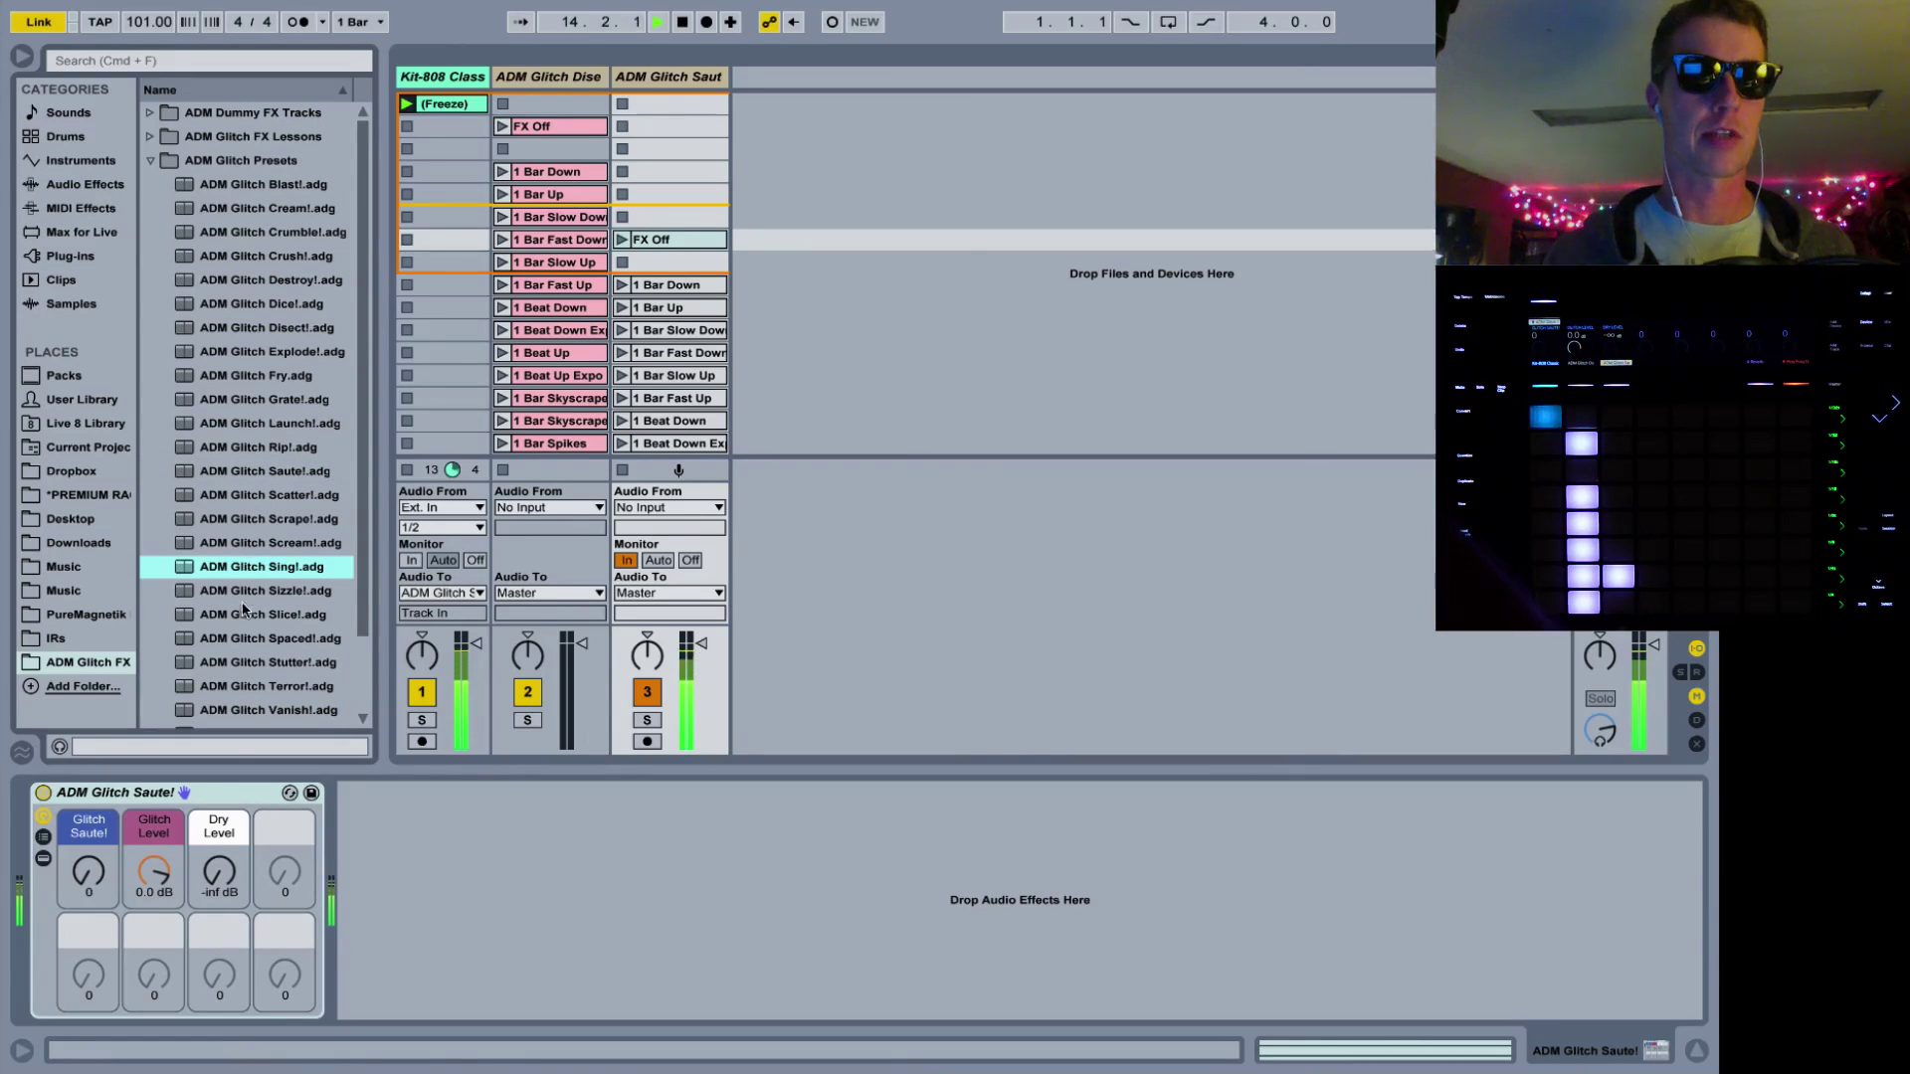
click(246, 663)
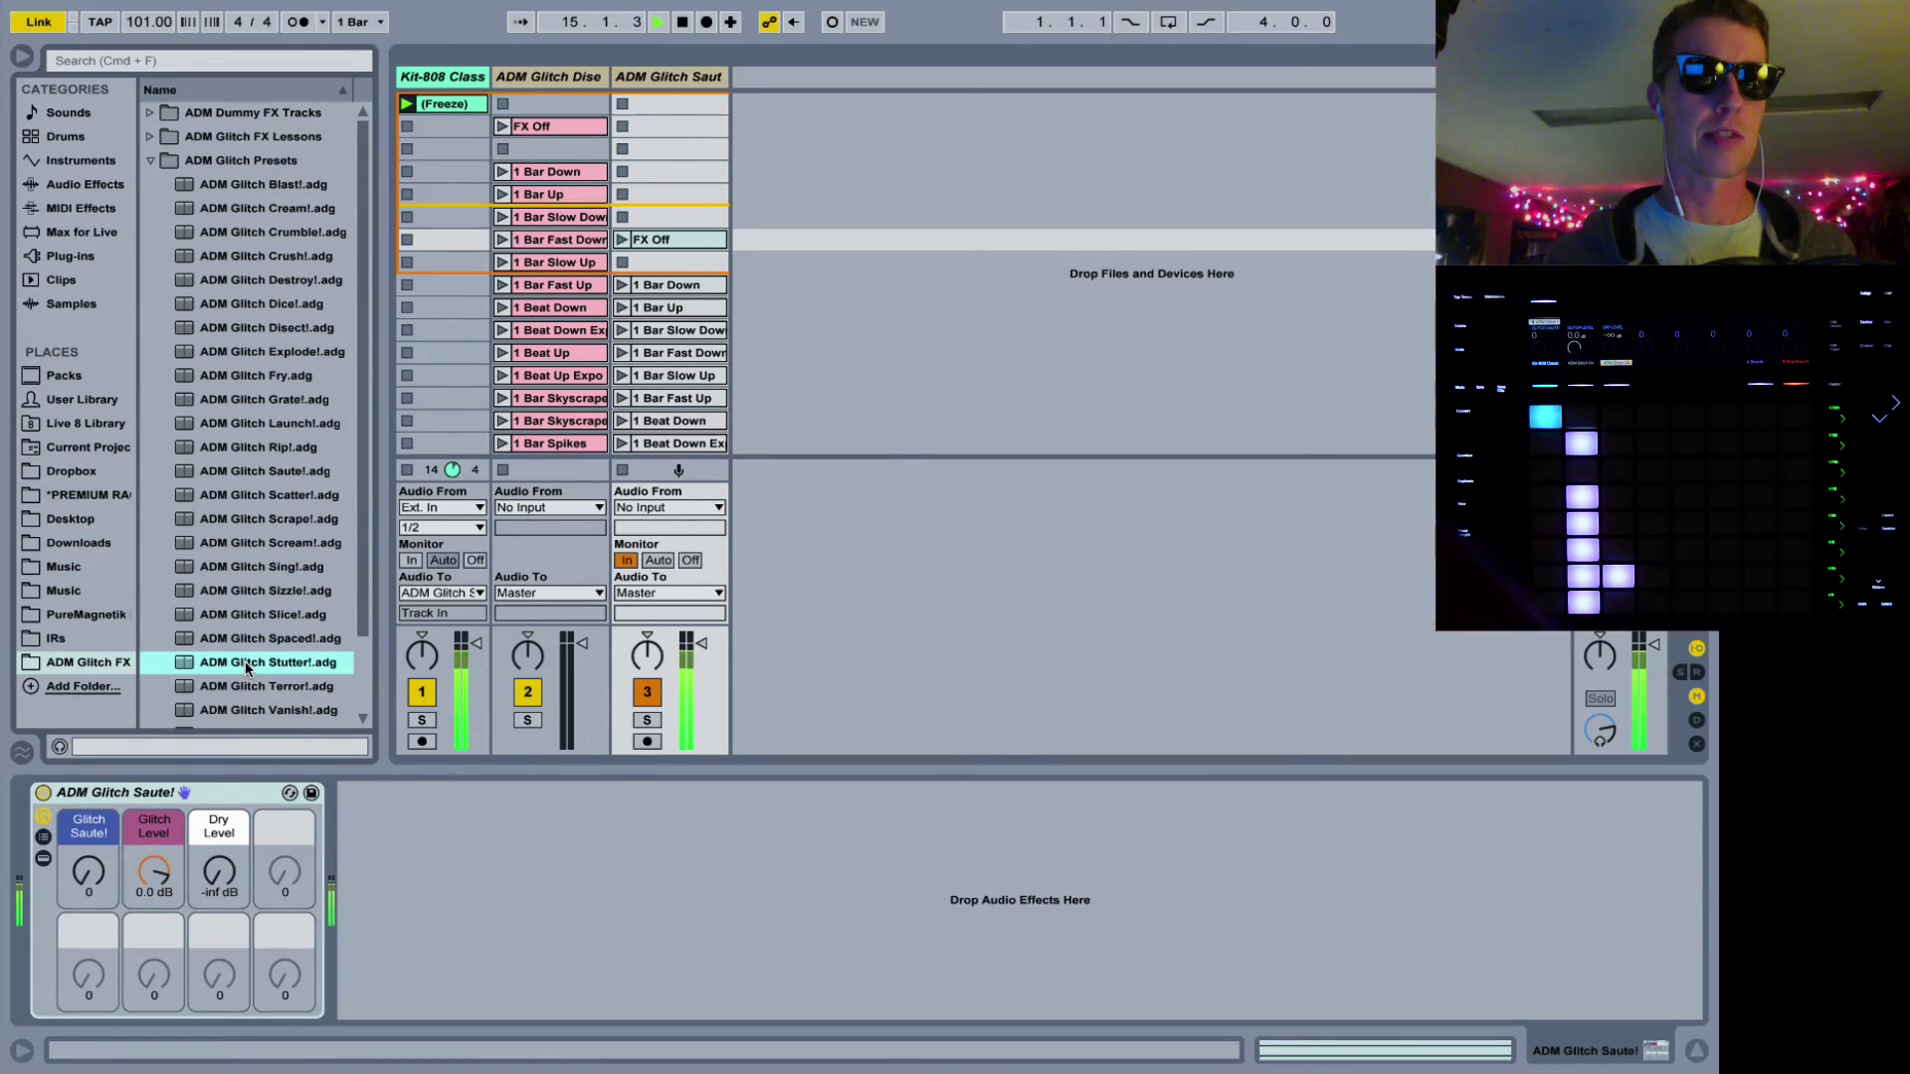
click(463, 80)
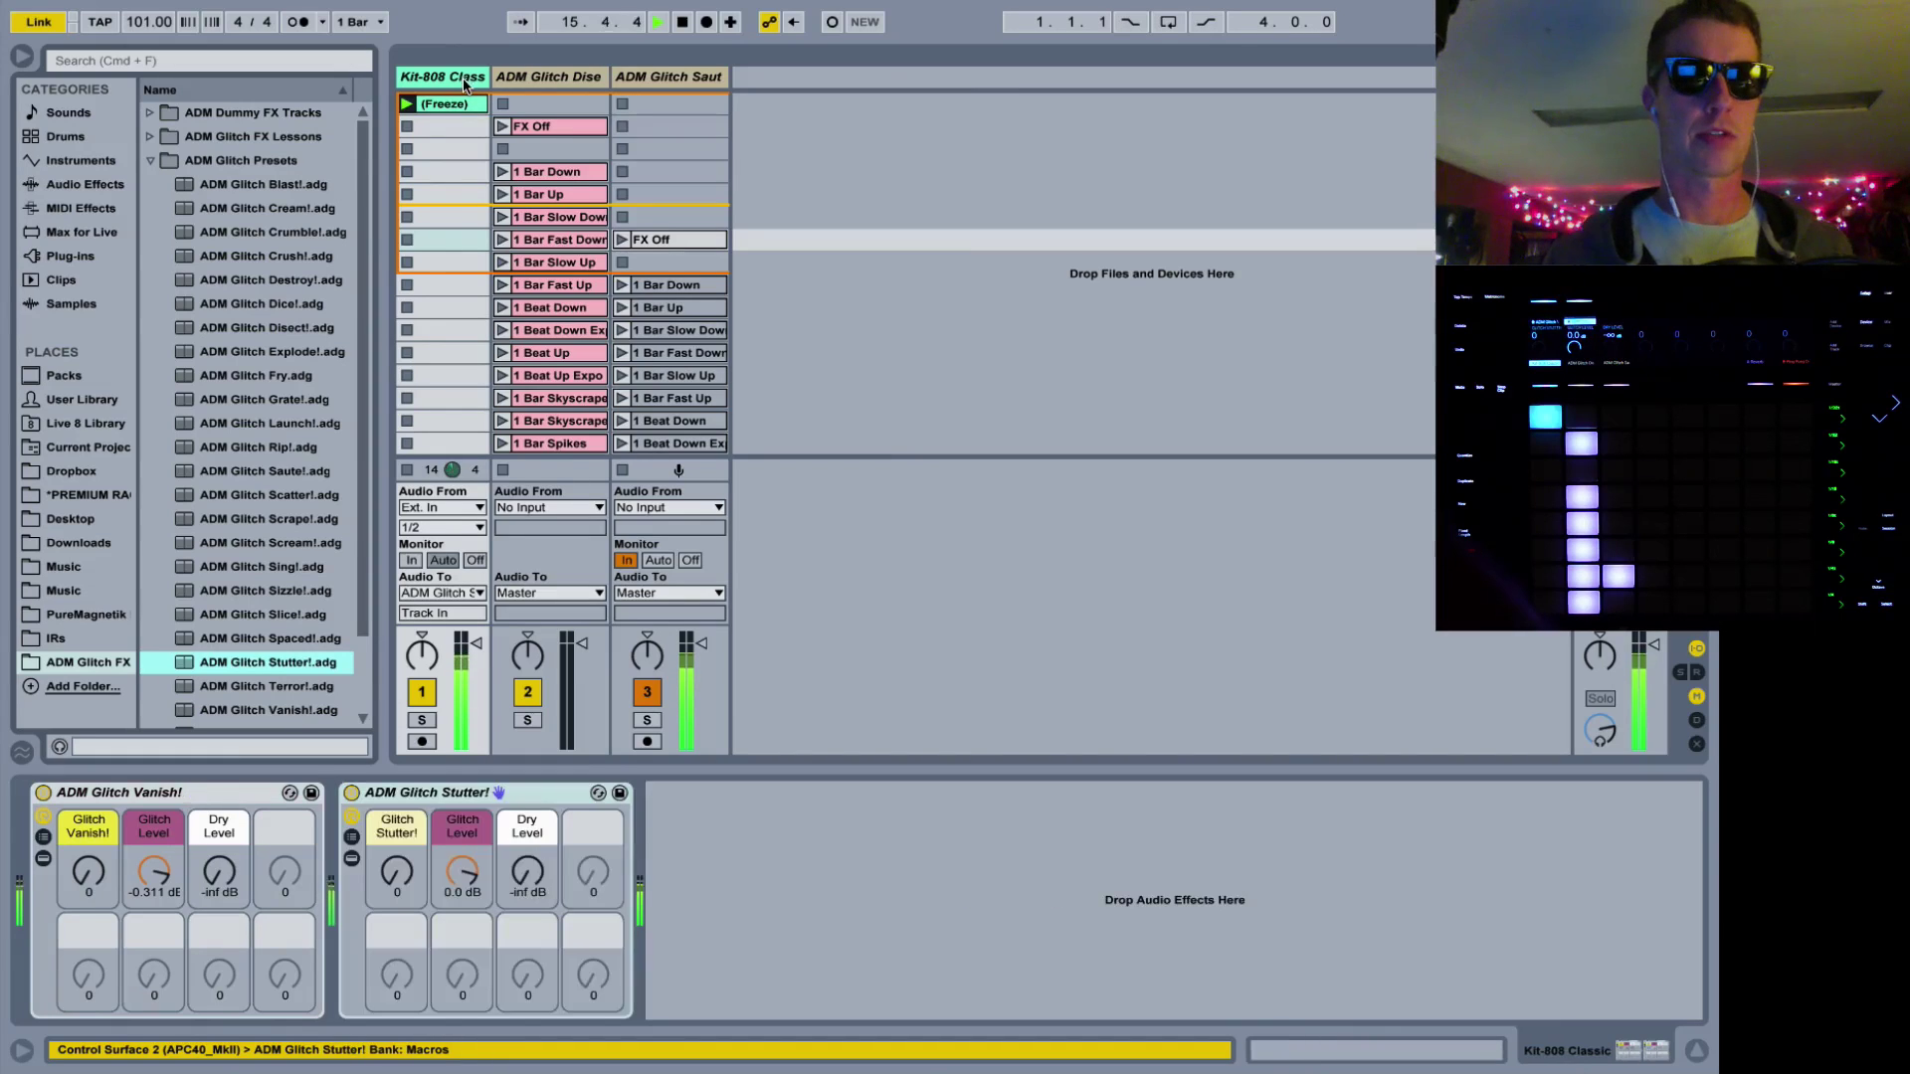
Sweep the Glitch Stutter! macro repeatedly on the Kit-808 Classic track to audition the effect
drag(388, 860, 388, 756)
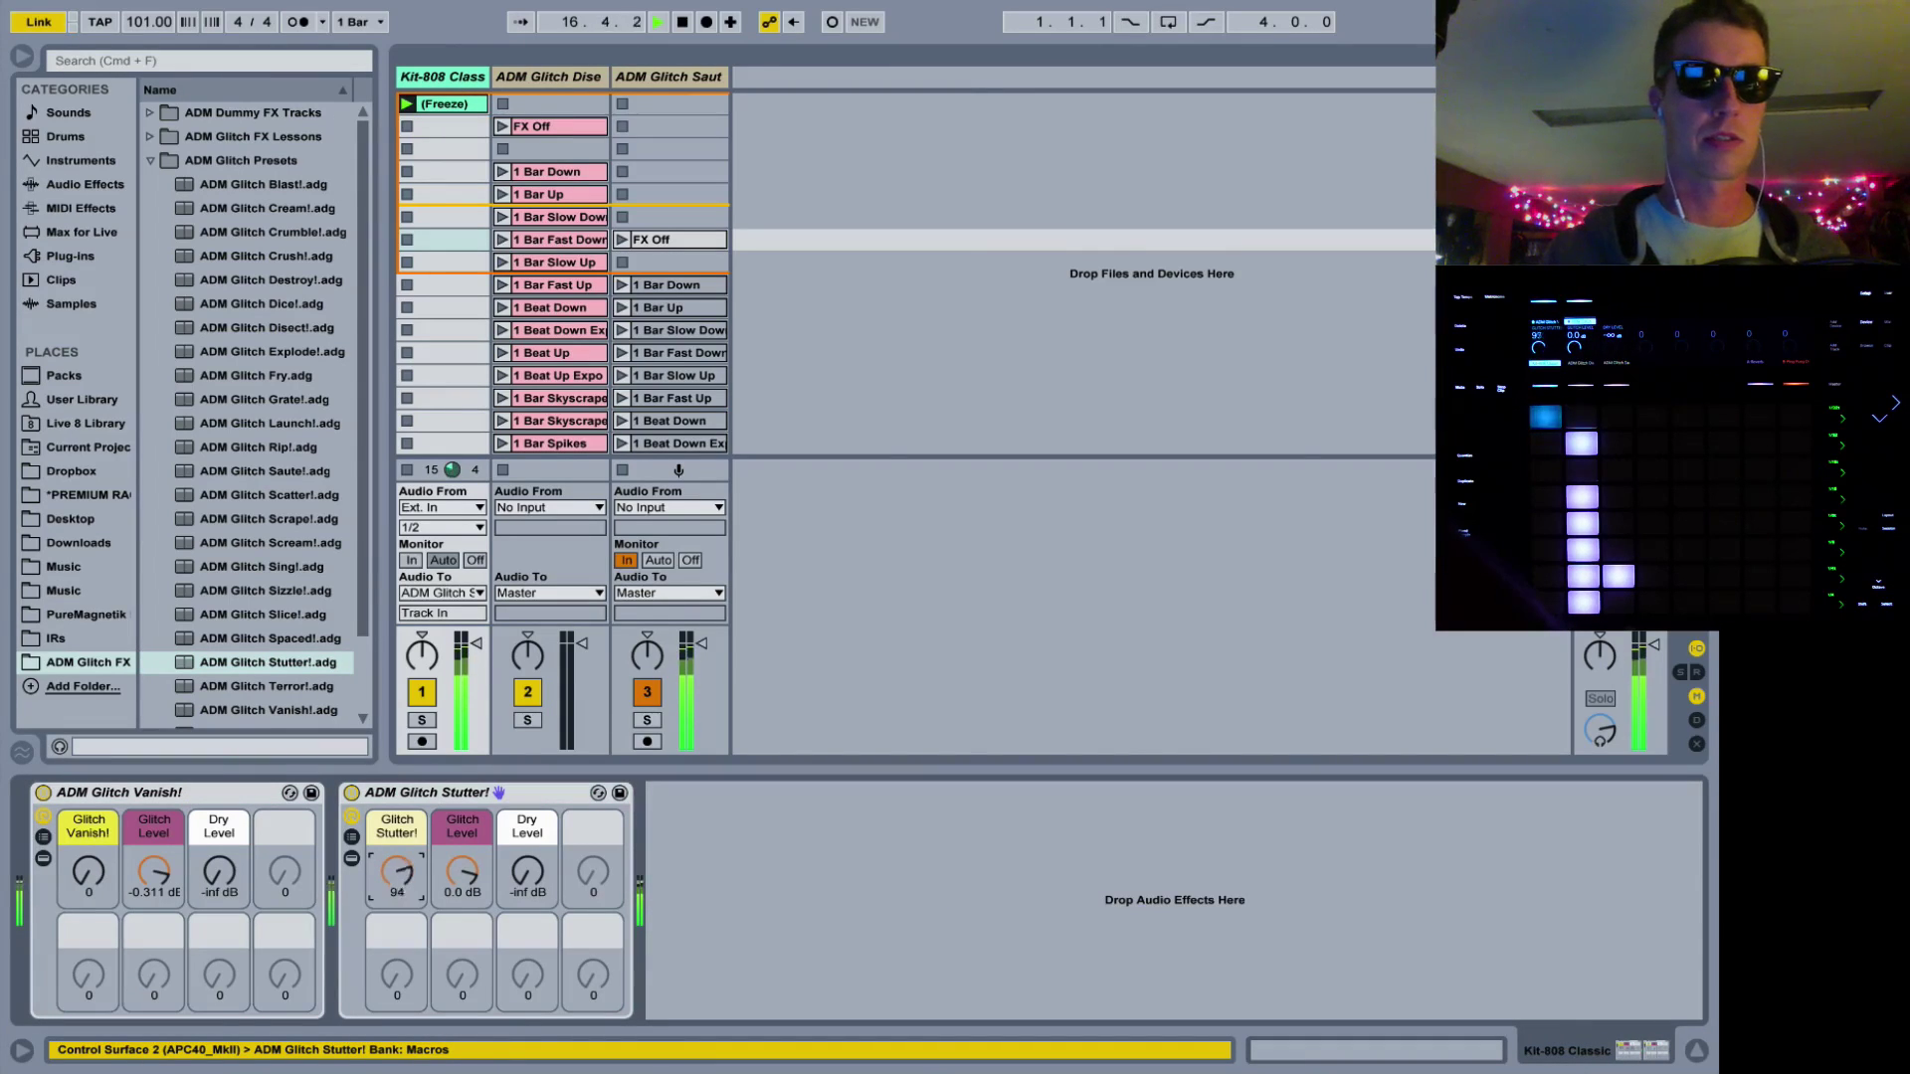
drag(392, 863, 392, 768)
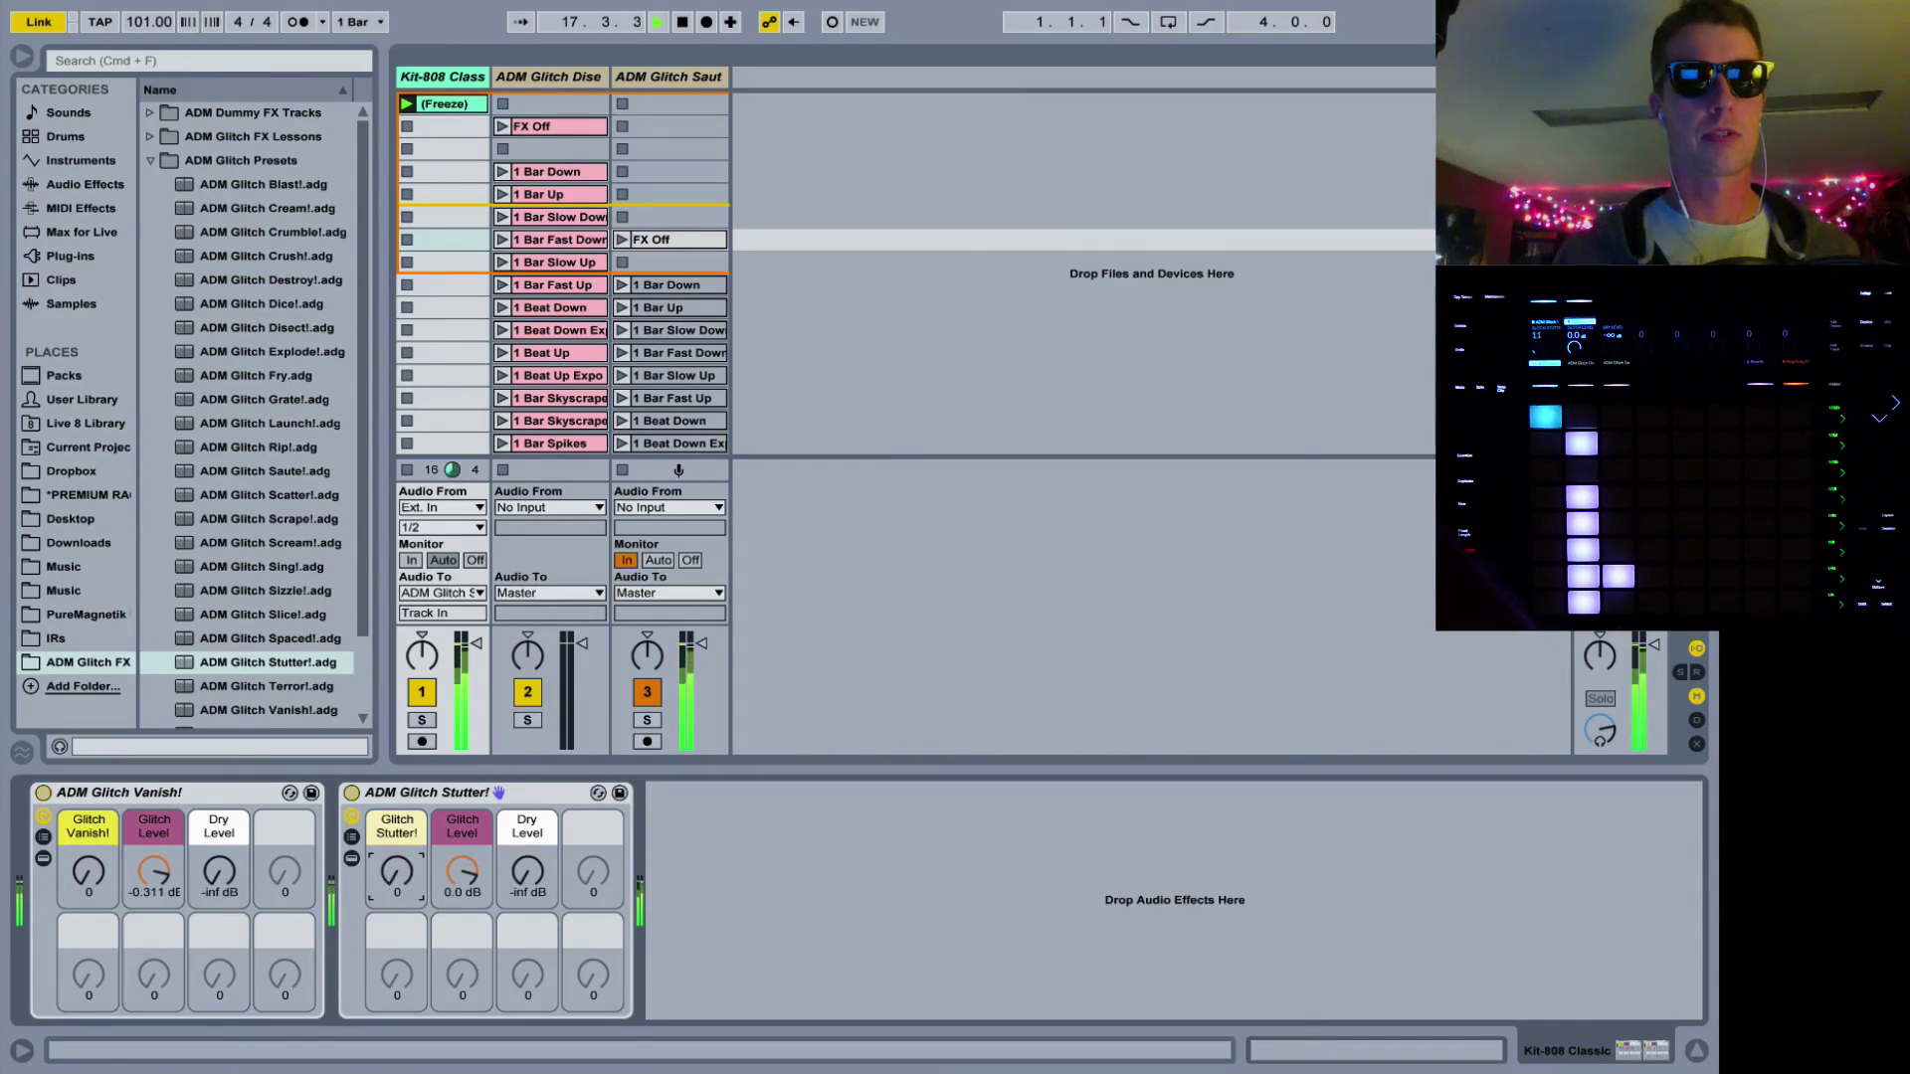
drag(392, 874, 392, 836)
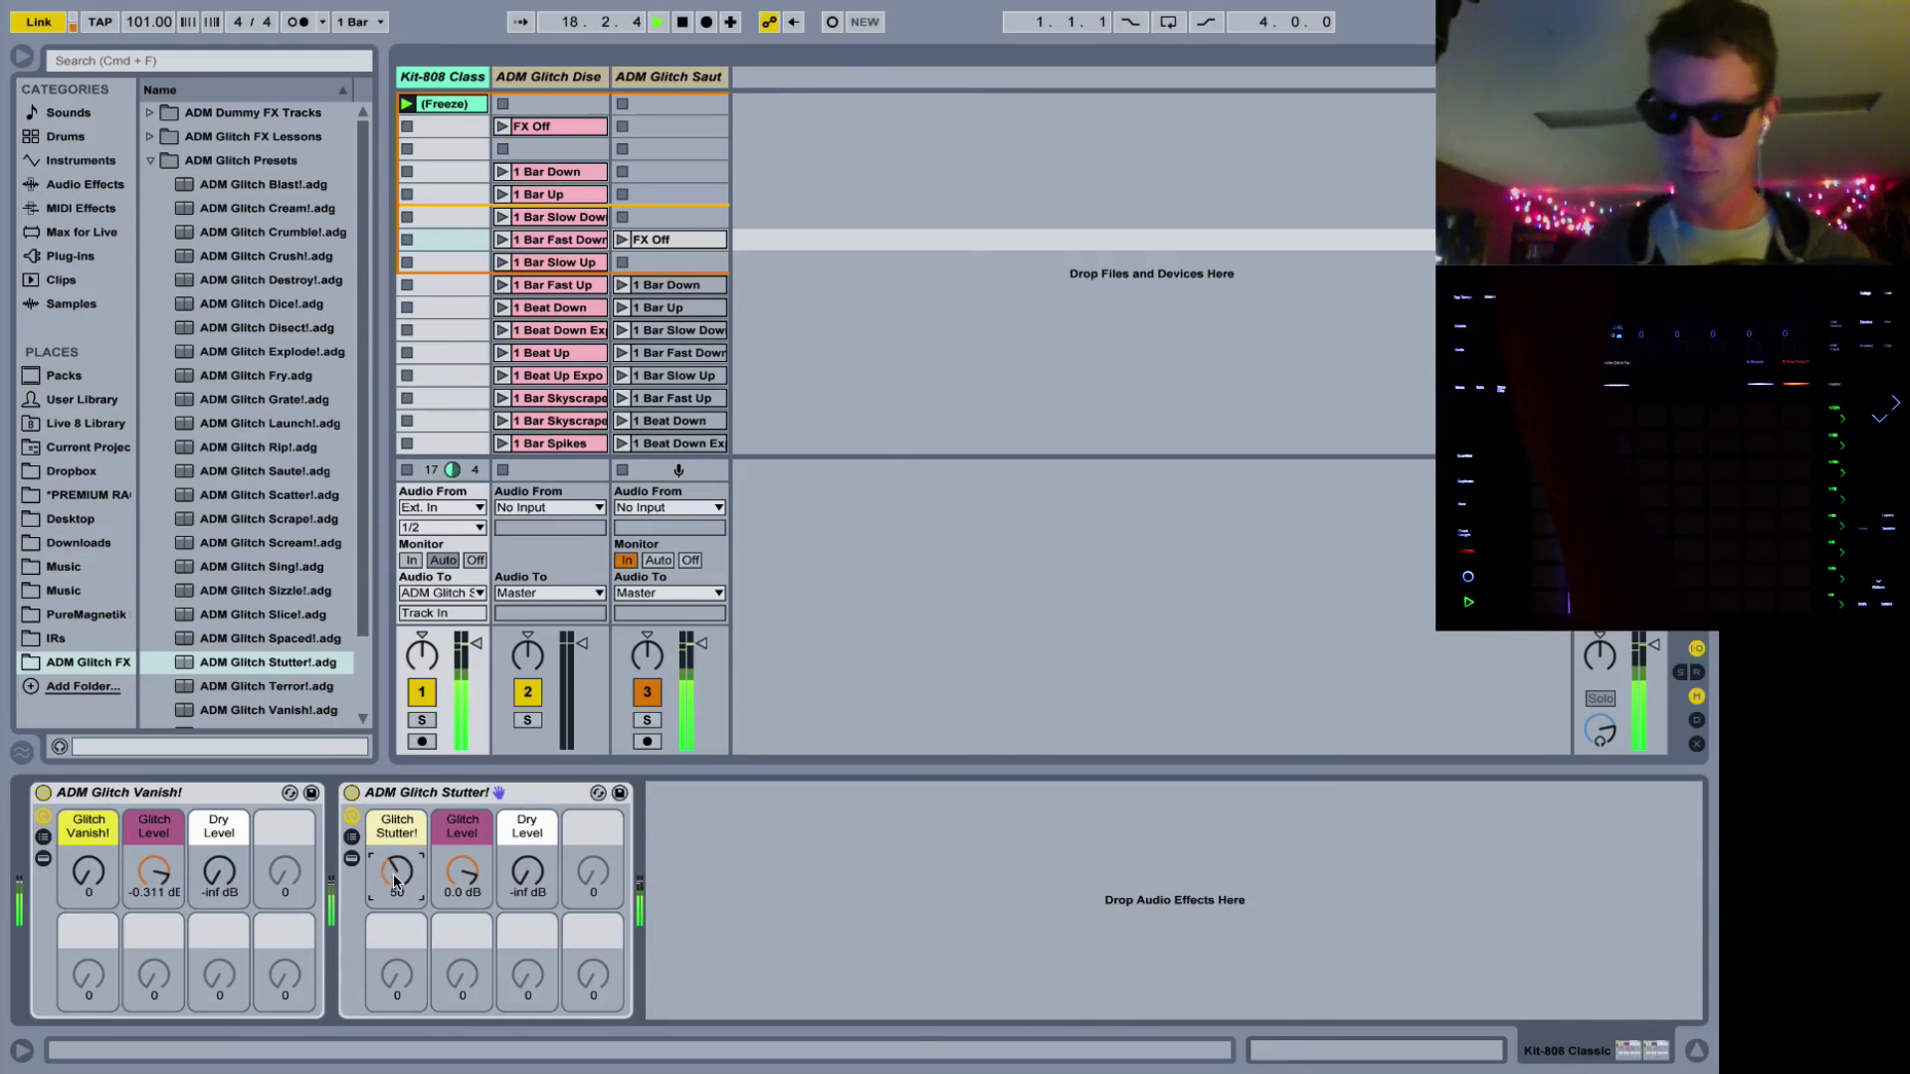